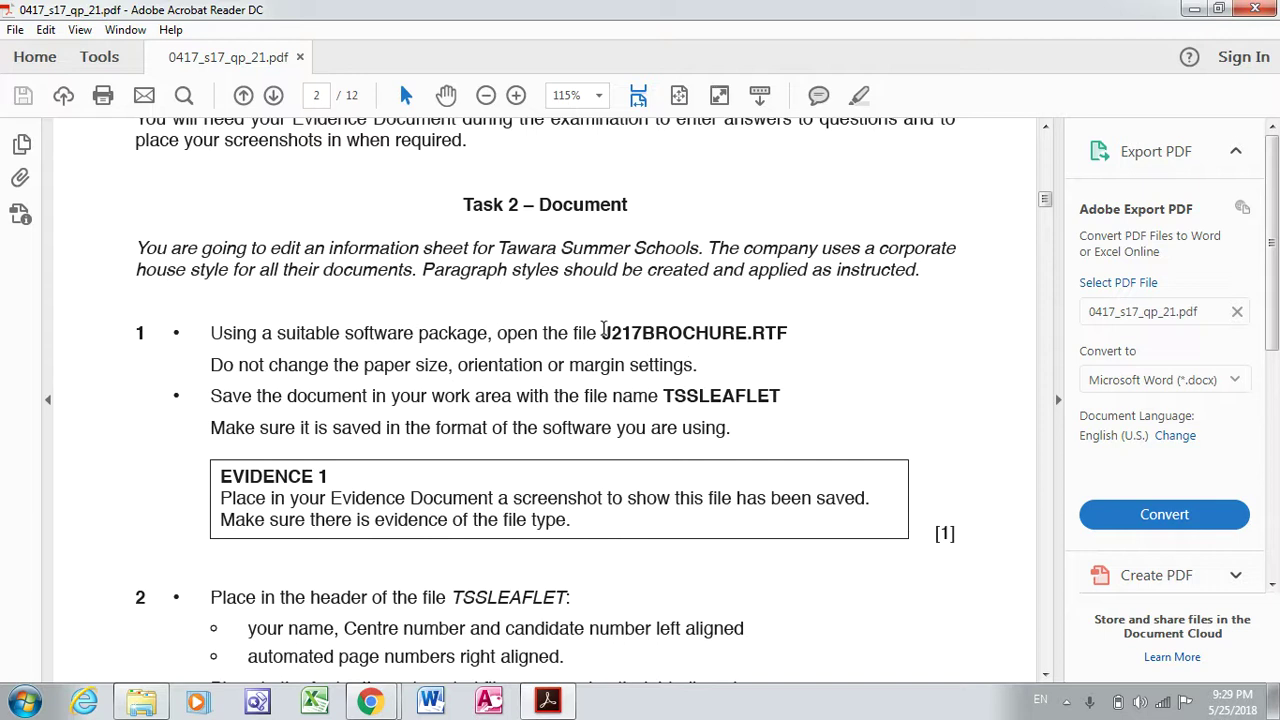
Highlight the file name J217BROCHURE.RTF in question 1 and open that file from the 06_0417_21_Confidential Source Files 2017 folder.
{"action": "left_click_drag", "start_coordinate": [603, 330], "coordinate": [804, 334]}
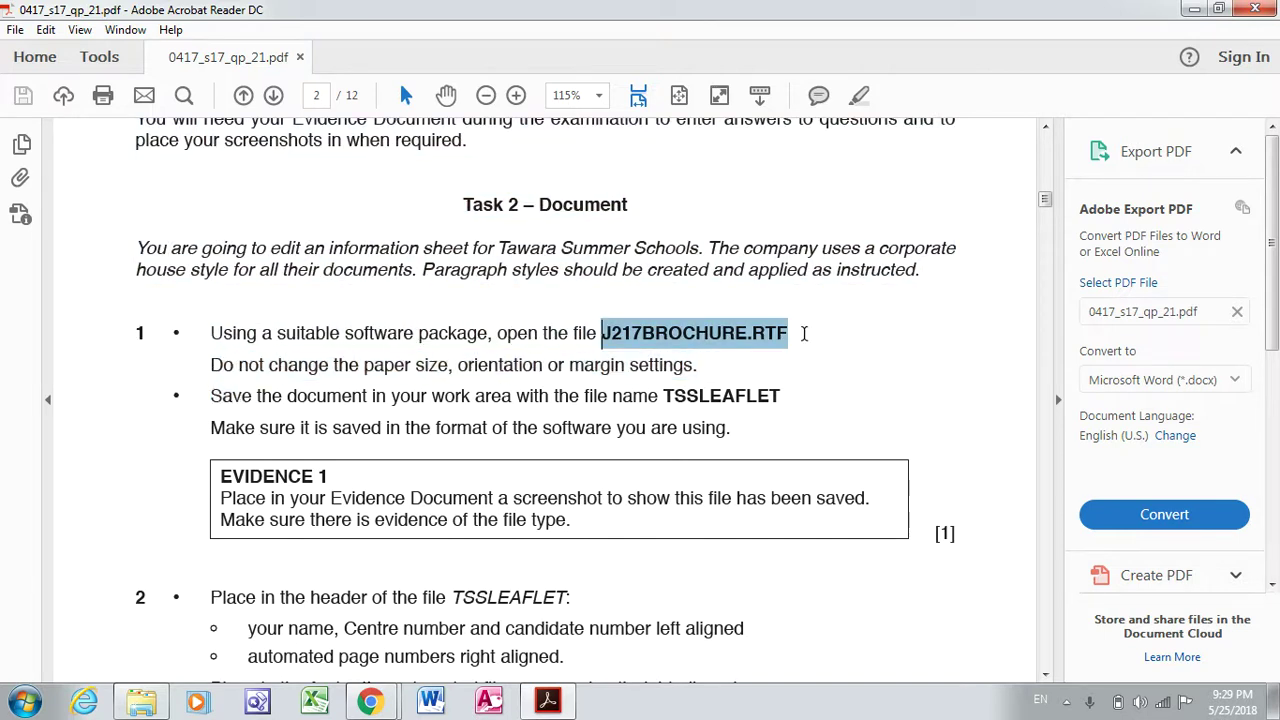
{"action": "left_click", "coordinate": [857, 97]}
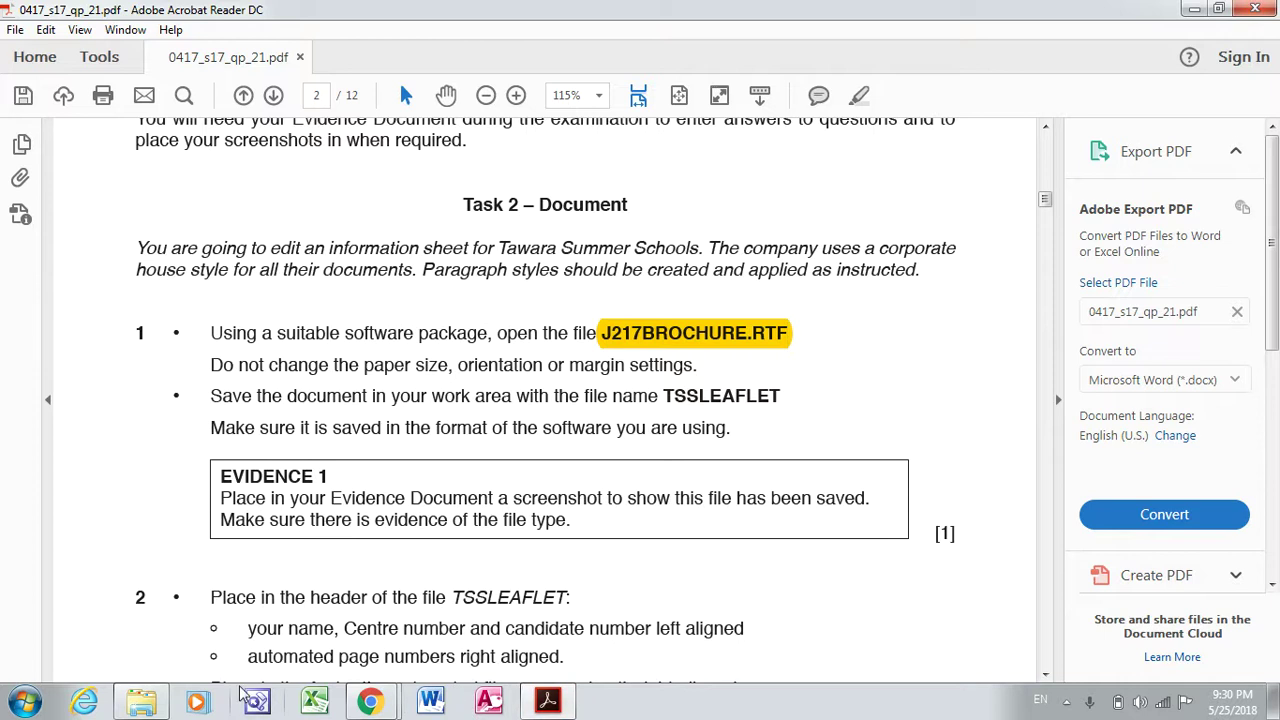
{"action": "left_click", "coordinate": [145, 707]}
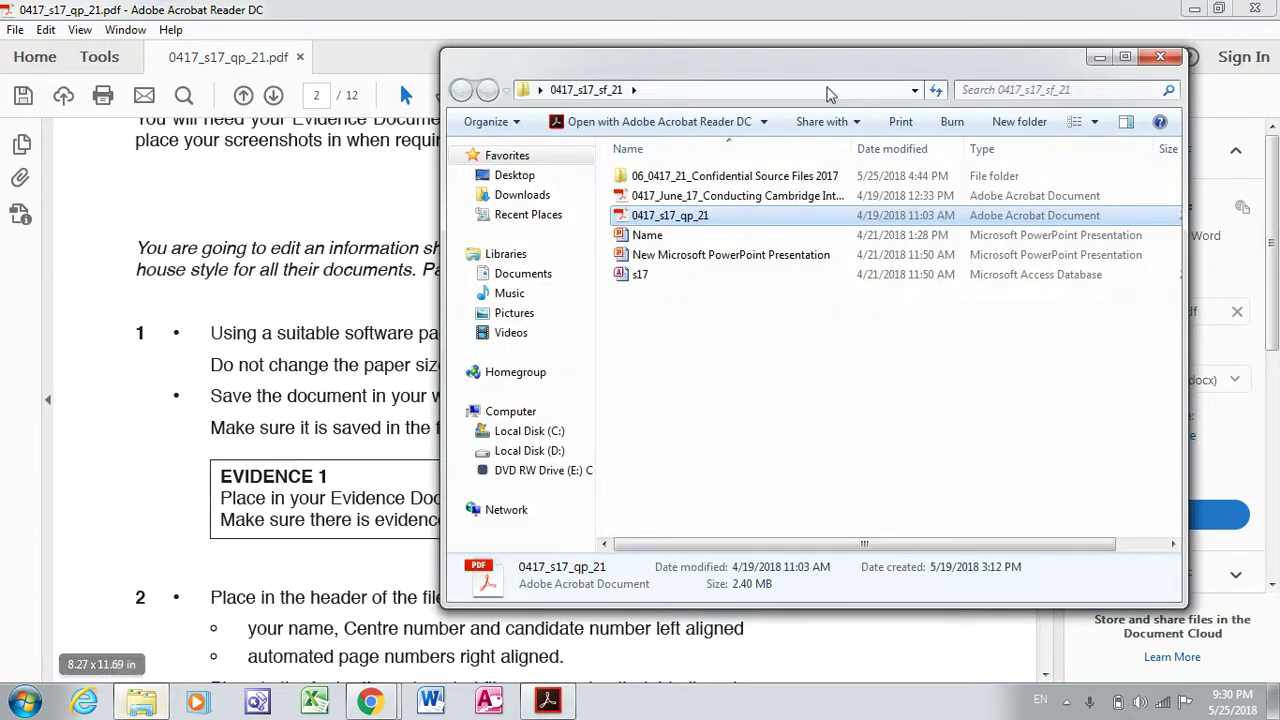
{"action": "double_click", "coordinate": [775, 180]}
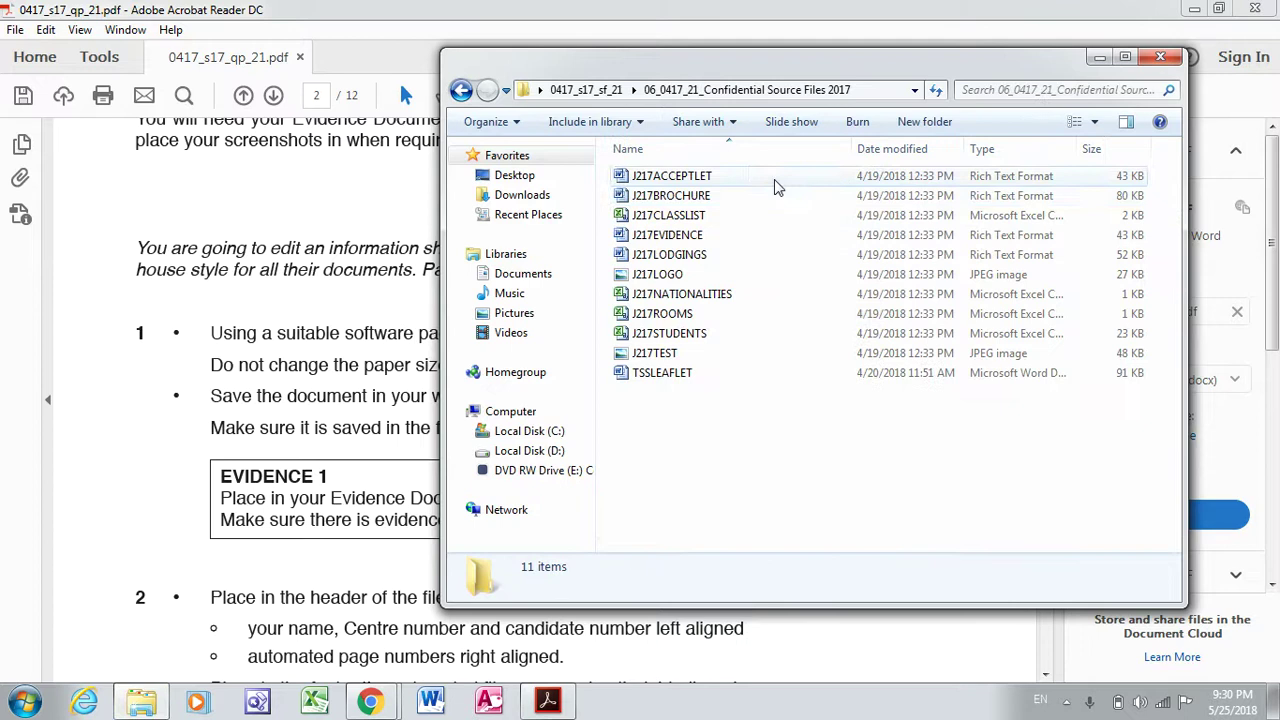
{"action": "double_click", "coordinate": [725, 198]}
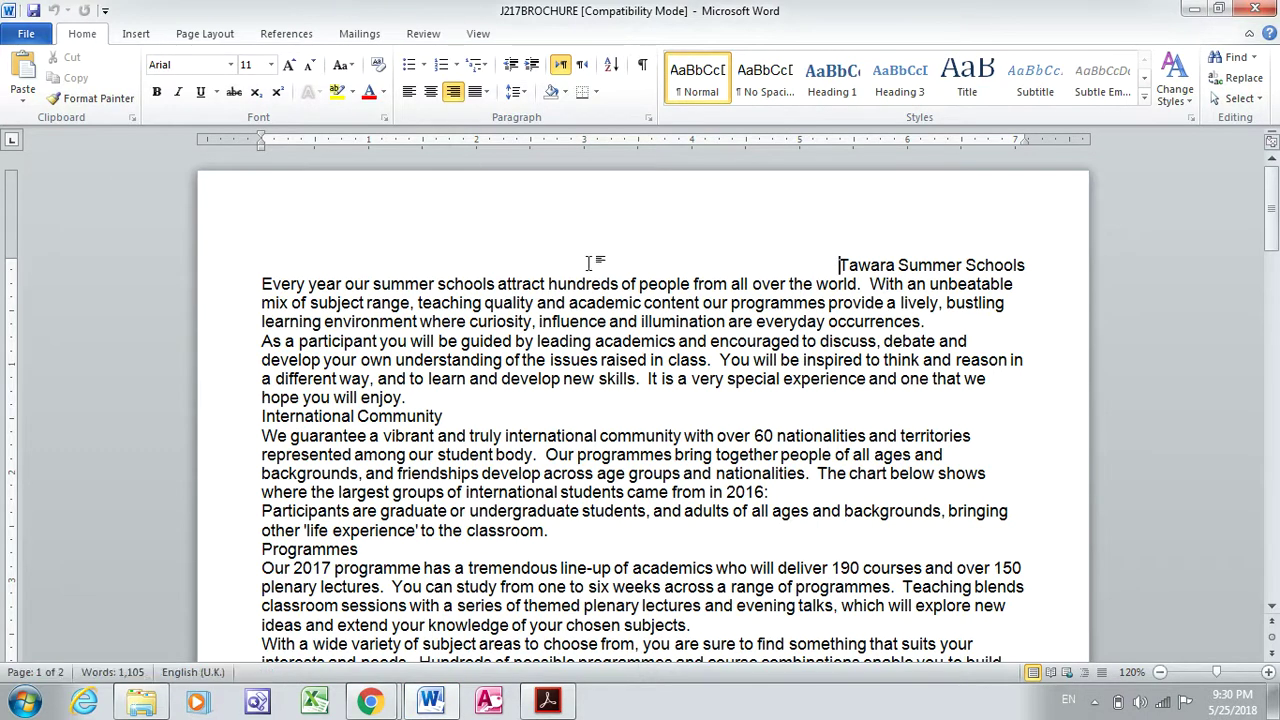
Switch back to the exam paper in Acrobat Reader and highlight the file name TSSLEAFLET in question 1.
{"action": "left_click", "coordinate": [572, 694]}
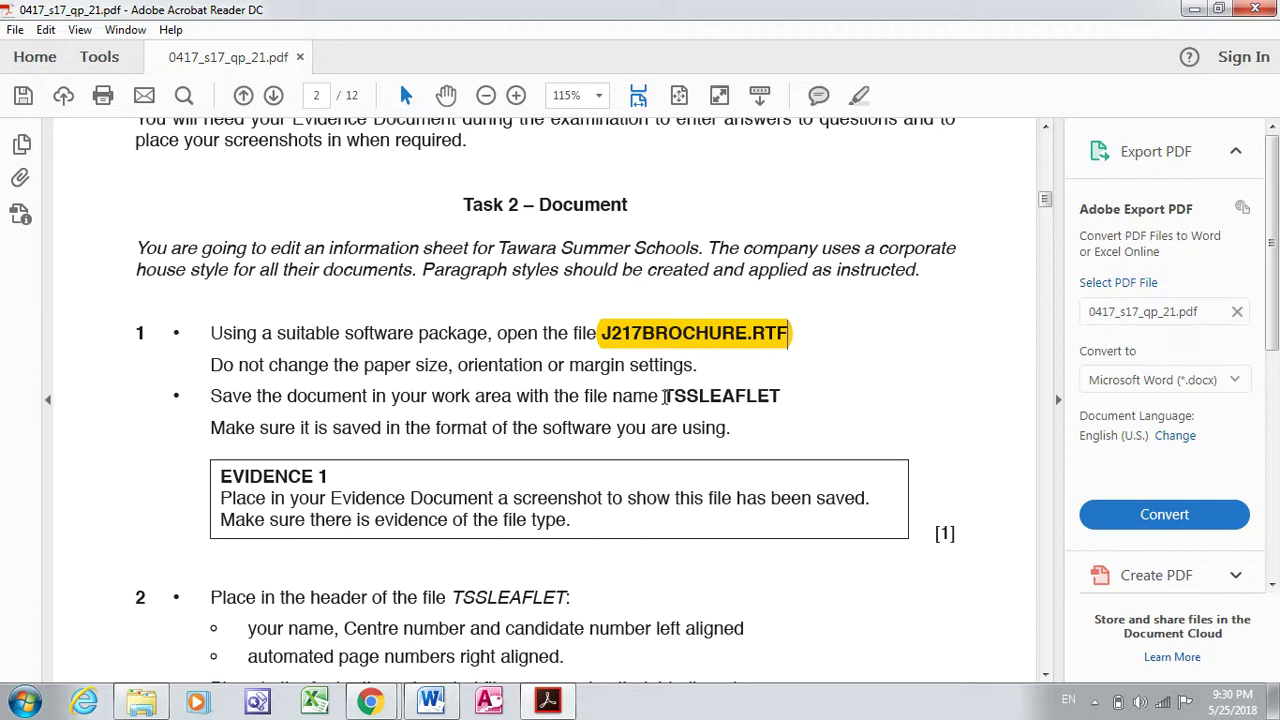
{"action": "left_click_drag", "start_coordinate": [662, 396], "coordinate": [781, 398]}
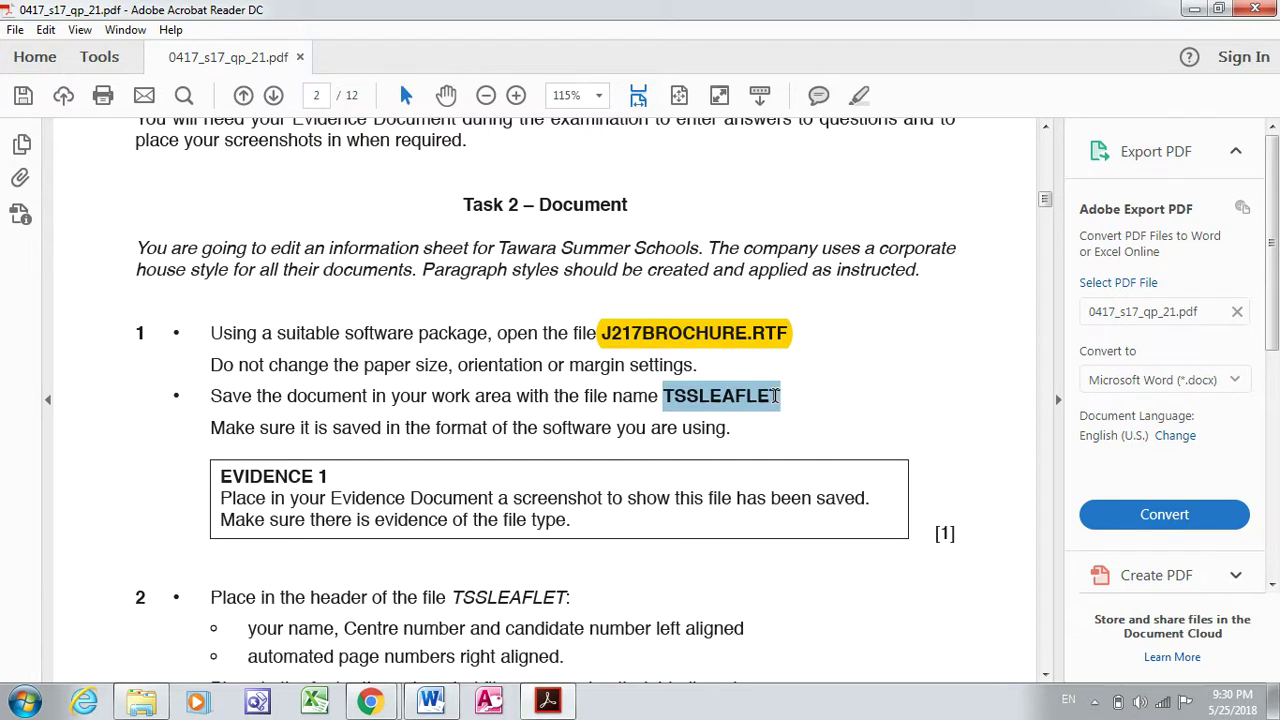
{"action": "left_click", "coordinate": [860, 97]}
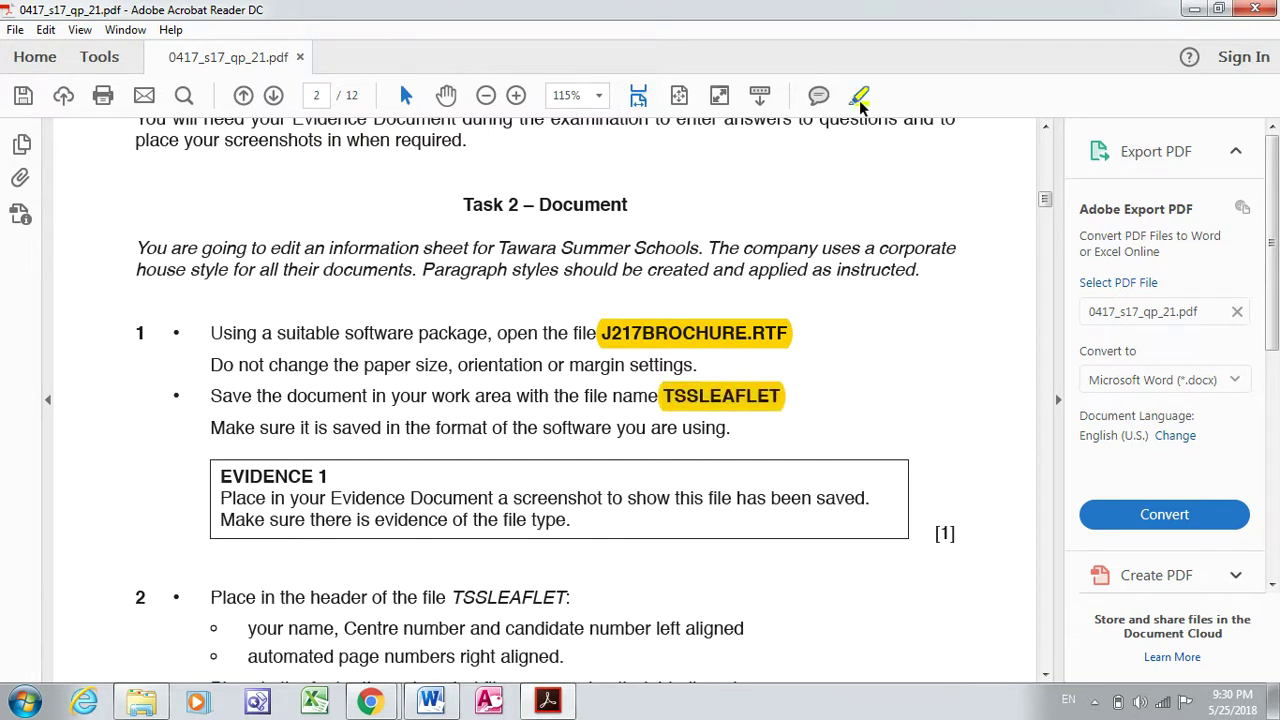
In Word, start saving a copy of the brochure in the 0417_s17_sf_21 folder with the file name TSSLEAFLET.docx.
{"action": "left_click", "coordinate": [430, 703]}
{"action": "left_click", "coordinate": [24, 34]}
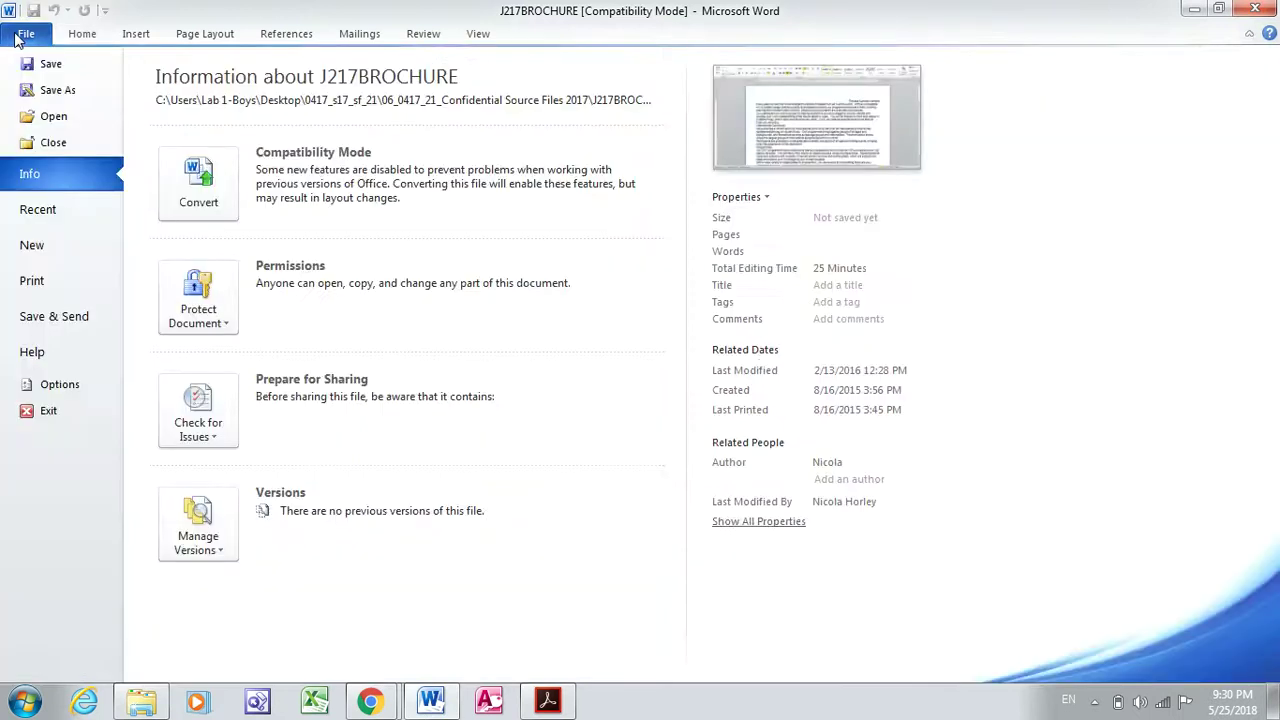
{"action": "left_click", "coordinate": [72, 96]}
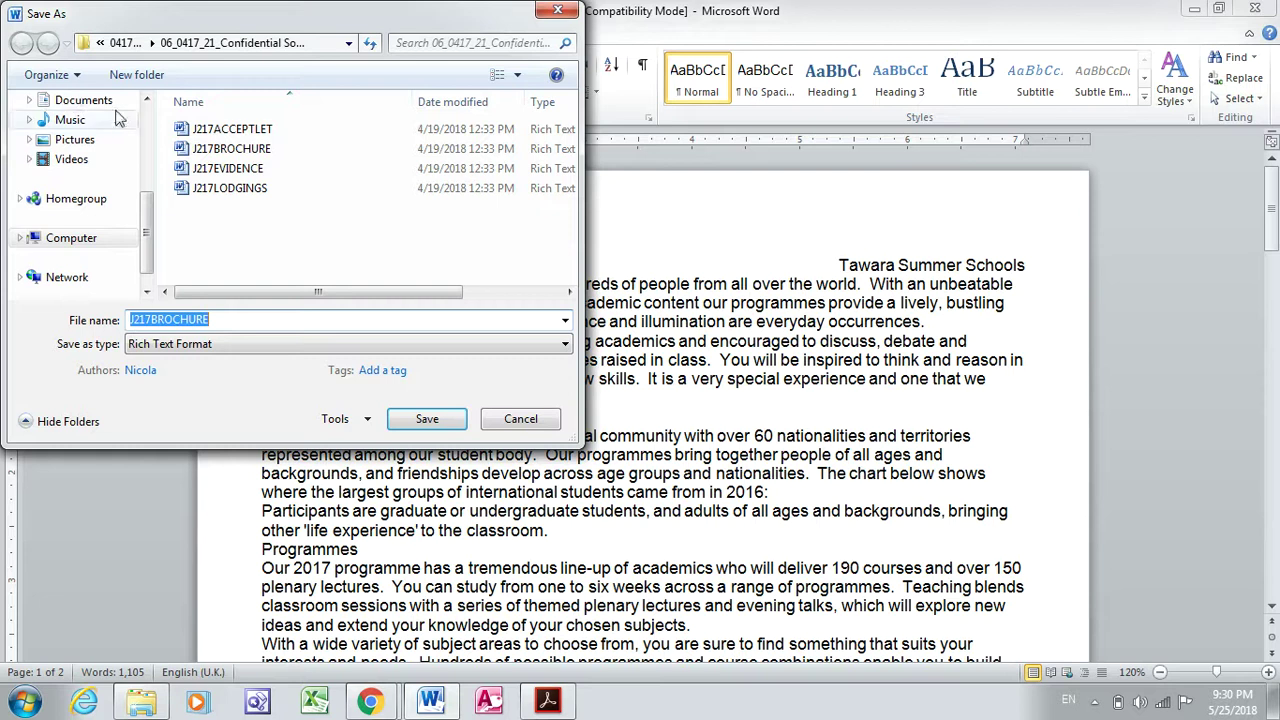
{"action": "left_click", "coordinate": [228, 319]}
{"action": "key", "text": "BackSpace"}
{"action": "key", "text": "BackSpace"}
{"action": "key", "text": "BackSpace"}
{"action": "key", "text": "BackSpace"}
{"action": "key", "text": "BackSpace"}
{"action": "key", "text": "BackSpace"}
{"action": "key", "text": "BackSpace"}
{"action": "key", "text": "BackSpace"}
{"action": "key", "text": "BackSpace"}
{"action": "key", "text": "BackSpace"}
{"action": "key", "text": "BackSpace"}
{"action": "key", "text": "BackSpace"}
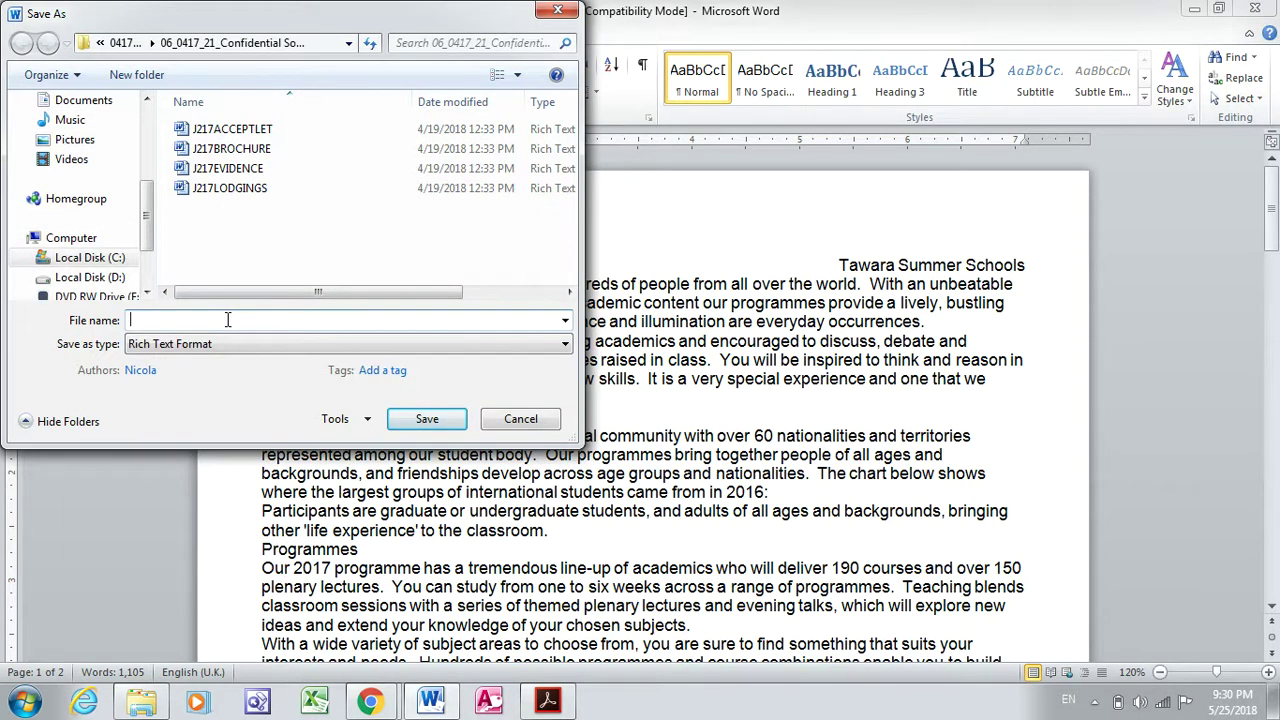
{"action": "type", "text": "TSS"}
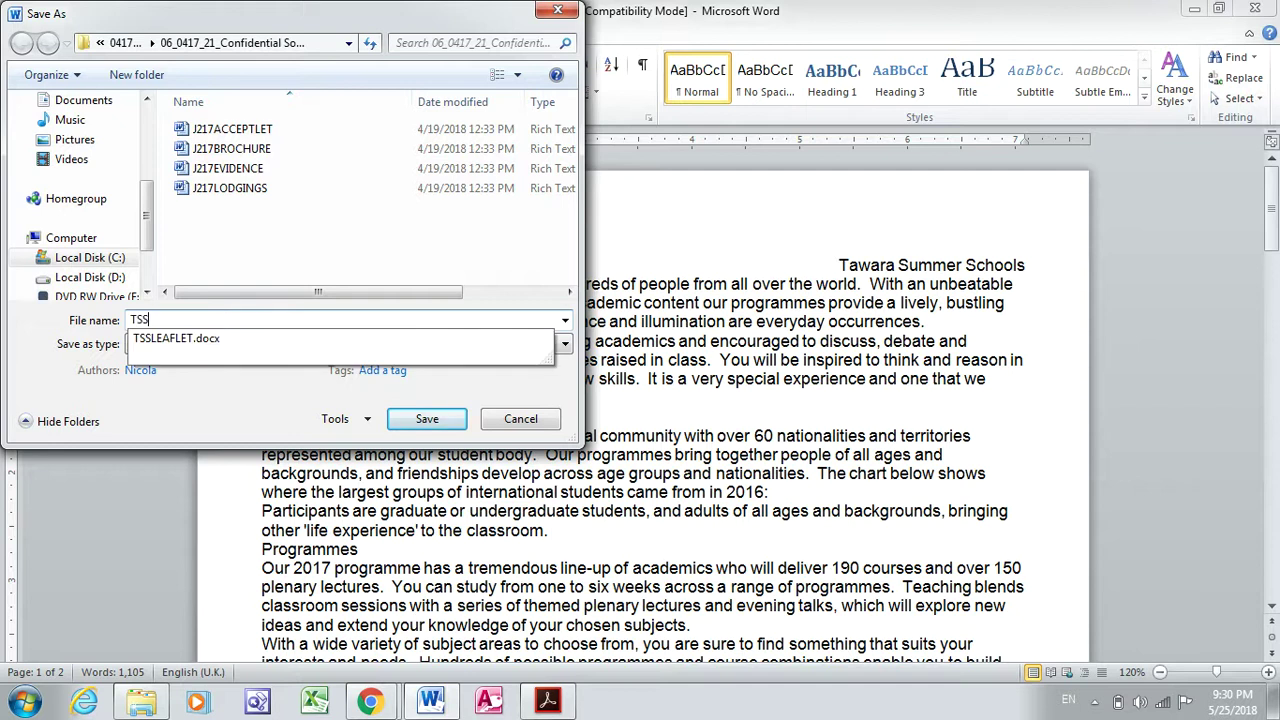
{"action": "left_click", "coordinate": [151, 43]}
{"action": "left_click", "coordinate": [136, 45]}
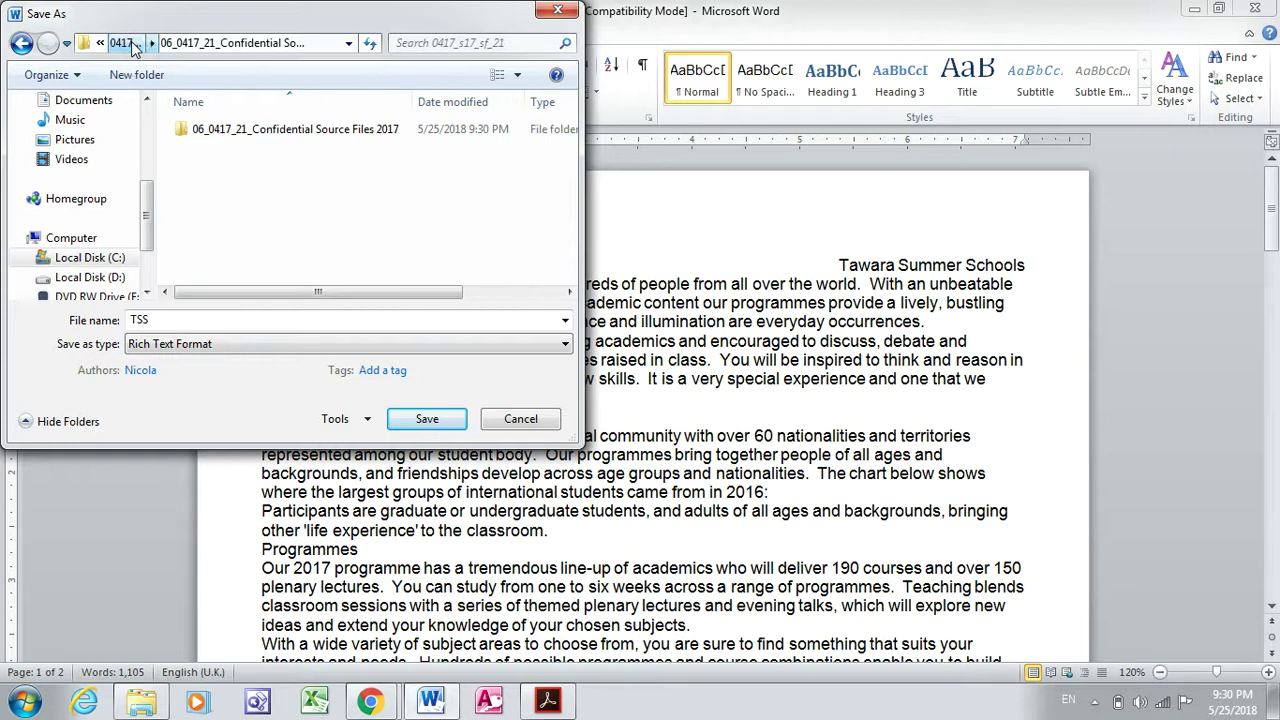
{"action": "left_click", "coordinate": [167, 320]}
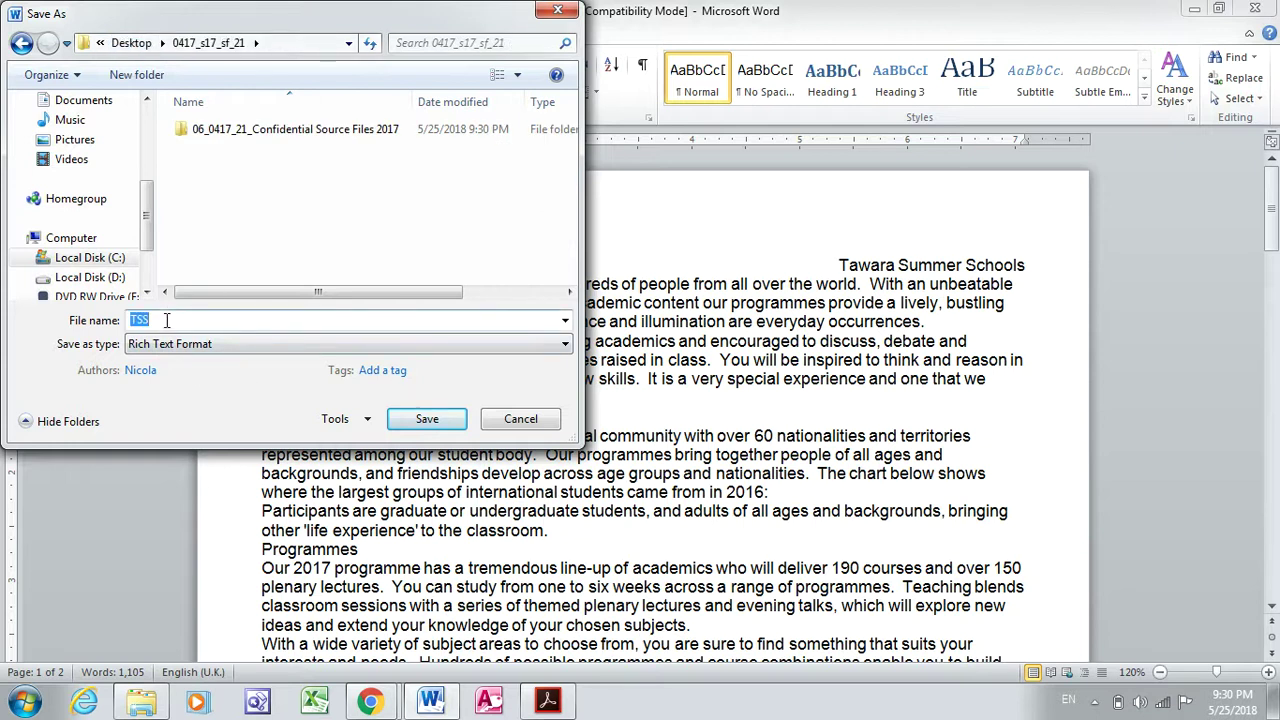
{"action": "left_click", "coordinate": [167, 320]}
{"action": "type", "text": "LEA"}
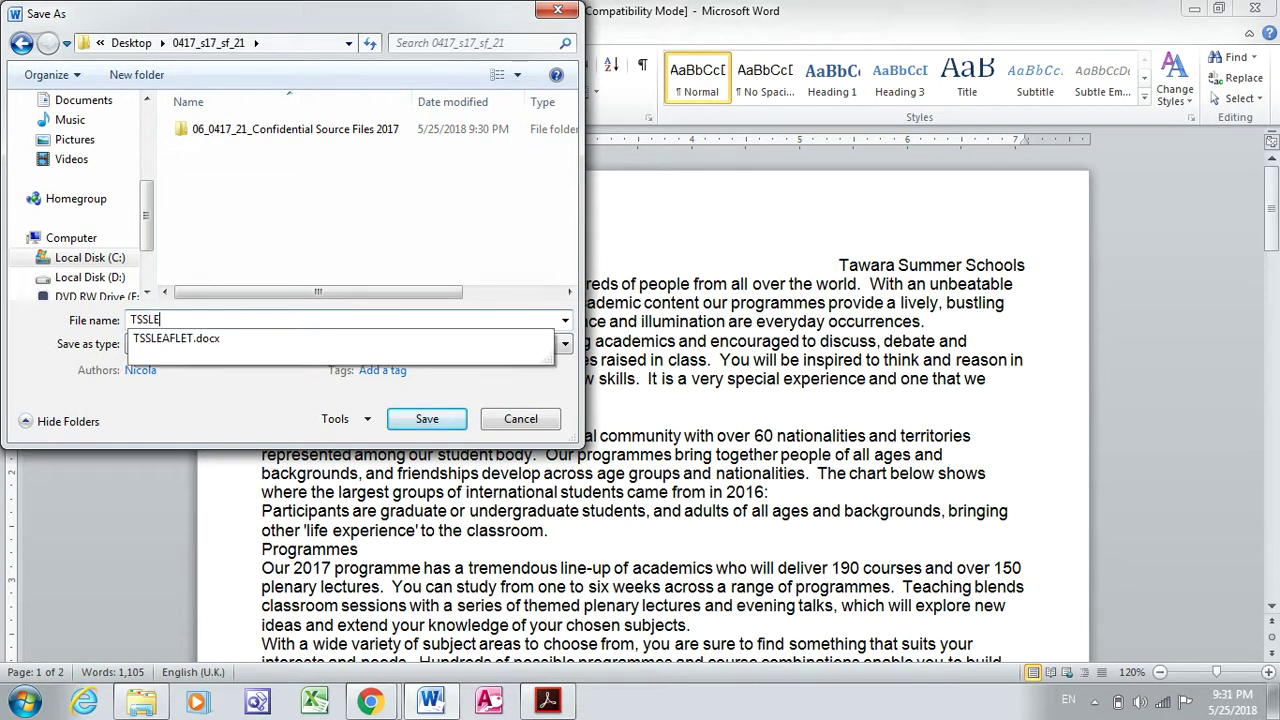
{"action": "left_click", "coordinate": [175, 339]}
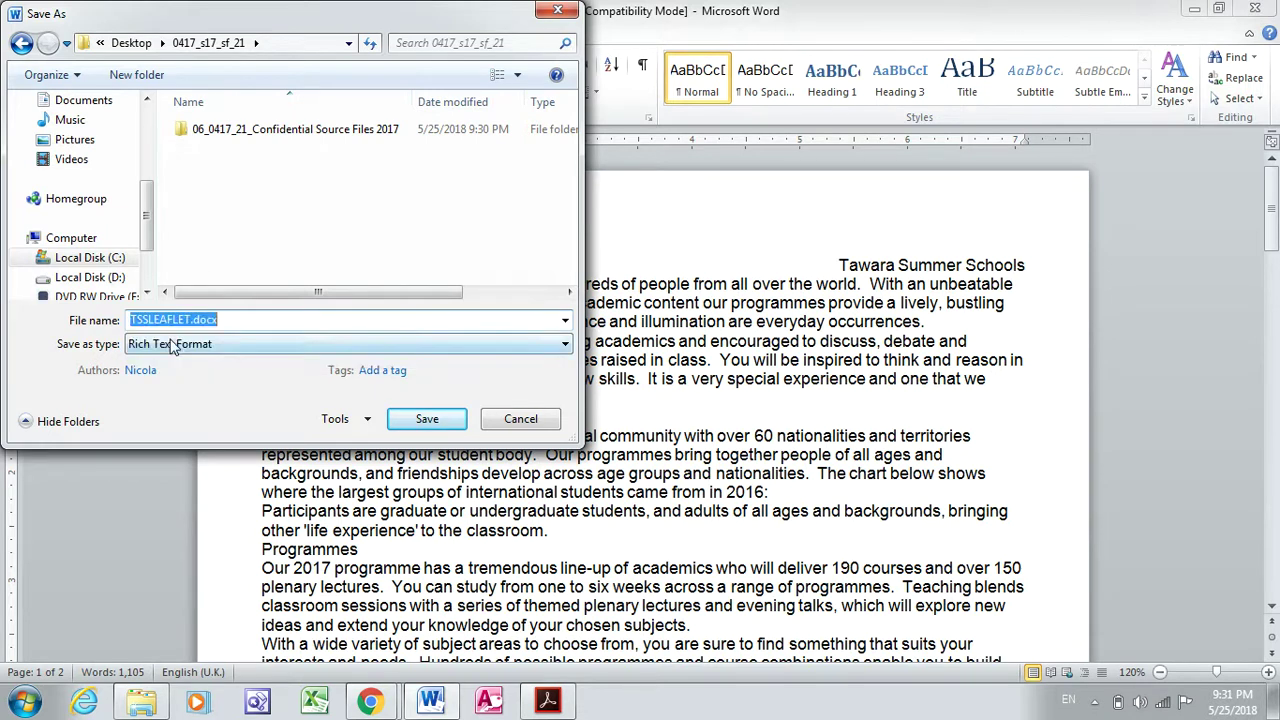
Set the file type to Word Document and save the TSSLEAFLET copy.
{"action": "left_click", "coordinate": [178, 344]}
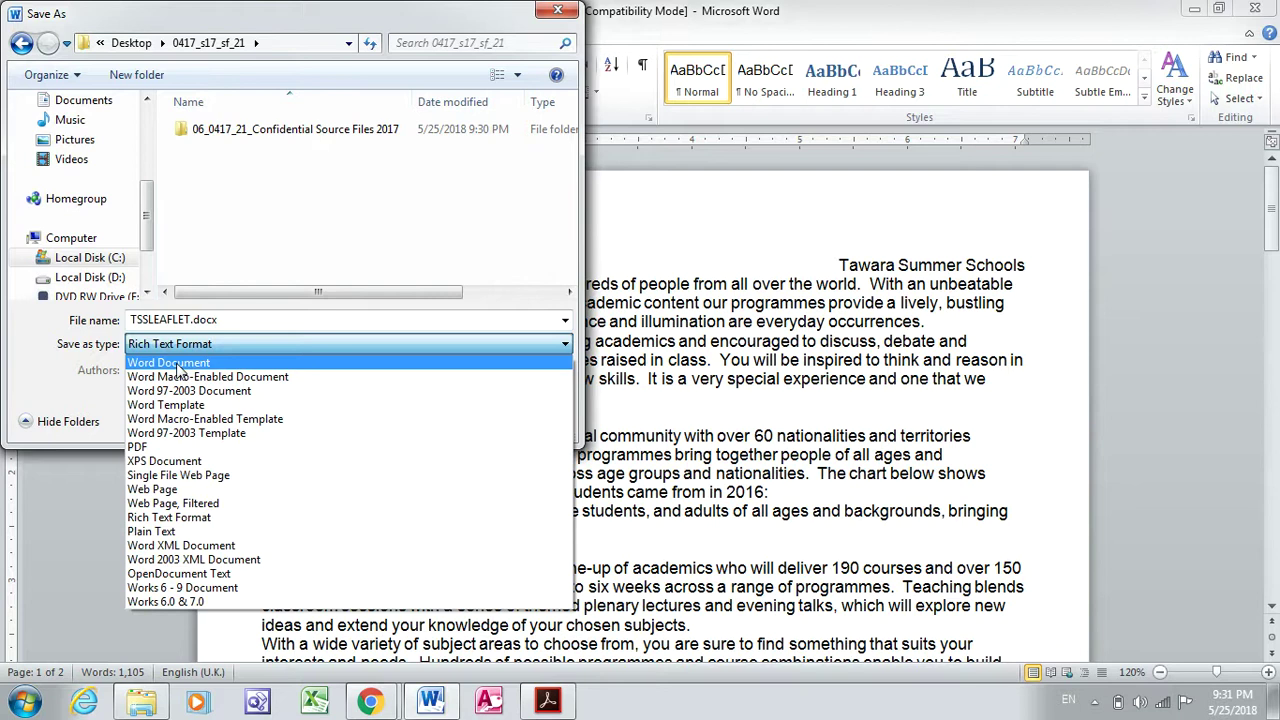
{"action": "left_click", "coordinate": [178, 363]}
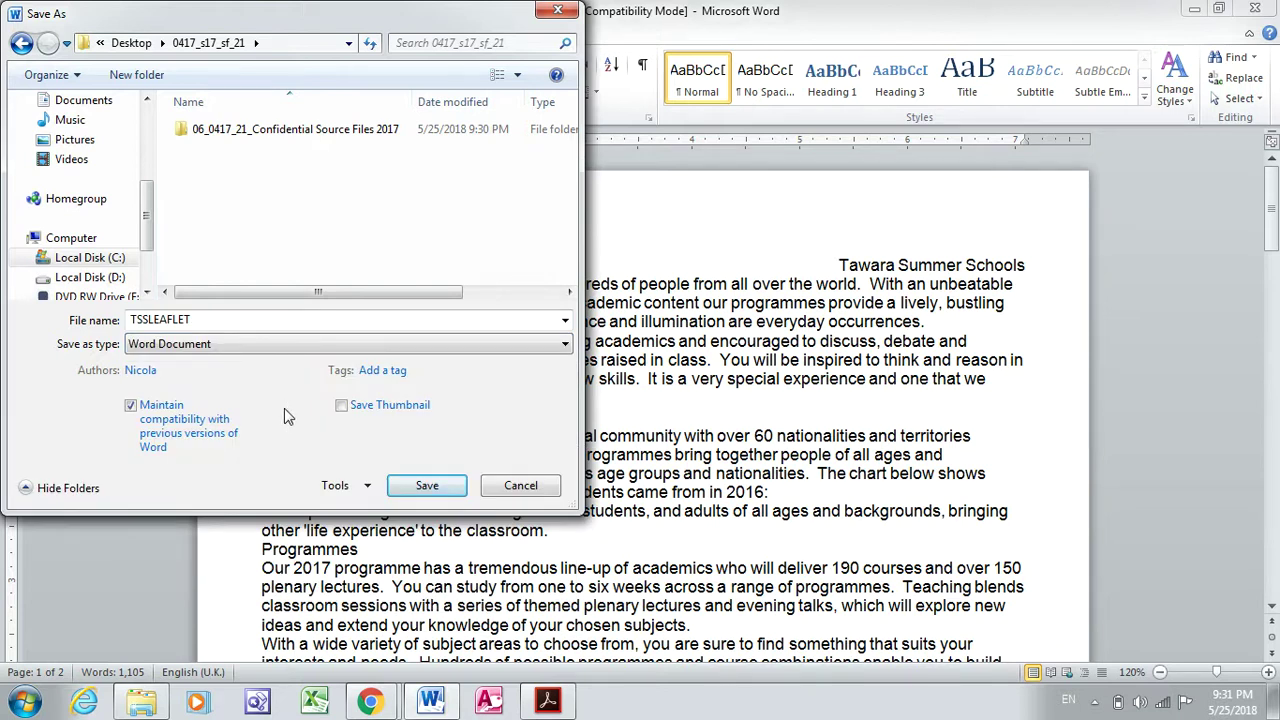
{"action": "left_click", "coordinate": [427, 490]}
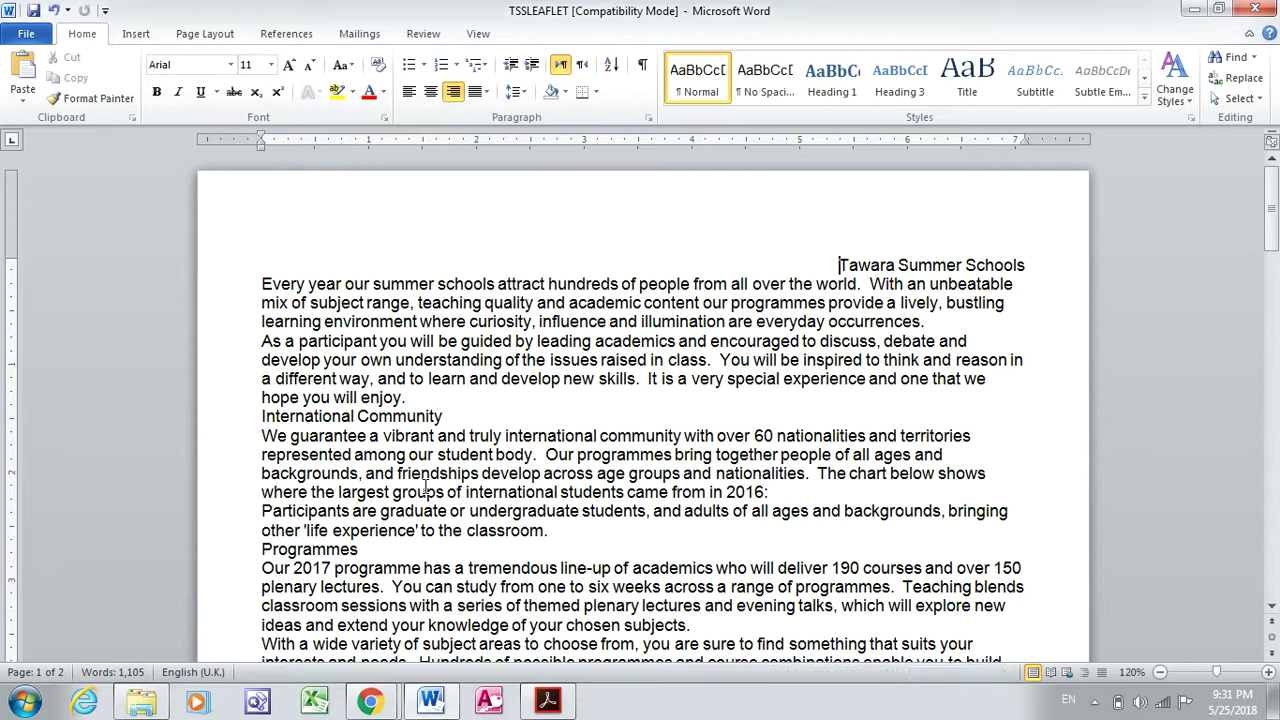
Check the saved TSSLEAFLET file and its type in the 0417_s17_sf_21 folder, and return to the exam paper.
{"action": "left_click", "coordinate": [548, 700]}
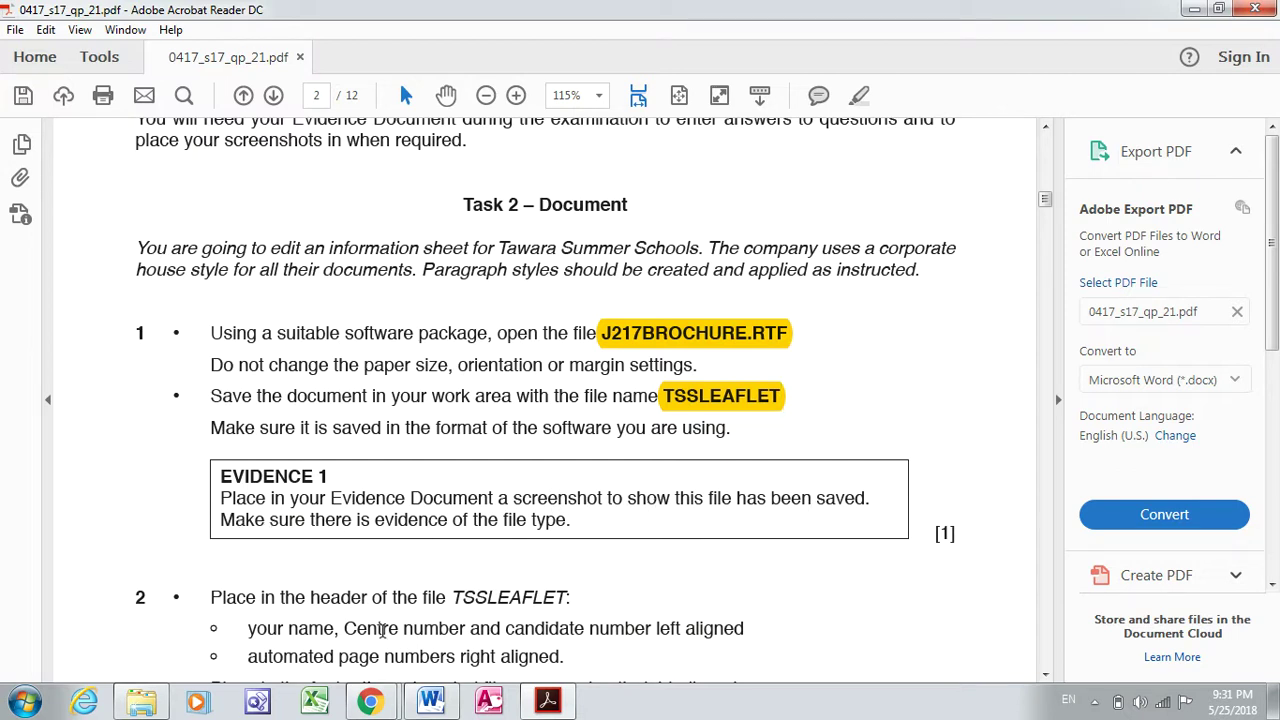
{"action": "left_click", "coordinate": [140, 703]}
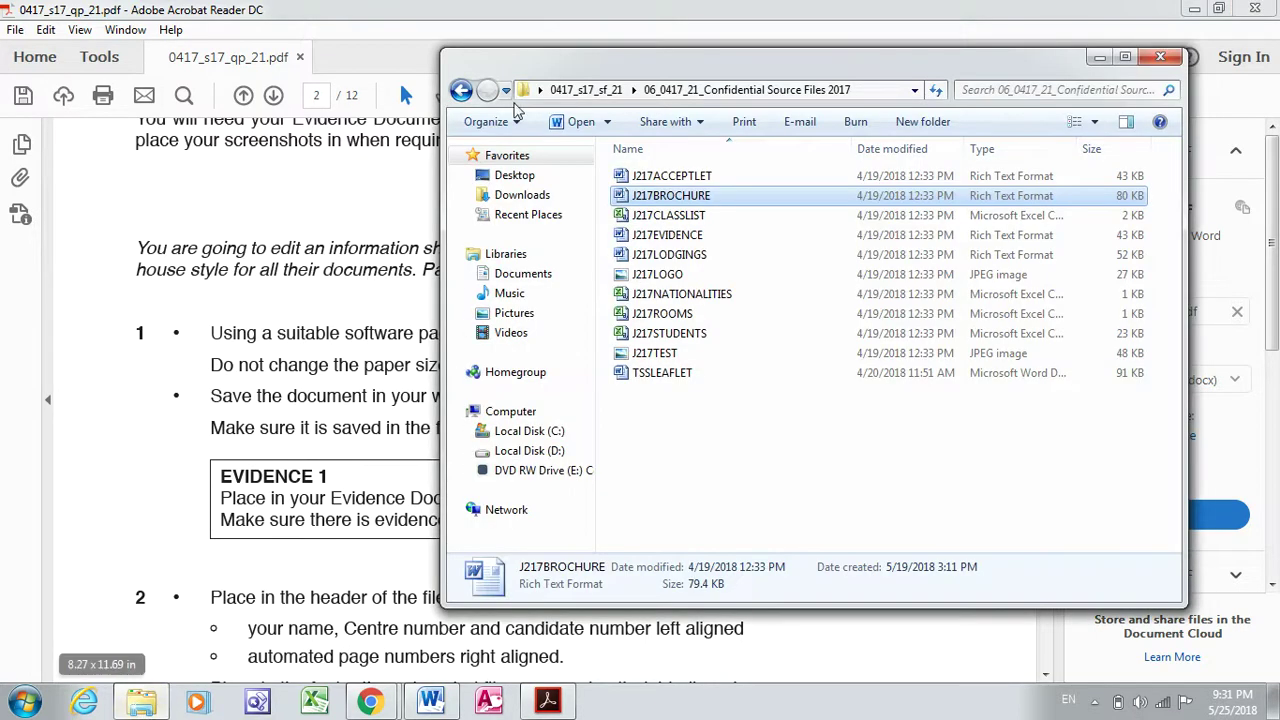
{"action": "left_click", "coordinate": [461, 91]}
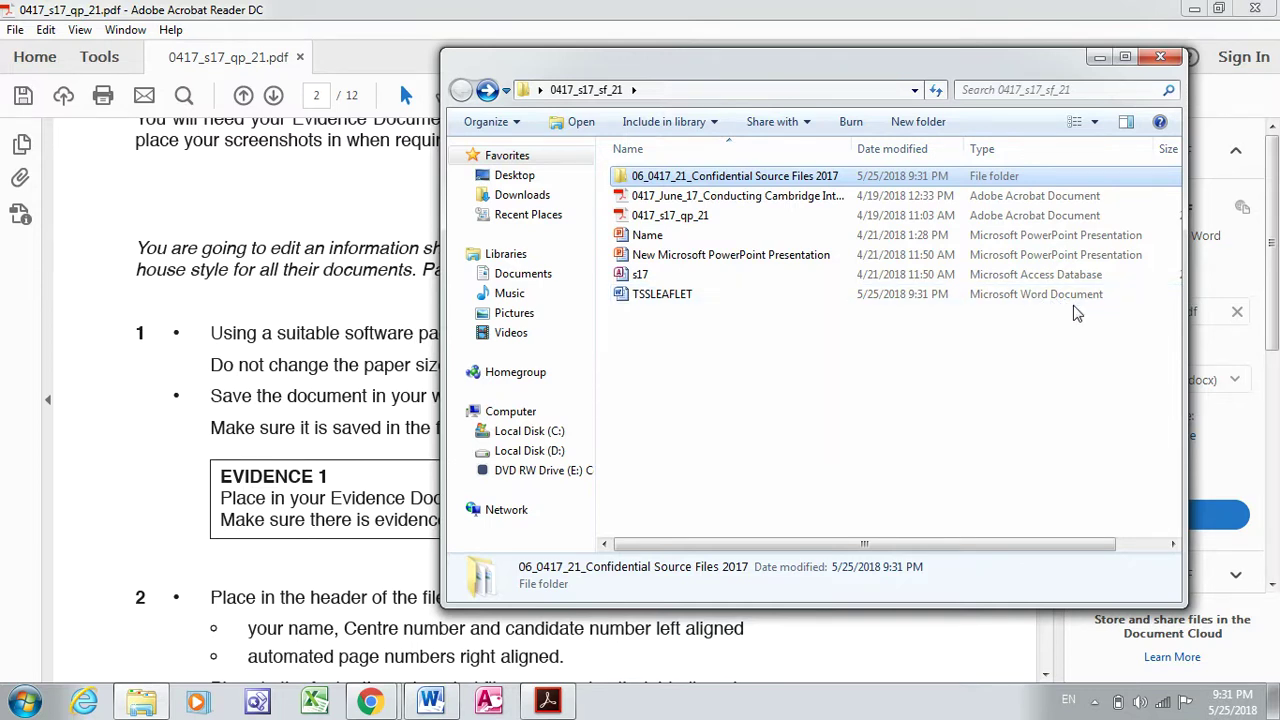
{"action": "left_click", "coordinate": [870, 631]}
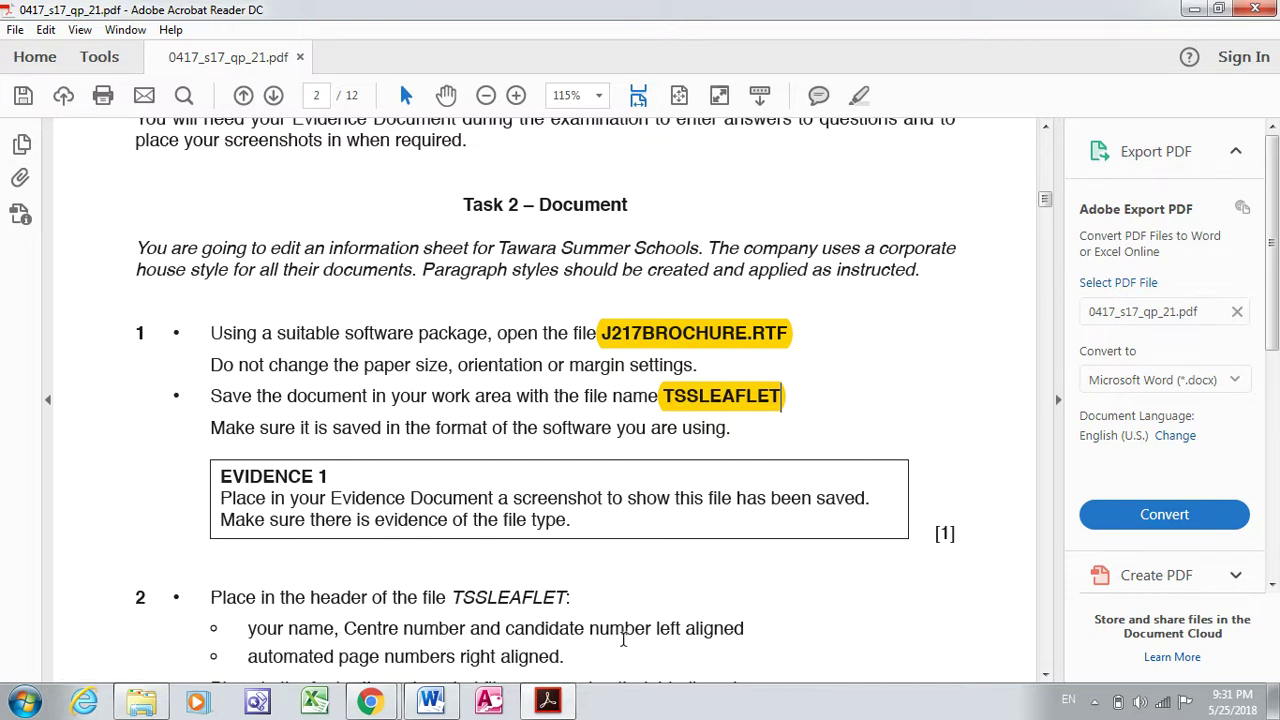
Switch to Word, look through TSSLEAFLET, and clear the formatting of the "Tawara Summer Schools" title line.
{"action": "left_click", "coordinate": [432, 702]}
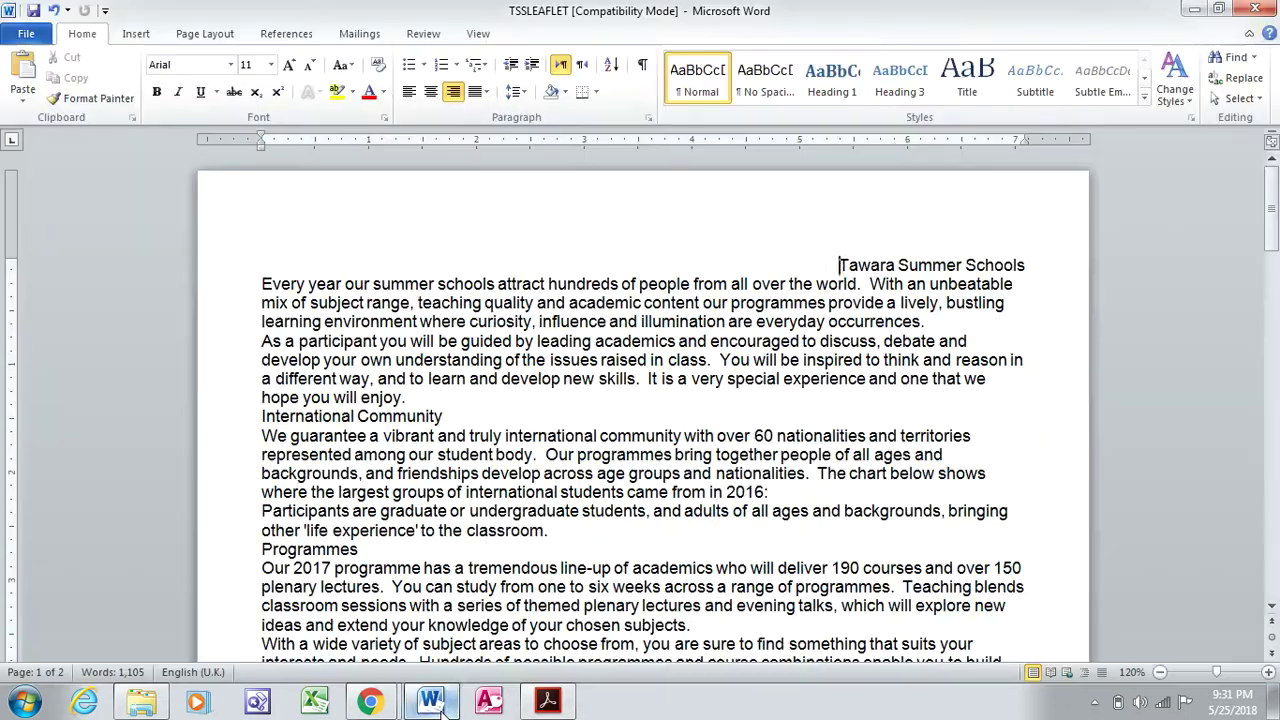
{"action": "scroll", "coordinate": [1277, 570], "scroll_direction": "down", "scroll_amount": 20}
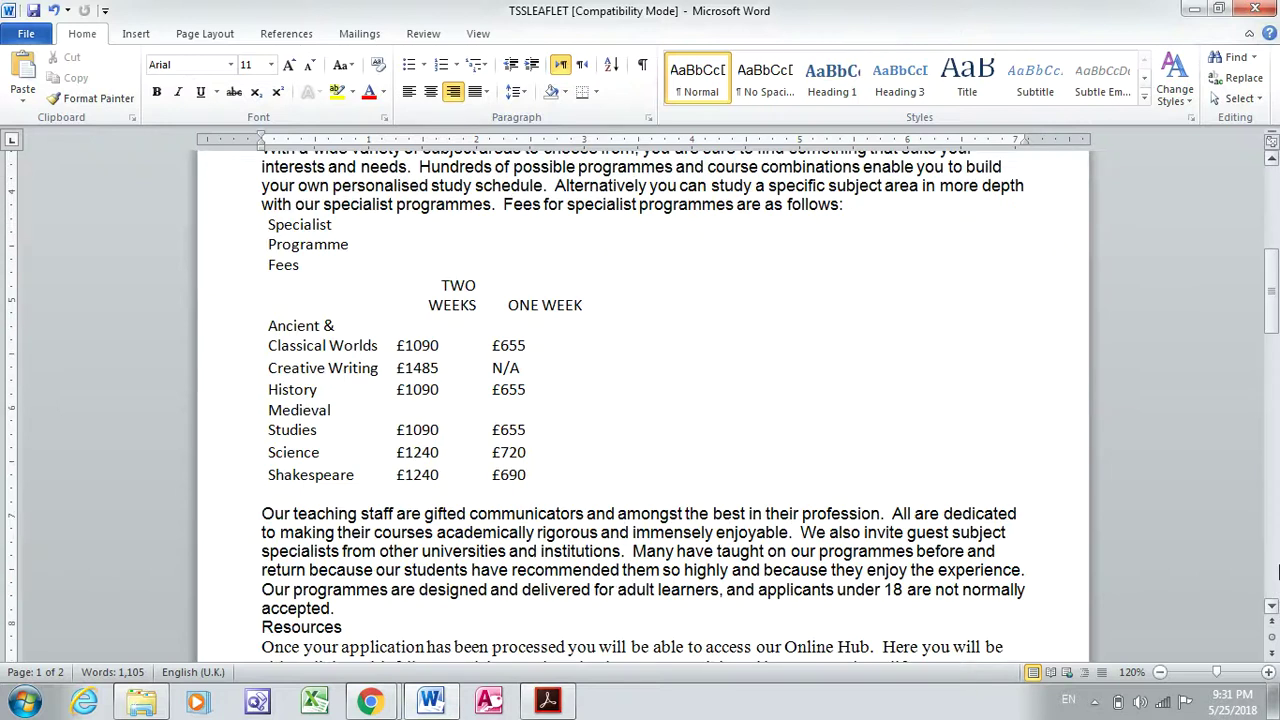
{"action": "scroll", "coordinate": [1277, 570], "scroll_direction": "down", "scroll_amount": 8}
{"action": "scroll", "coordinate": [1277, 570], "scroll_direction": "down", "scroll_amount": 9}
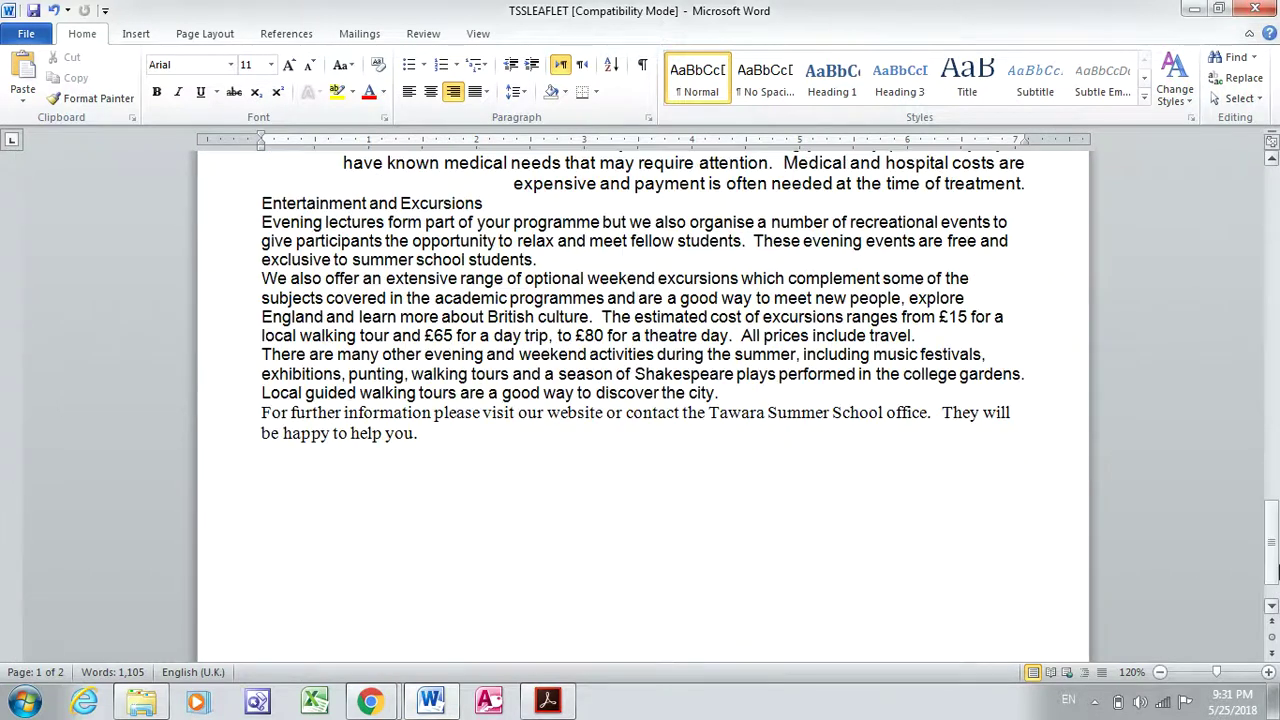
{"action": "left_click", "coordinate": [1144, 99]}
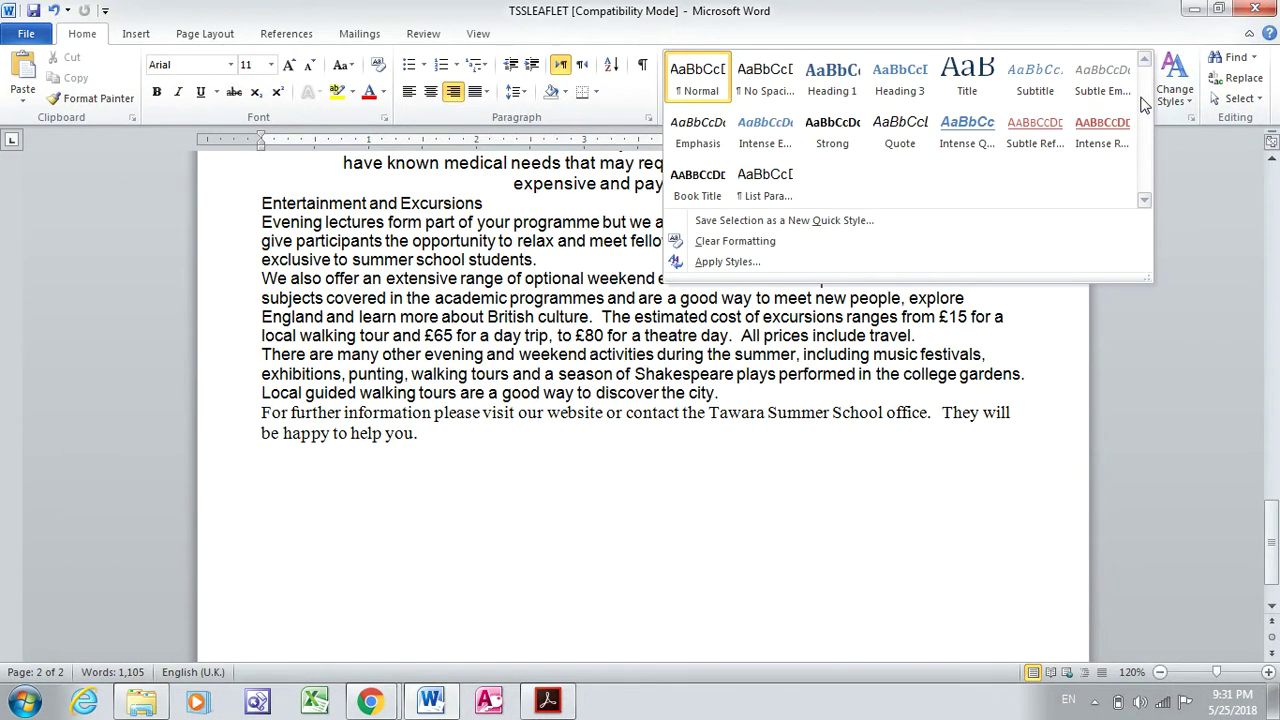
{"action": "left_click", "coordinate": [966, 248]}
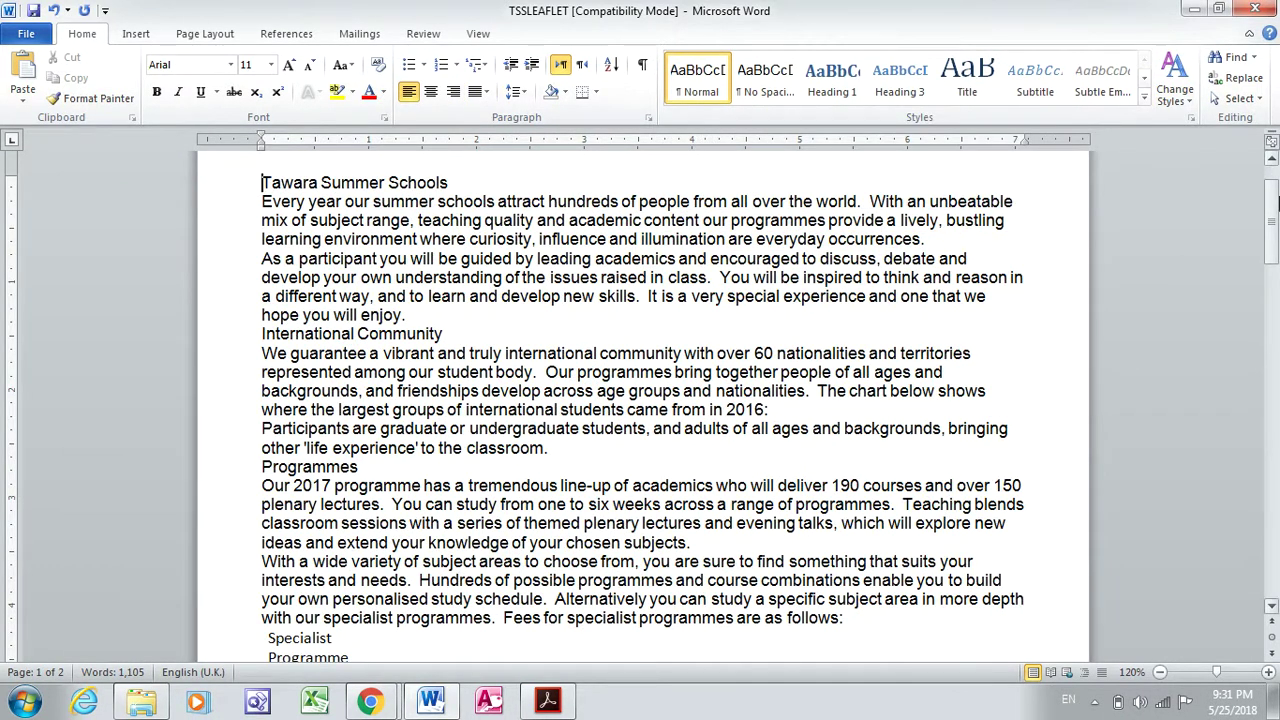
{"action": "left_click", "coordinate": [1274, 172]}
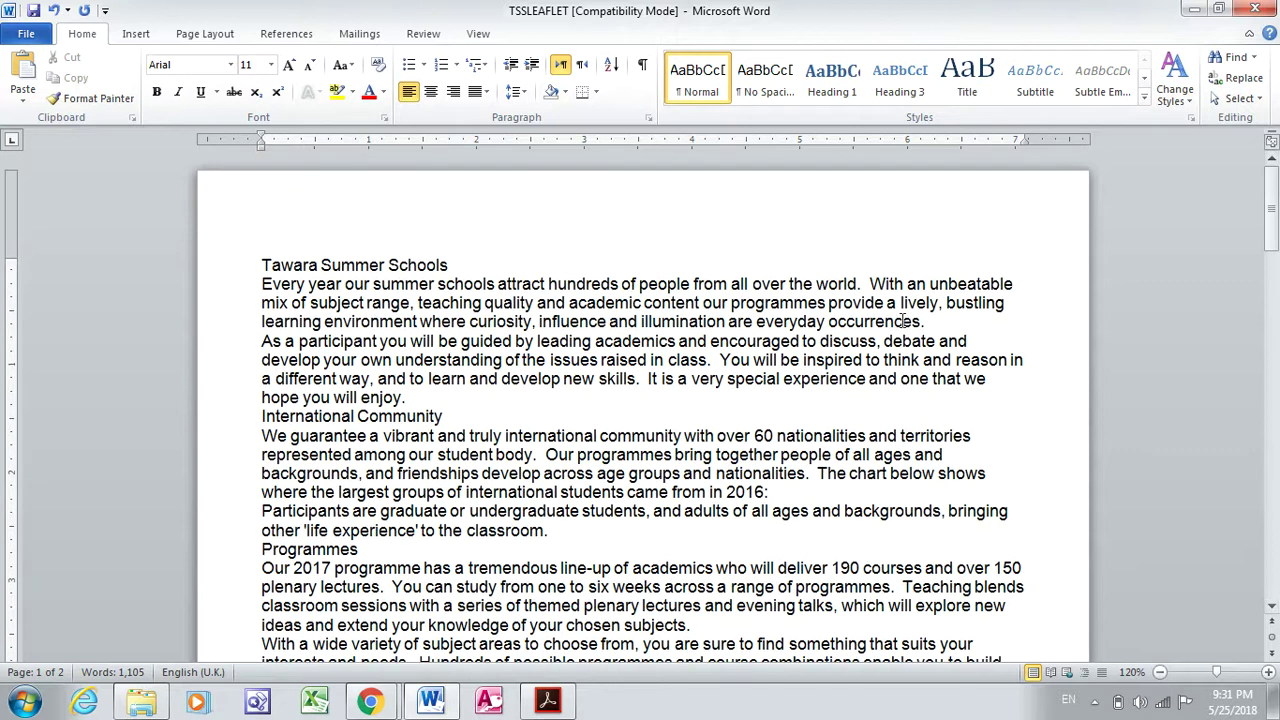
Check the header instructions in question 2 of the exam paper and insert a Blank (Three Columns) header in TSSLEAFLET.
{"action": "left_click", "coordinate": [549, 703]}
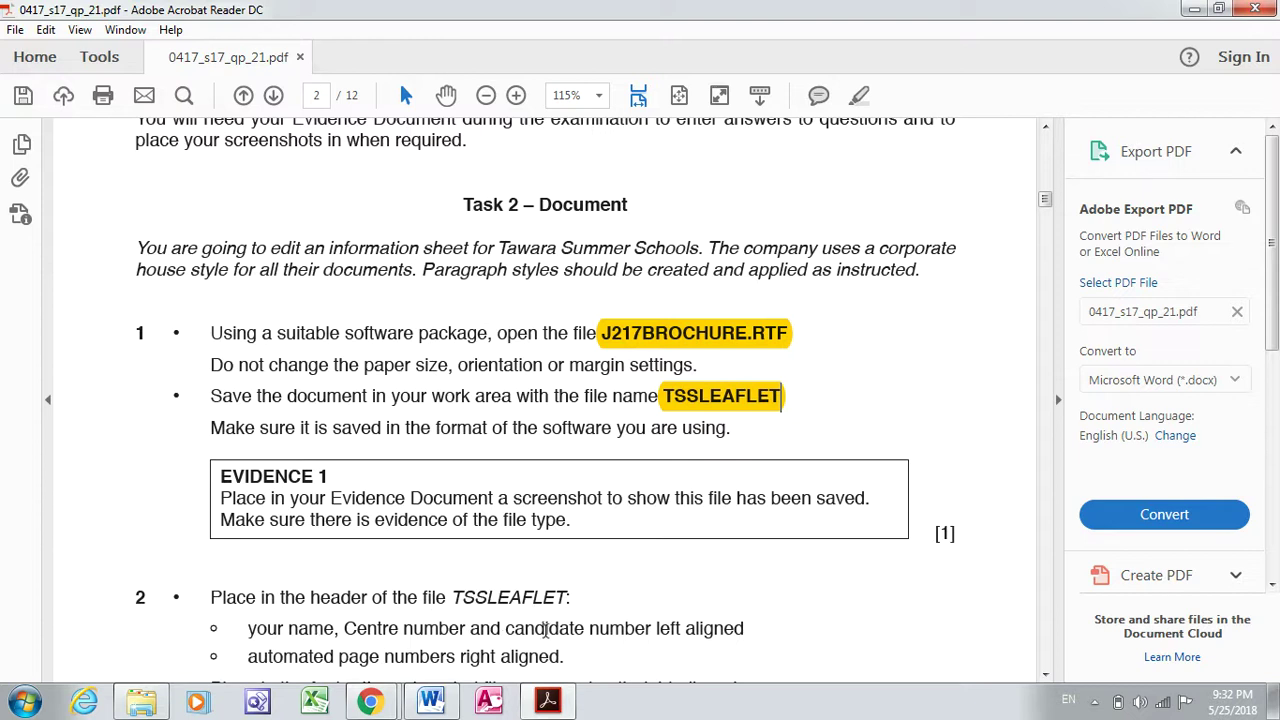
{"action": "left_click", "coordinate": [431, 700]}
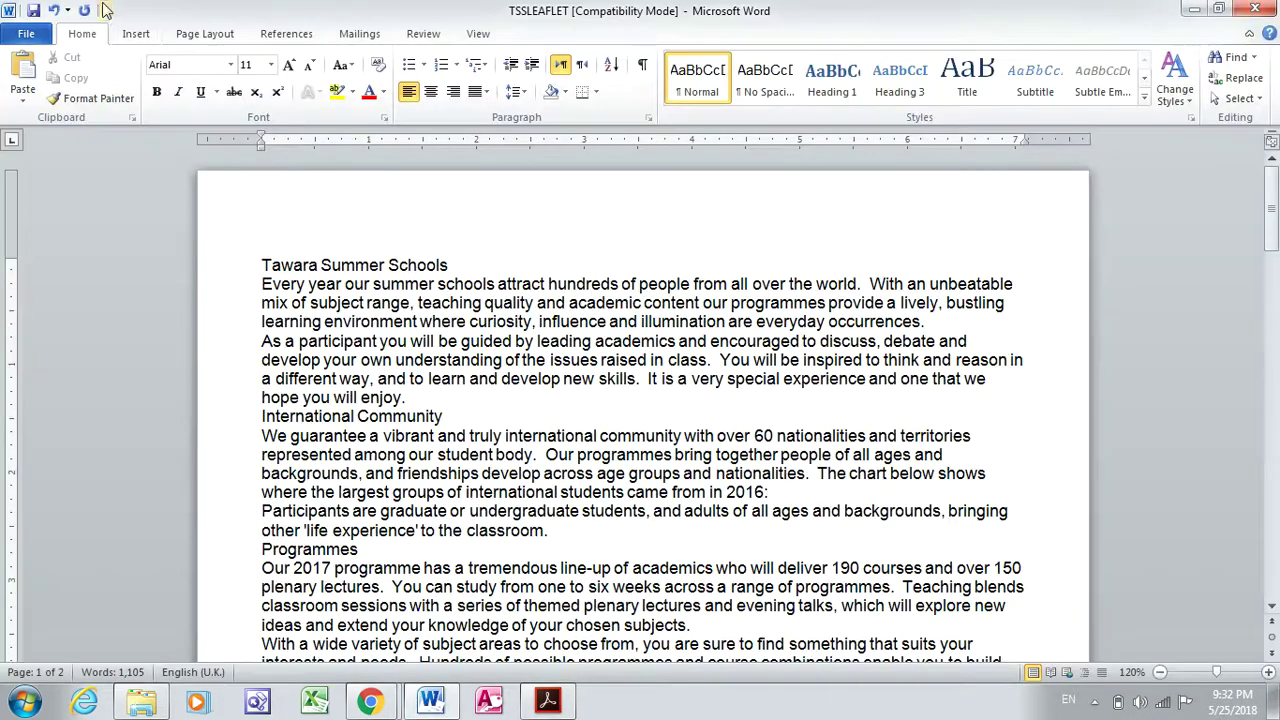
{"action": "left_click", "coordinate": [136, 34]}
{"action": "left_click", "coordinate": [661, 91]}
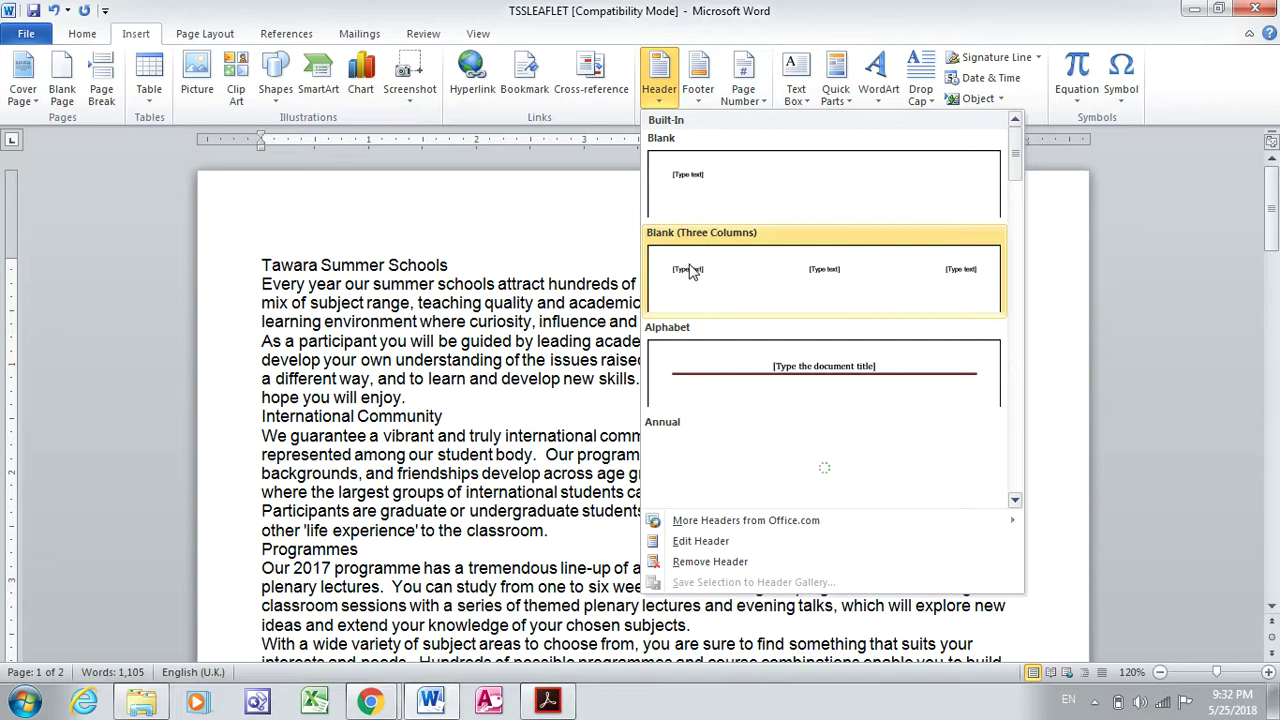
{"action": "left_click", "coordinate": [690, 272]}
Fill the left header placeholder with the text "Name,Center no, Candidate No".
{"action": "left_click", "coordinate": [292, 232]}
{"action": "type", "text": "N"}
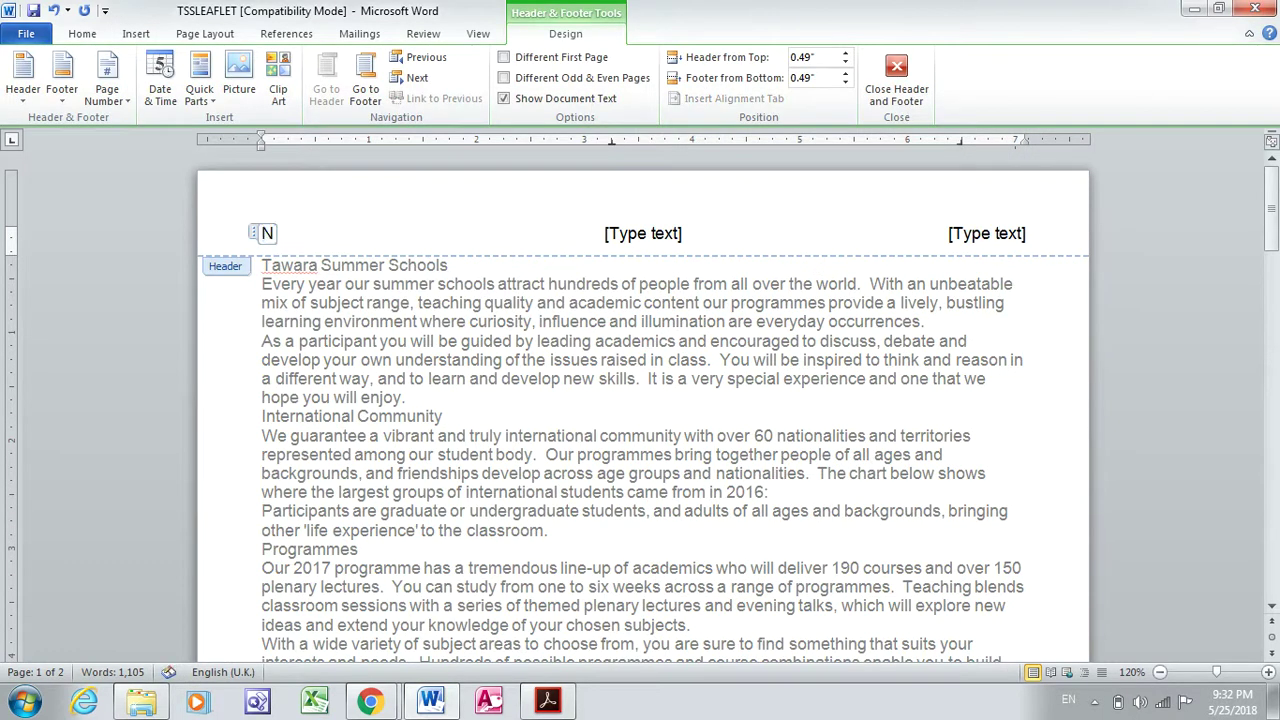
{"action": "type", "text": "ame,Center no"}
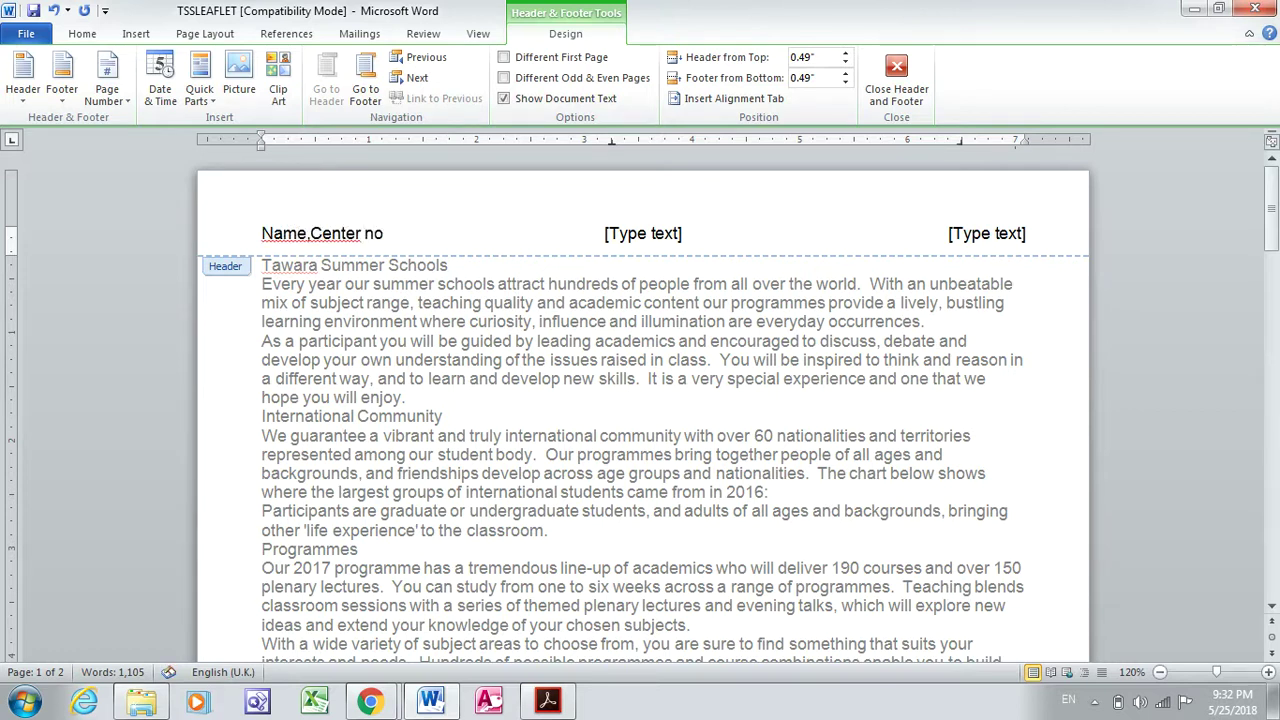
{"action": "type", "text": ", Candidate No"}
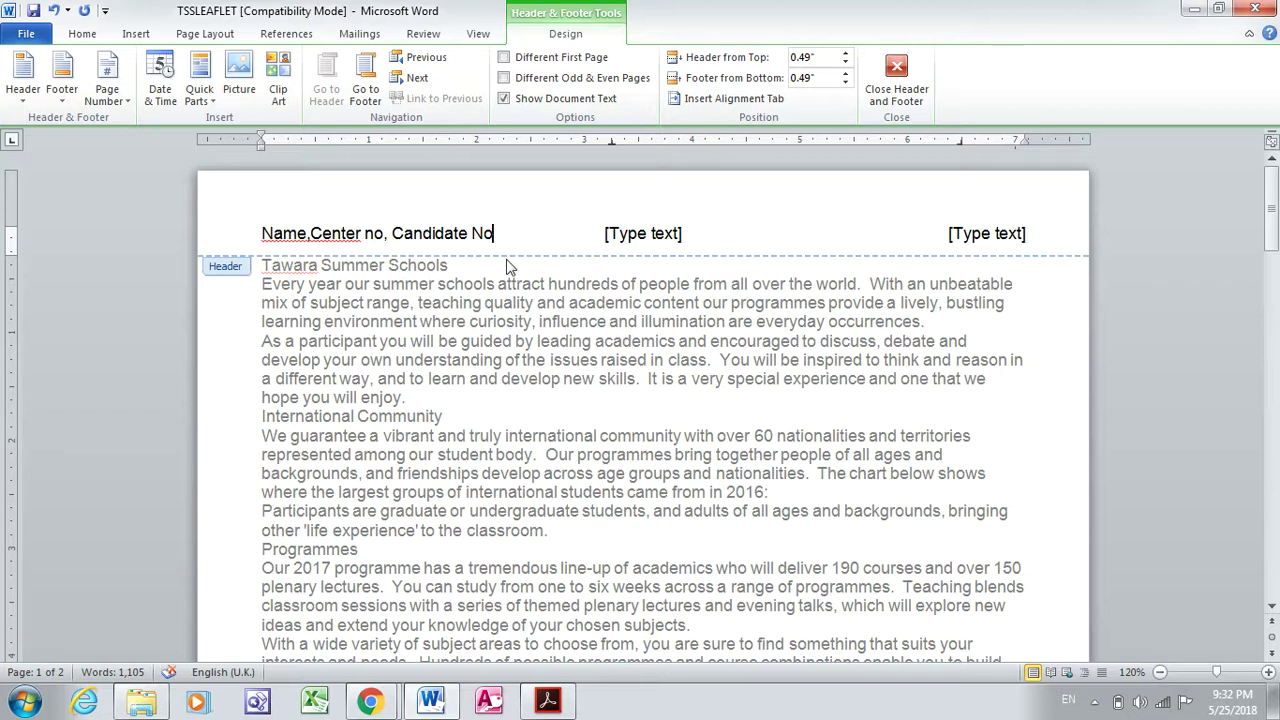
Insert an automatic Page field in the right header placeholder and delete the unused middle placeholder.
{"action": "left_click", "coordinate": [1019, 232]}
{"action": "key", "text": "alt+Tab"}
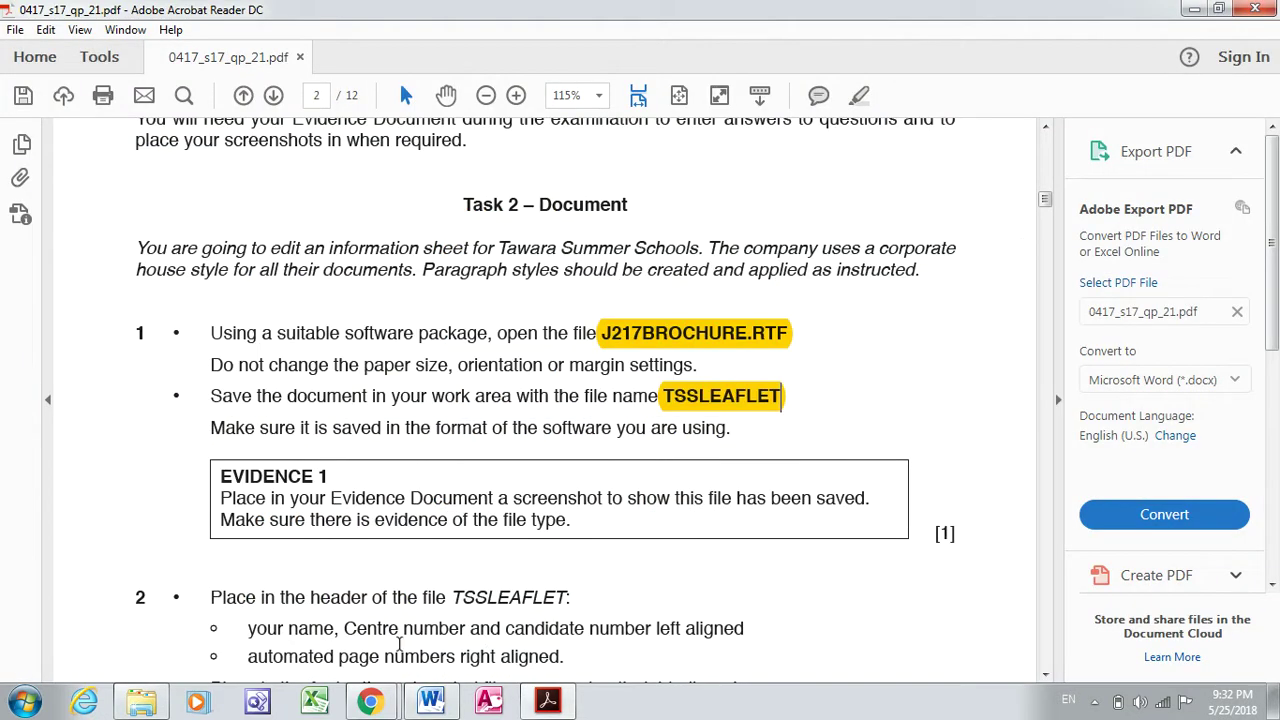
{"action": "key", "text": "alt+Tab"}
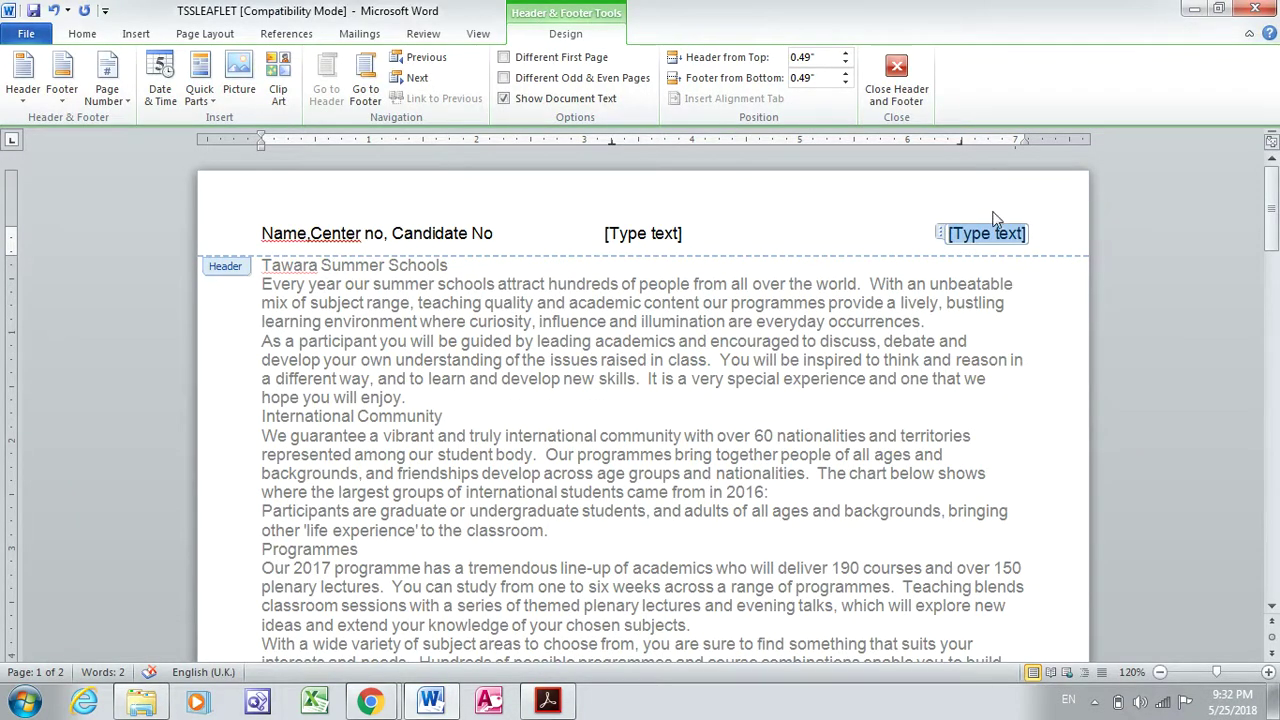
{"action": "left_click", "coordinate": [199, 85]}
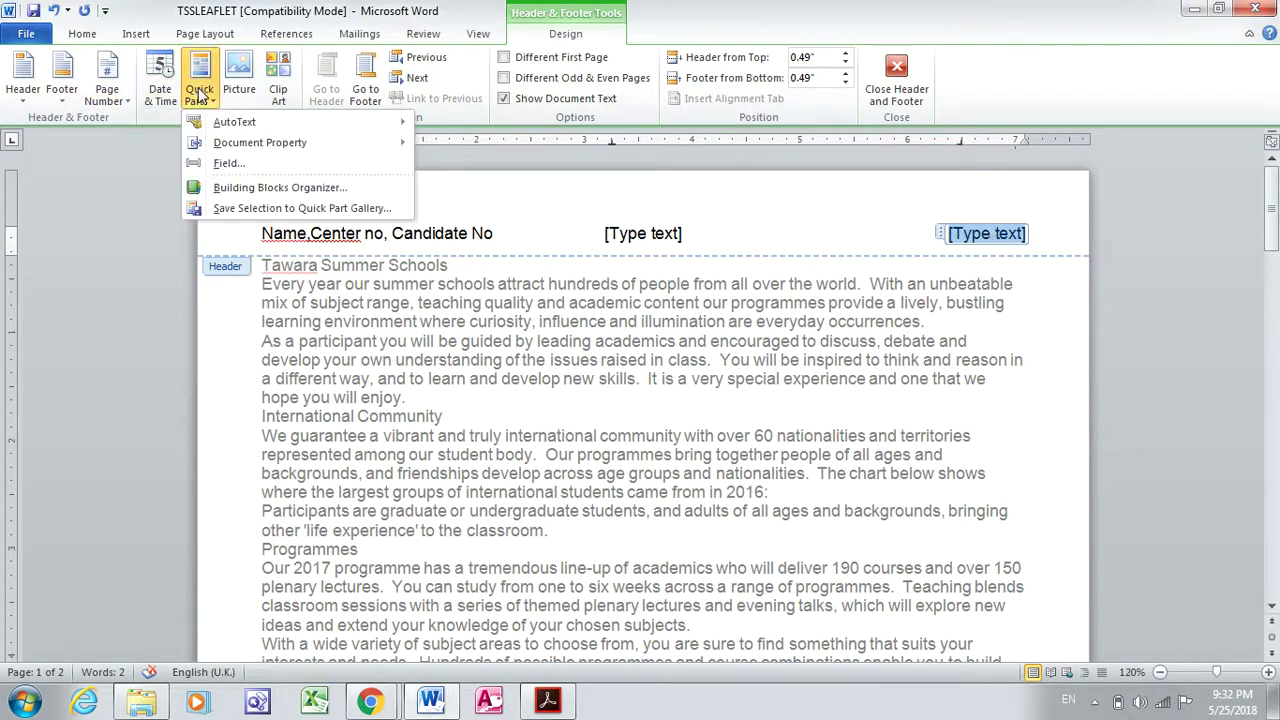
{"action": "left_click", "coordinate": [252, 168]}
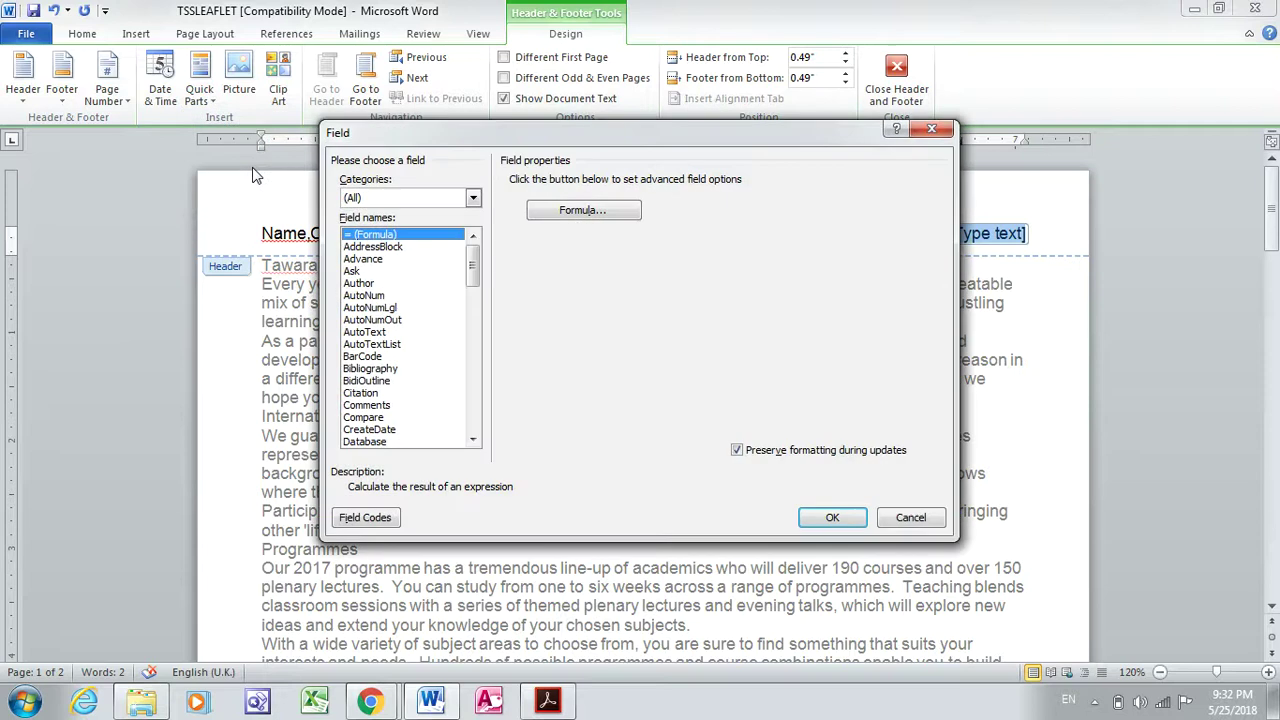
{"action": "left_click", "coordinate": [356, 296]}
{"action": "key", "text": "p"}
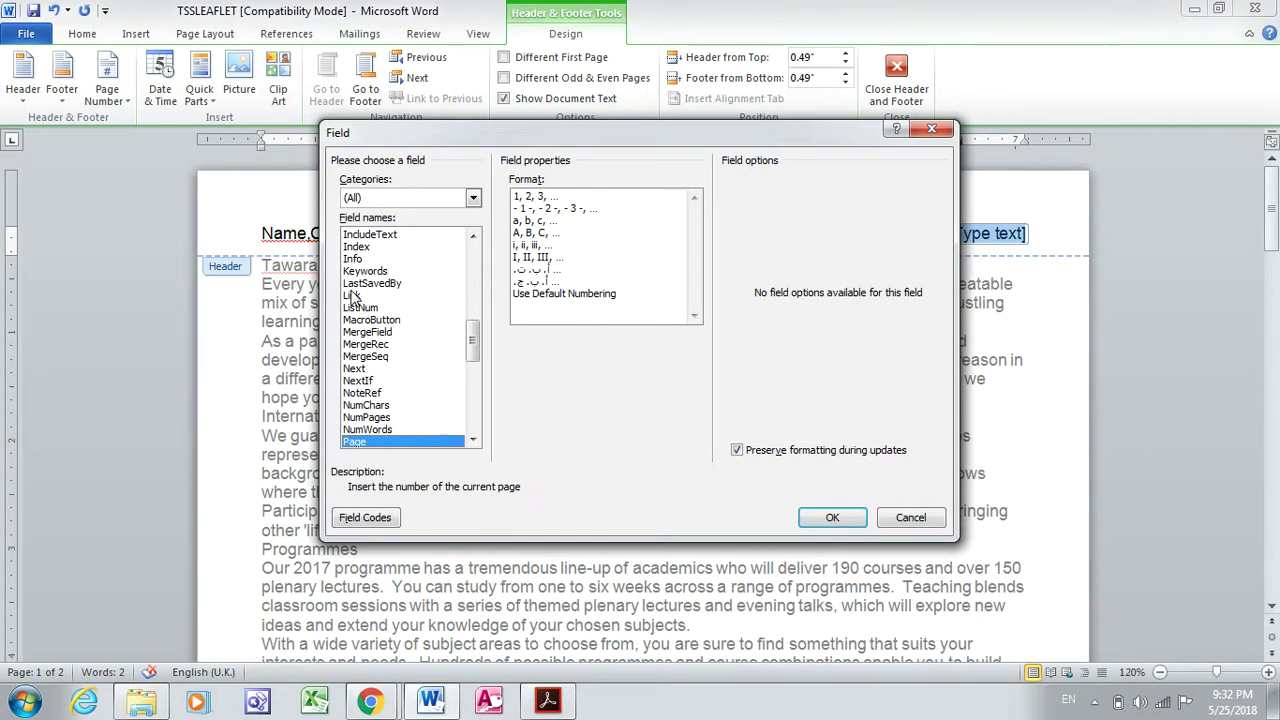
{"action": "left_click", "coordinate": [830, 517]}
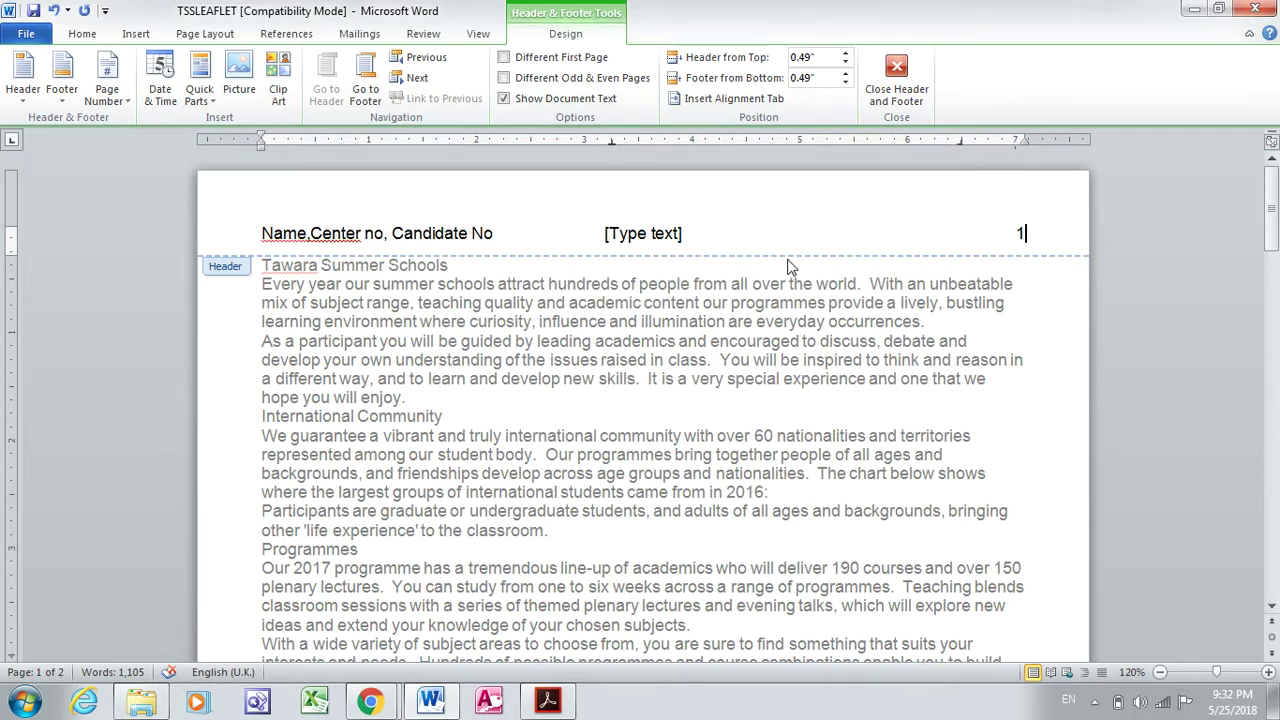
{"action": "left_click", "coordinate": [661, 235]}
{"action": "key", "text": "Delete"}
Check the footer instructions in question 2 of the exam paper and insert a Blank (Three Columns) footer in TSSLEAFLET.
{"action": "key", "text": "alt+Tab"}
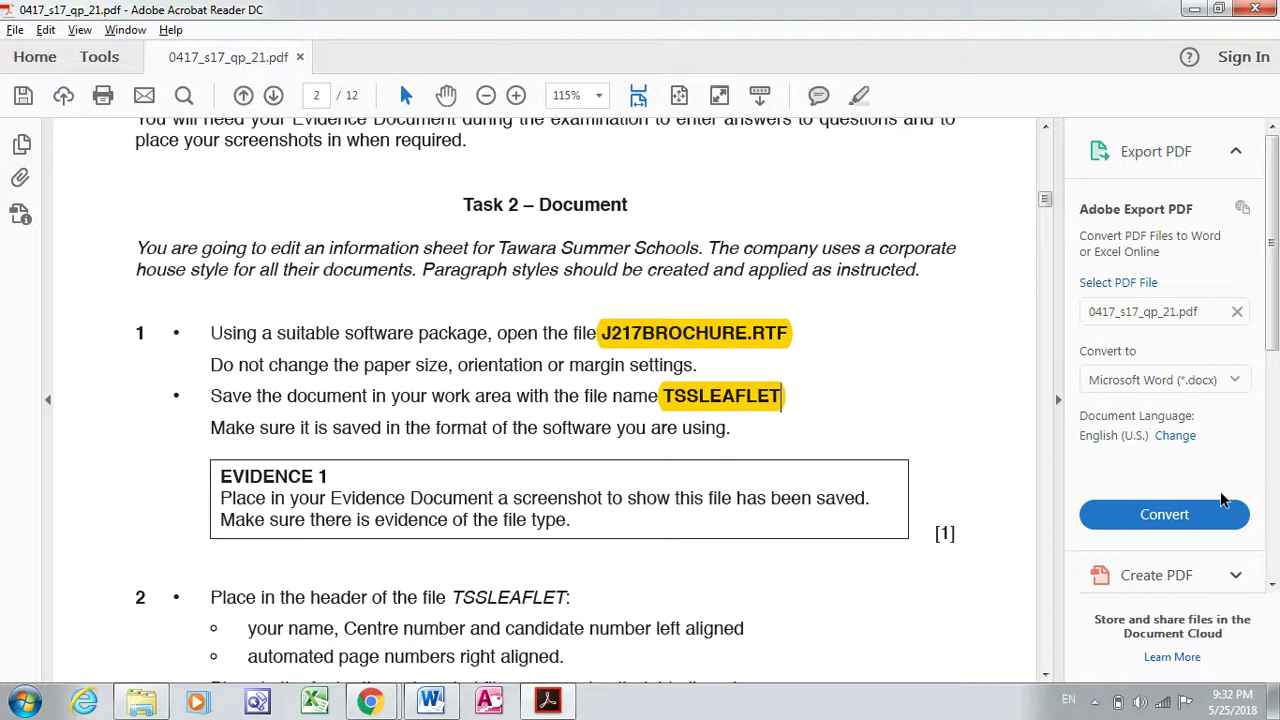
{"action": "left_click", "coordinate": [1044, 675]}
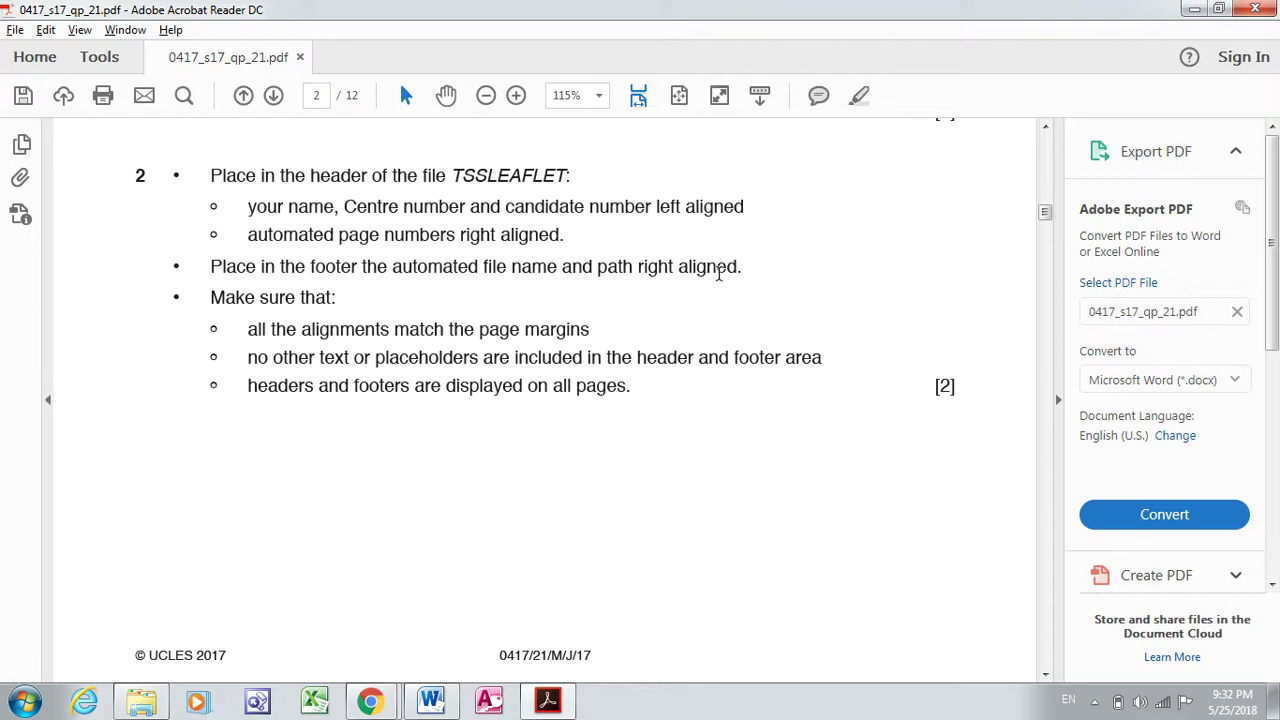
{"action": "left_click", "coordinate": [431, 700]}
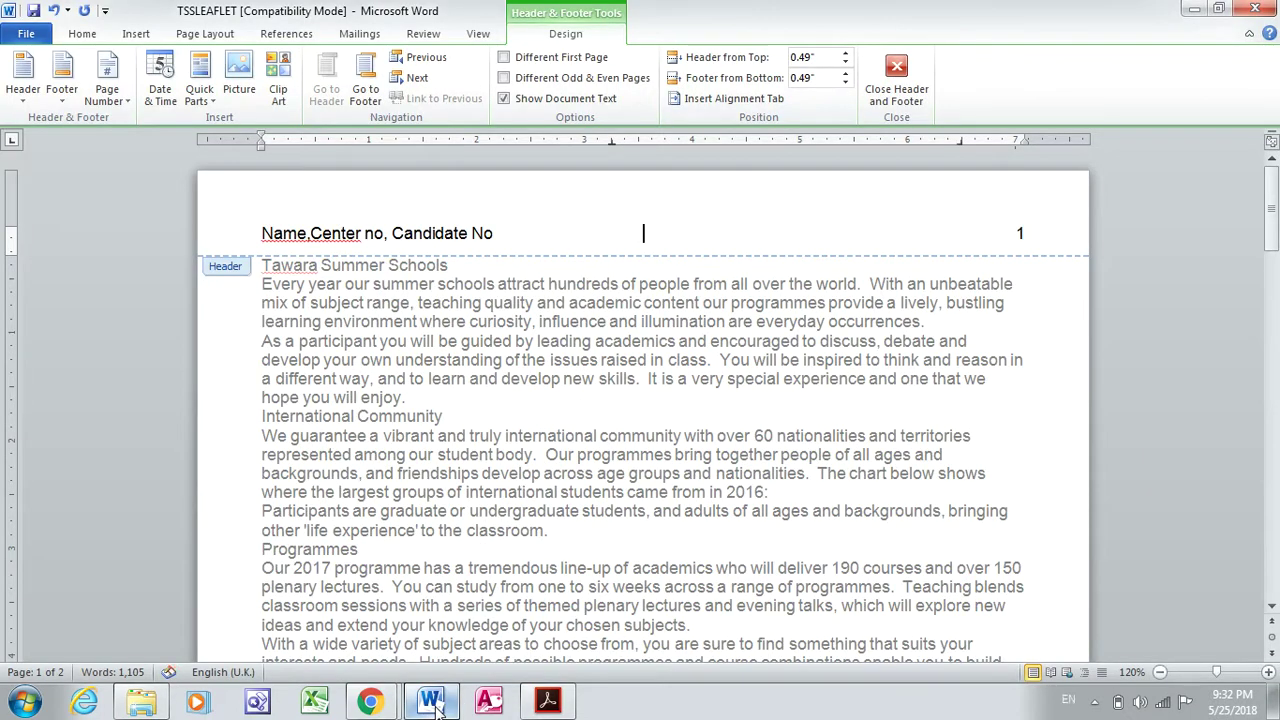
{"action": "left_click", "coordinate": [68, 98]}
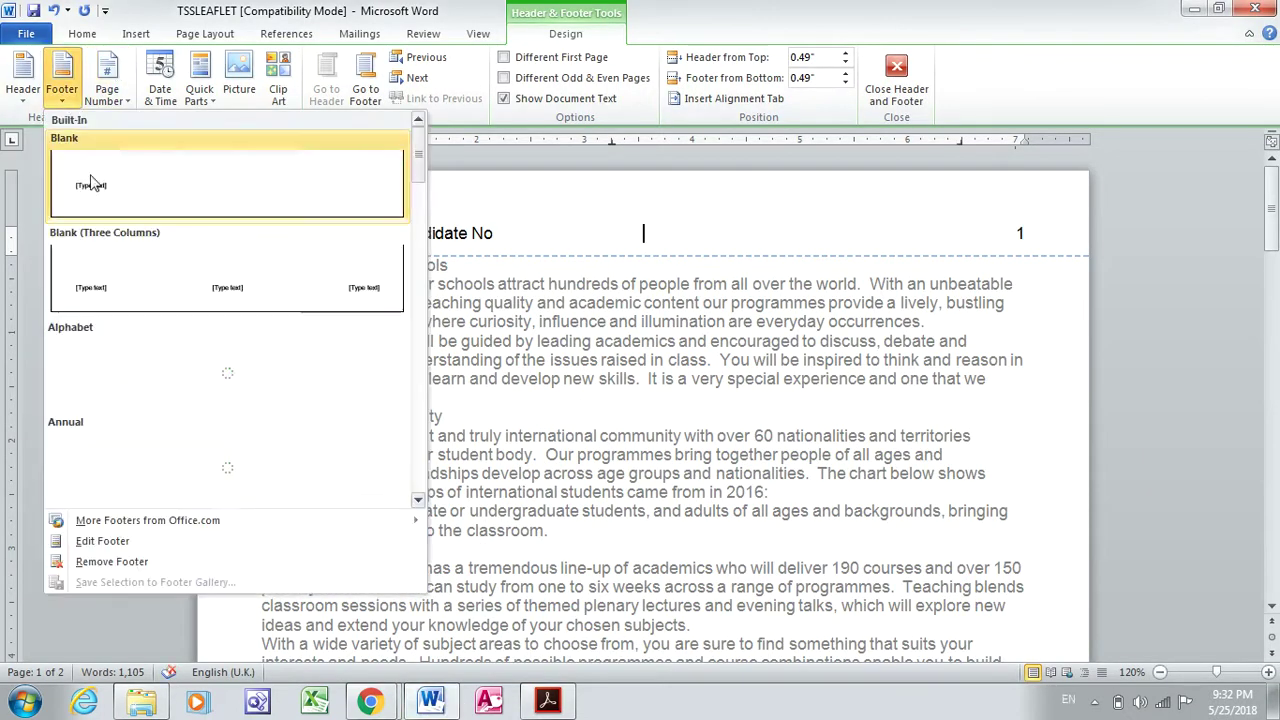
{"action": "left_click", "coordinate": [108, 263]}
Insert a FileName field with the path added in the right footer placeholder.
{"action": "left_click", "coordinate": [973, 585]}
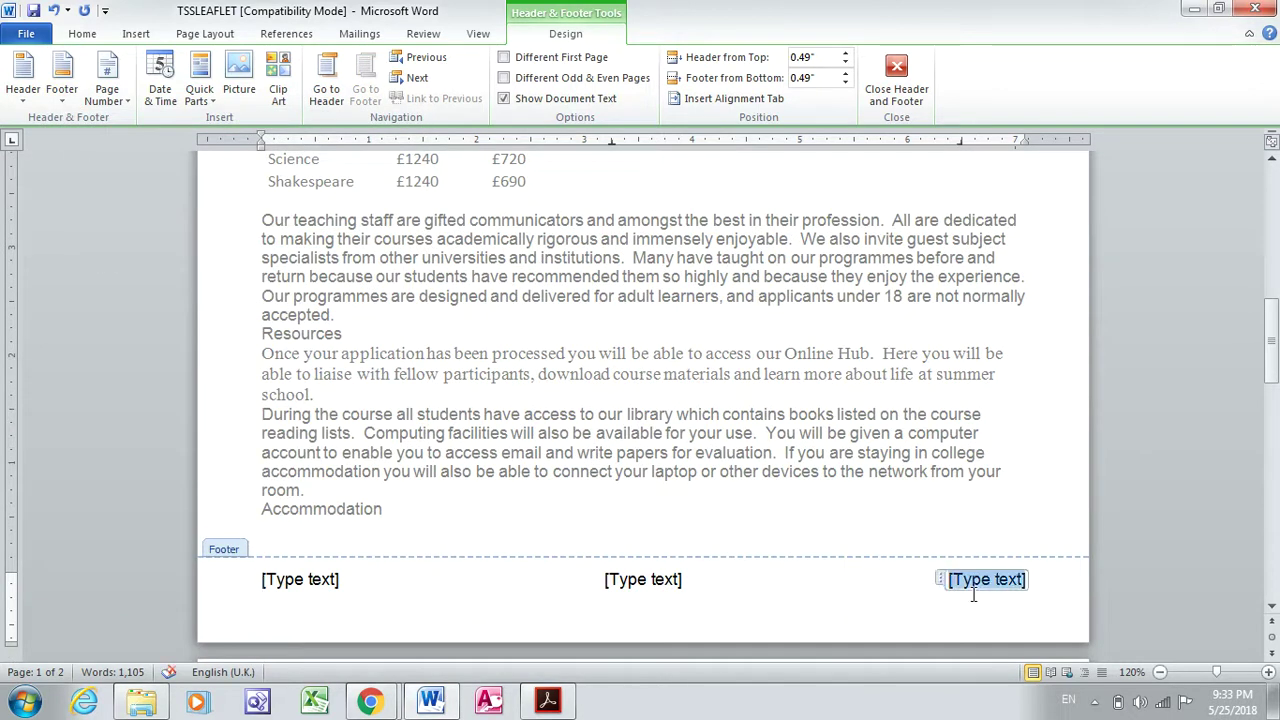
{"action": "left_click", "coordinate": [205, 108]}
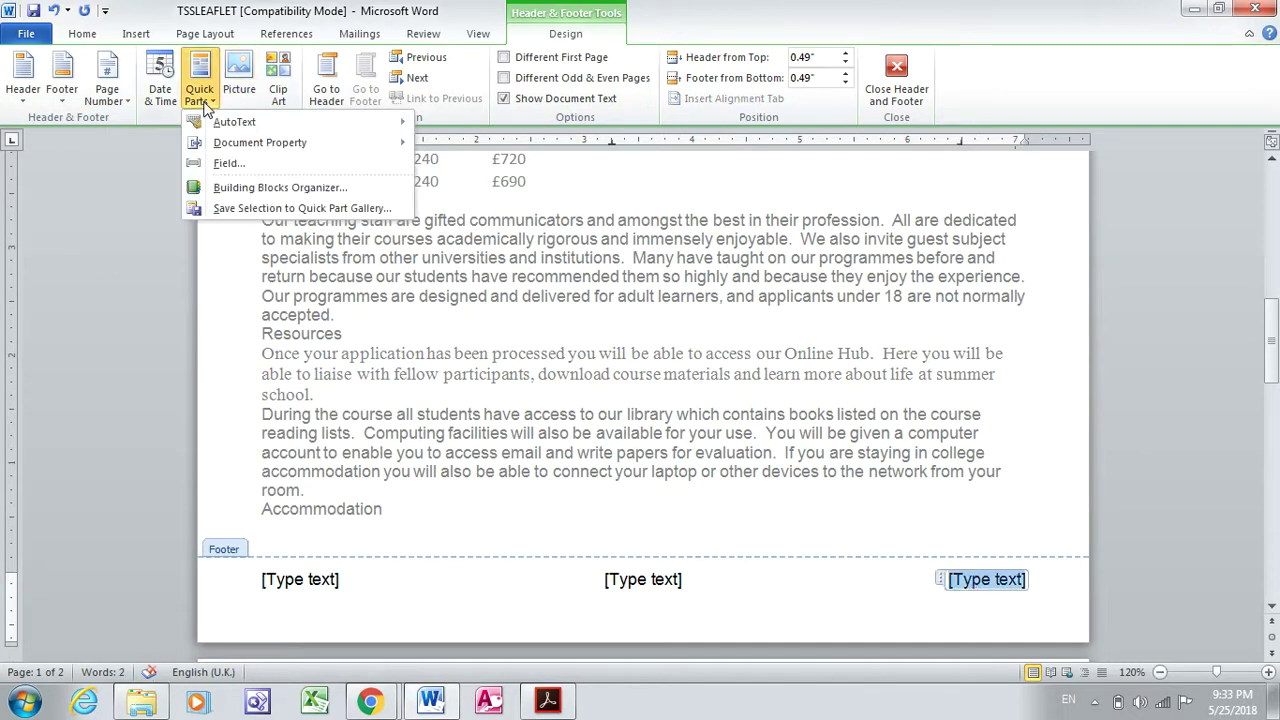
{"action": "left_click", "coordinate": [227, 165]}
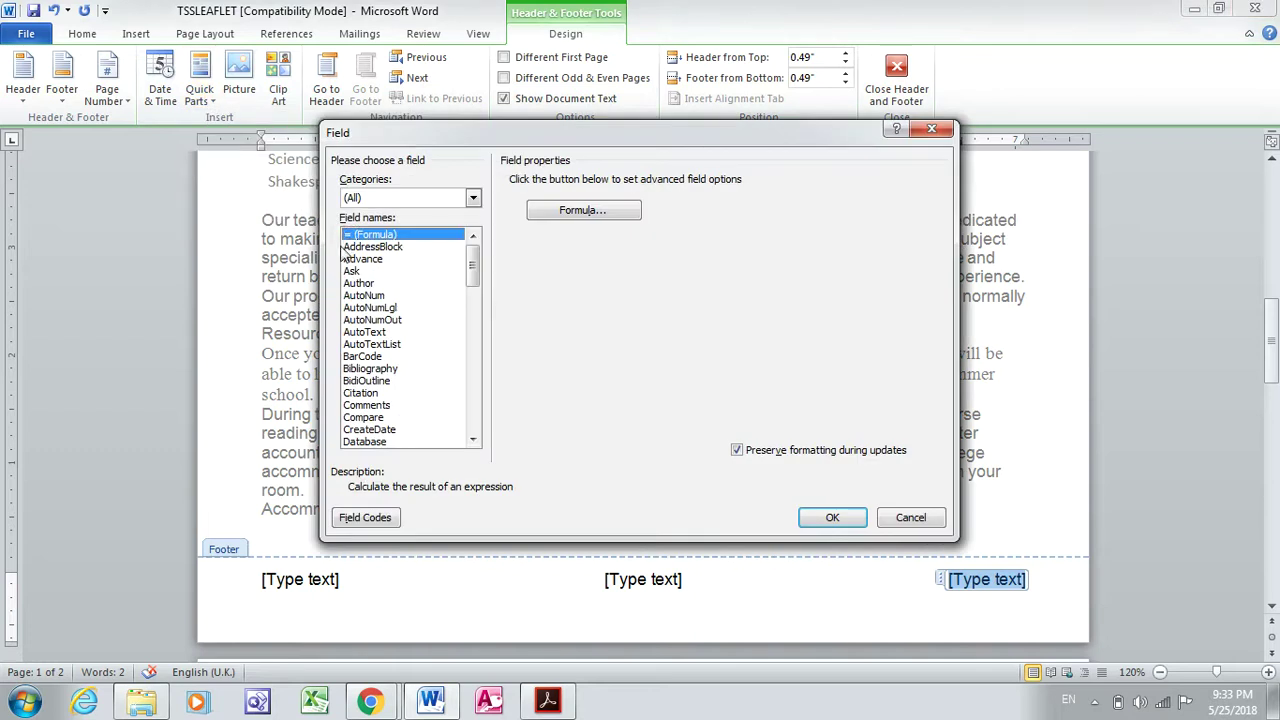
{"action": "left_click", "coordinate": [356, 275]}
{"action": "key", "text": "f"}
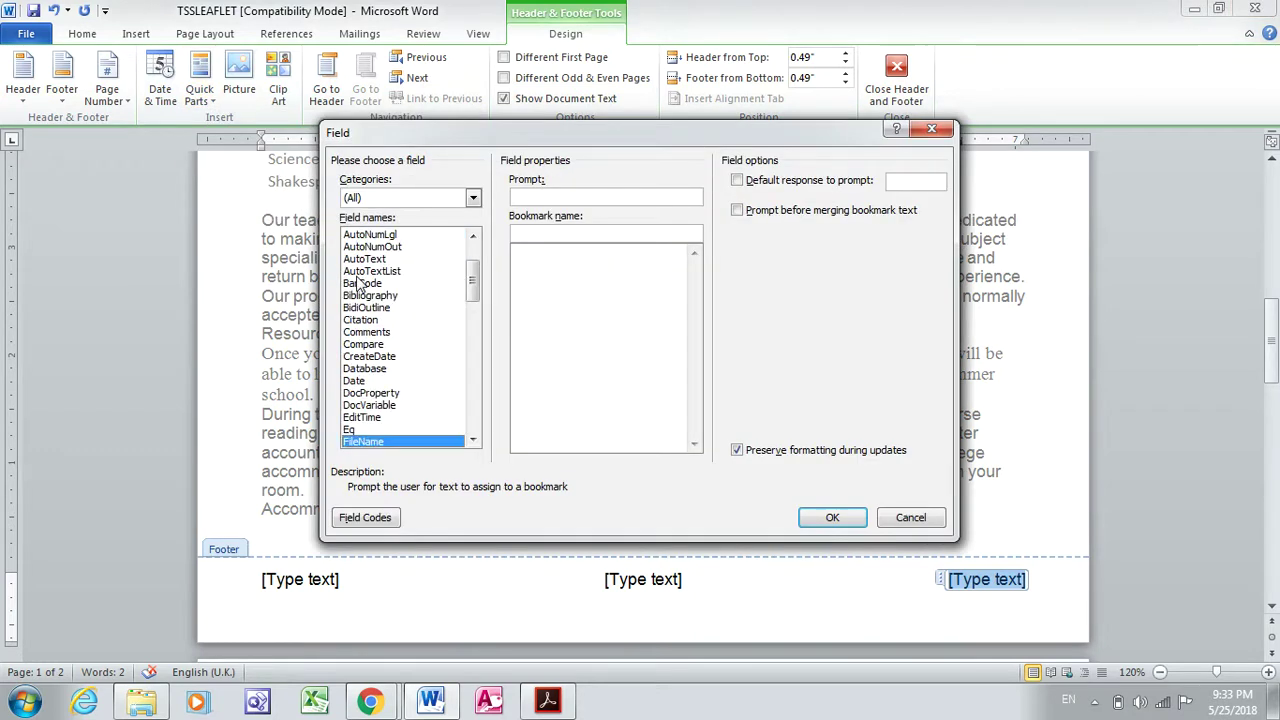
{"action": "left_click", "coordinate": [736, 181]}
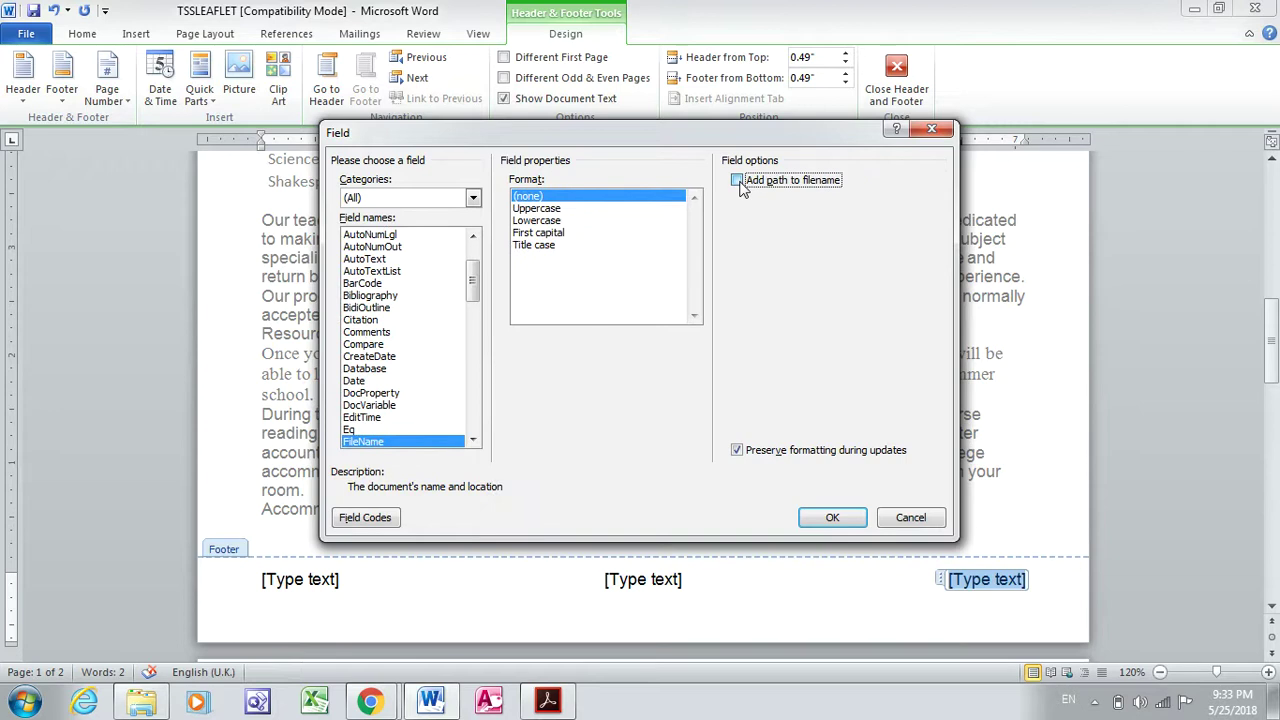
{"action": "left_click", "coordinate": [832, 518]}
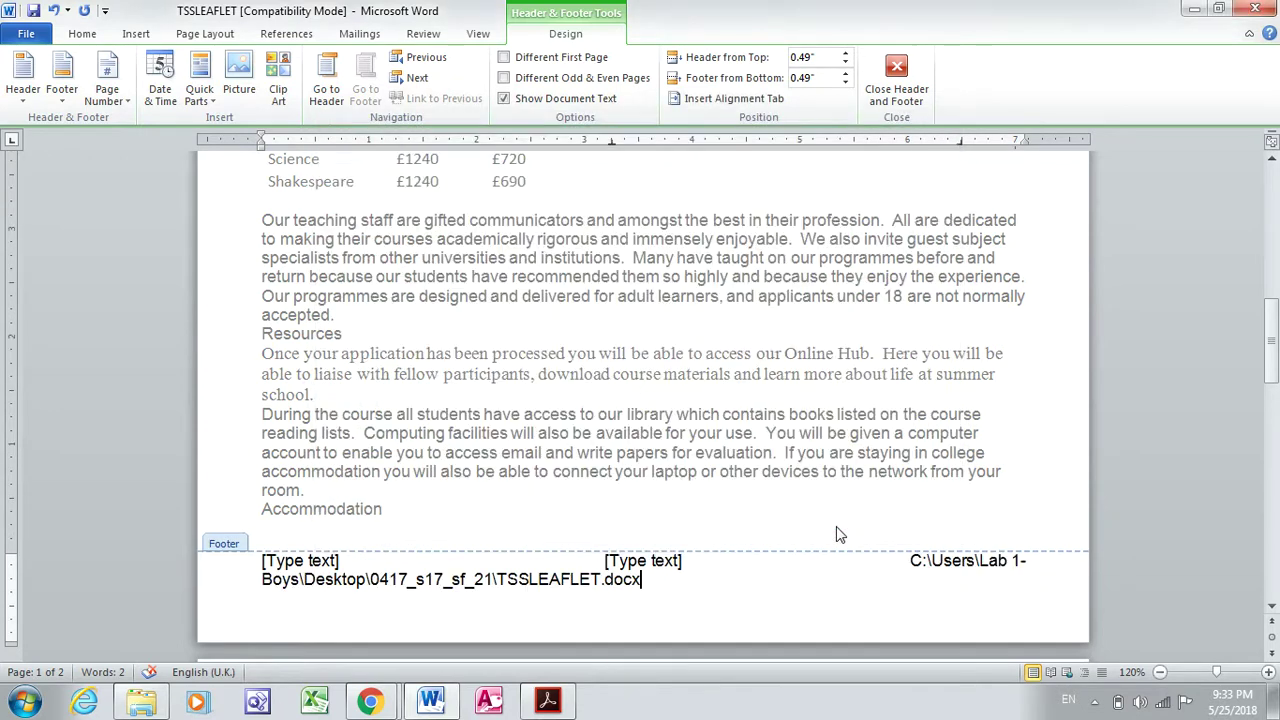
Try to set the font size of the footer's file path field to 8.
{"action": "left_click", "coordinate": [912, 563]}
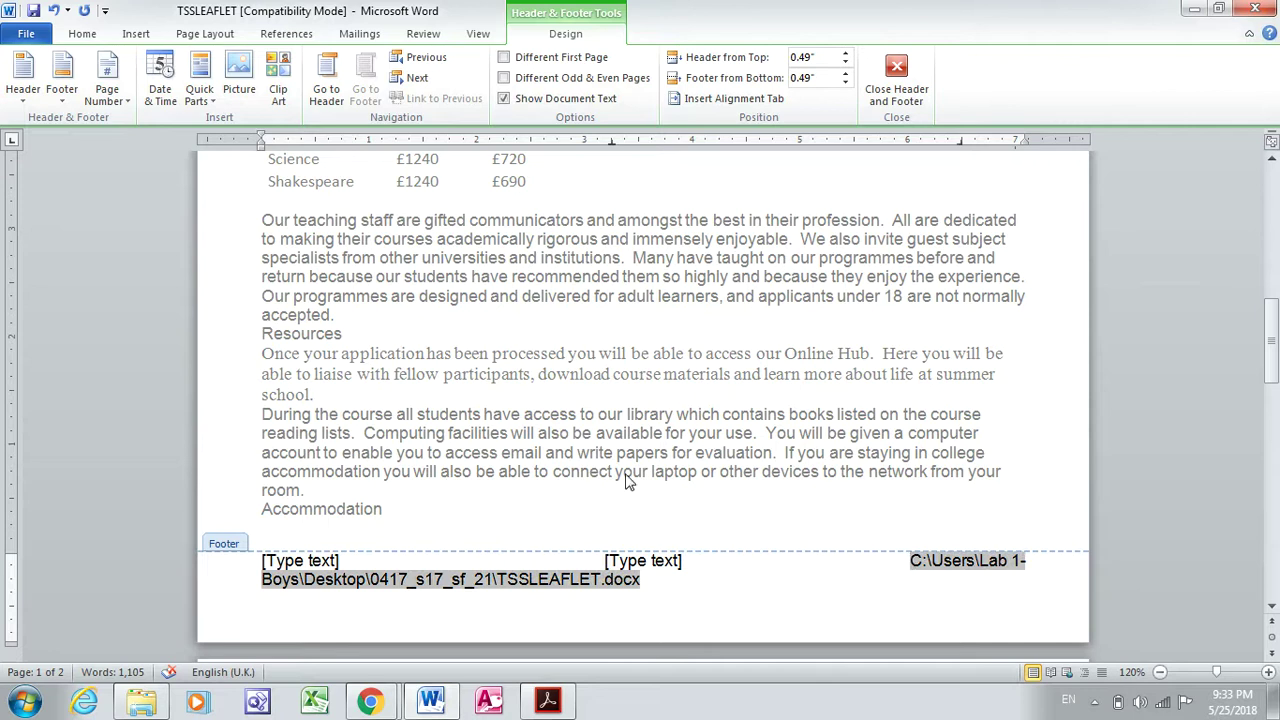
{"action": "left_click", "coordinate": [90, 36]}
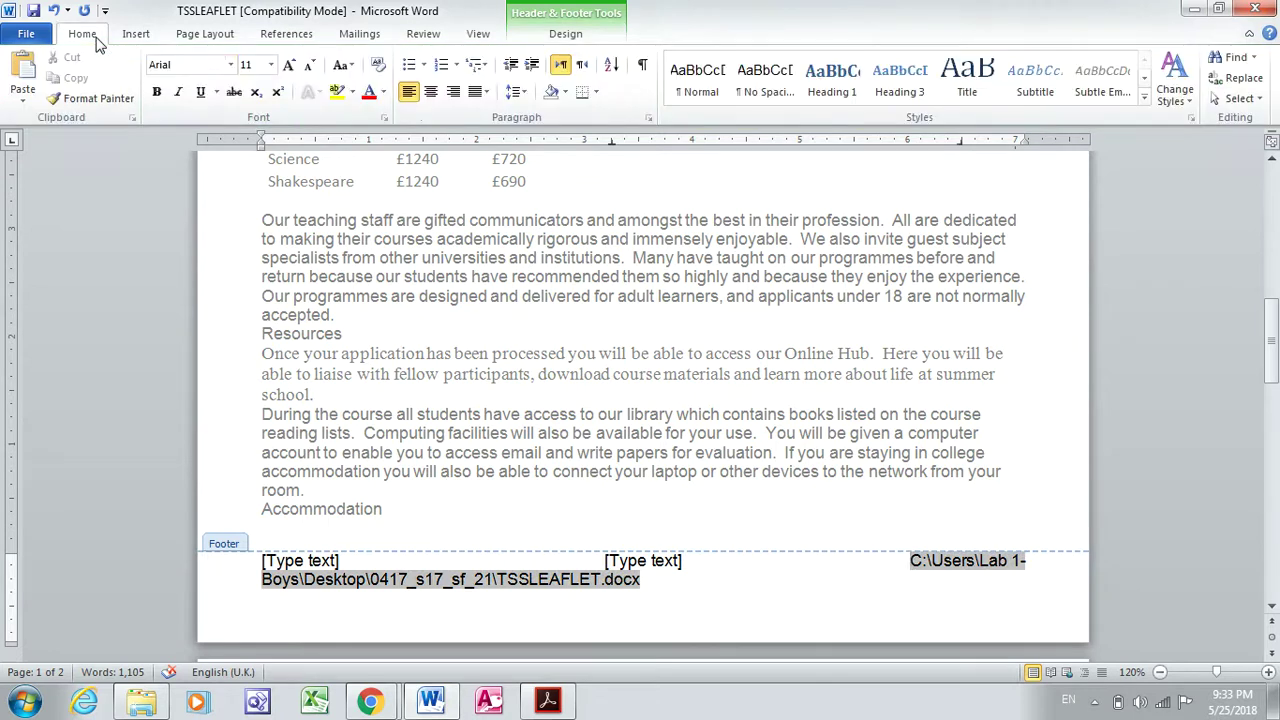
{"action": "left_click", "coordinate": [270, 64]}
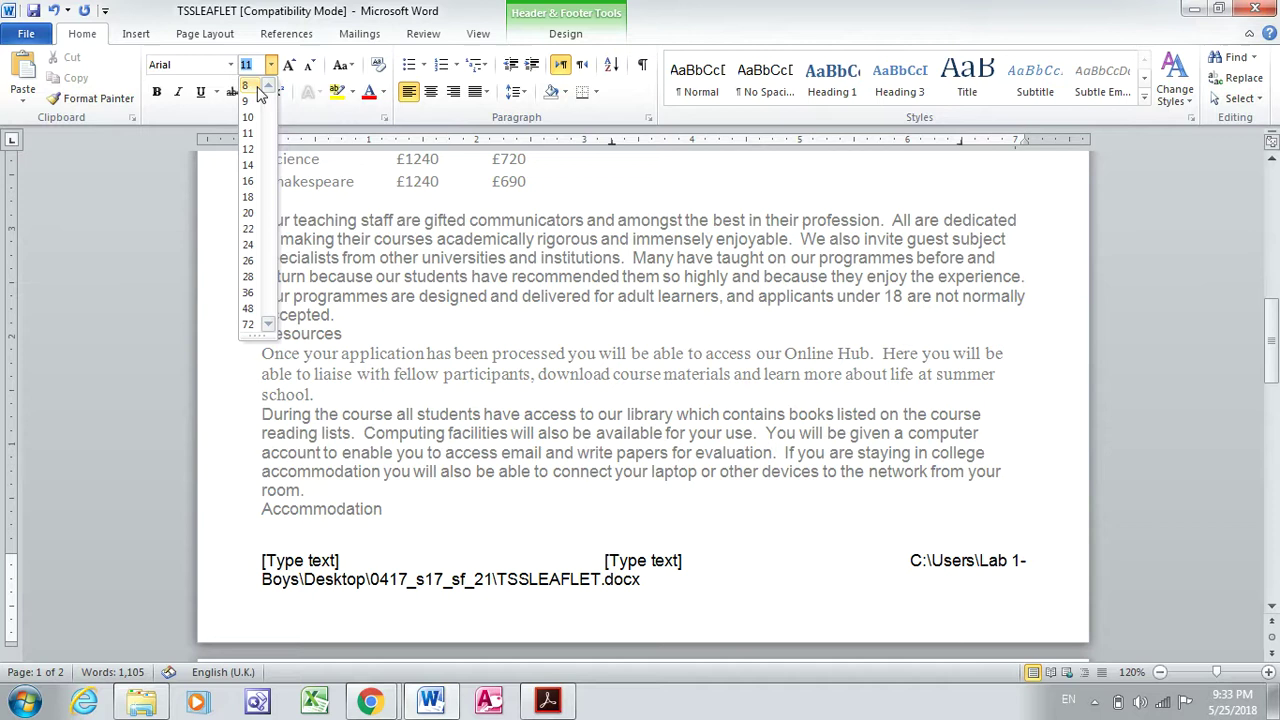
{"action": "left_click", "coordinate": [250, 86]}
Delete the unused left and middle placeholders from the footer.
{"action": "left_click", "coordinate": [300, 565]}
{"action": "key", "text": "Delete"}
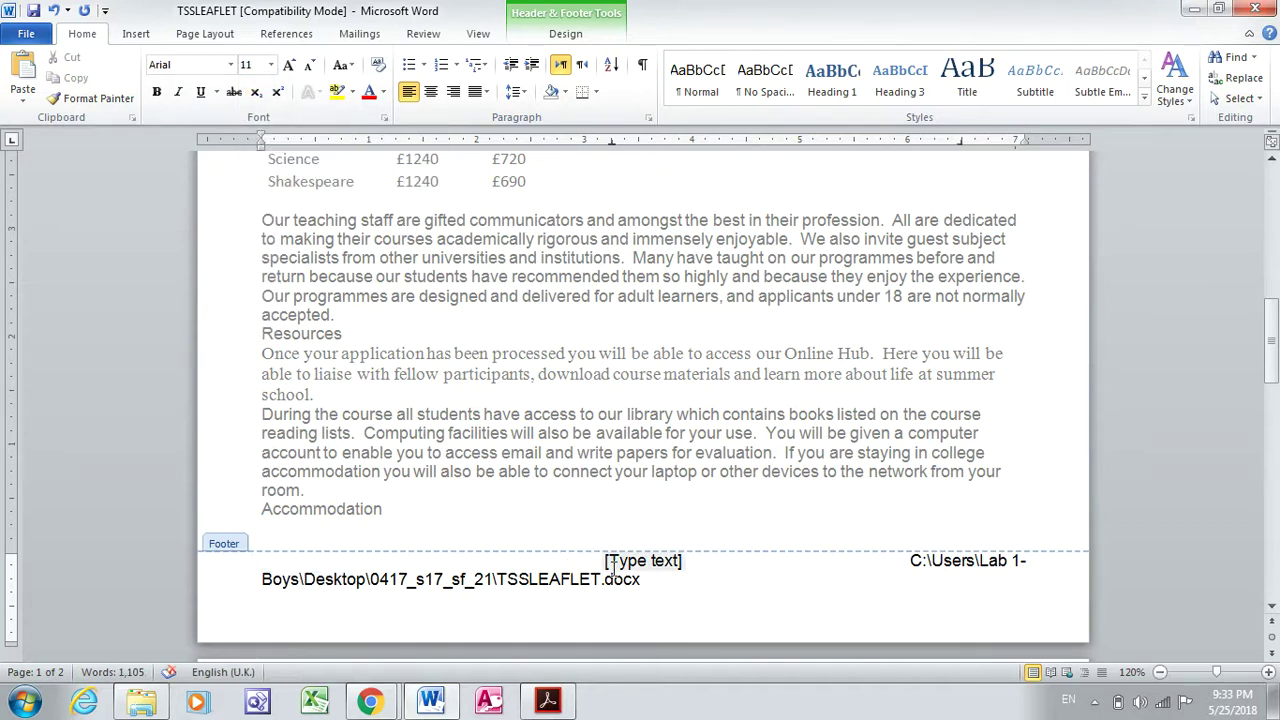
{"action": "left_click", "coordinate": [628, 563]}
{"action": "key", "text": "Delete"}
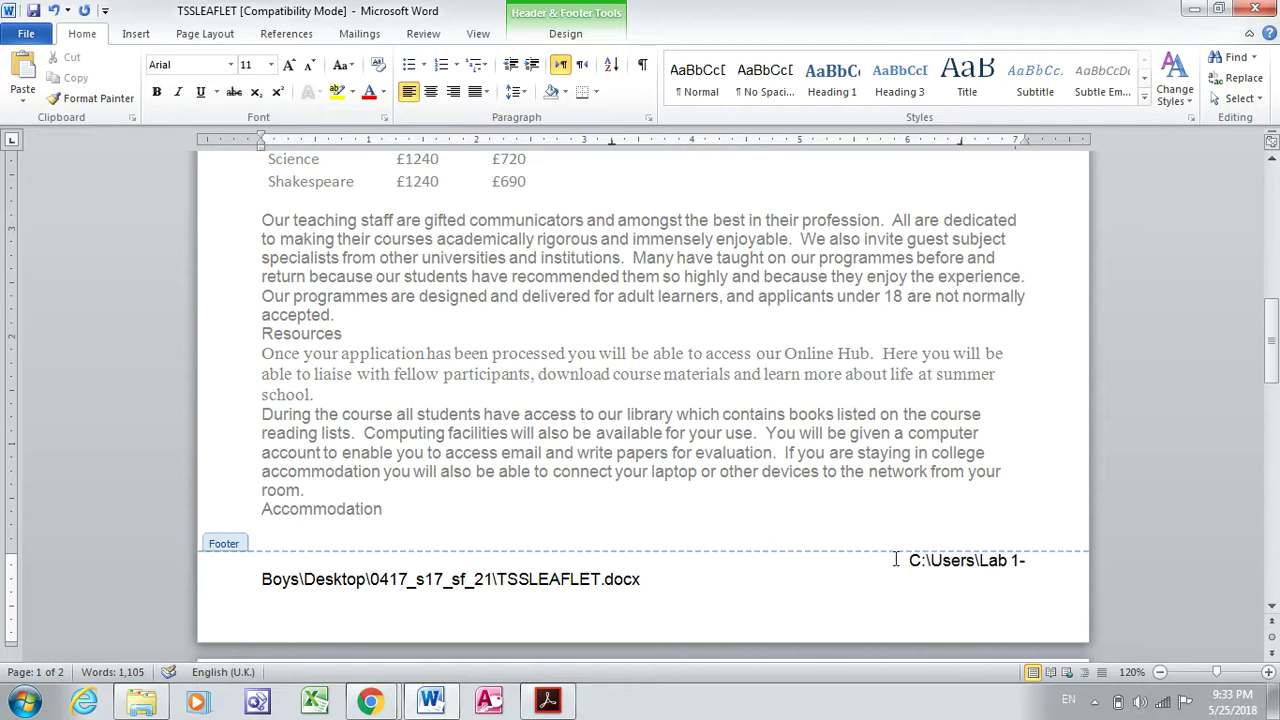
Set the font size of the whole file path line in the footer to 8 and return to the document body.
{"action": "left_click", "coordinate": [913, 561]}
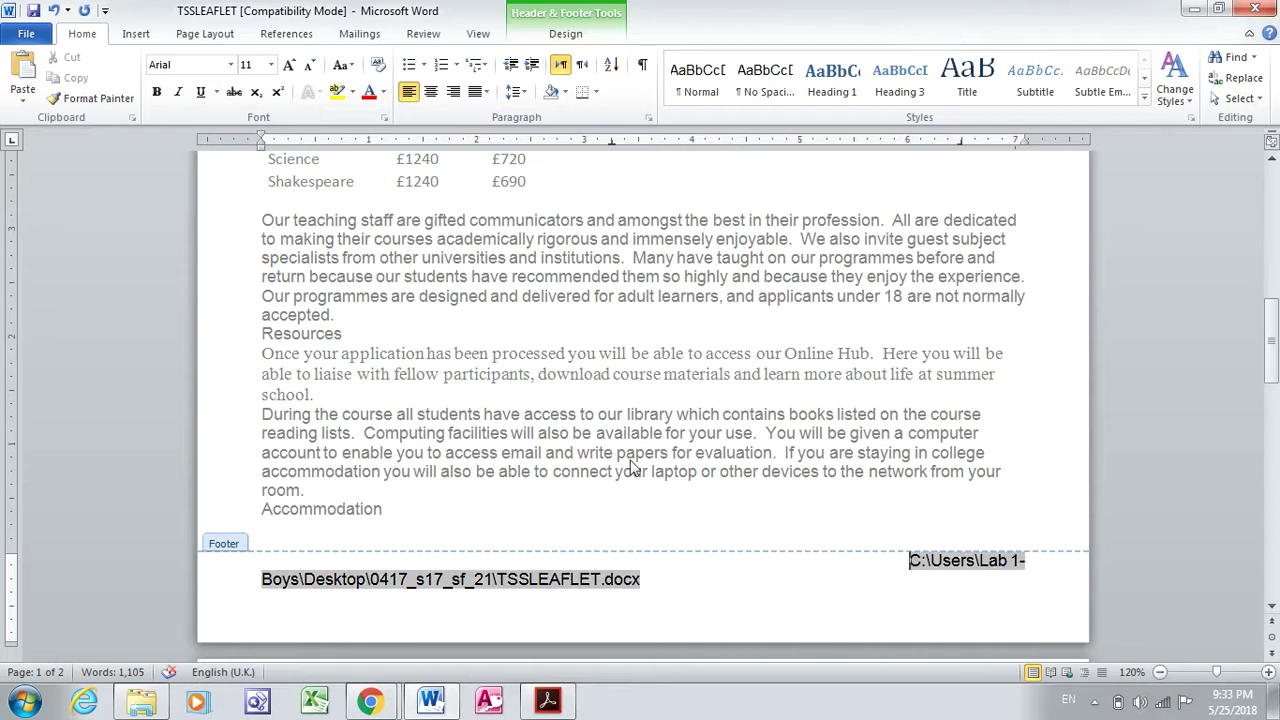
{"action": "left_click", "coordinate": [270, 65]}
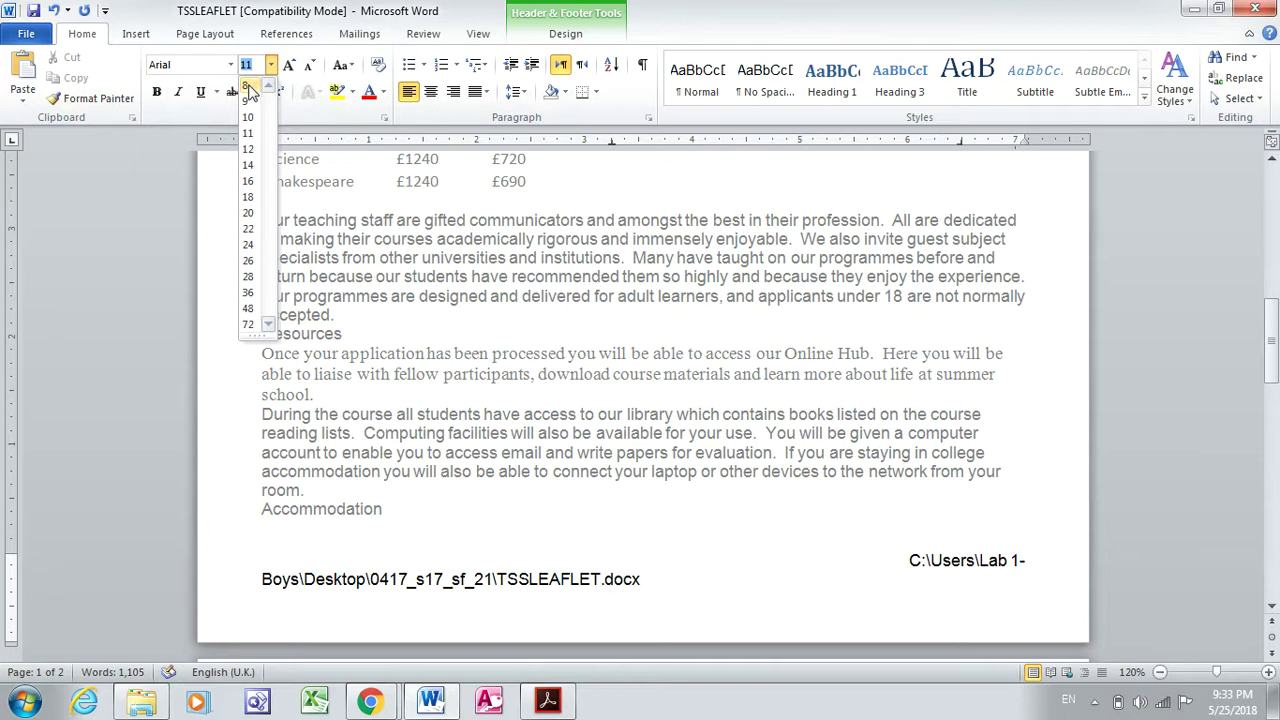
{"action": "left_click", "coordinate": [247, 88]}
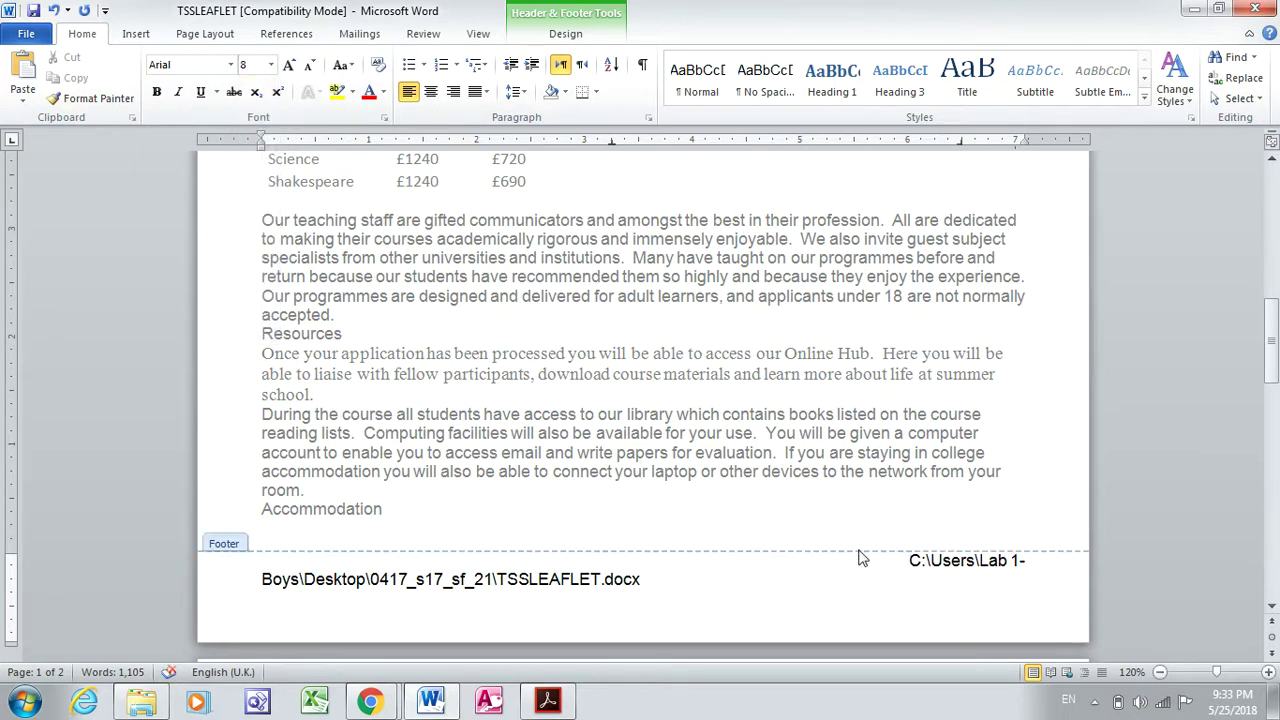
{"action": "left_click_drag", "start_coordinate": [906, 565], "coordinate": [906, 580]}
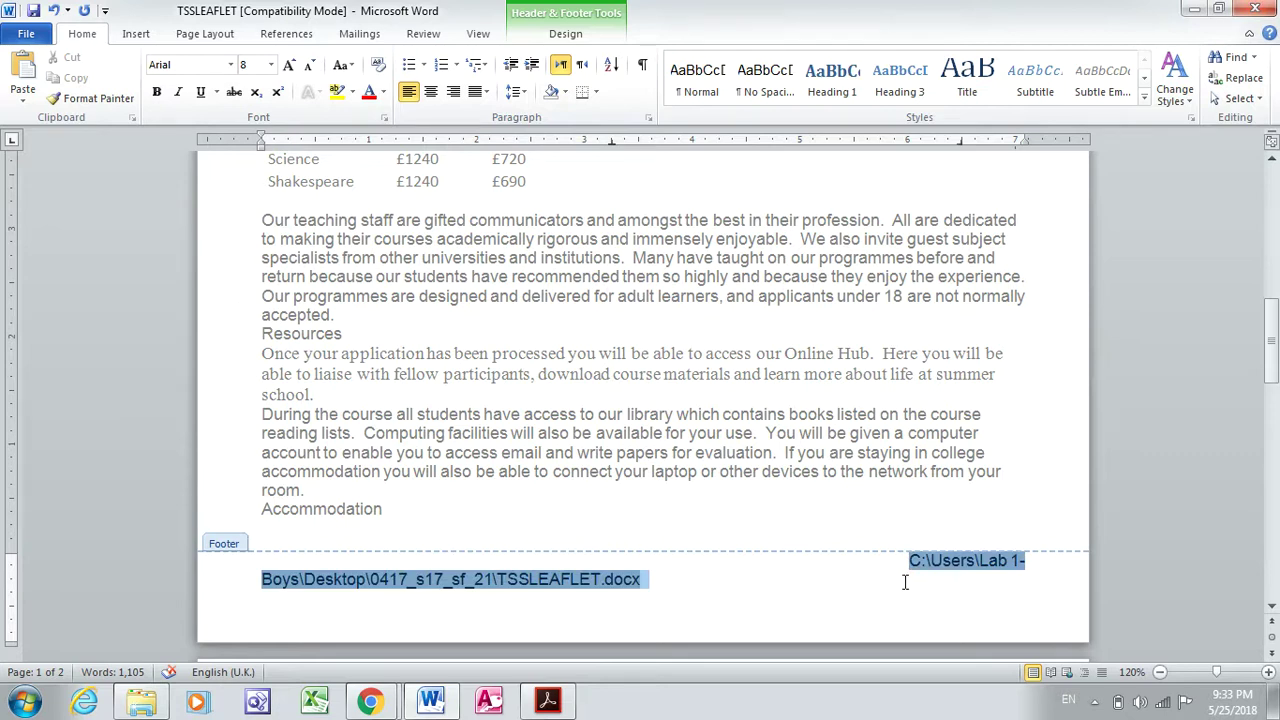
{"action": "left_click", "coordinate": [270, 65]}
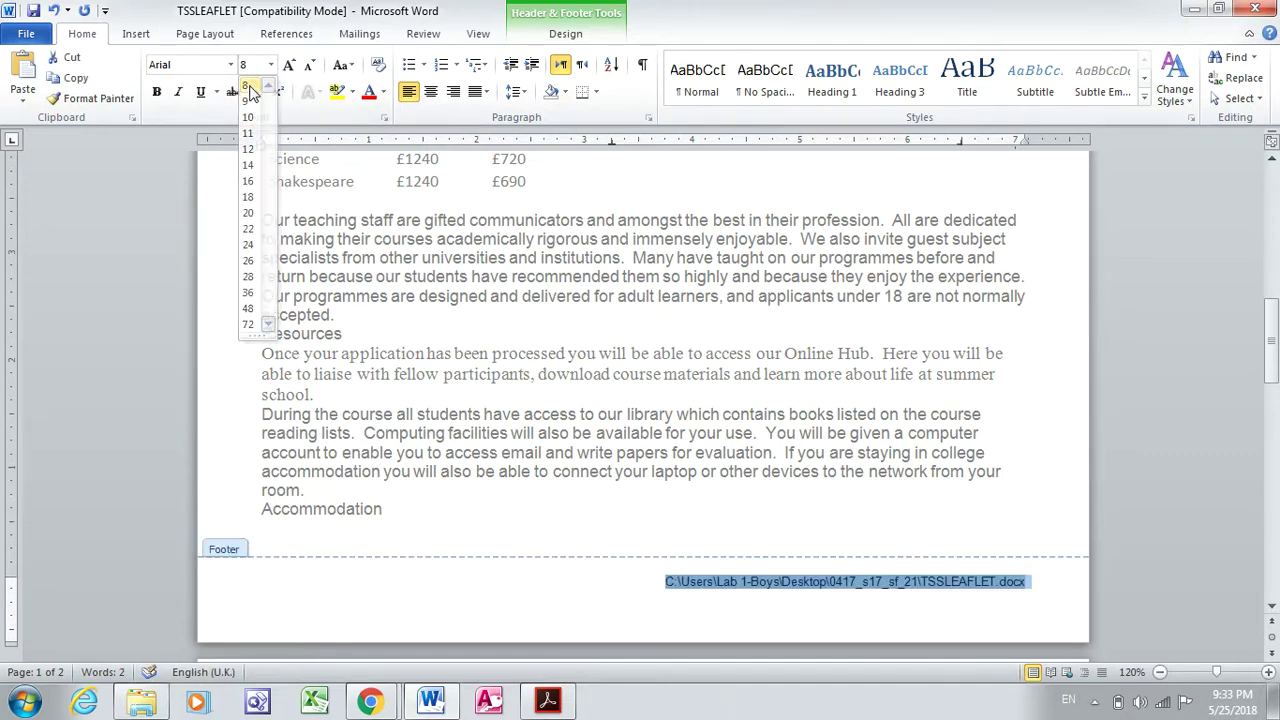
{"action": "left_click", "coordinate": [248, 87]}
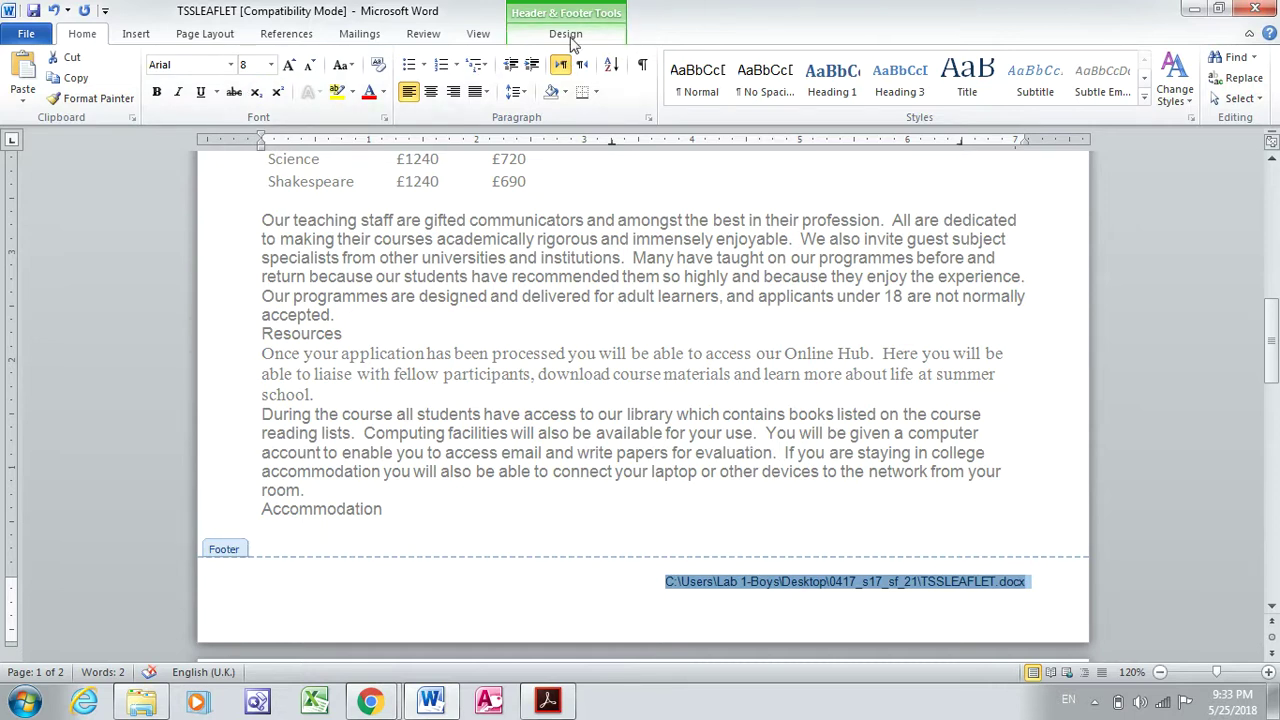
{"action": "double_click", "coordinate": [852, 408]}
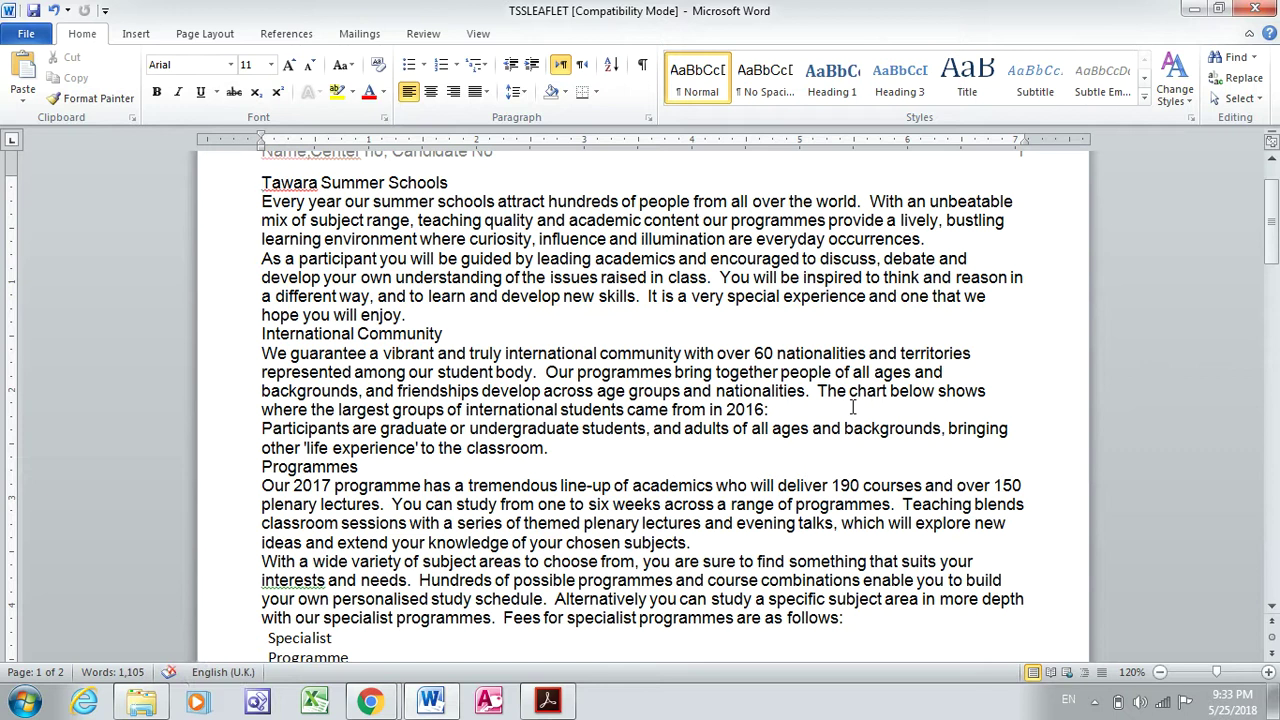
Check the house style specifications in question 3 of the exam paper and open Apply Styles in TSSLEAFLET.
{"action": "left_click", "coordinate": [552, 703]}
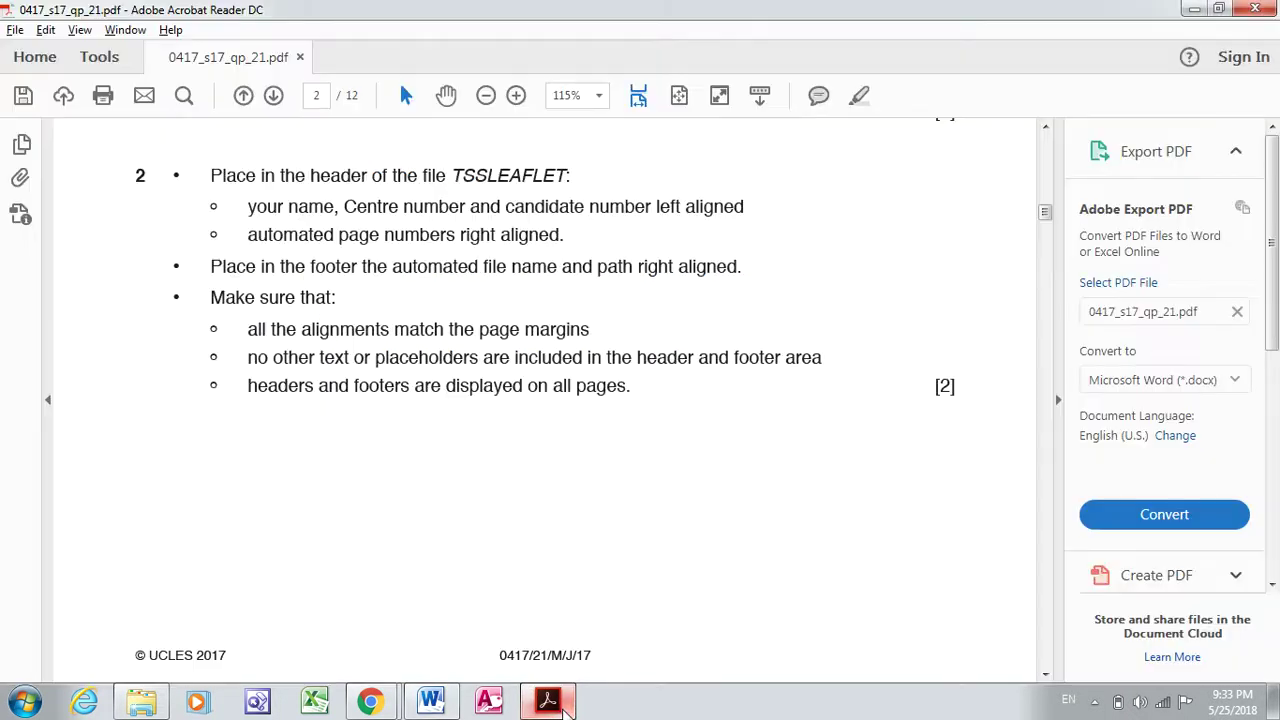
{"action": "left_click", "coordinate": [1045, 676]}
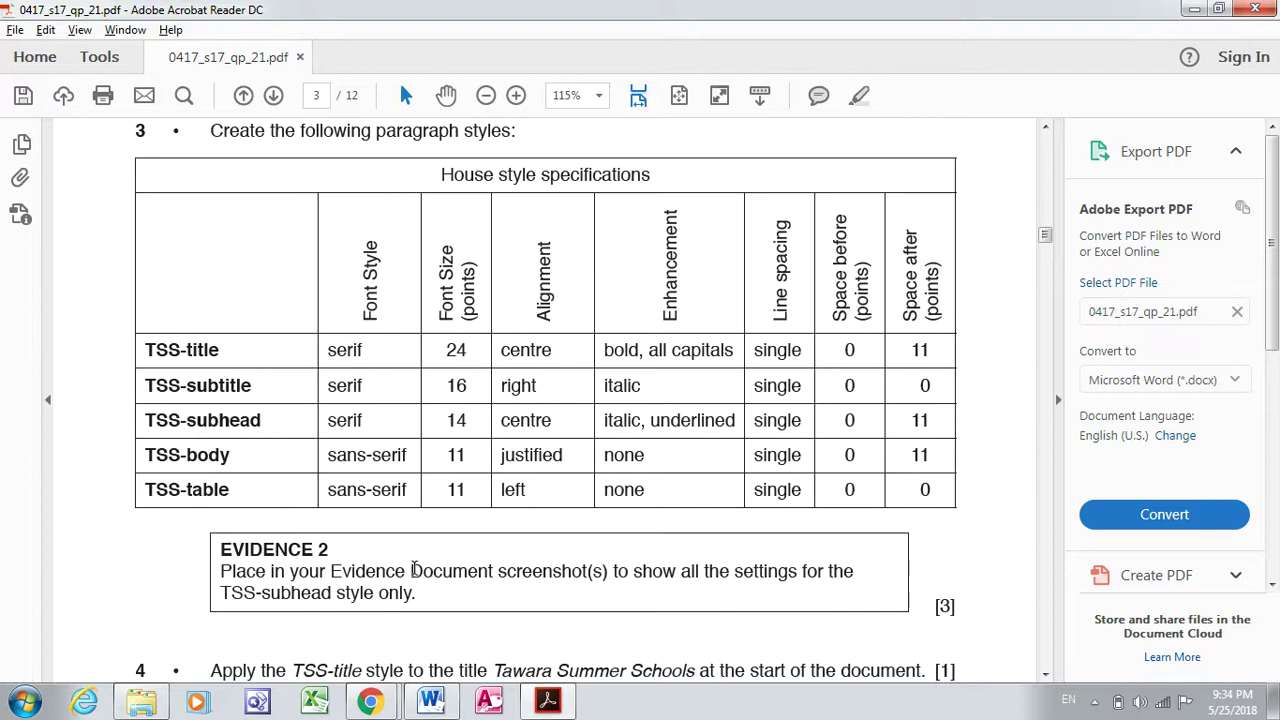
{"action": "left_click", "coordinate": [434, 704]}
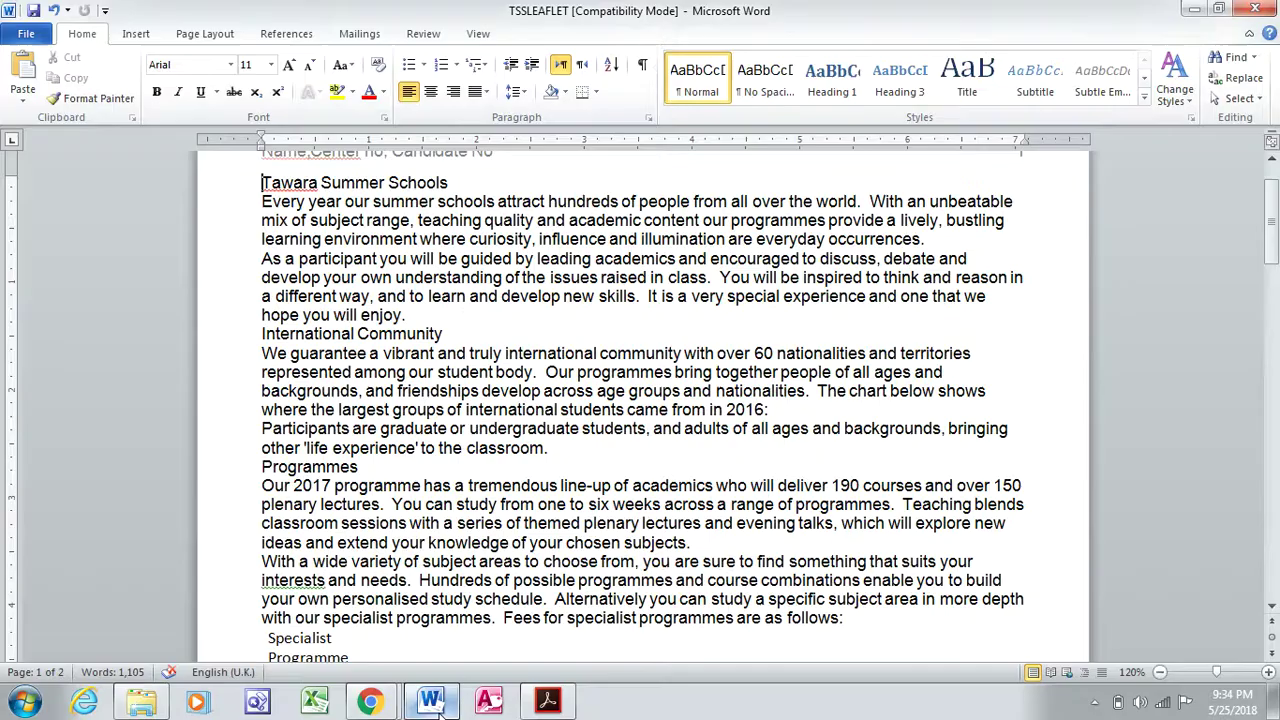
{"action": "left_click", "coordinate": [1145, 96]}
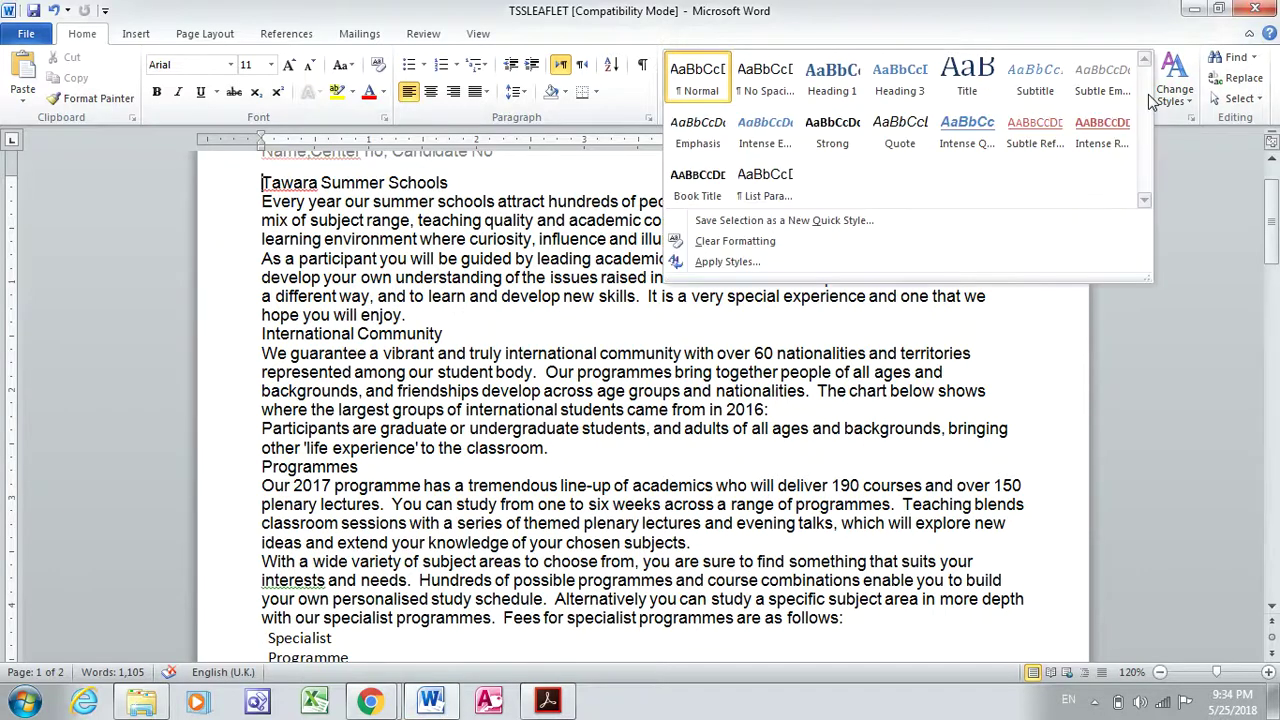
{"action": "left_click", "coordinate": [876, 262]}
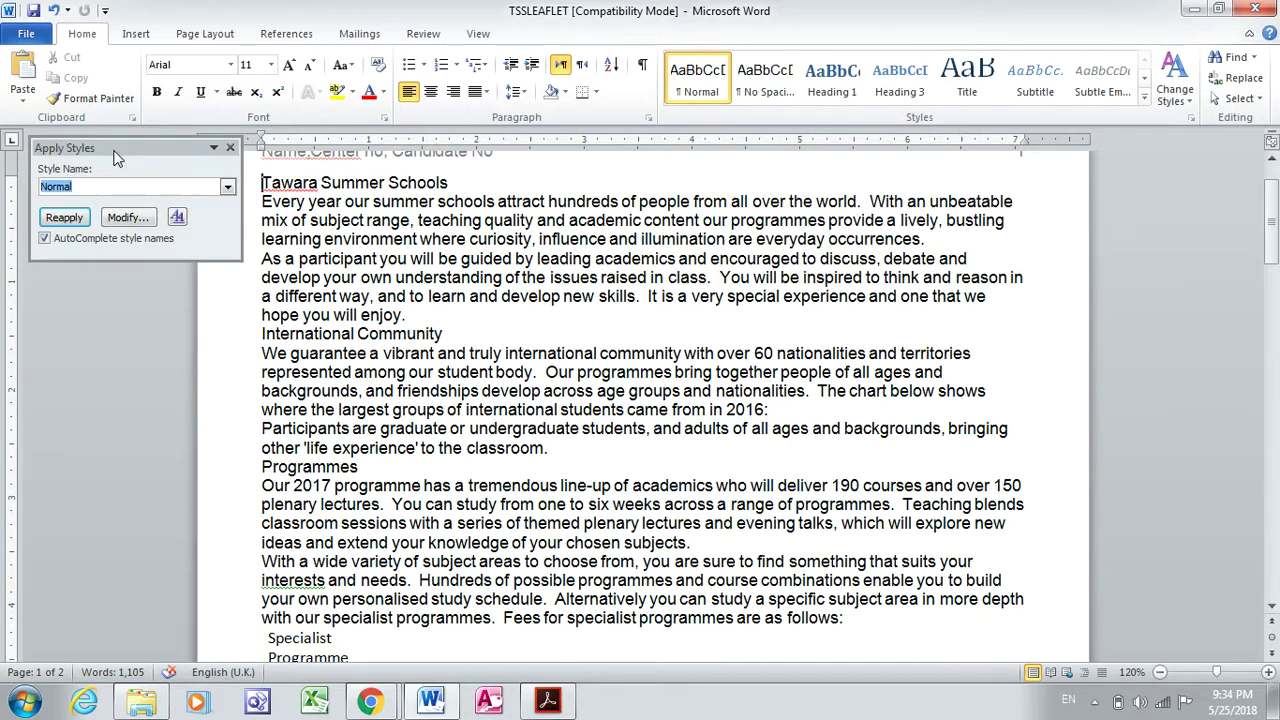
Create a new paragraph style named TSS-title.
{"action": "left_click", "coordinate": [99, 186]}
{"action": "key", "text": "BackSpace"}
{"action": "key", "text": "BackSpace"}
{"action": "key", "text": "BackSpace"}
{"action": "key", "text": "BackSpace"}
{"action": "key", "text": "BackSpace"}
{"action": "key", "text": "BackSpace"}
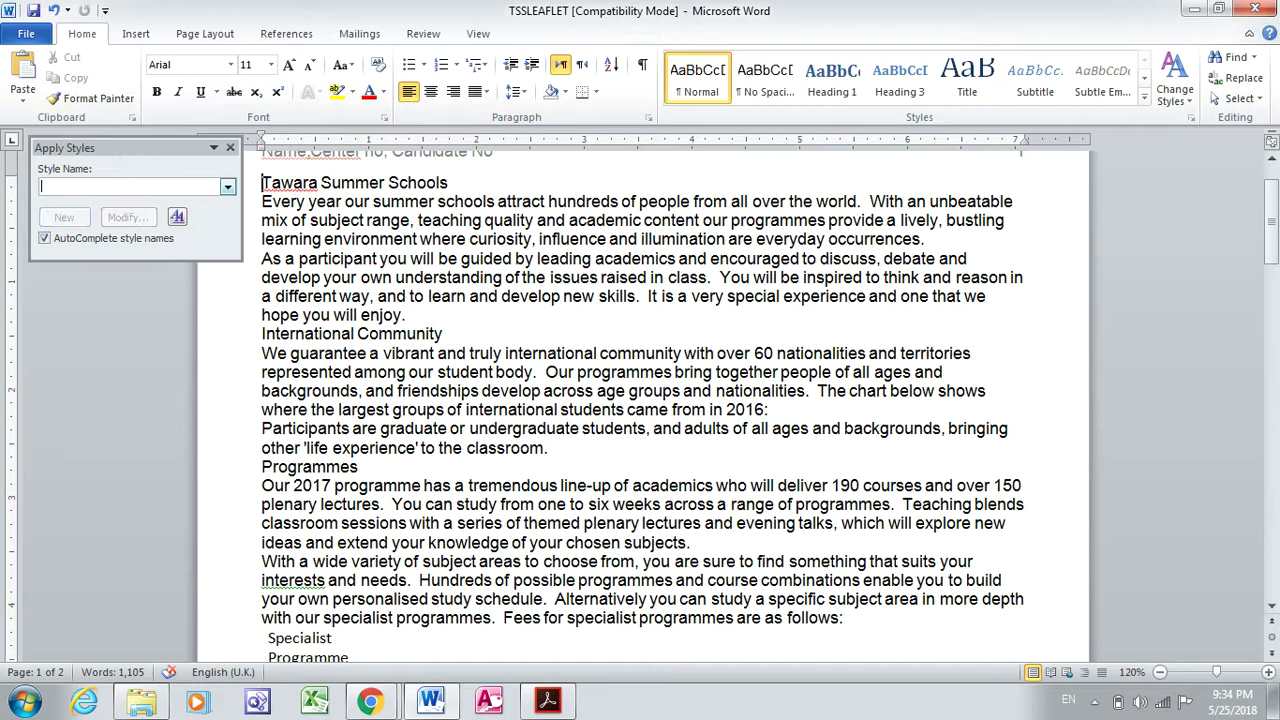
{"action": "type", "text": "TS"}
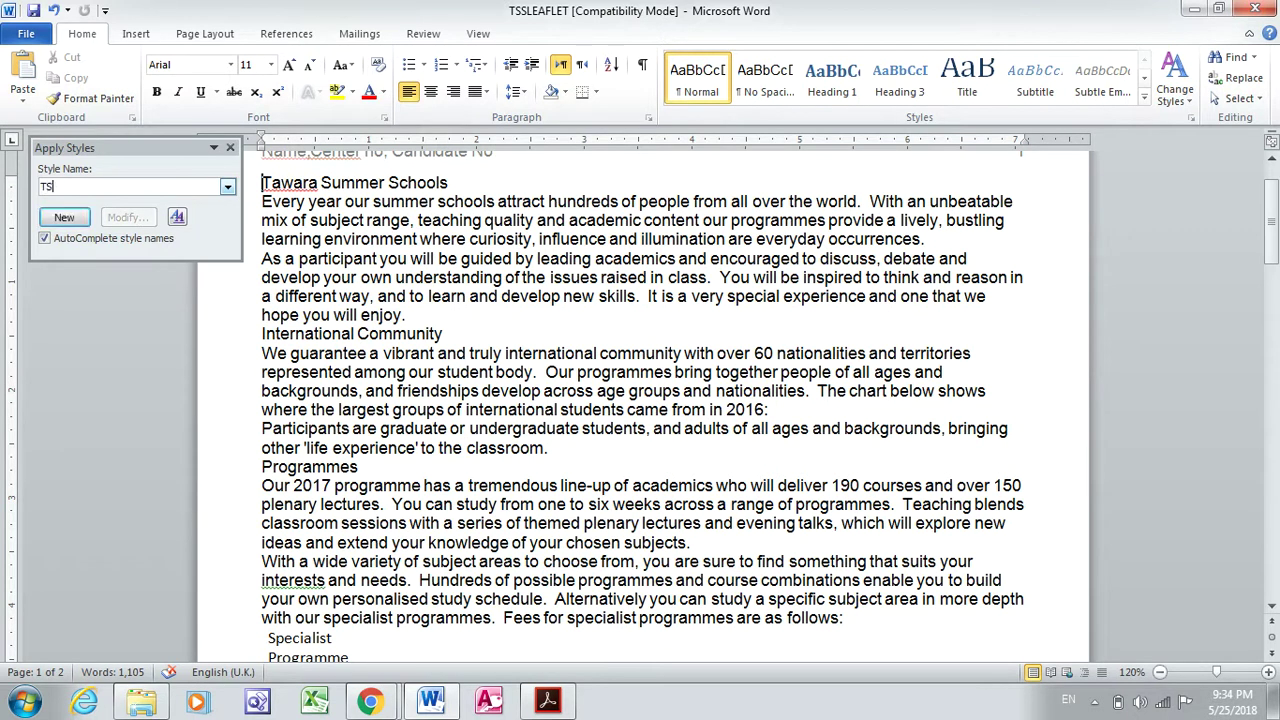
{"action": "type", "text": "S-title"}
{"action": "left_click", "coordinate": [64, 217]}
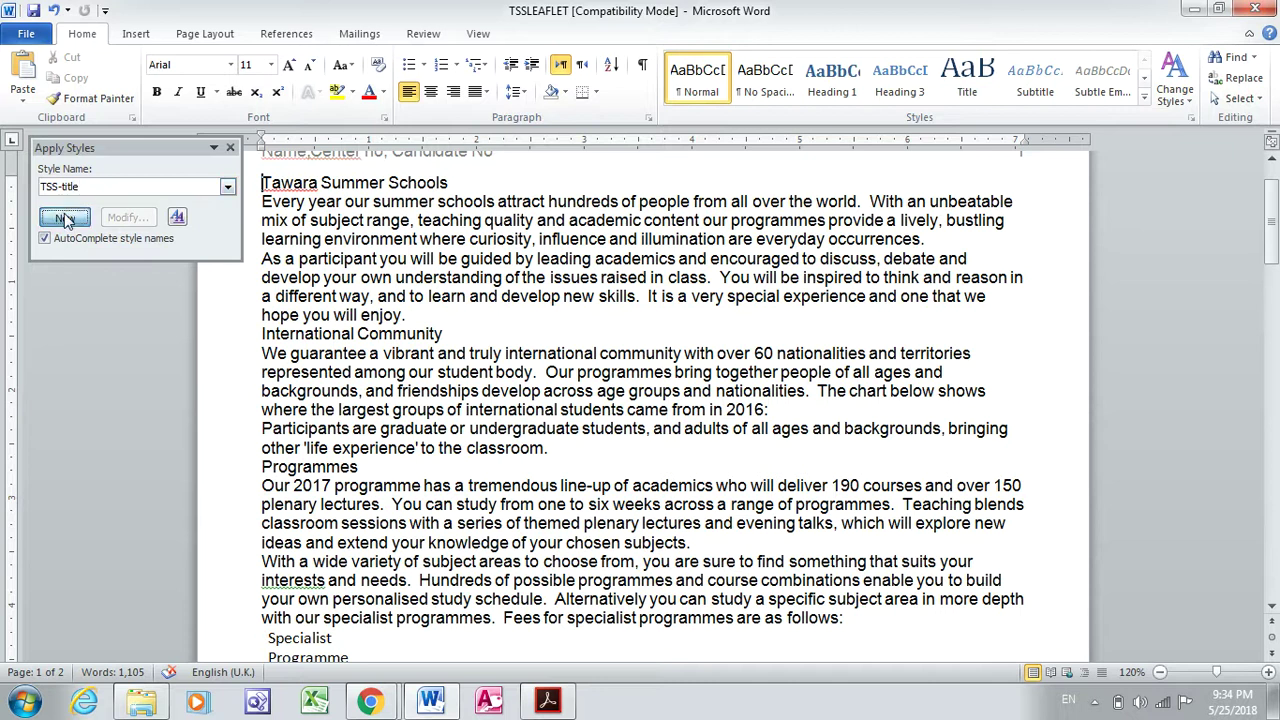
Following the exam paper's specifications, set the TSS-title style to Times New Roman, 24 pt, centred.
{"action": "left_click", "coordinate": [126, 217]}
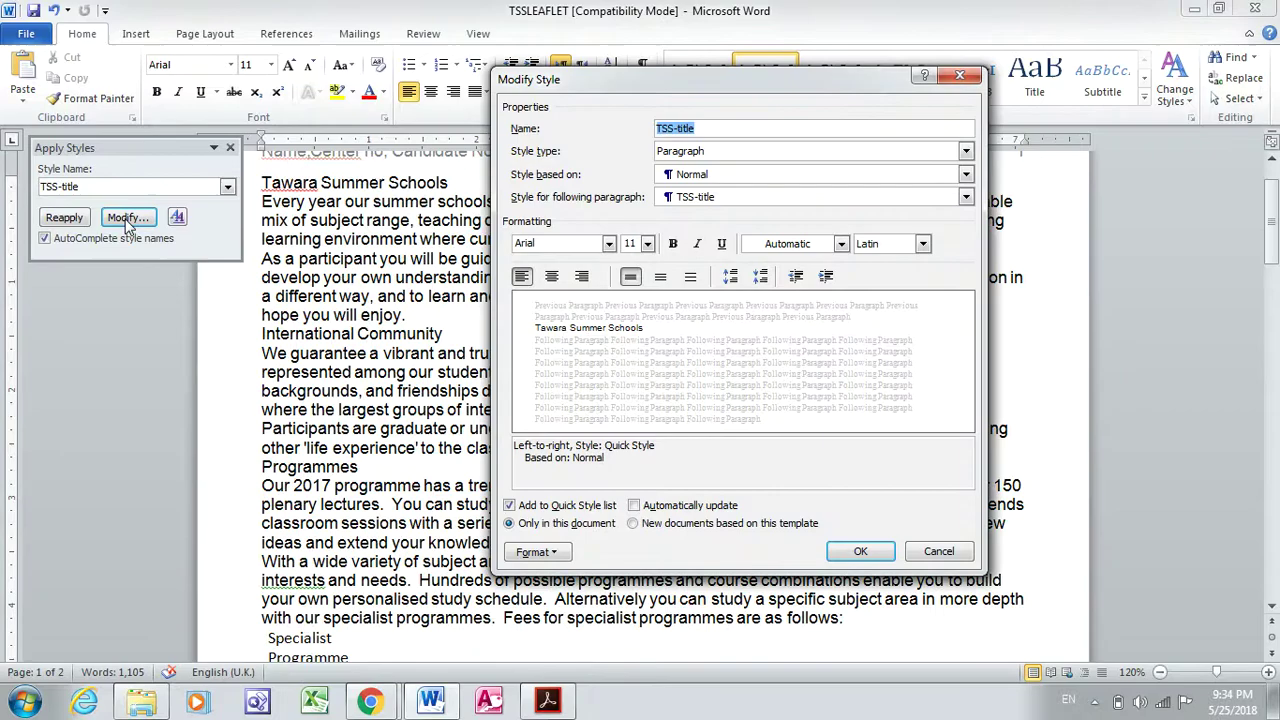
{"action": "left_click", "coordinate": [556, 705]}
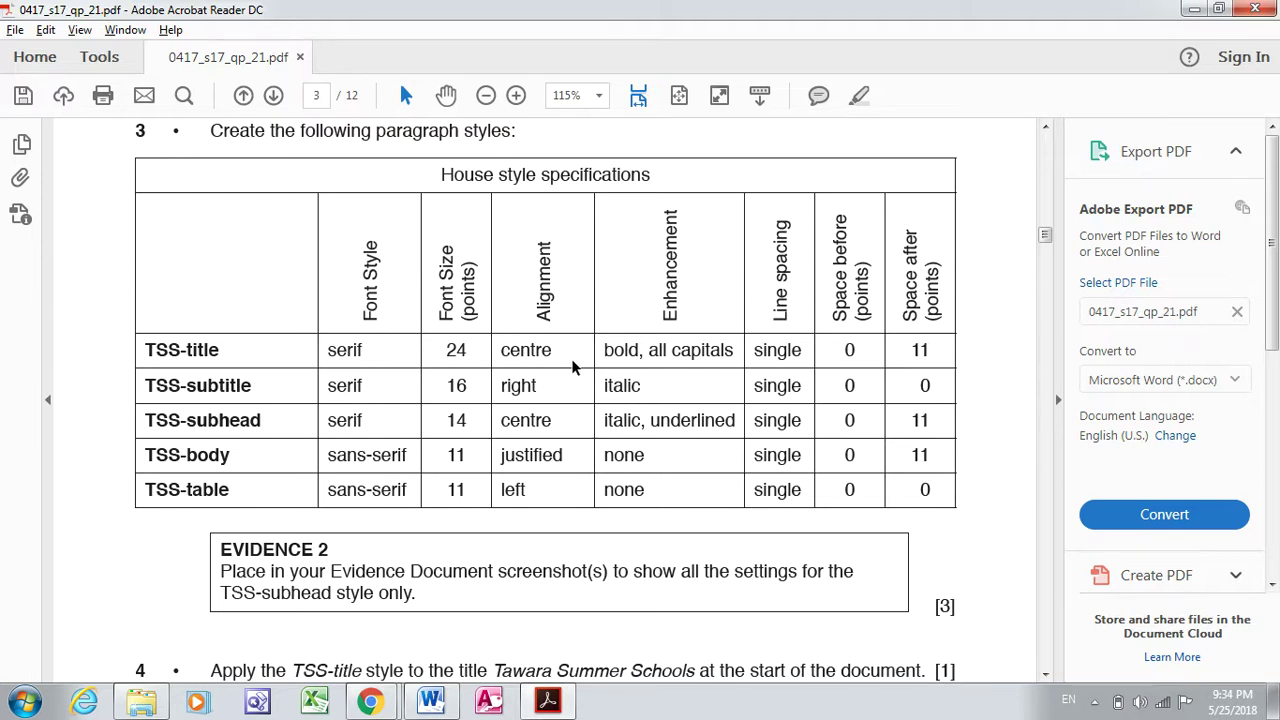
{"action": "key", "text": "alt+Tab"}
{"action": "left_click", "coordinate": [612, 246]}
{"action": "left_click", "coordinate": [610, 352]}
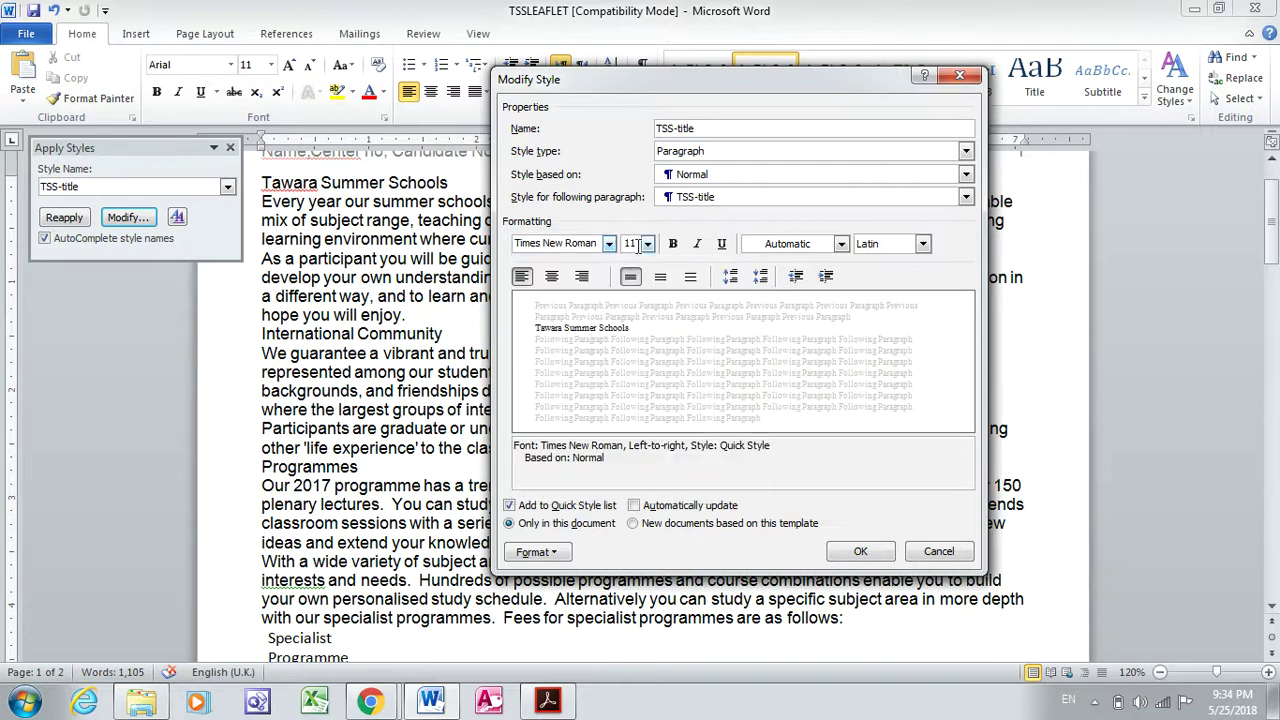
{"action": "left_click", "coordinate": [647, 244]}
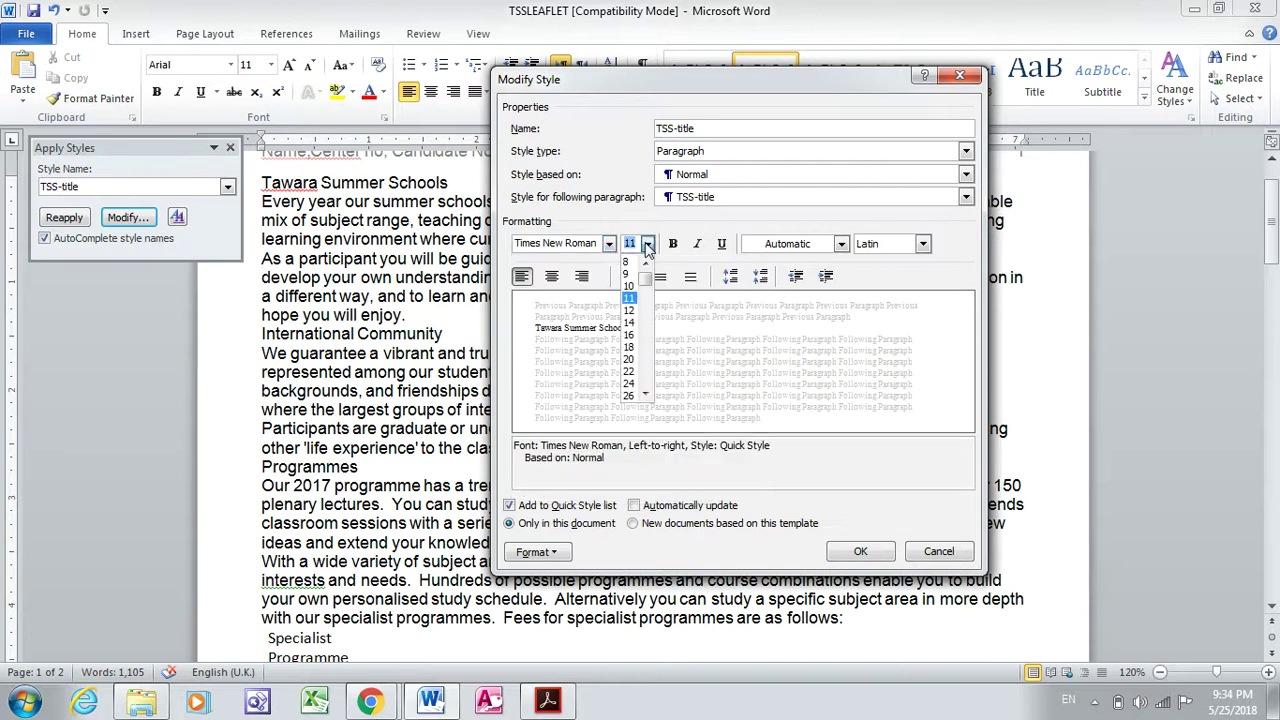
{"action": "left_click", "coordinate": [629, 384]}
{"action": "left_click", "coordinate": [551, 277]}
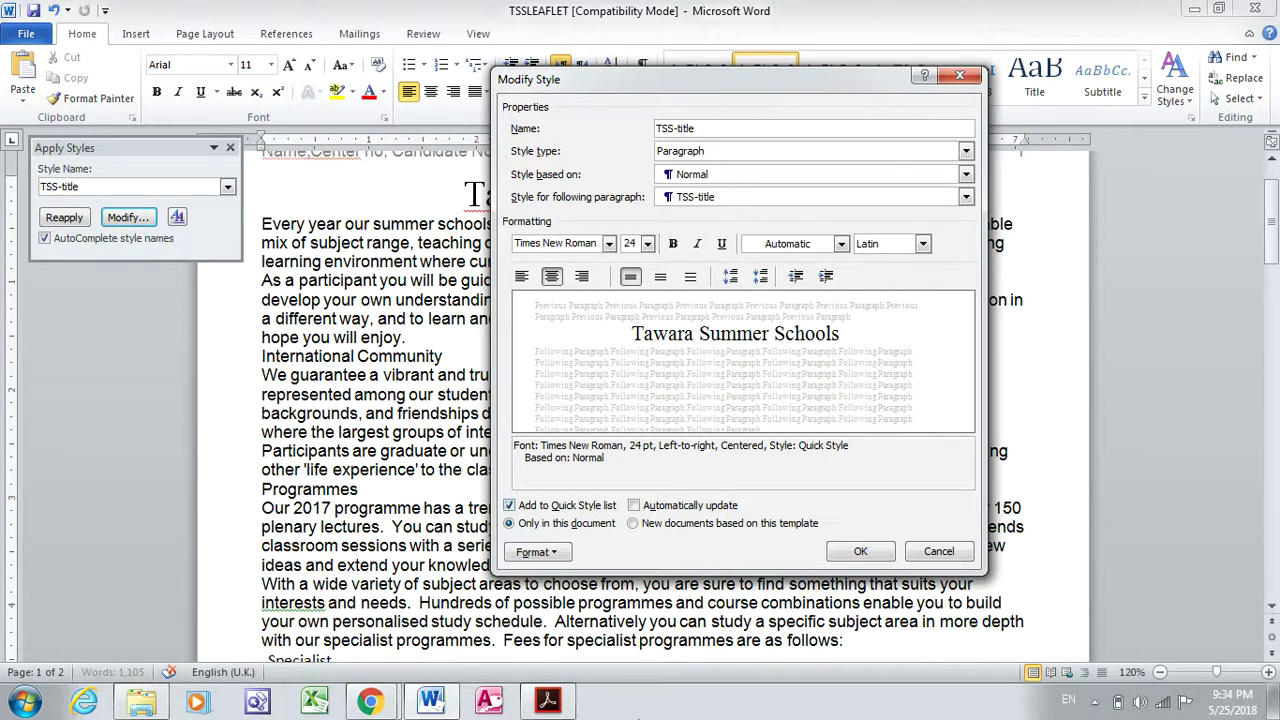
Recheck the TSS-title row in the exam paper and add bold and all caps to the style.
{"action": "left_click", "coordinate": [547, 701]}
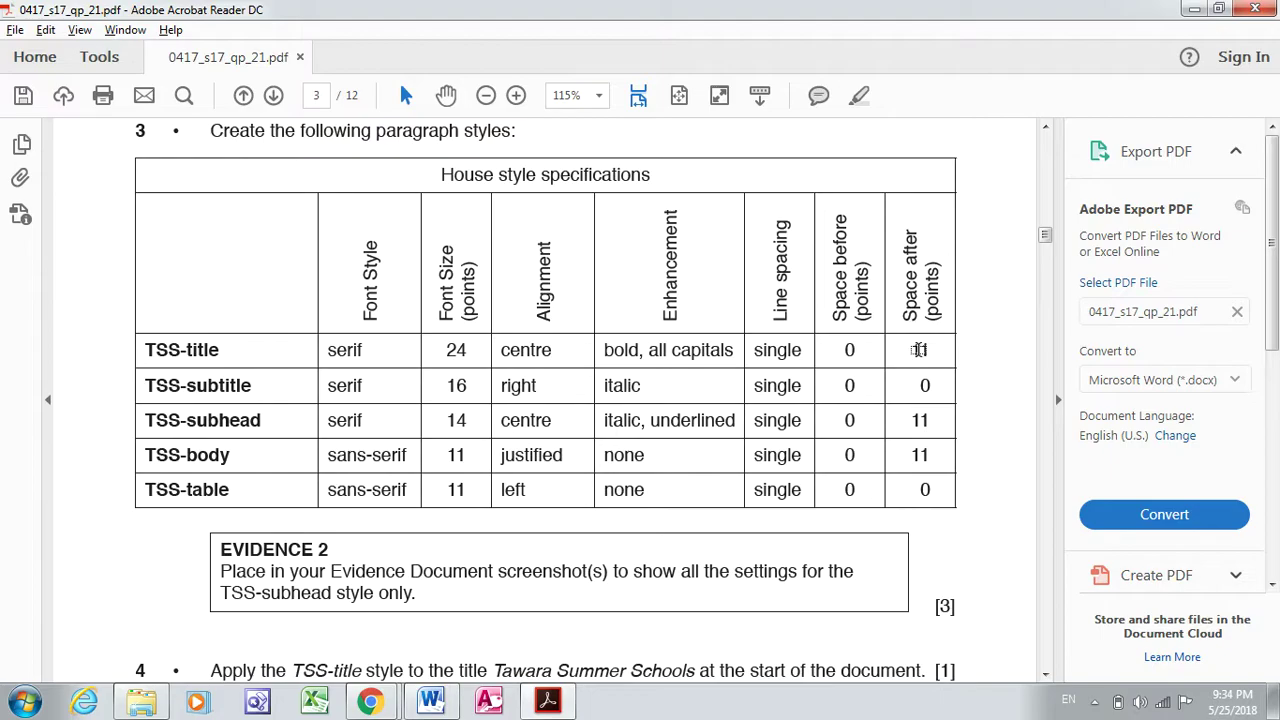
{"action": "key", "text": "alt+Tab"}
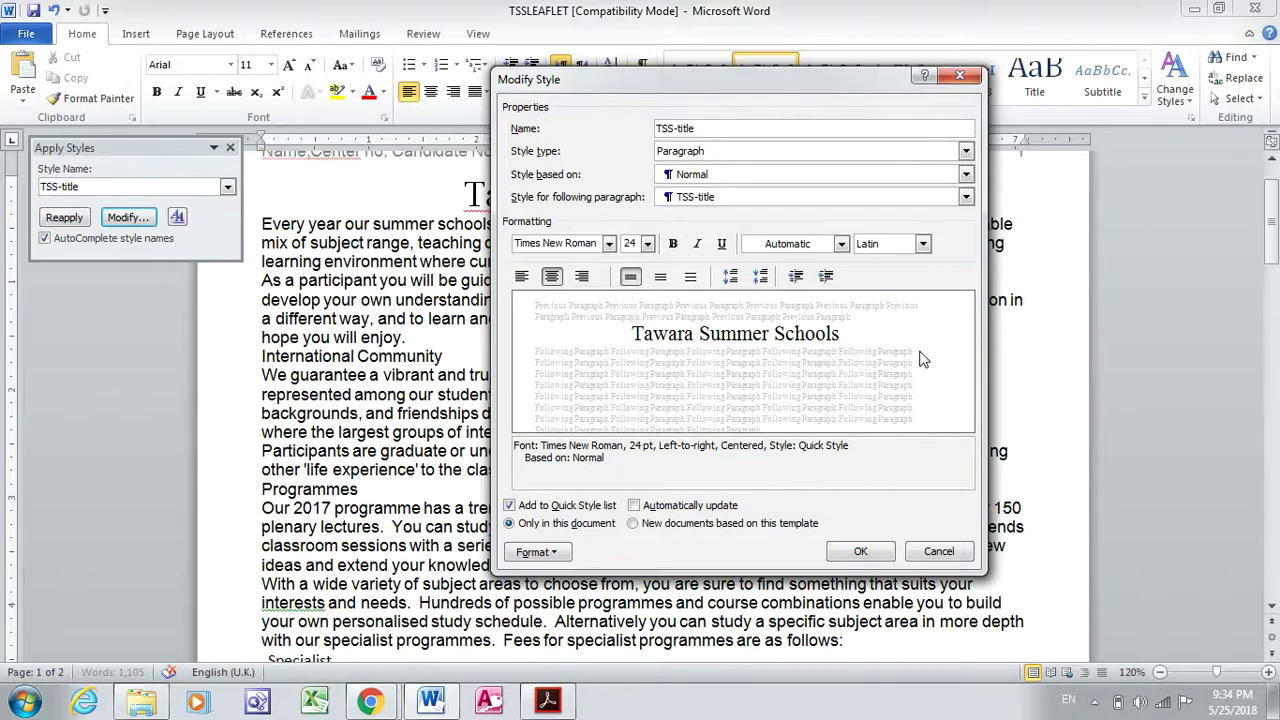
{"action": "left_click", "coordinate": [673, 244]}
{"action": "left_click", "coordinate": [564, 557]}
{"action": "left_click", "coordinate": [551, 357]}
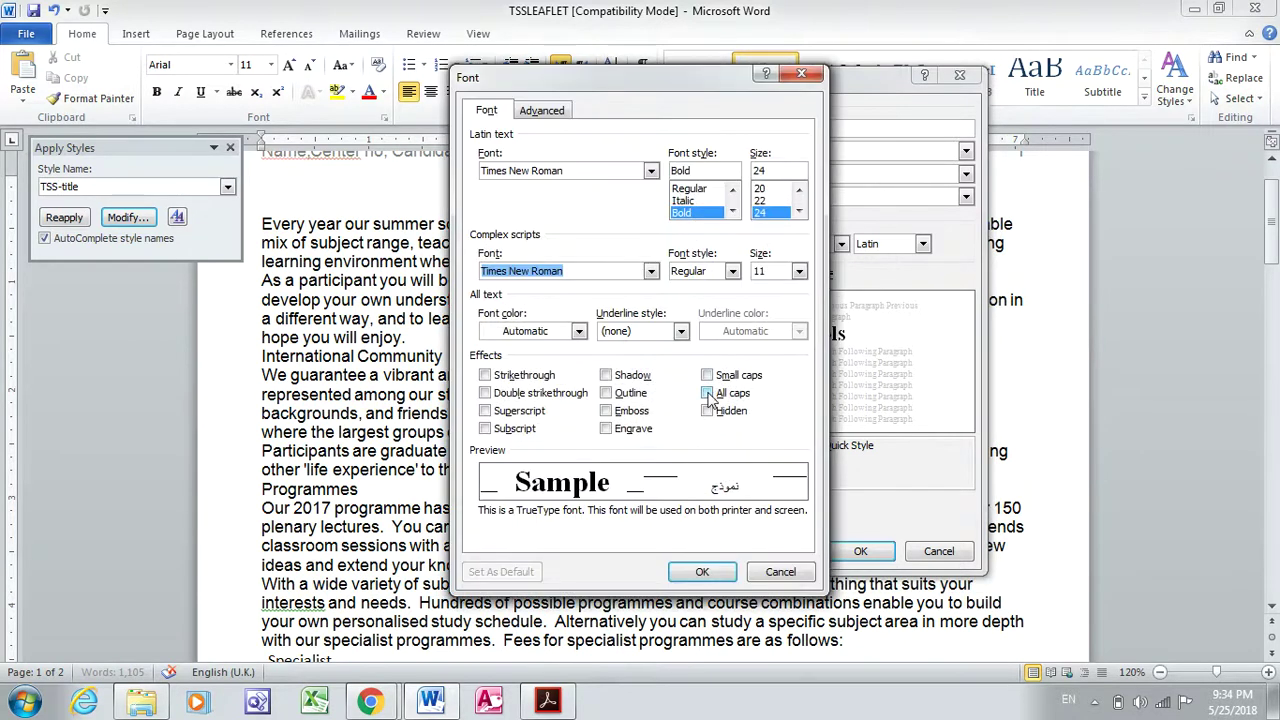
{"action": "left_click", "coordinate": [708, 393]}
{"action": "left_click", "coordinate": [701, 573]}
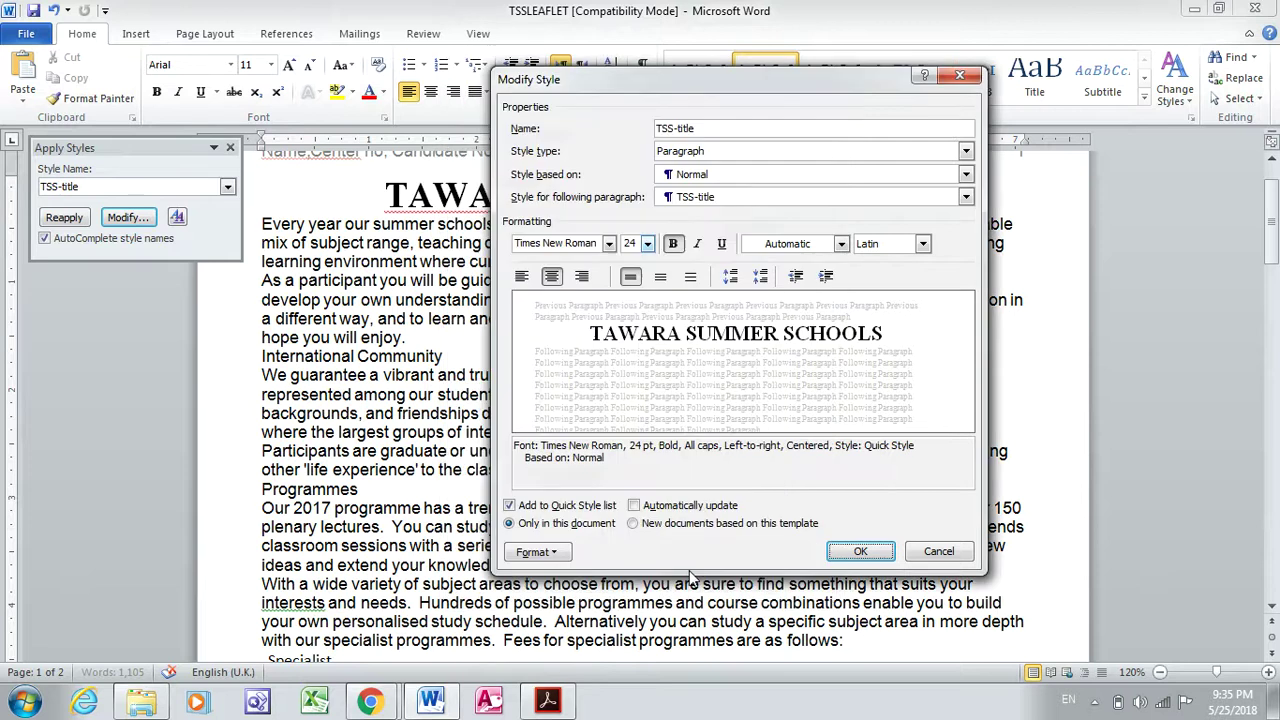
Set the TSS-title style's spacing after to 11 pt and save the style changes.
{"action": "left_click", "coordinate": [551, 553]}
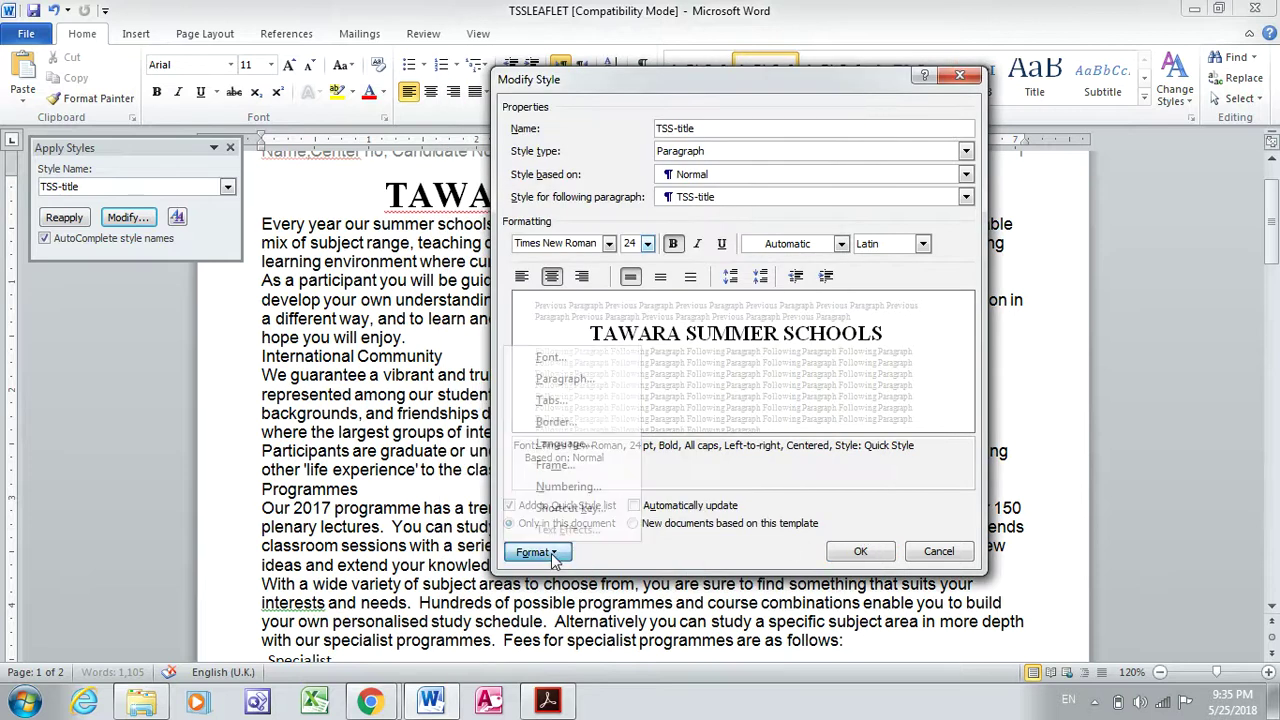
{"action": "left_click", "coordinate": [570, 381]}
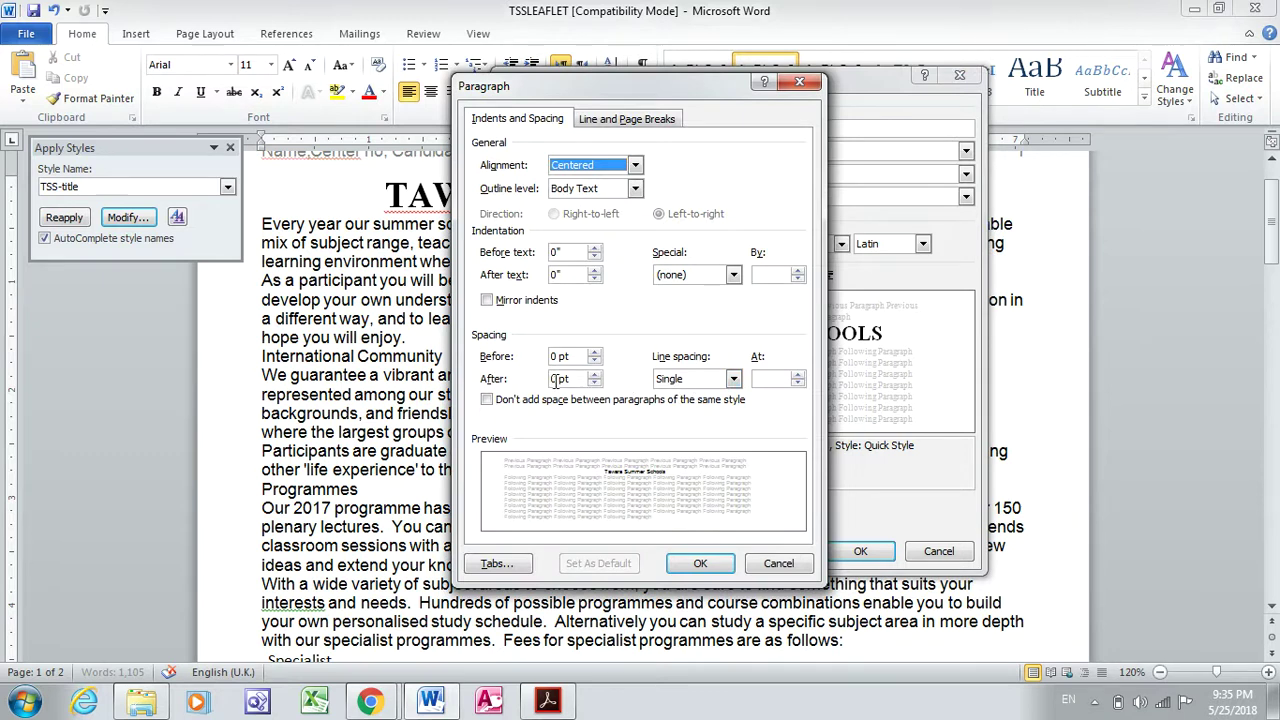
{"action": "left_click", "coordinate": [557, 381]}
{"action": "key", "text": "BackSpace"}
{"action": "type", "text": "11"}
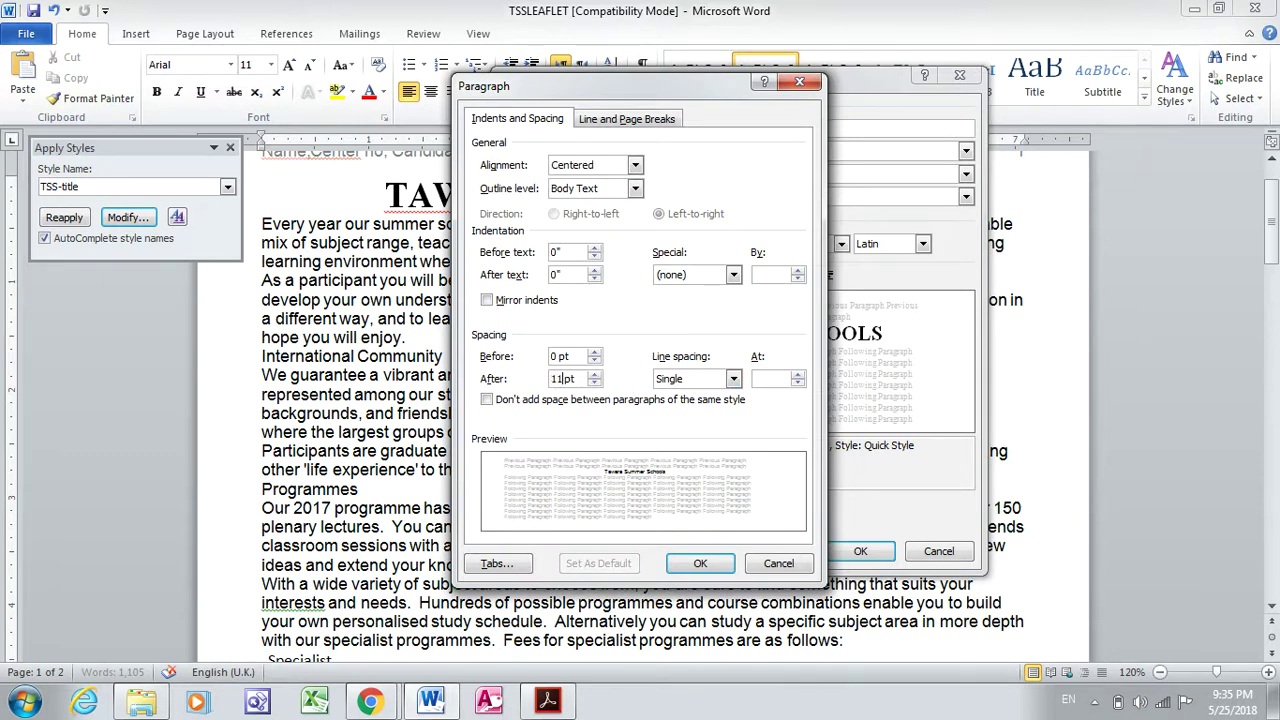
{"action": "left_click", "coordinate": [700, 563]}
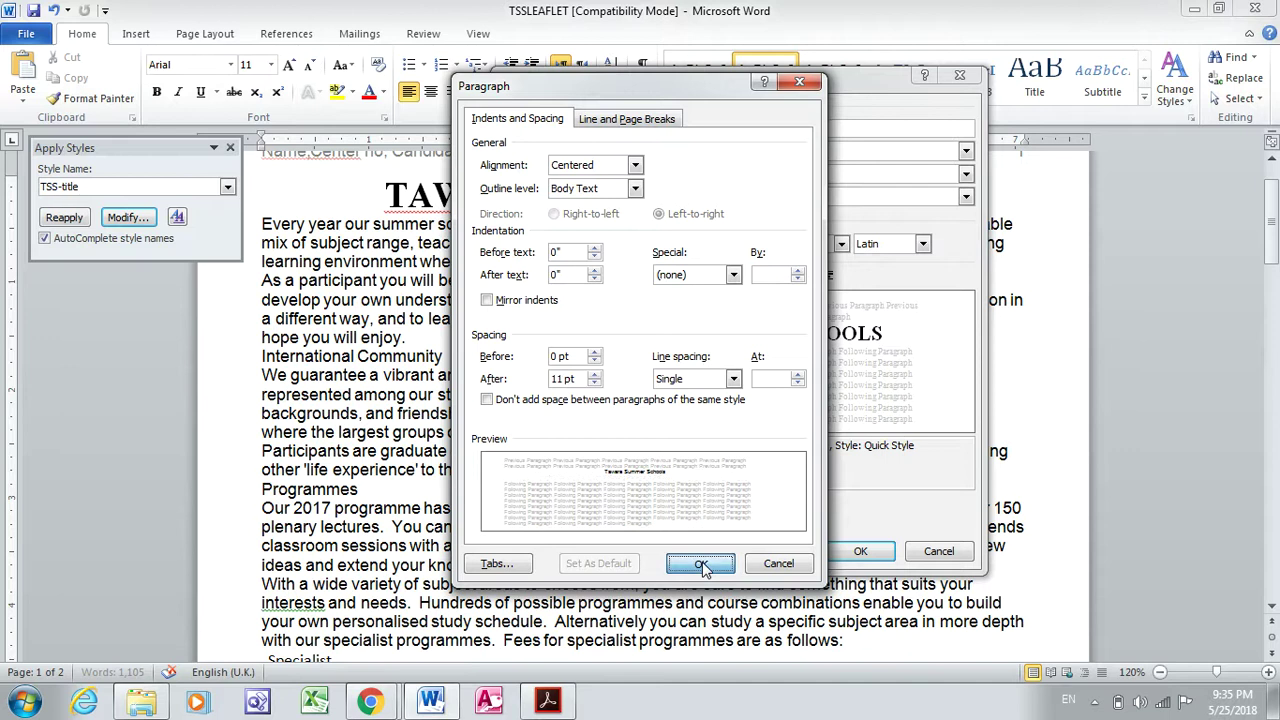
{"action": "left_click", "coordinate": [855, 551]}
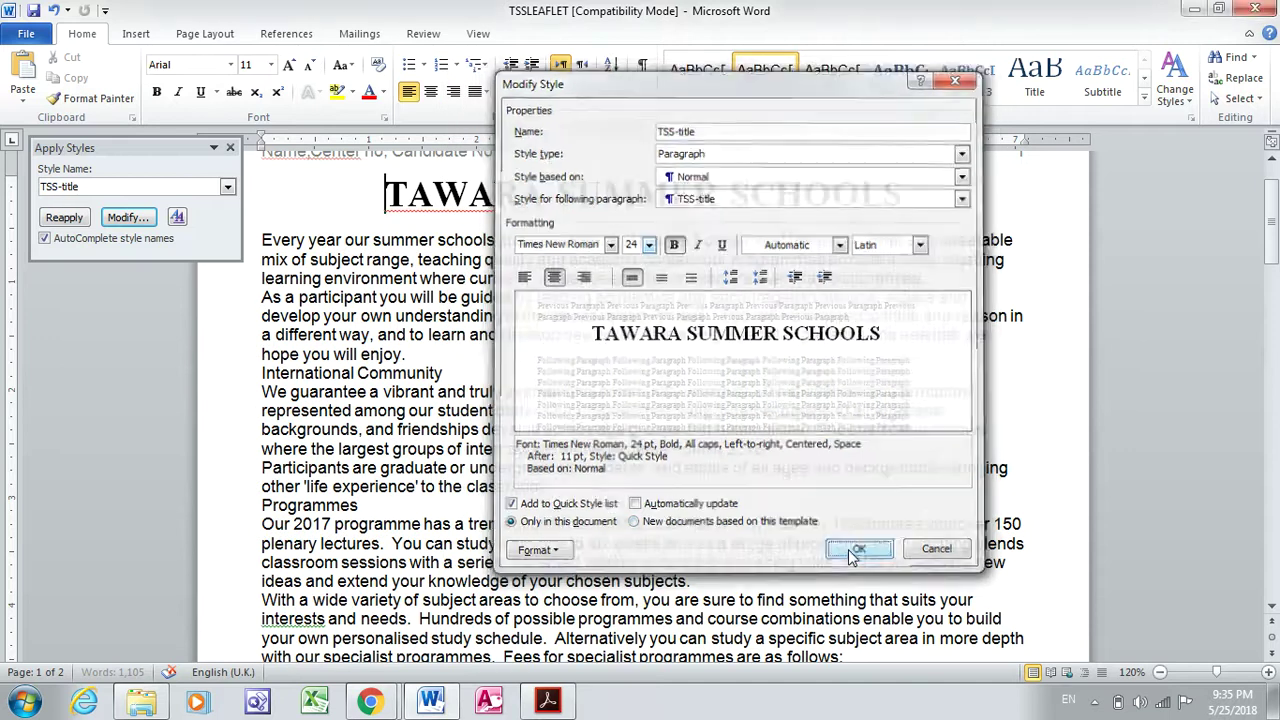
Check the TSS-subtitle row in the exam paper and create a new style named TSS-subtitle.
{"action": "key", "text": "alt+Tab"}
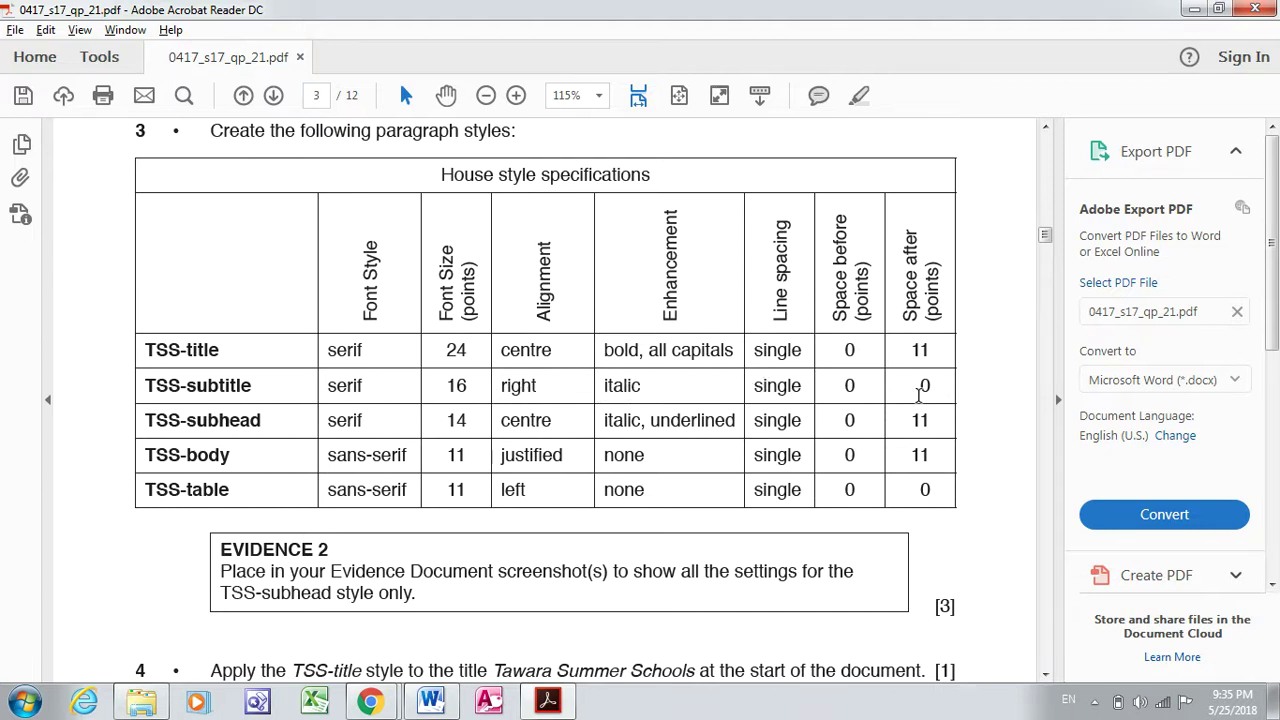
{"action": "key", "text": "alt+Tab"}
{"action": "left_click", "coordinate": [119, 187]}
{"action": "left_click", "coordinate": [119, 193]}
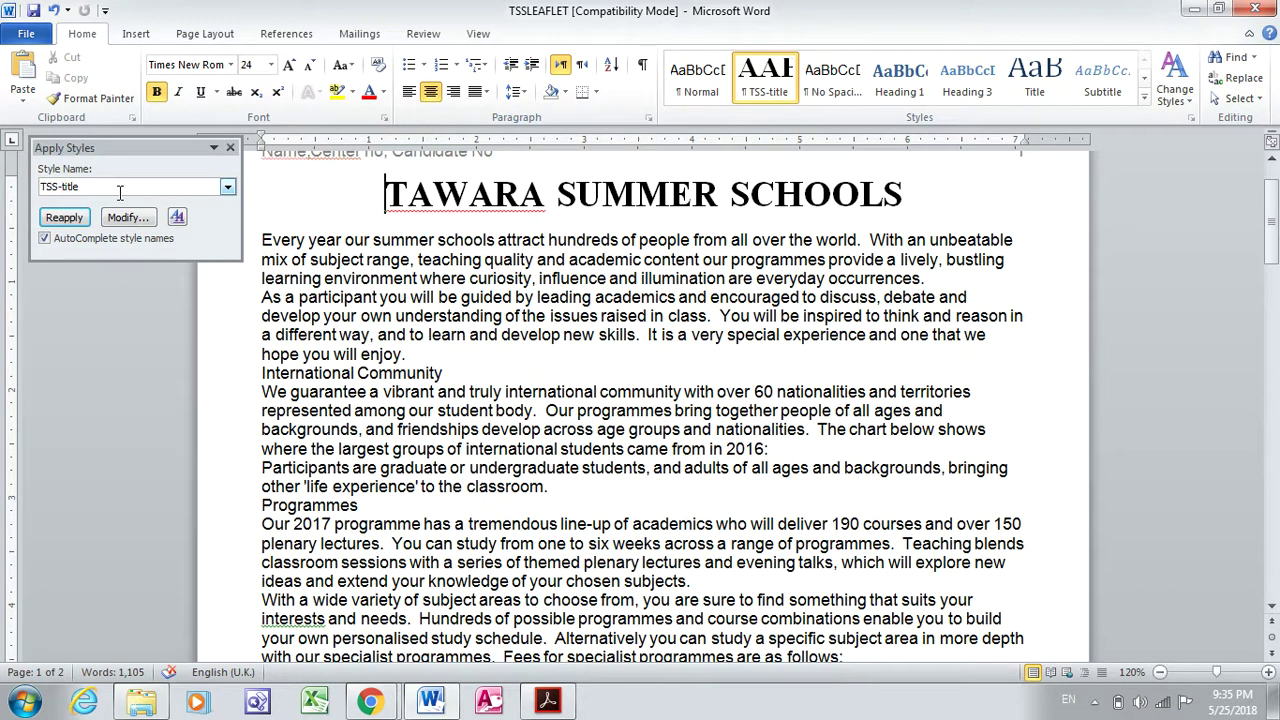
{"action": "type", "text": "sub"}
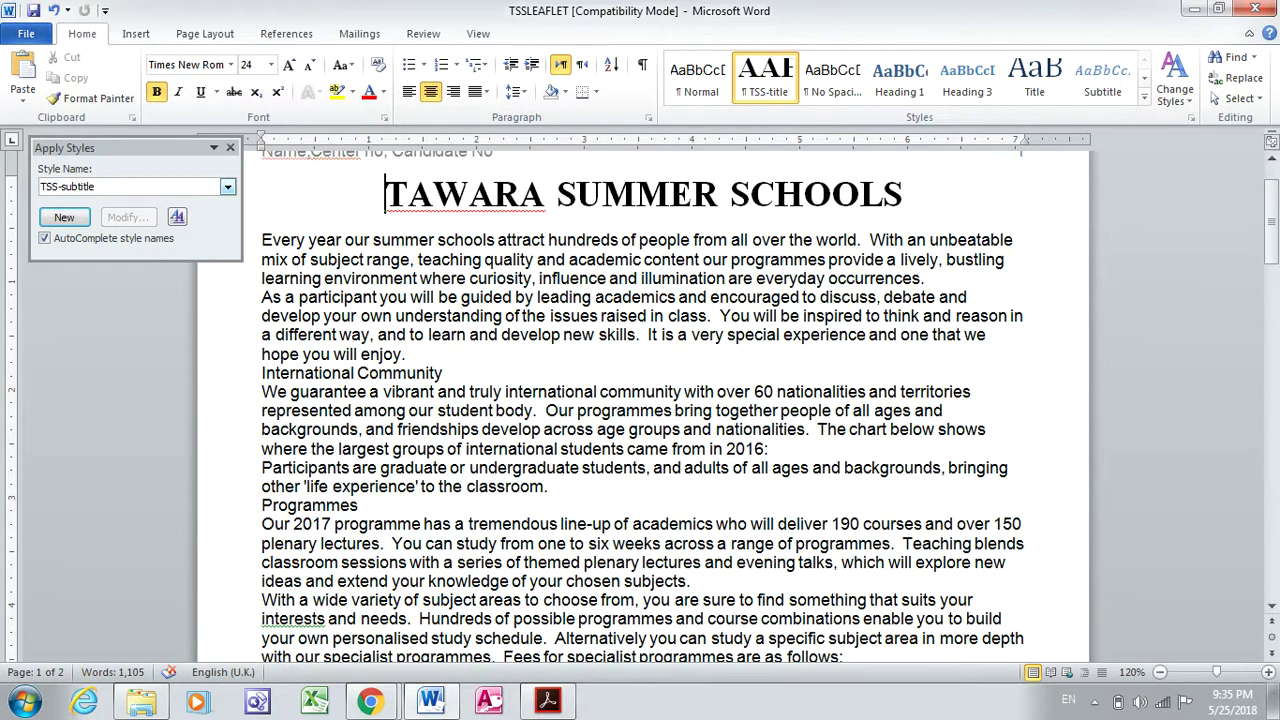
{"action": "left_click", "coordinate": [64, 217]}
Base the TSS-subtitle style on Normal and set its font to Times New Roman, 16 pt.
{"action": "left_click", "coordinate": [137, 219]}
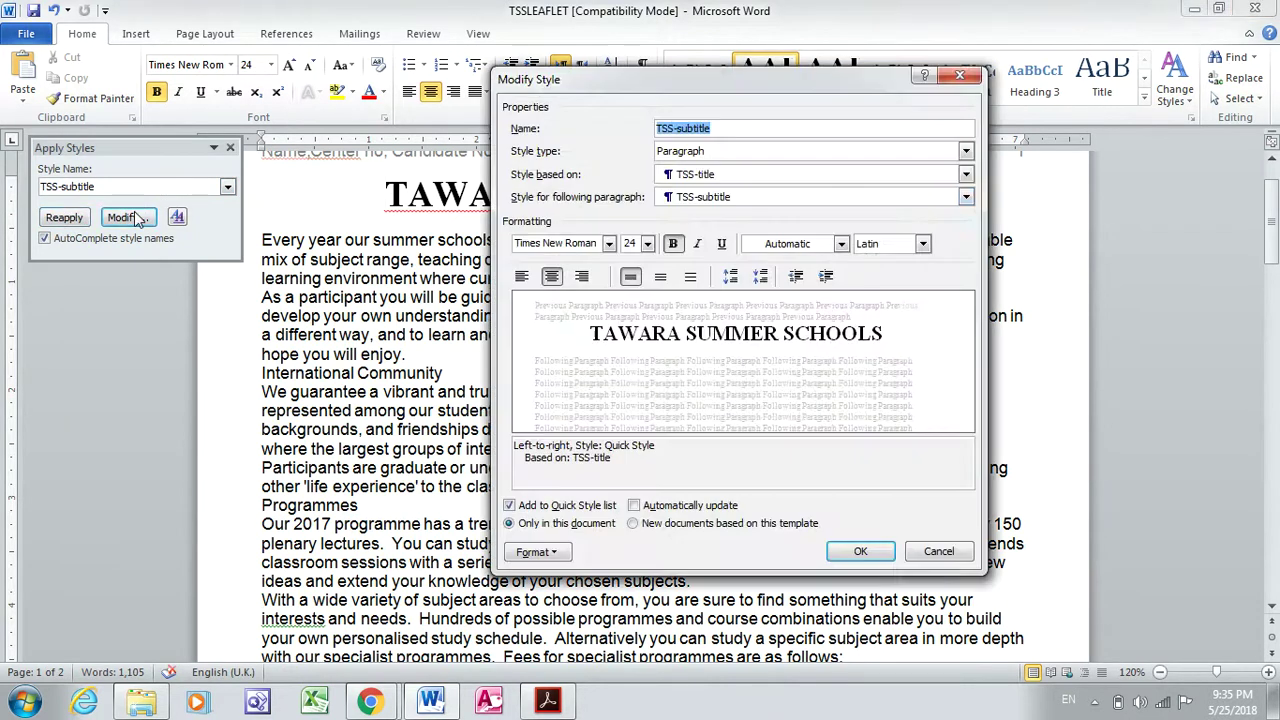
{"action": "left_click", "coordinate": [772, 176]}
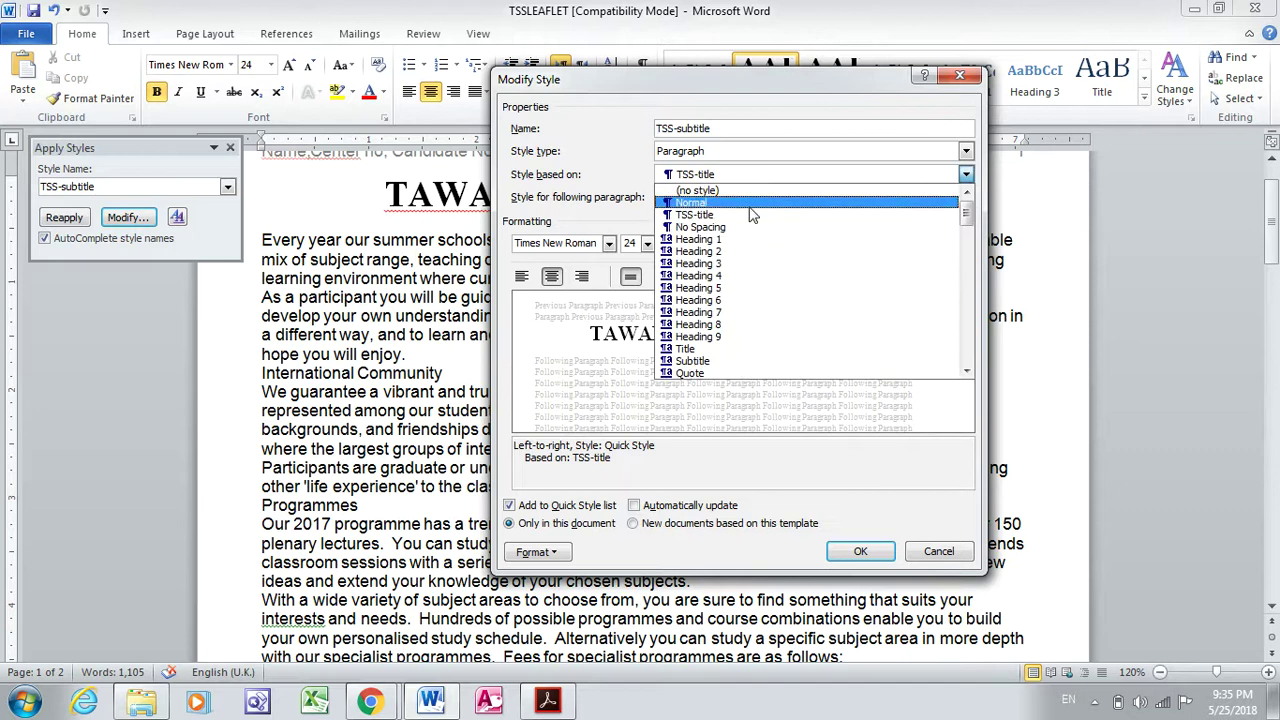
{"action": "left_click", "coordinate": [752, 203]}
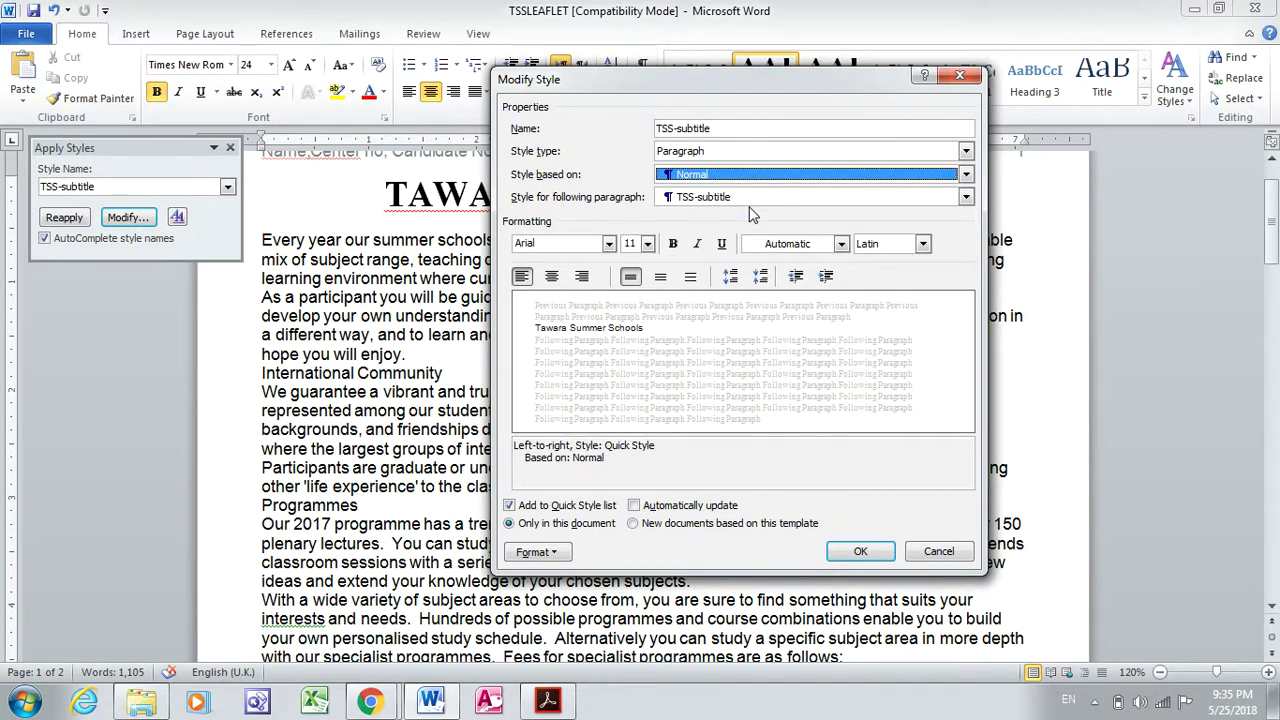
{"action": "left_click", "coordinate": [608, 244]}
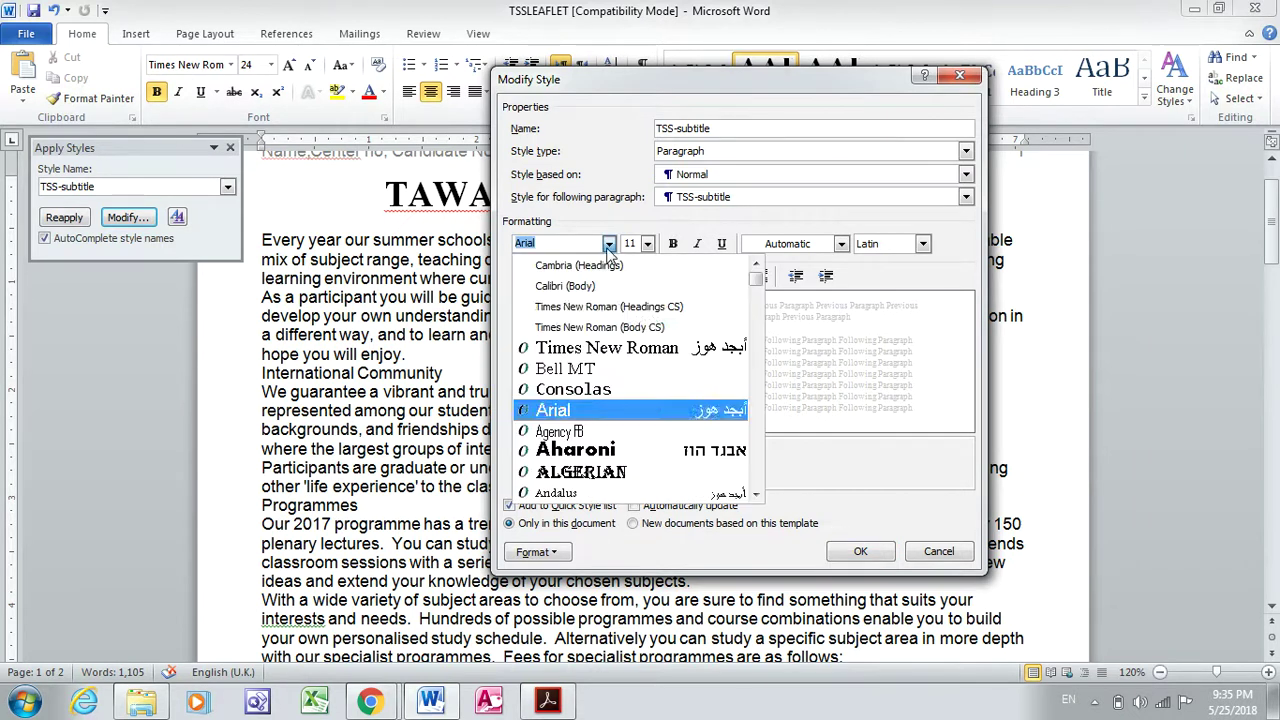
{"action": "left_click", "coordinate": [590, 348]}
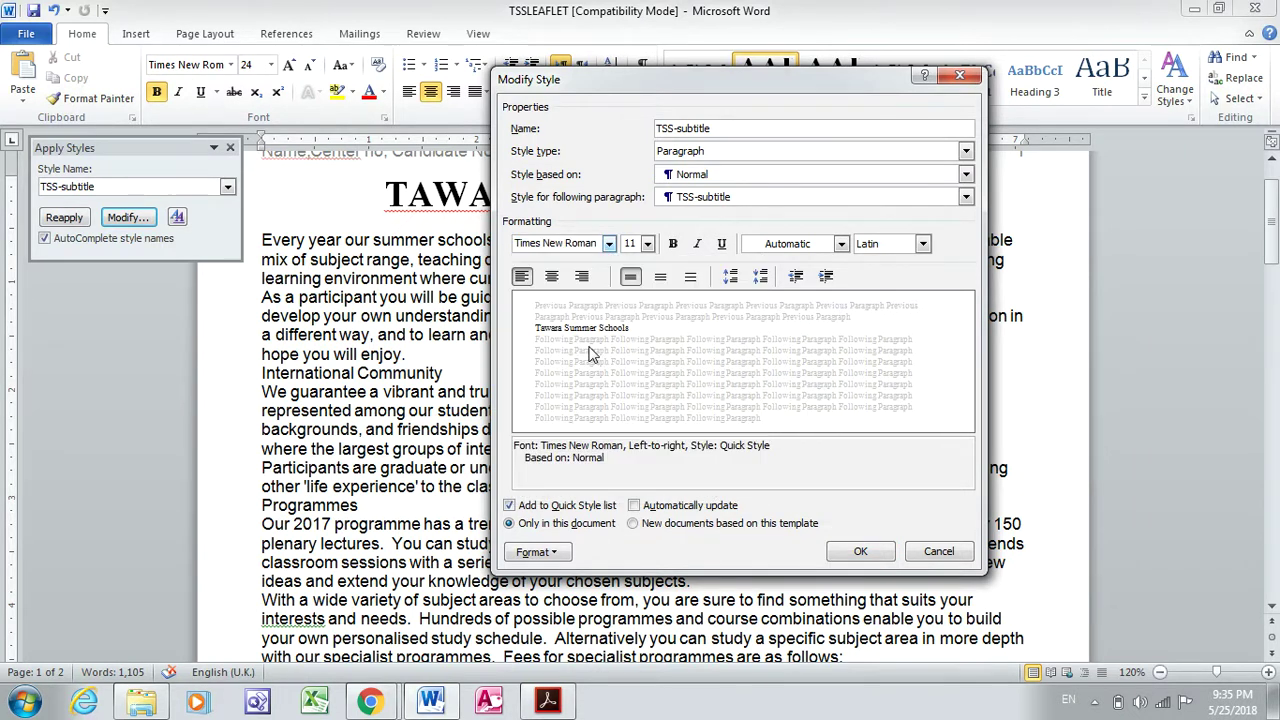
{"action": "left_click", "coordinate": [647, 244]}
{"action": "left_click", "coordinate": [628, 340]}
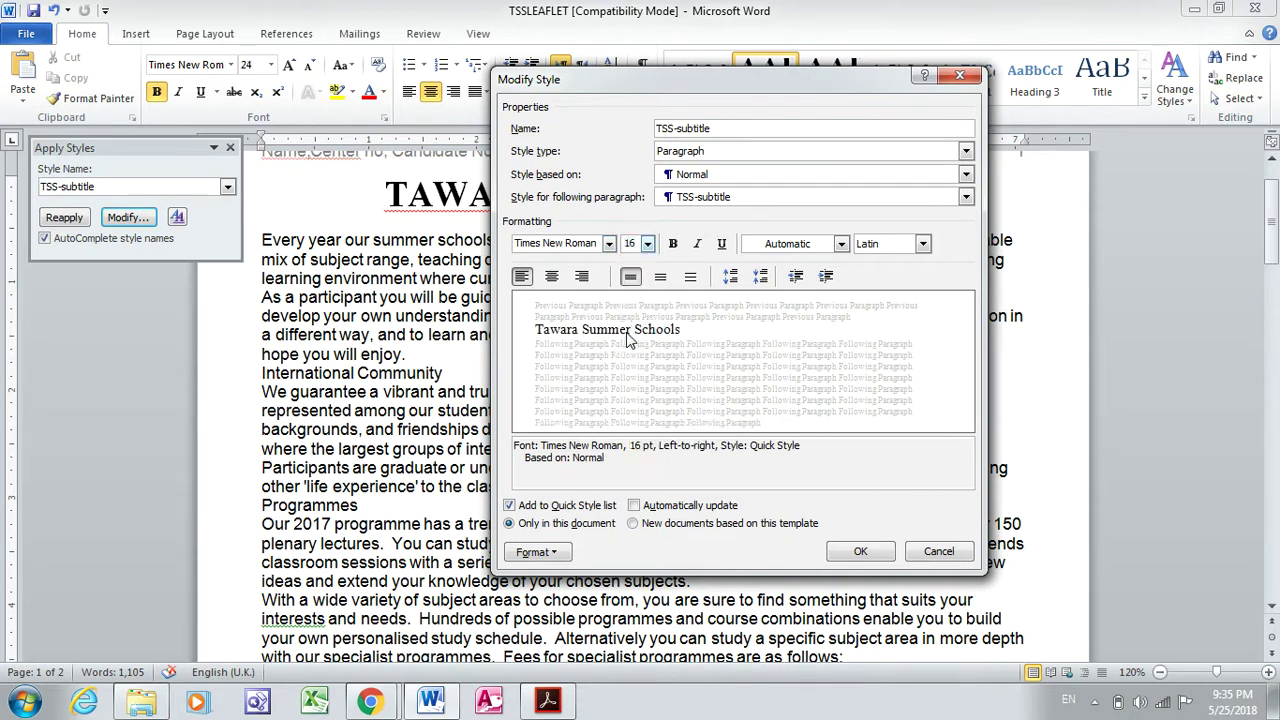
Check the exam paper and make the TSS-subtitle style right-aligned and italic.
{"action": "left_click", "coordinate": [548, 703]}
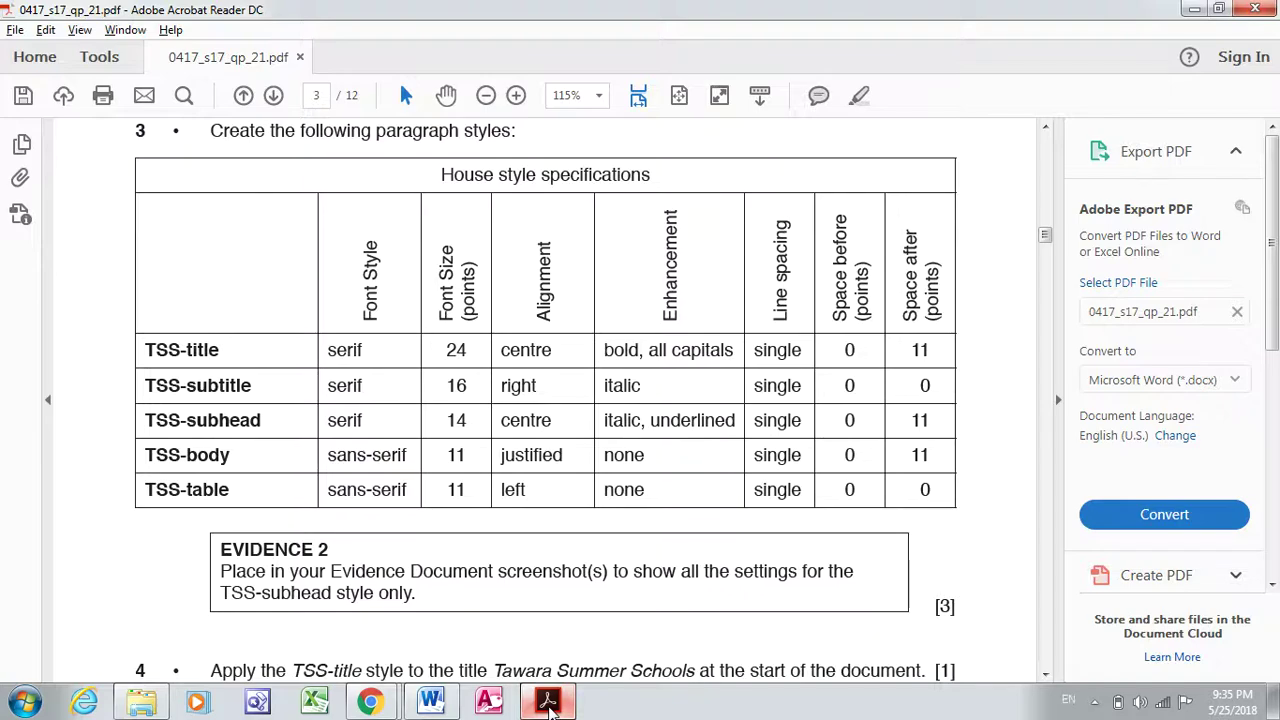
{"action": "left_click", "coordinate": [431, 703]}
{"action": "left_click", "coordinate": [583, 279]}
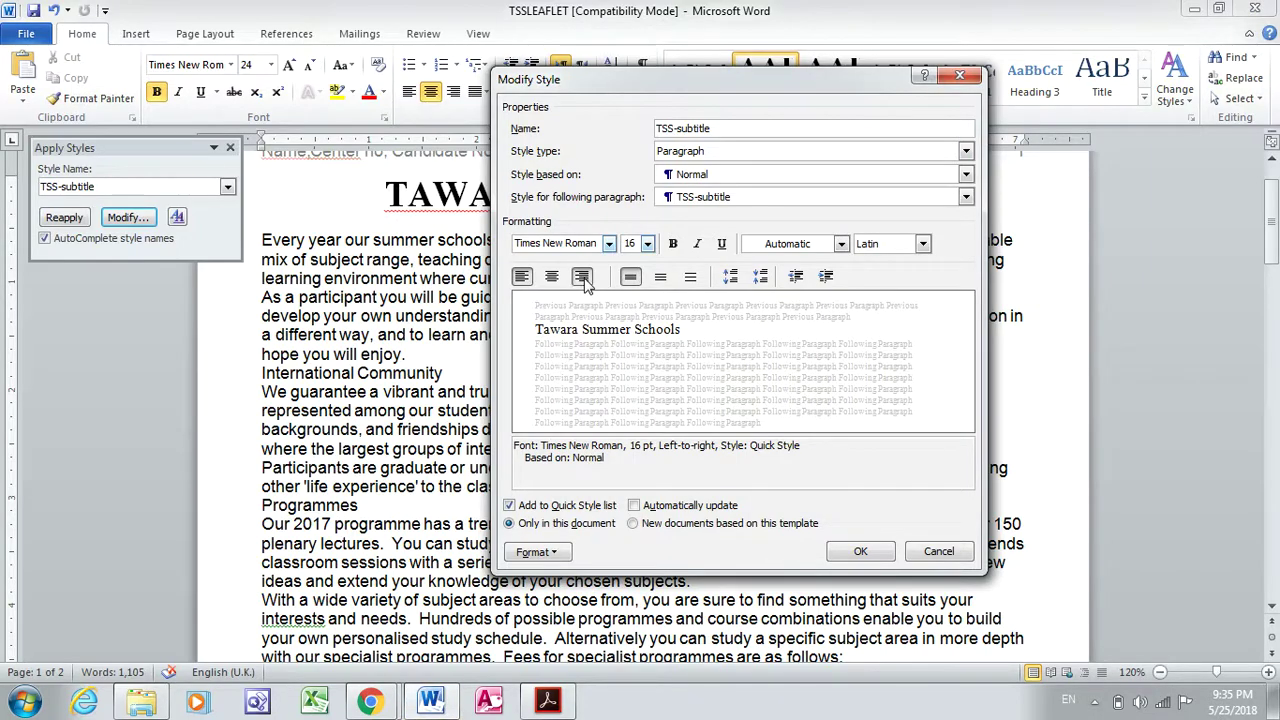
{"action": "left_click", "coordinate": [697, 246]}
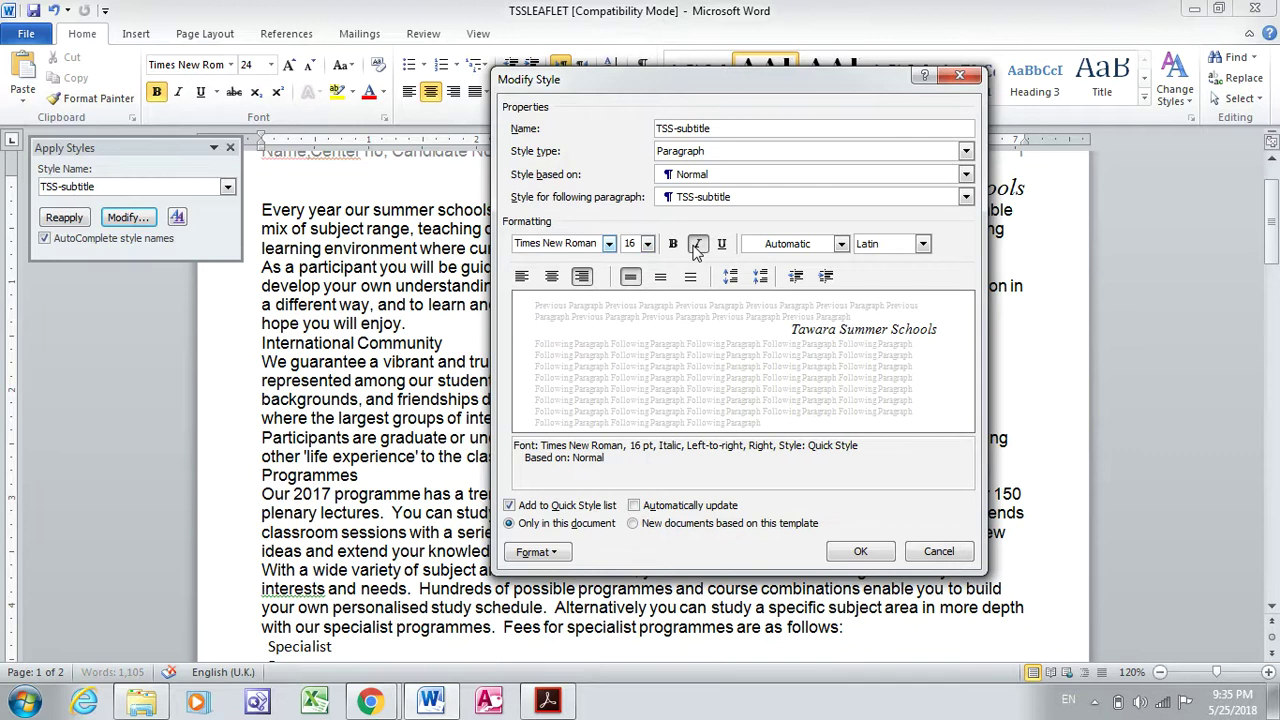
Check the TSS-subtitle style's paragraph spacing against the exam paper and save the style changes.
{"action": "left_click", "coordinate": [547, 702]}
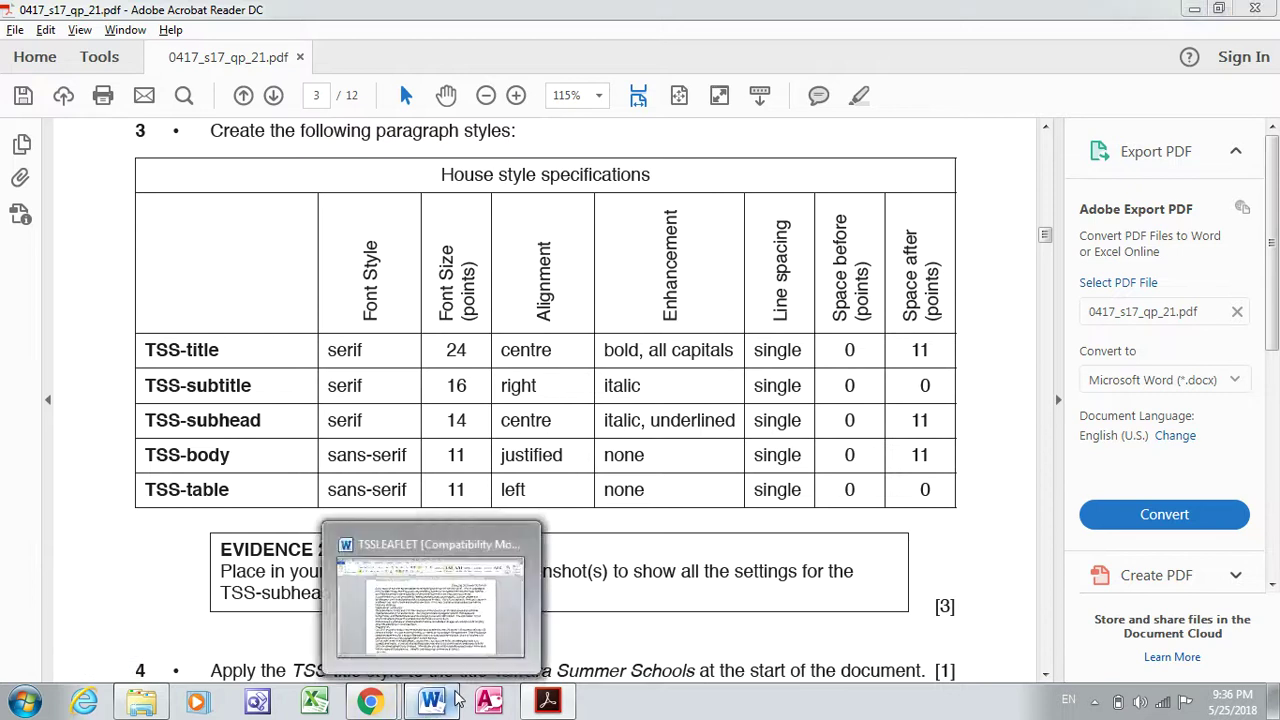
{"action": "left_click", "coordinate": [456, 698]}
{"action": "left_click", "coordinate": [533, 552]}
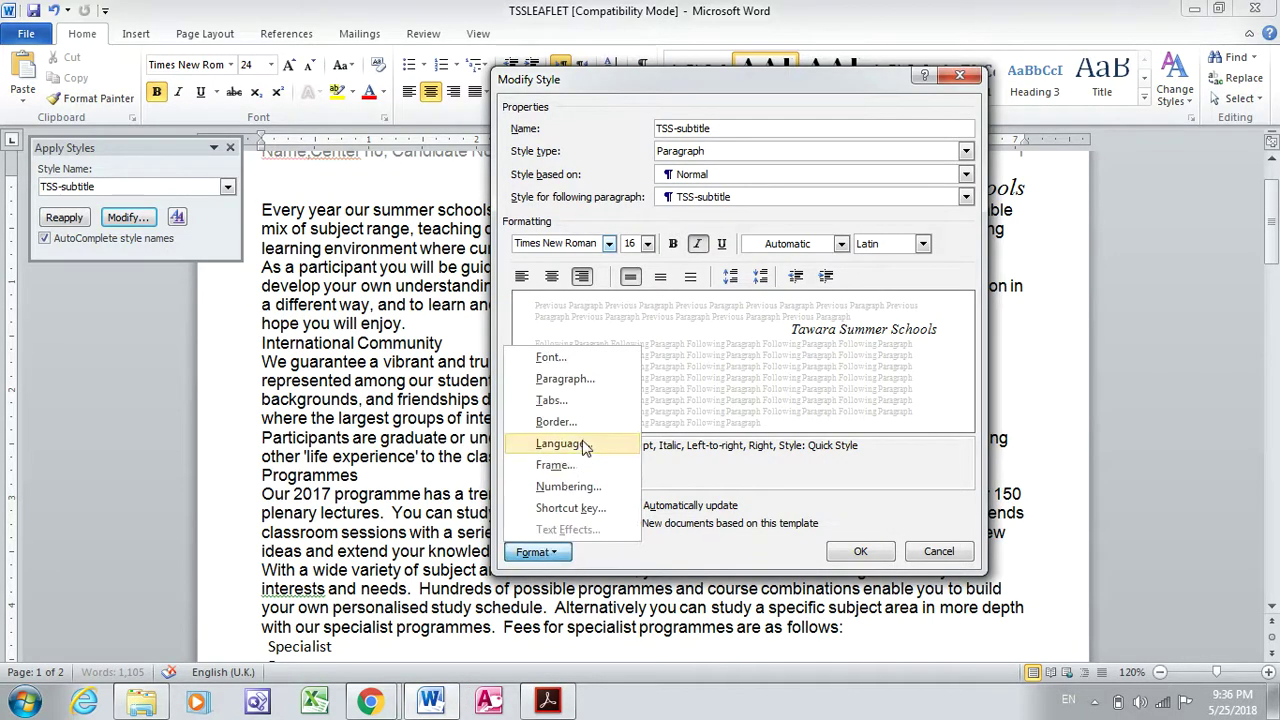
{"action": "left_click", "coordinate": [623, 381]}
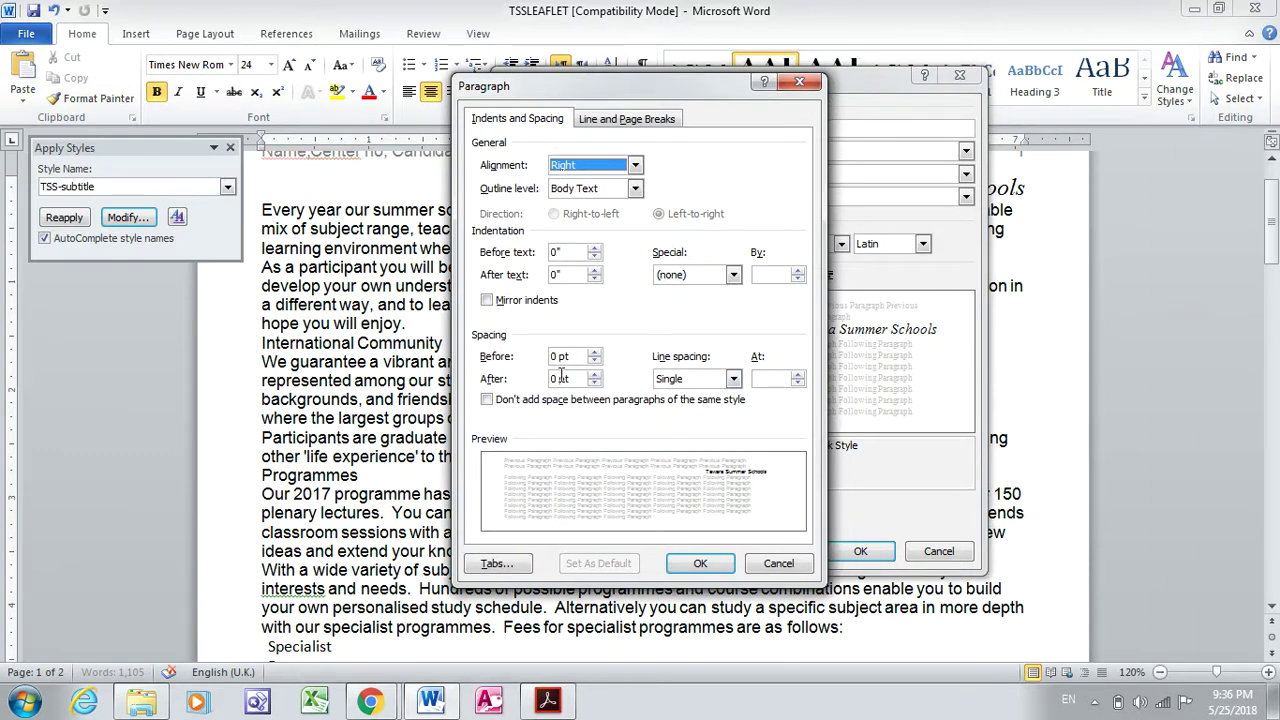
{"action": "left_click", "coordinate": [700, 563]}
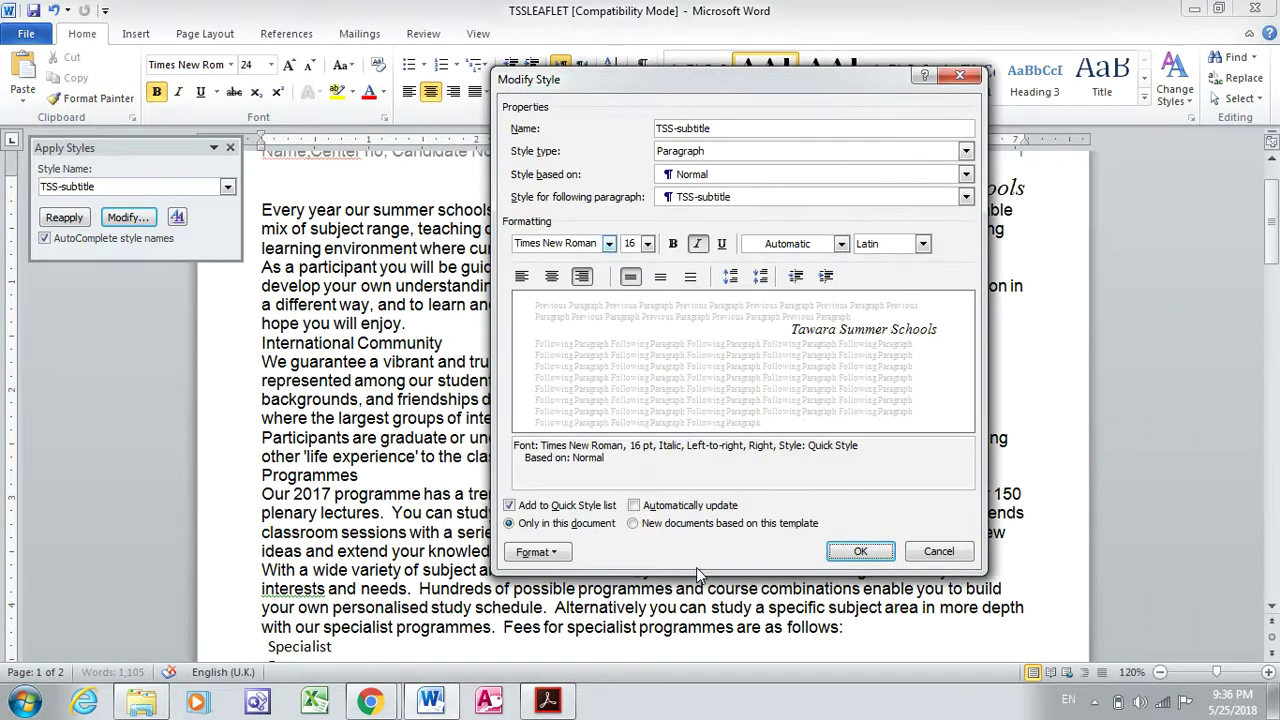
{"action": "left_click", "coordinate": [885, 552]}
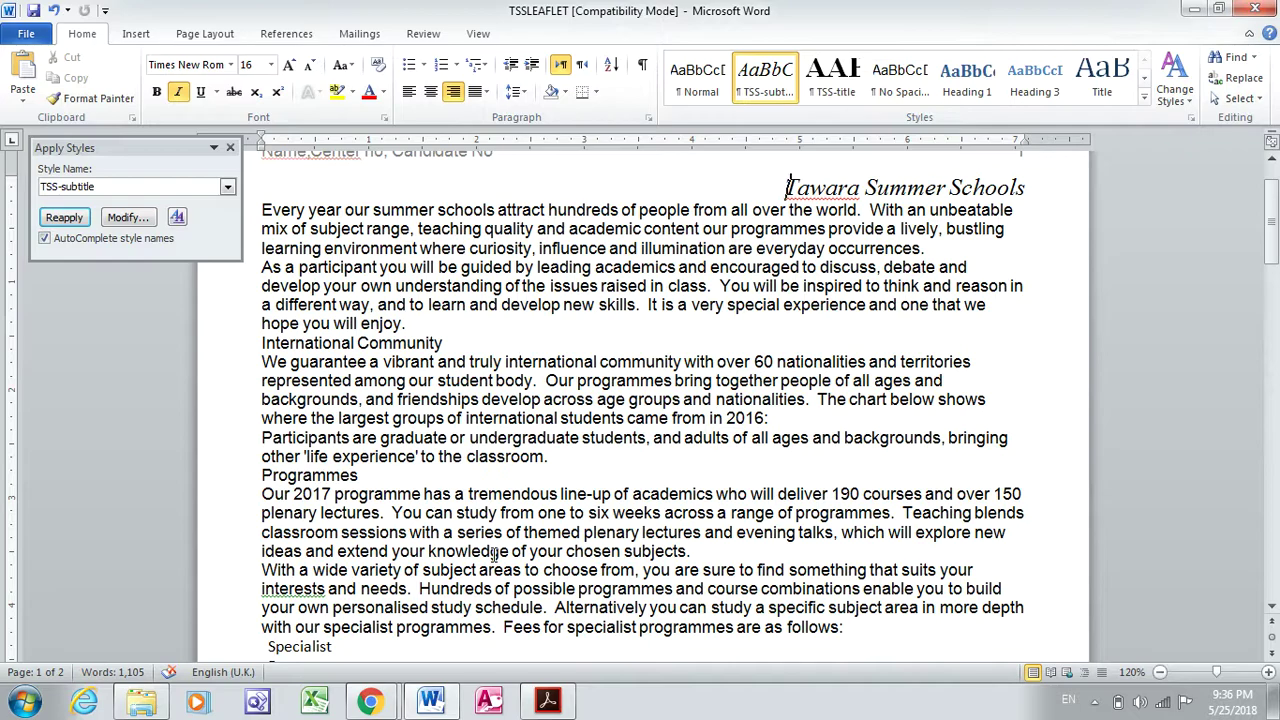
Copy the name TSS-subhead from the exam paper's style table and create a new style with that name in TSSLEAFLET.
{"action": "left_click", "coordinate": [535, 703]}
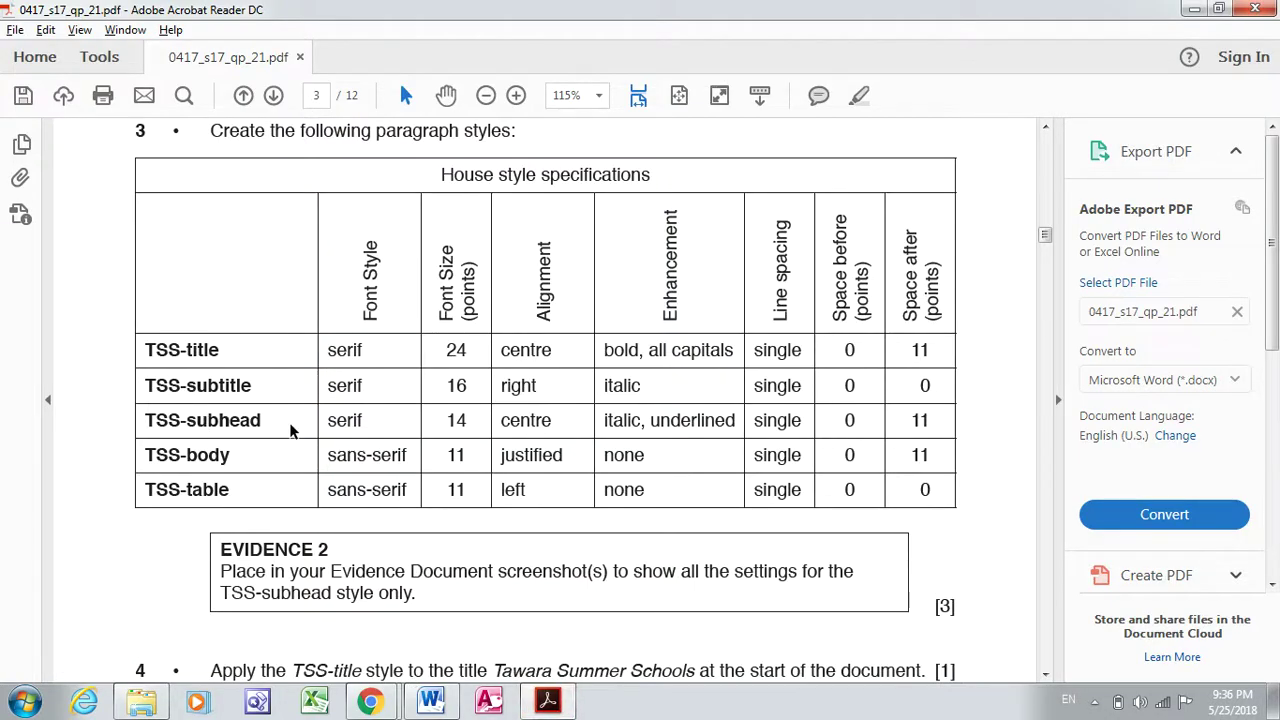
{"action": "left_click_drag", "start_coordinate": [267, 421], "coordinate": [147, 420]}
{"action": "key", "text": "ctrl+c"}
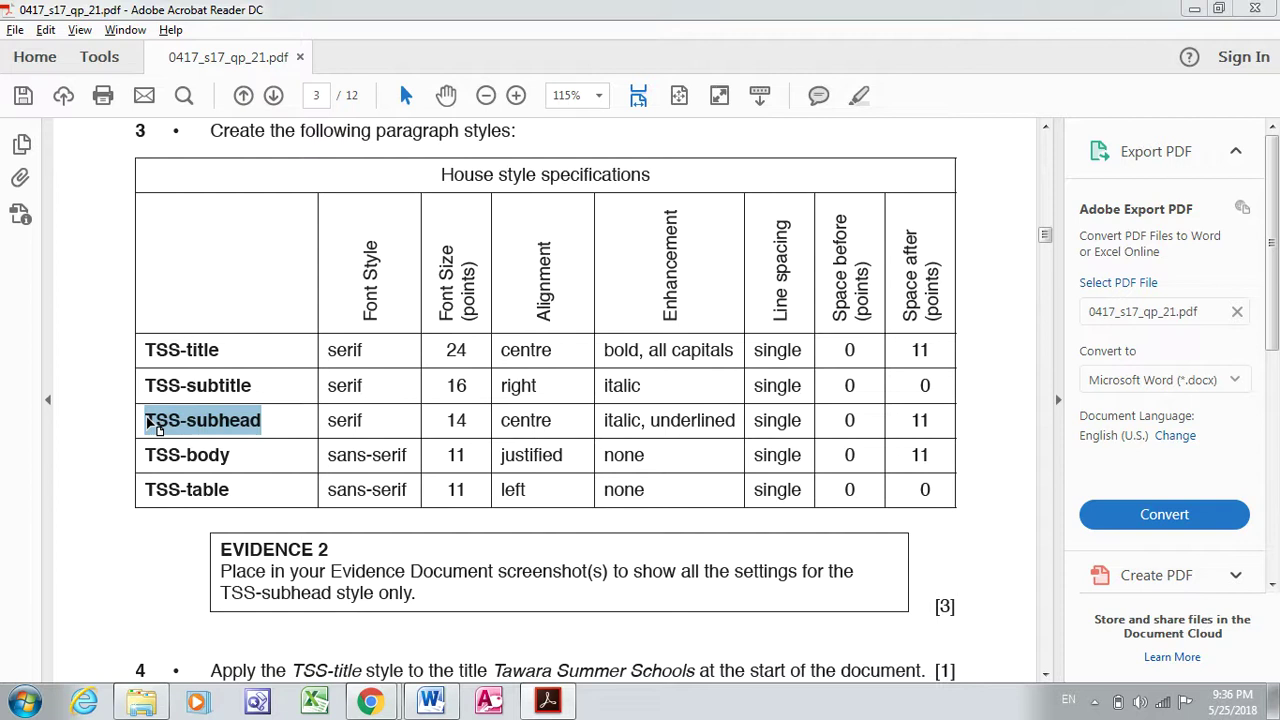
{"action": "key", "text": "alt+Tab"}
{"action": "left_click", "coordinate": [128, 186]}
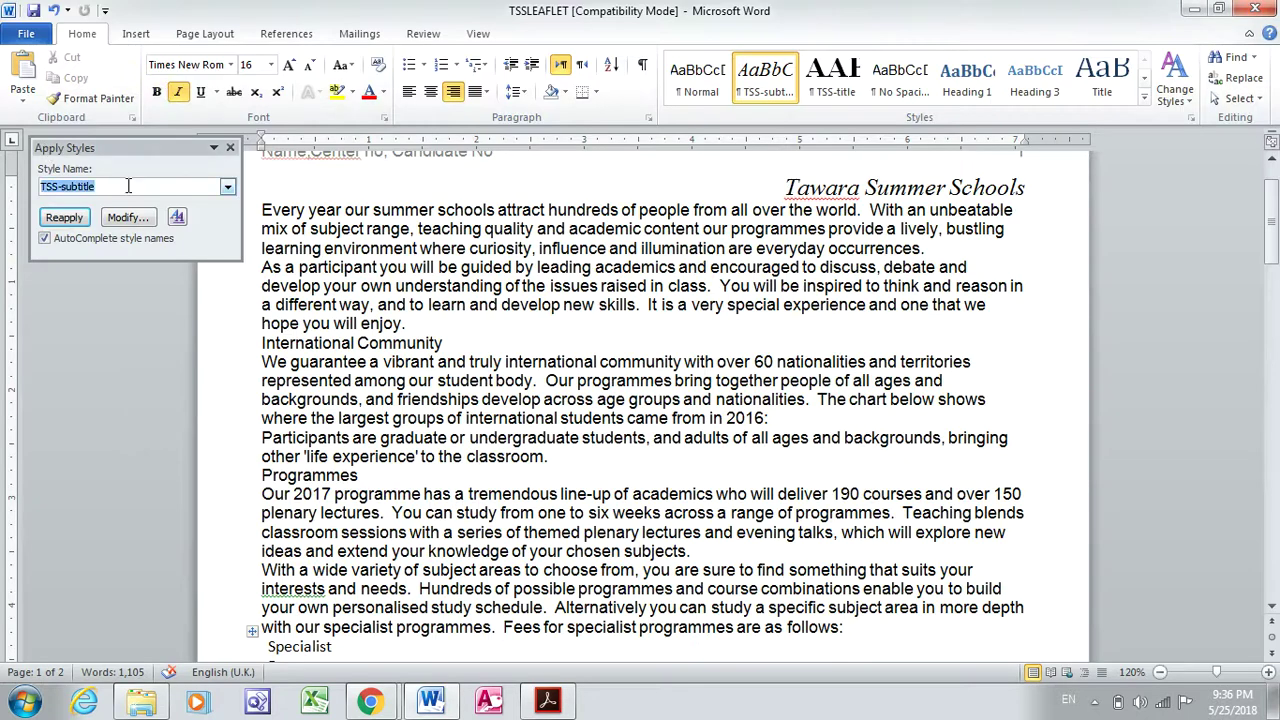
{"action": "key", "text": "ctrl+v"}
{"action": "left_click", "coordinate": [55, 222]}
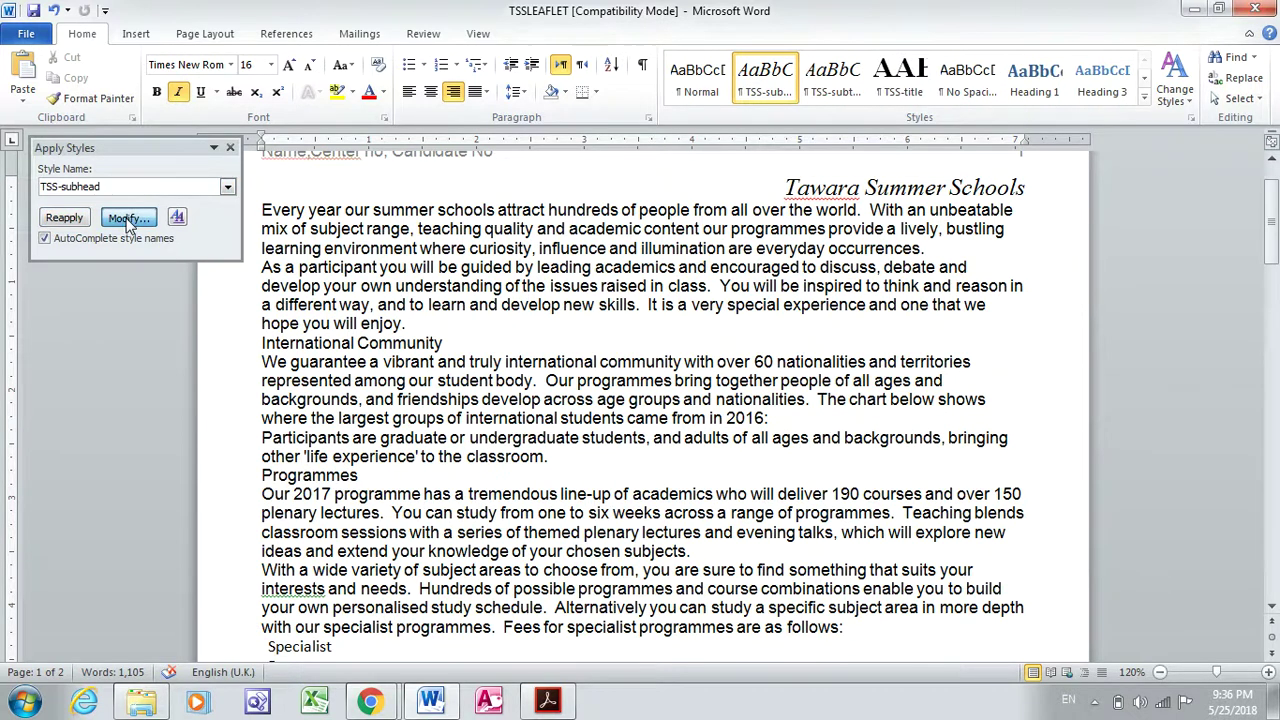
Base the TSS-subhead style on Normal and, following the exam paper, set its font to Times New Roman, 14 pt.
{"action": "left_click", "coordinate": [128, 220]}
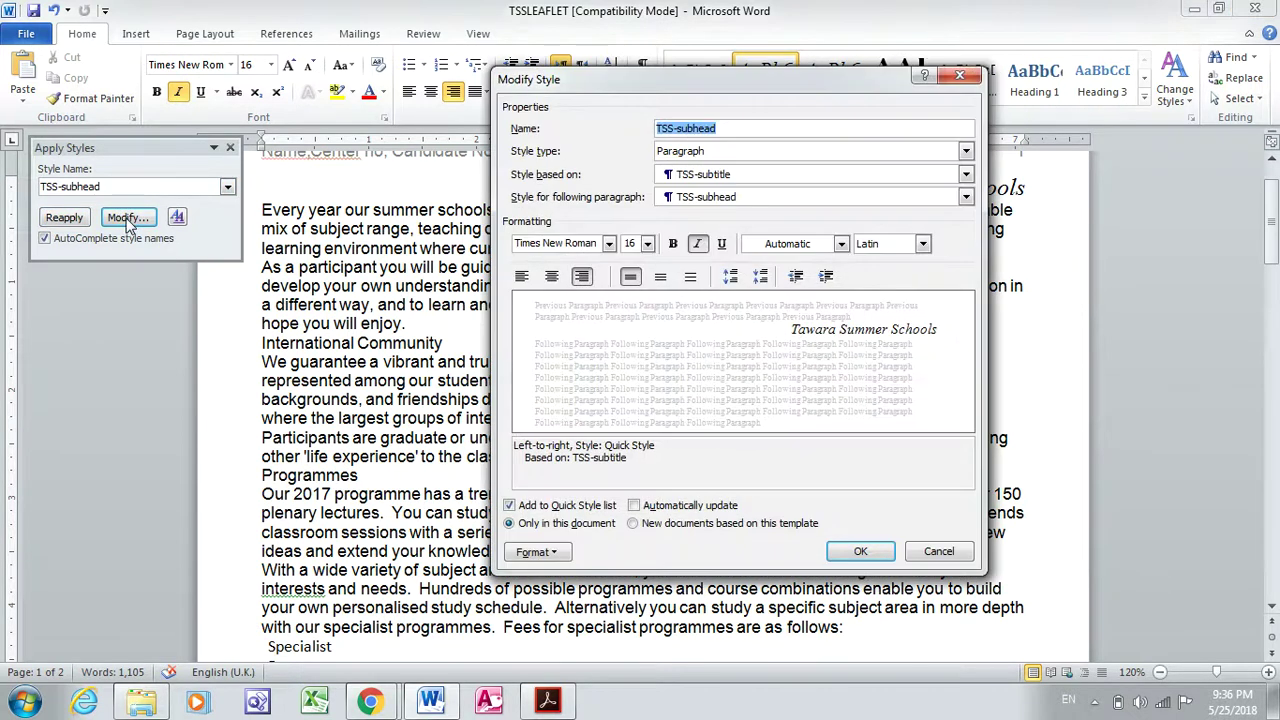
{"action": "left_click", "coordinate": [826, 176]}
{"action": "left_click", "coordinate": [800, 210]}
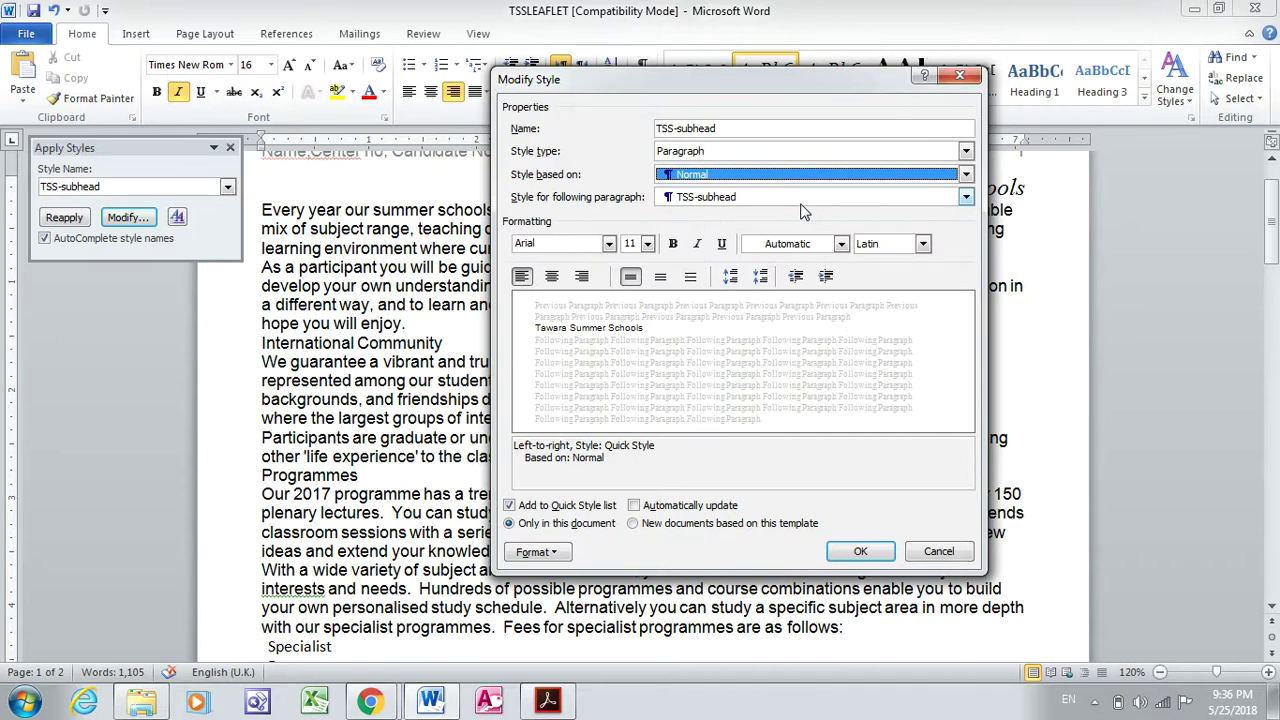
{"action": "left_click", "coordinate": [548, 703]}
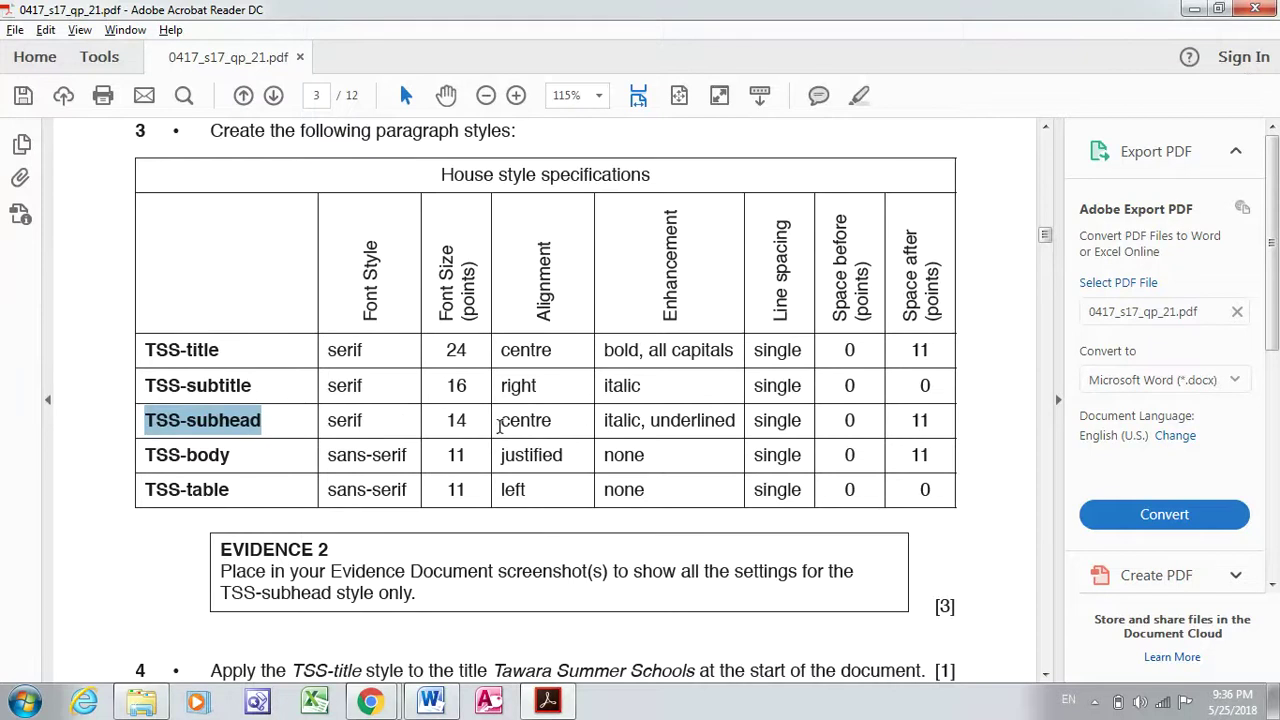
{"action": "key", "text": "alt+Tab"}
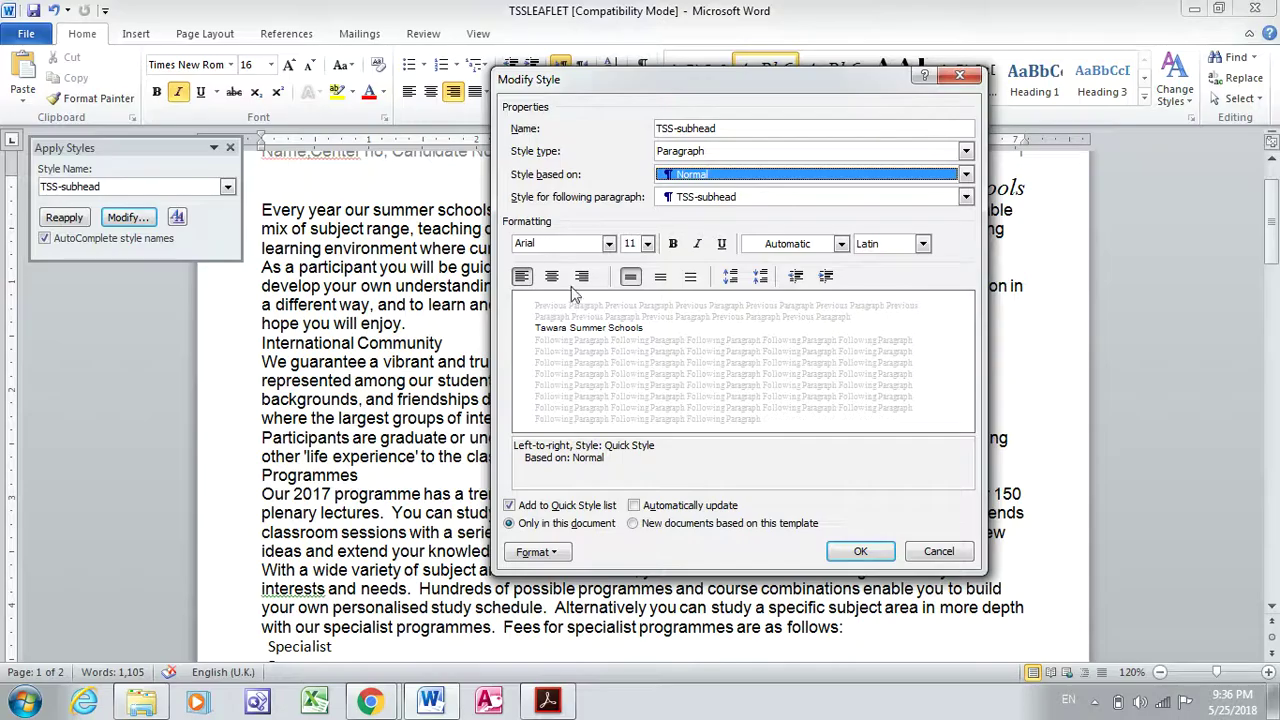
{"action": "left_click", "coordinate": [609, 244]}
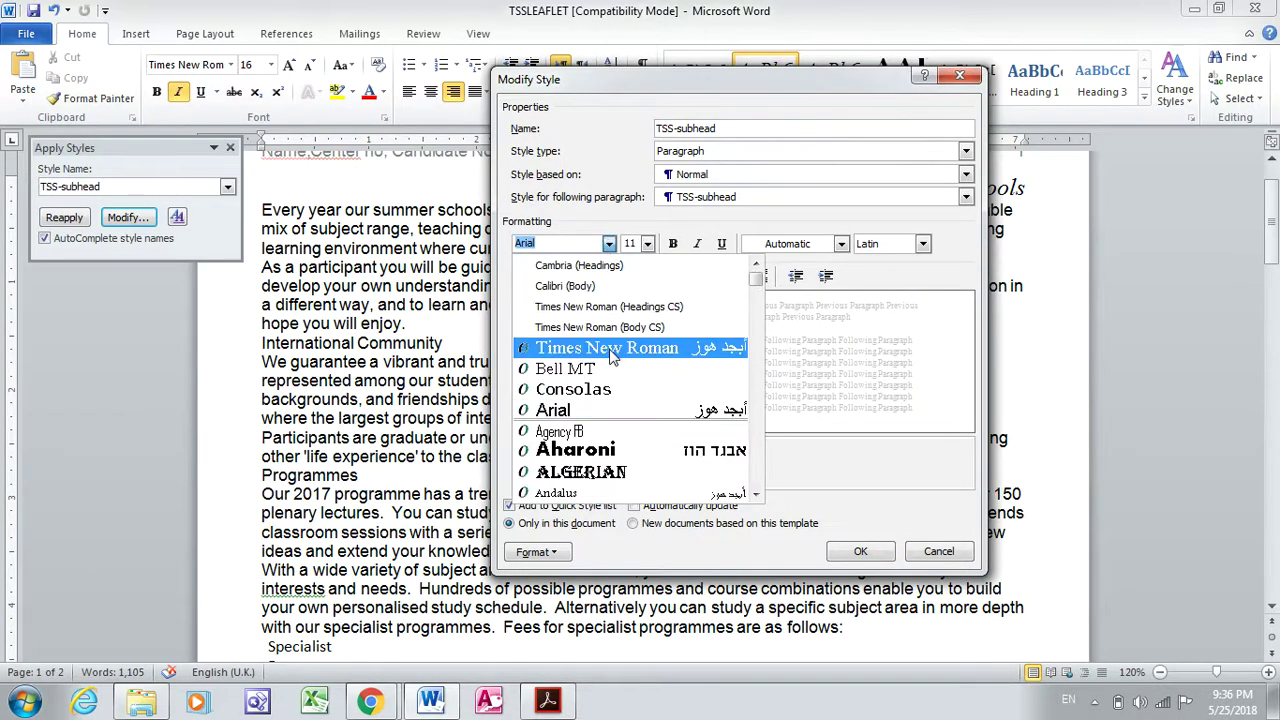
{"action": "left_click", "coordinate": [612, 350]}
{"action": "left_click", "coordinate": [647, 245]}
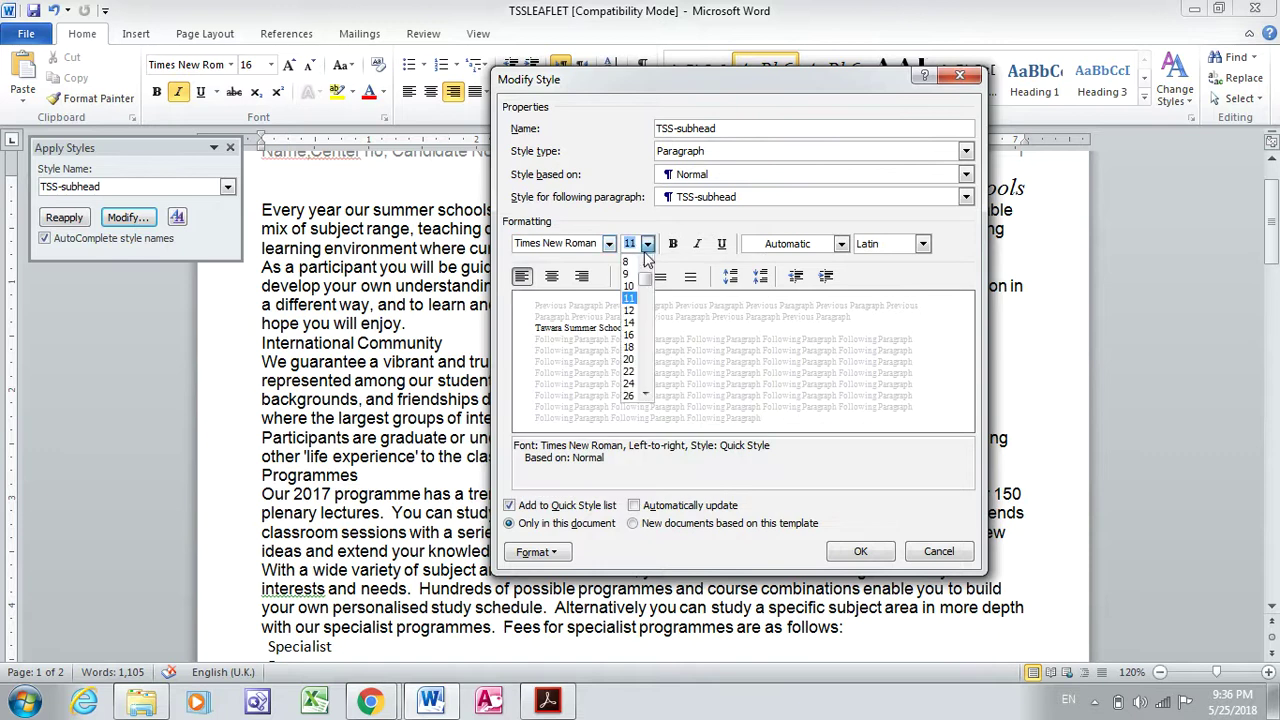
{"action": "left_click", "coordinate": [629, 322]}
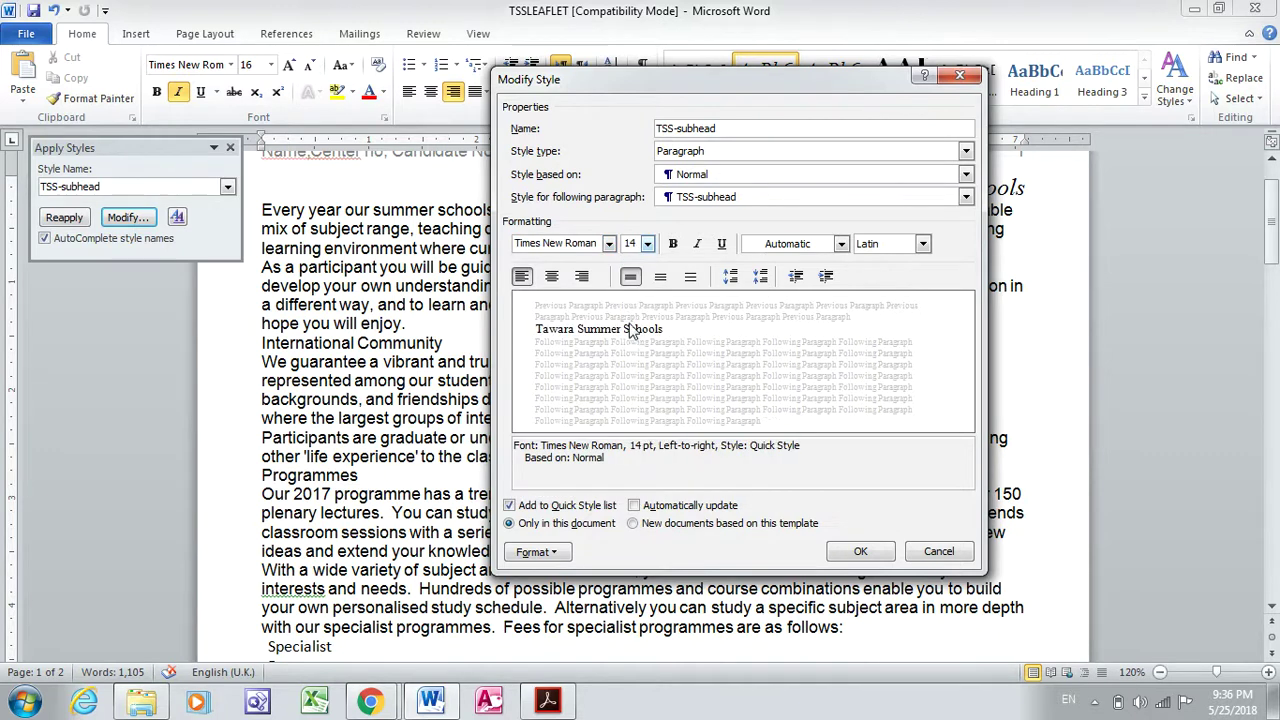
Centre the TSS-subhead style, check its enhancements in the exam paper, and make it italic and underlined.
{"action": "left_click", "coordinate": [553, 278]}
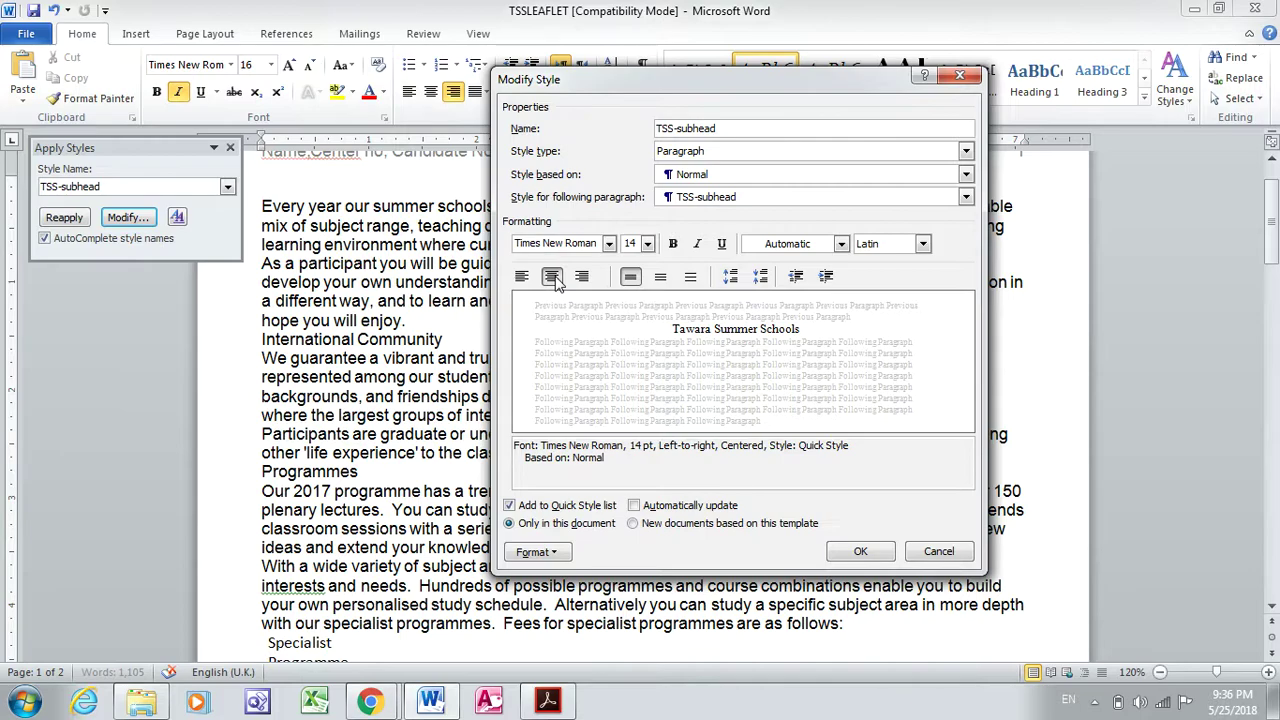
{"action": "left_click", "coordinate": [547, 700]}
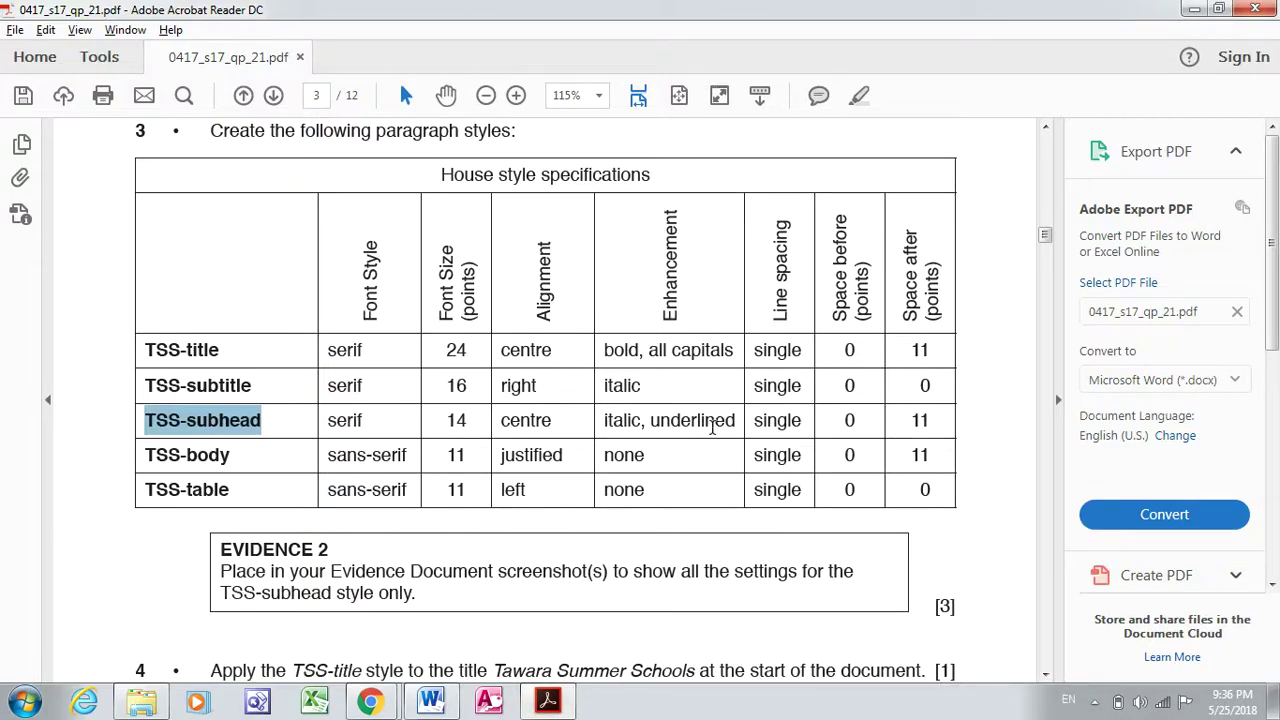
{"action": "key", "text": "alt+Tab"}
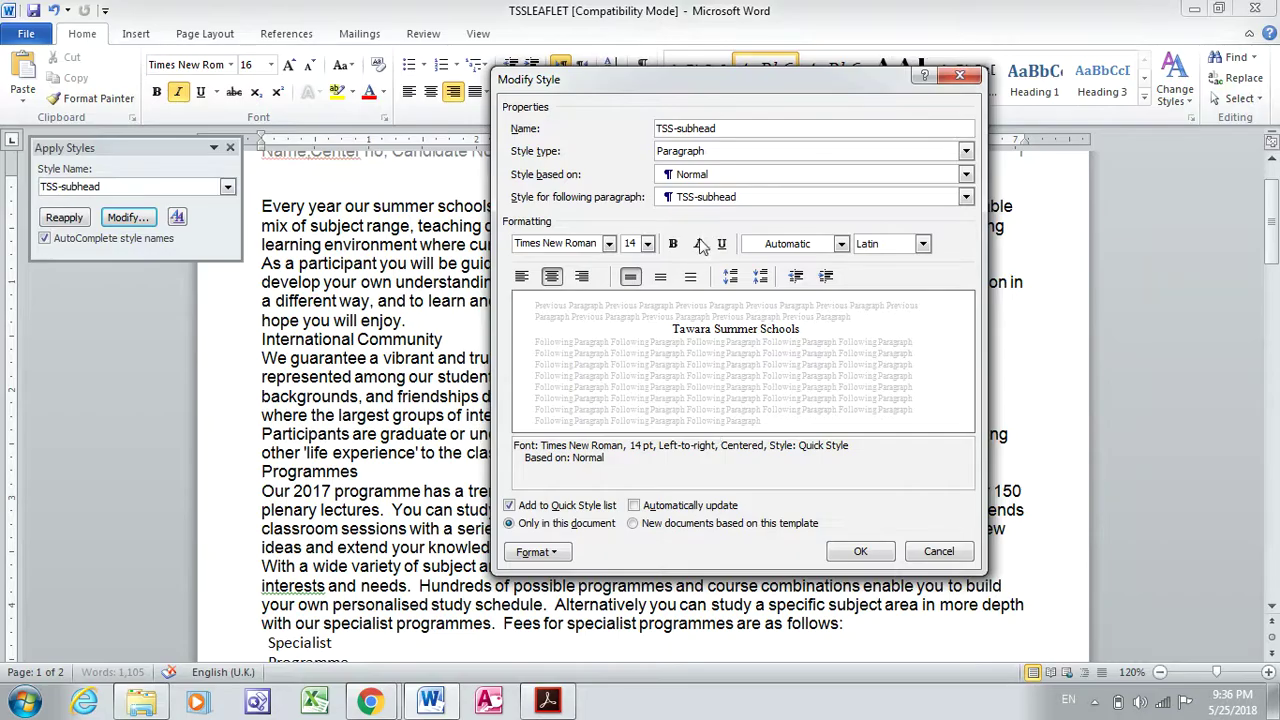
{"action": "left_click", "coordinate": [700, 245]}
{"action": "left_click", "coordinate": [722, 245]}
Check the TSS-subhead spacing in the exam paper, set the space after to 11 pt and save the style changes.
{"action": "key", "text": "alt+Tab"}
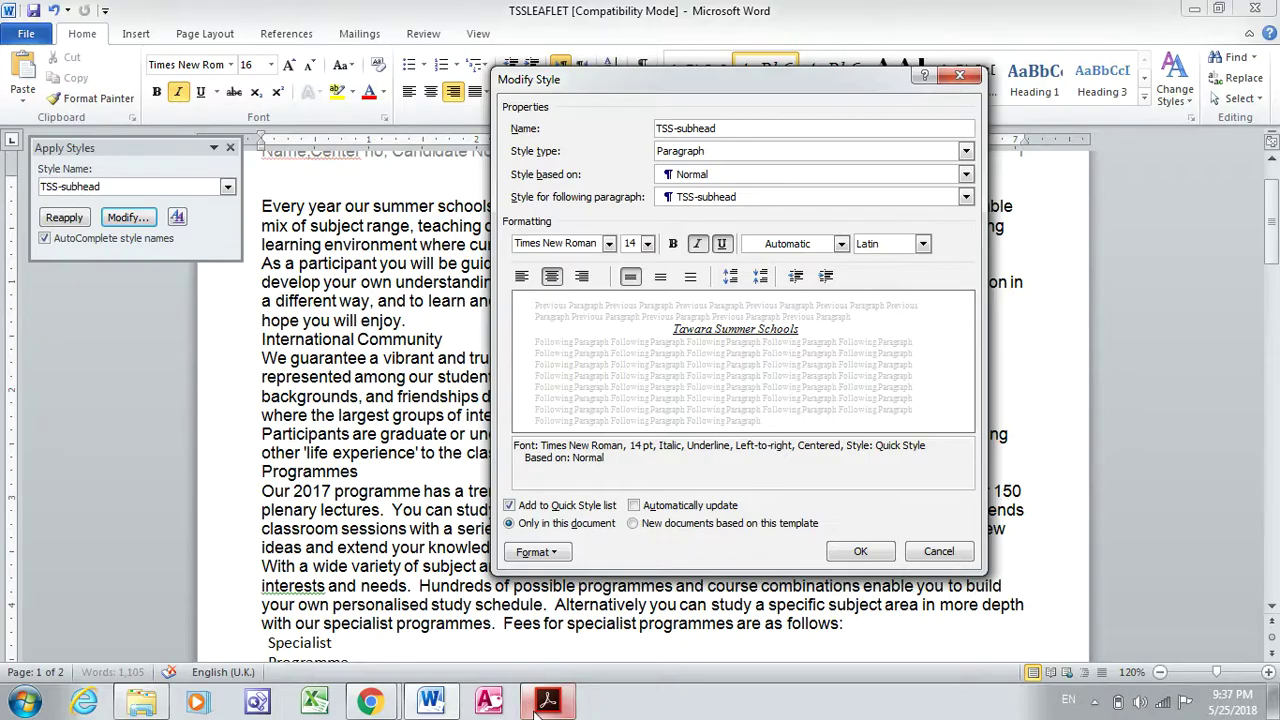
{"action": "left_click", "coordinate": [547, 700]}
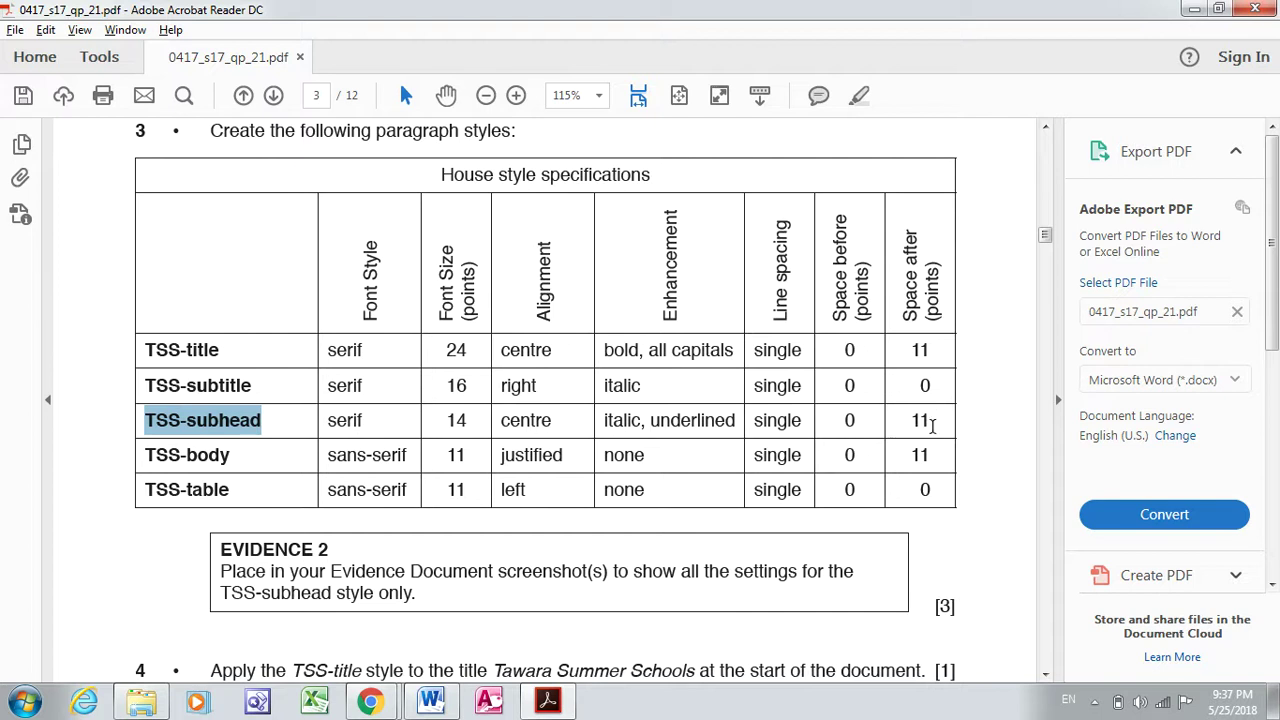
{"action": "key", "text": "alt+Tab"}
{"action": "left_click", "coordinate": [554, 553]}
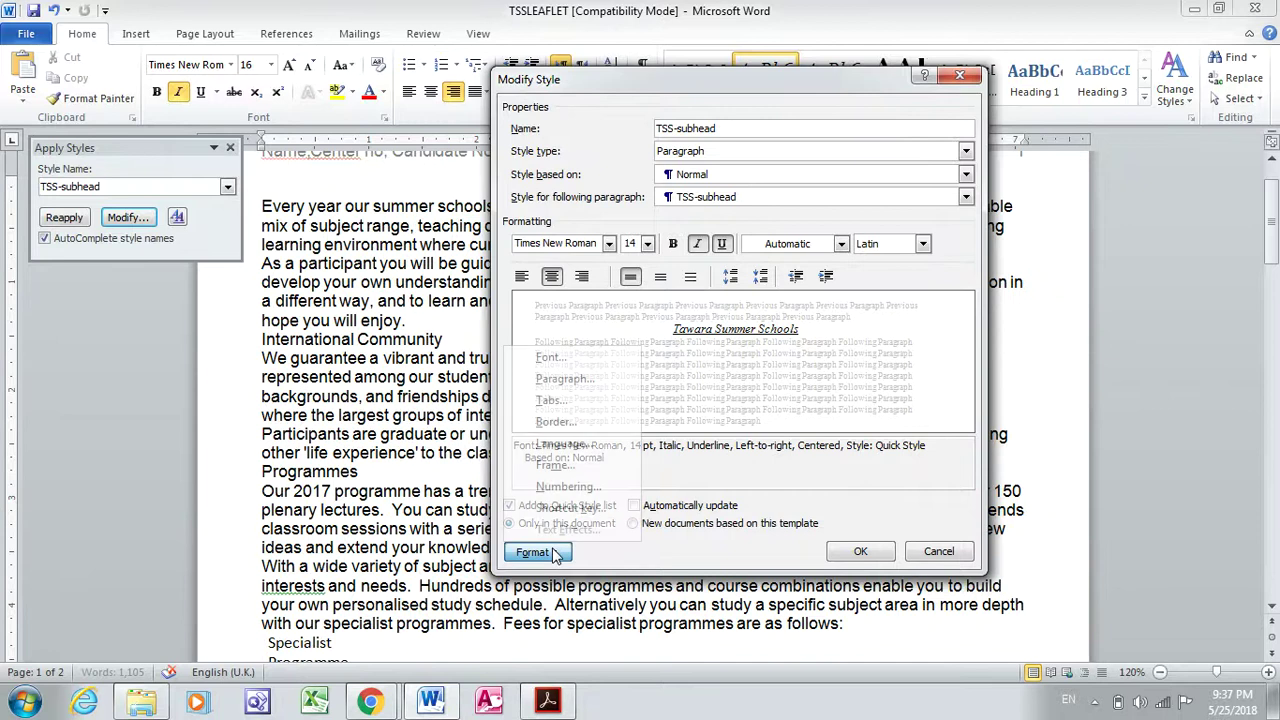
{"action": "left_click", "coordinate": [592, 386]}
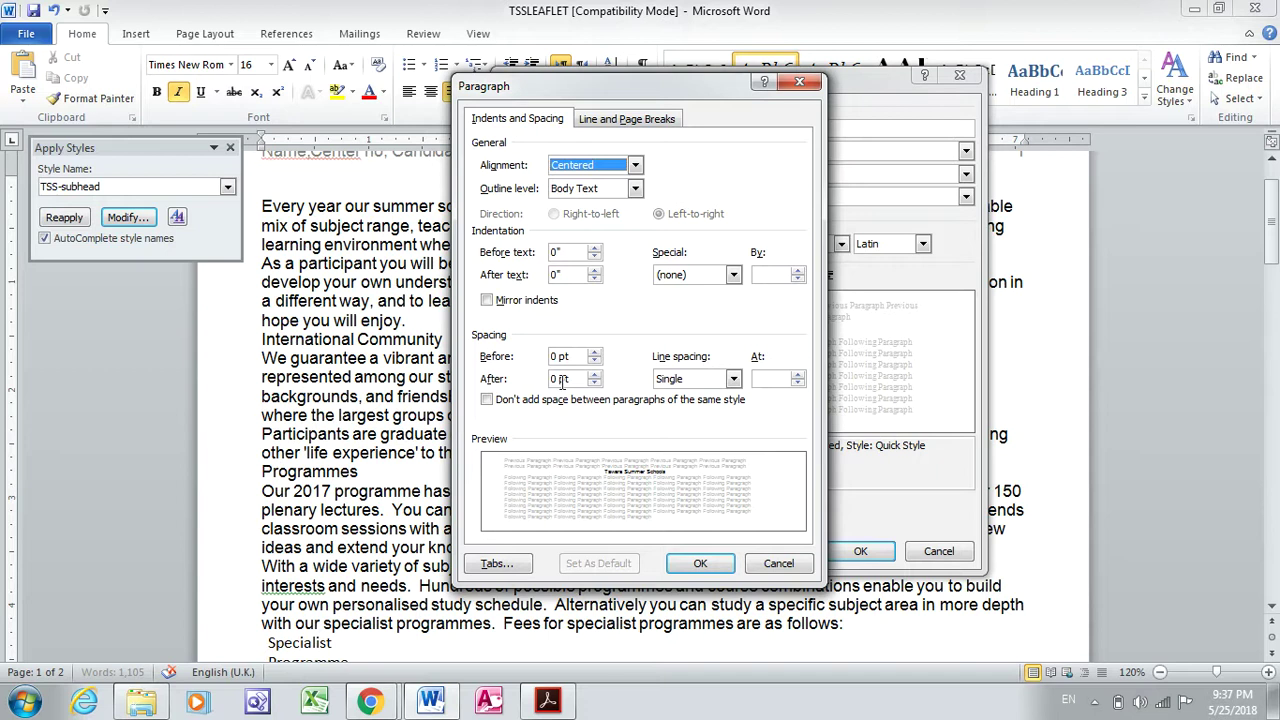
{"action": "left_click", "coordinate": [557, 378]}
{"action": "key", "text": "BackSpace"}
{"action": "type", "text": "11"}
{"action": "left_click", "coordinate": [701, 561]}
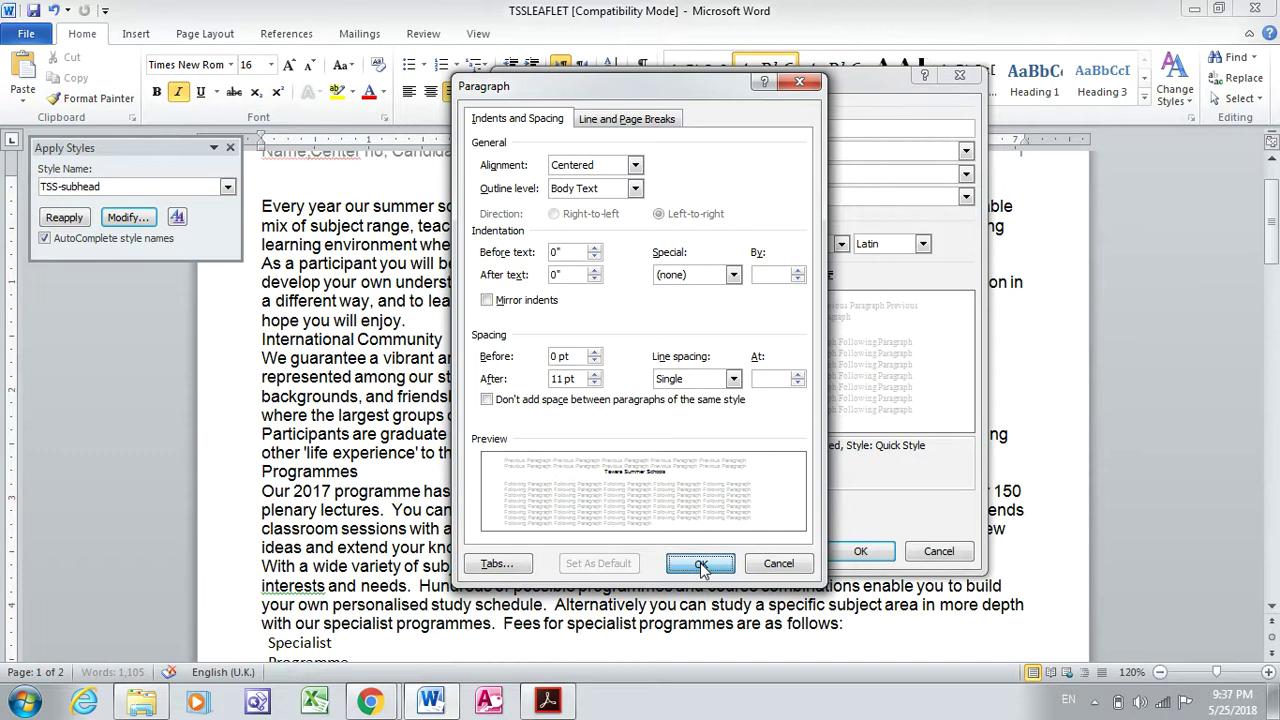
{"action": "left_click", "coordinate": [855, 553]}
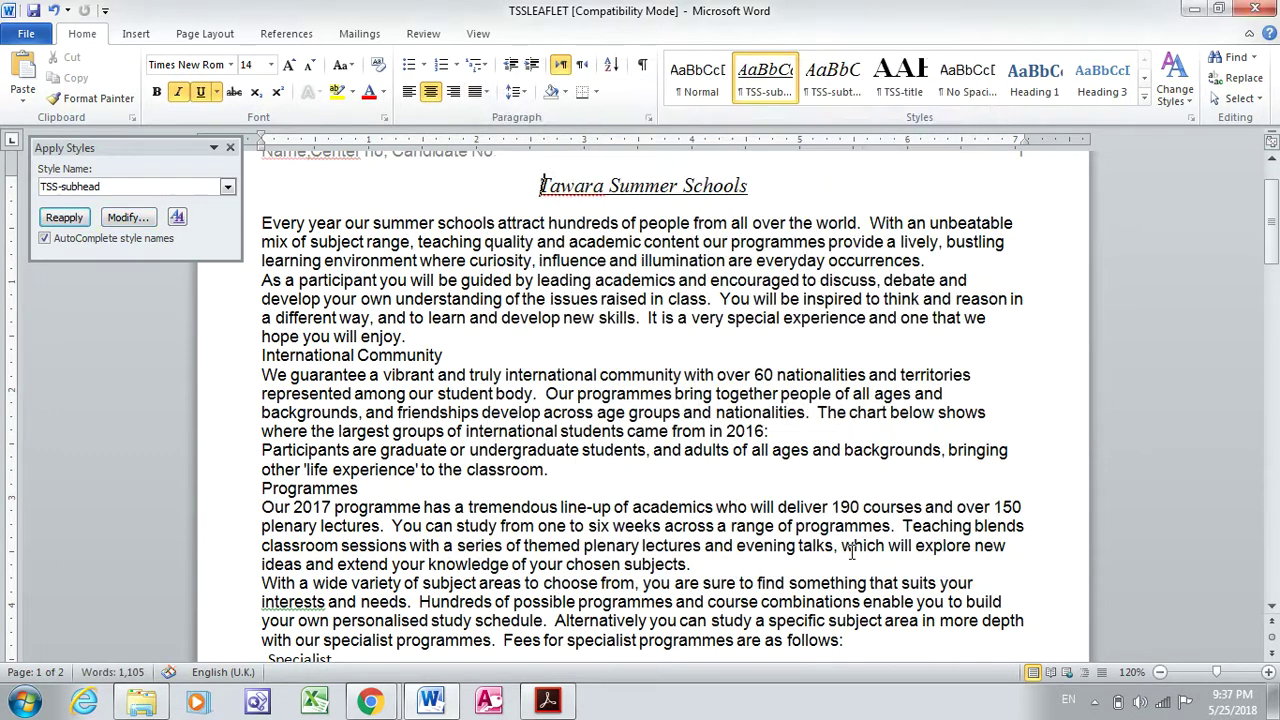
Look up the TSS-body row in the exam paper and create a new style named TSS-body in TSSLEAFLET.
{"action": "key", "text": "alt+Tab"}
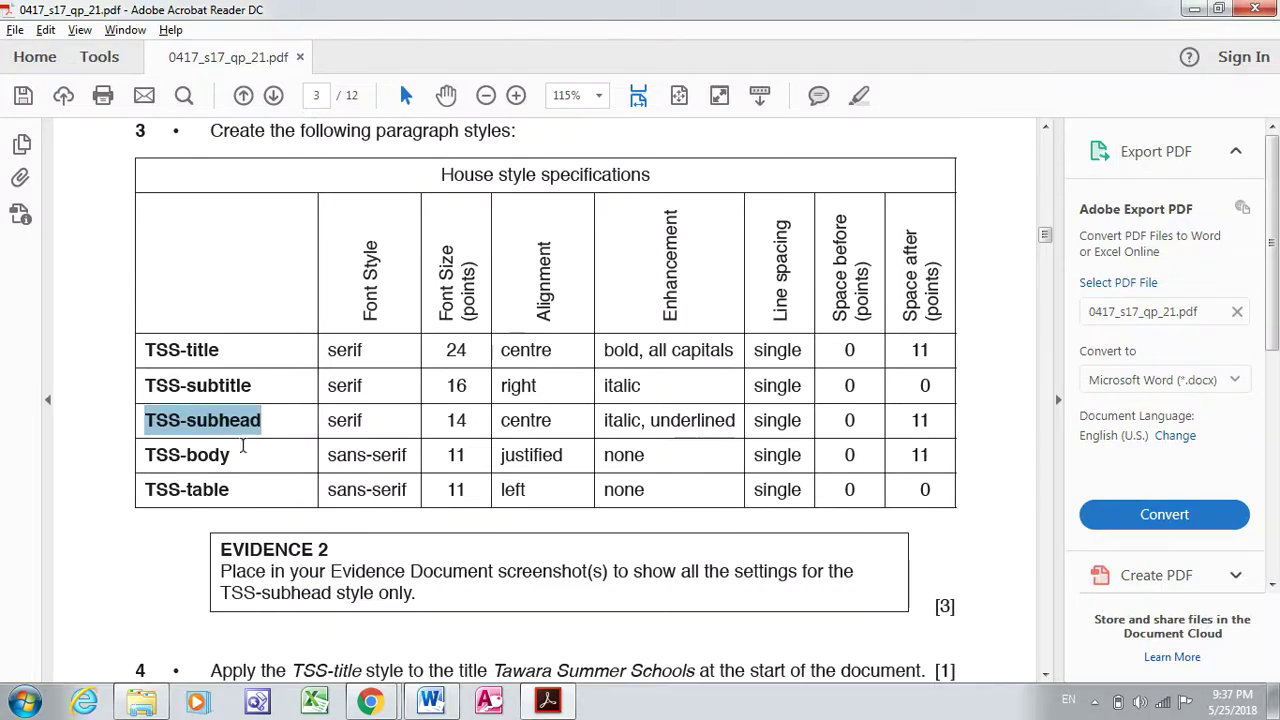
{"action": "left_click_drag", "start_coordinate": [231, 455], "coordinate": [148, 456]}
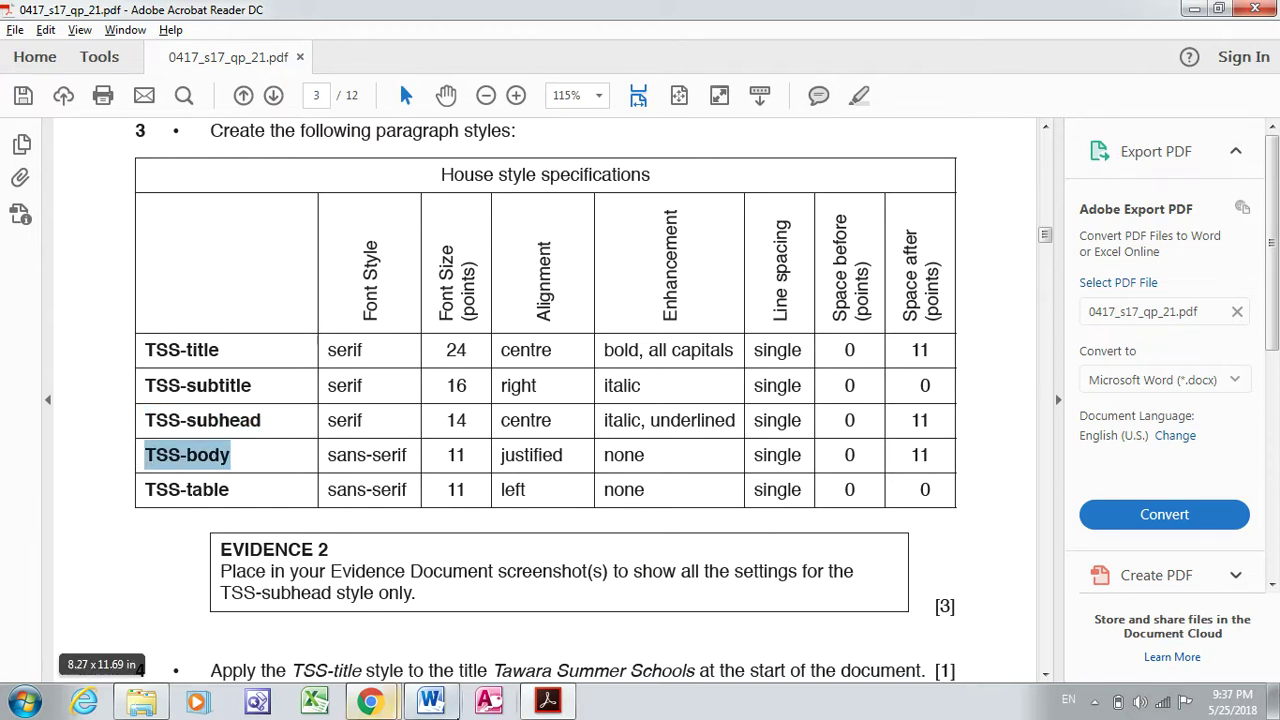
{"action": "left_click", "coordinate": [440, 697]}
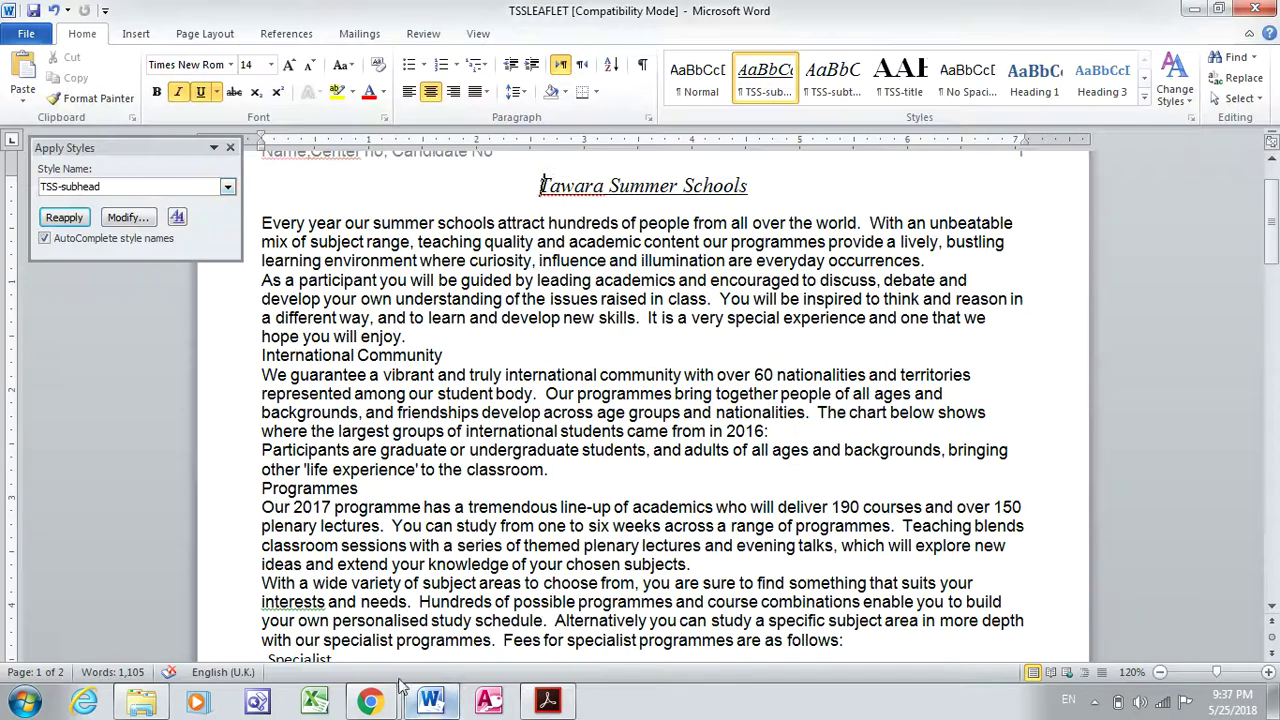
{"action": "left_click", "coordinate": [152, 191]}
{"action": "key", "text": "BackSpace"}
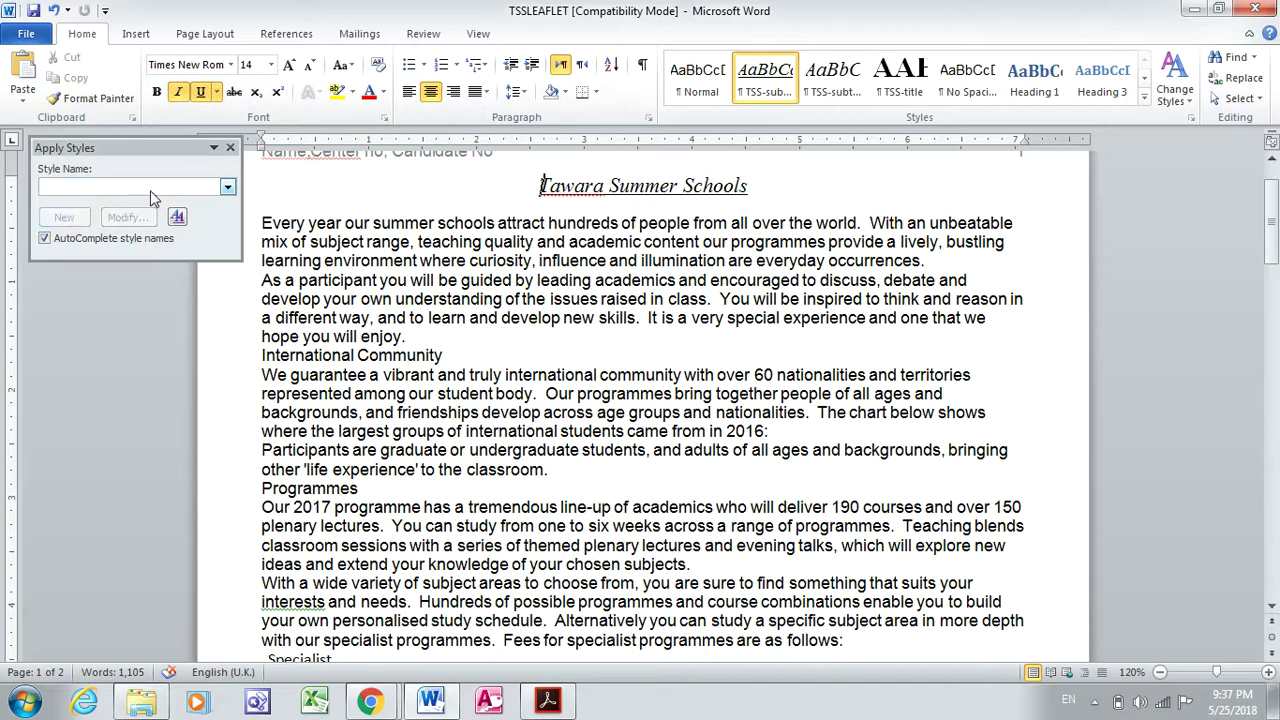
{"action": "type", "text": "TSS-body"}
{"action": "left_click", "coordinate": [64, 218]}
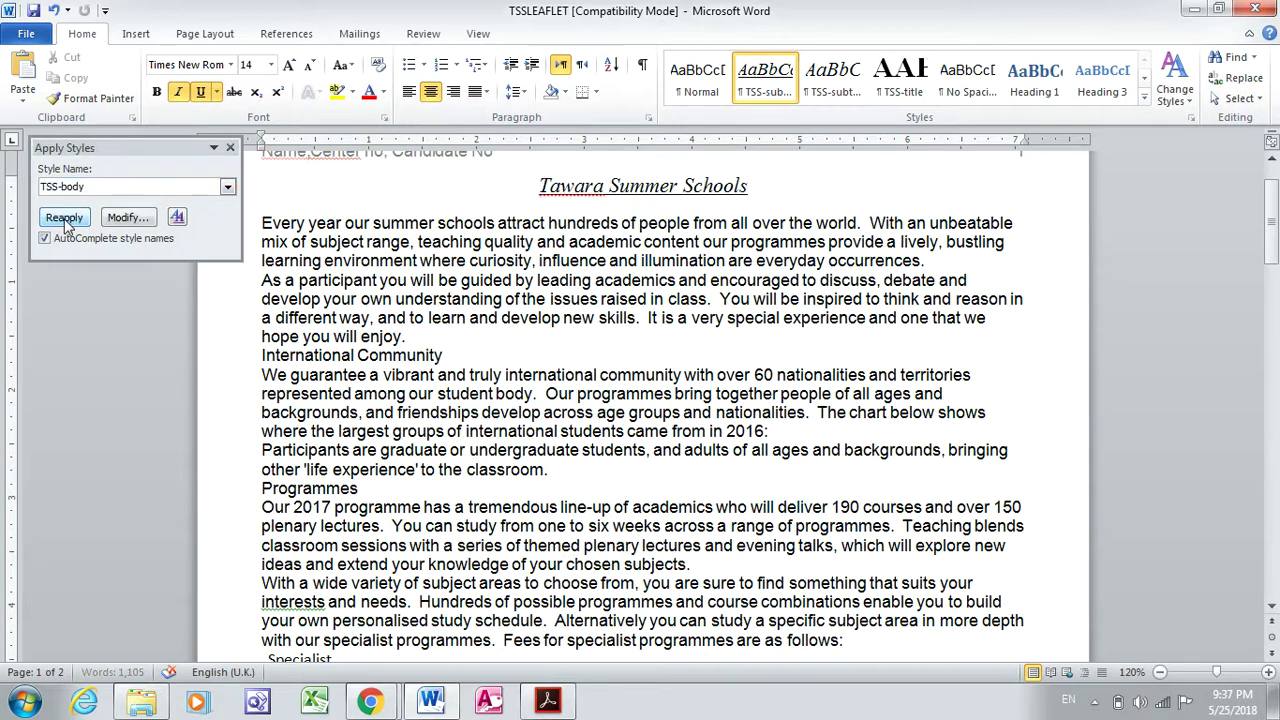
Base the TSS-body style on Normal and check its font style and size against the exam paper.
{"action": "left_click", "coordinate": [128, 218]}
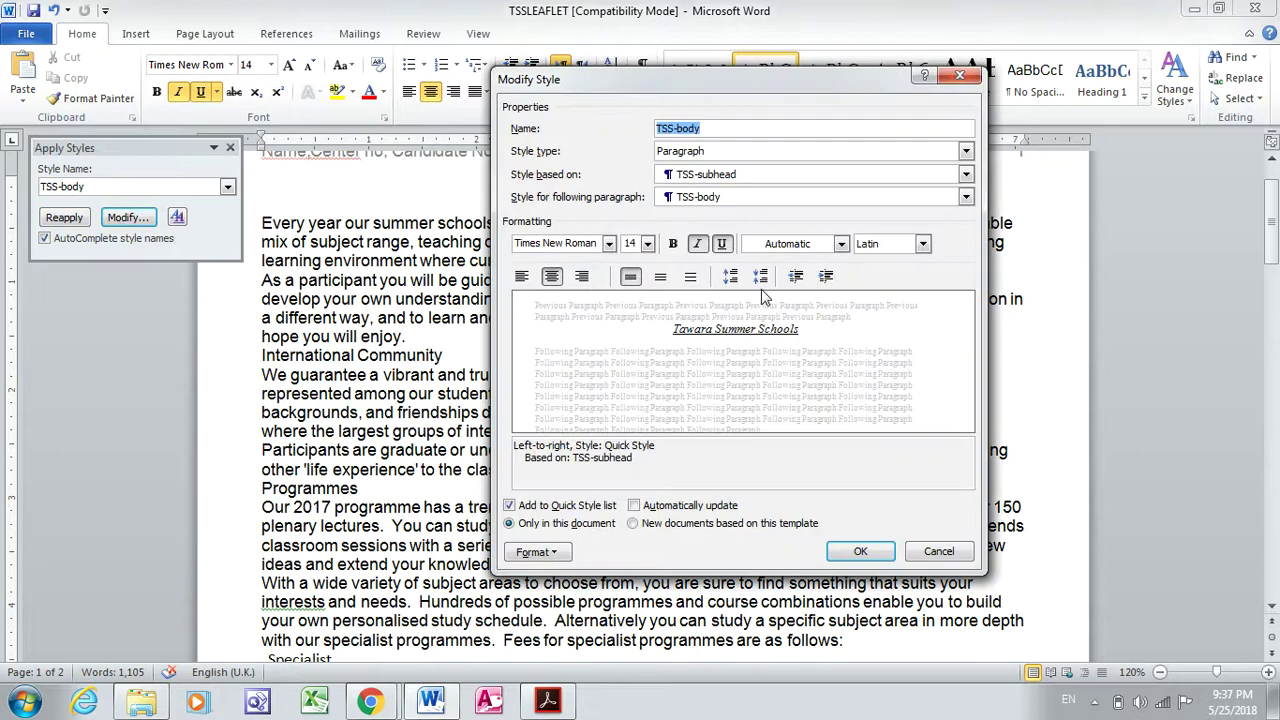
{"action": "left_click", "coordinate": [730, 174]}
{"action": "left_click", "coordinate": [719, 204]}
{"action": "key", "text": "alt+Tab"}
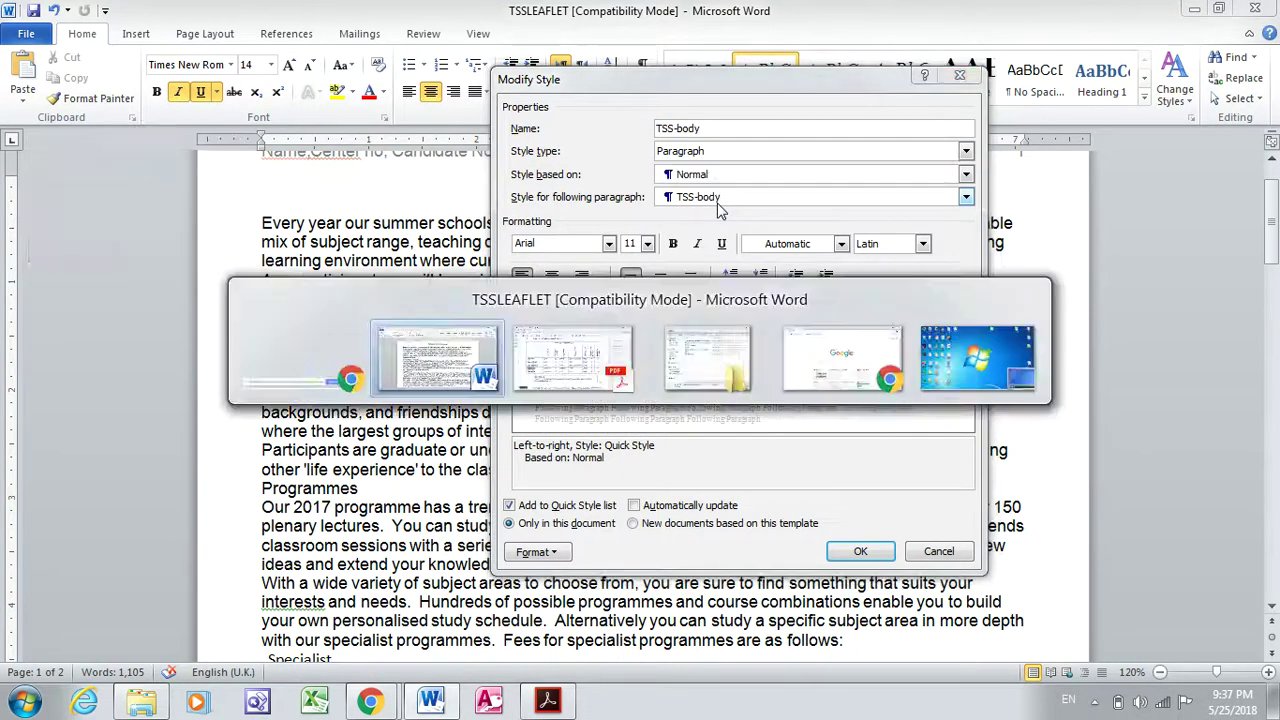
{"action": "left_click", "coordinate": [547, 700]}
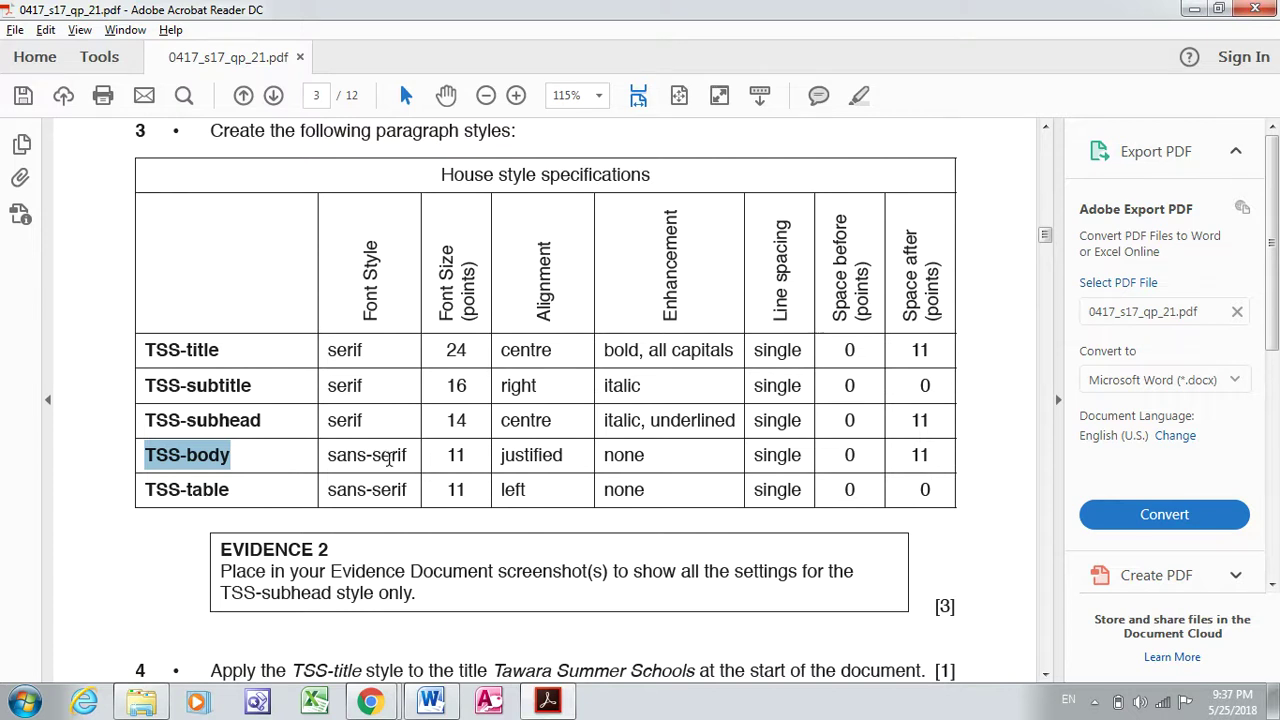
{"action": "left_click", "coordinate": [431, 700]}
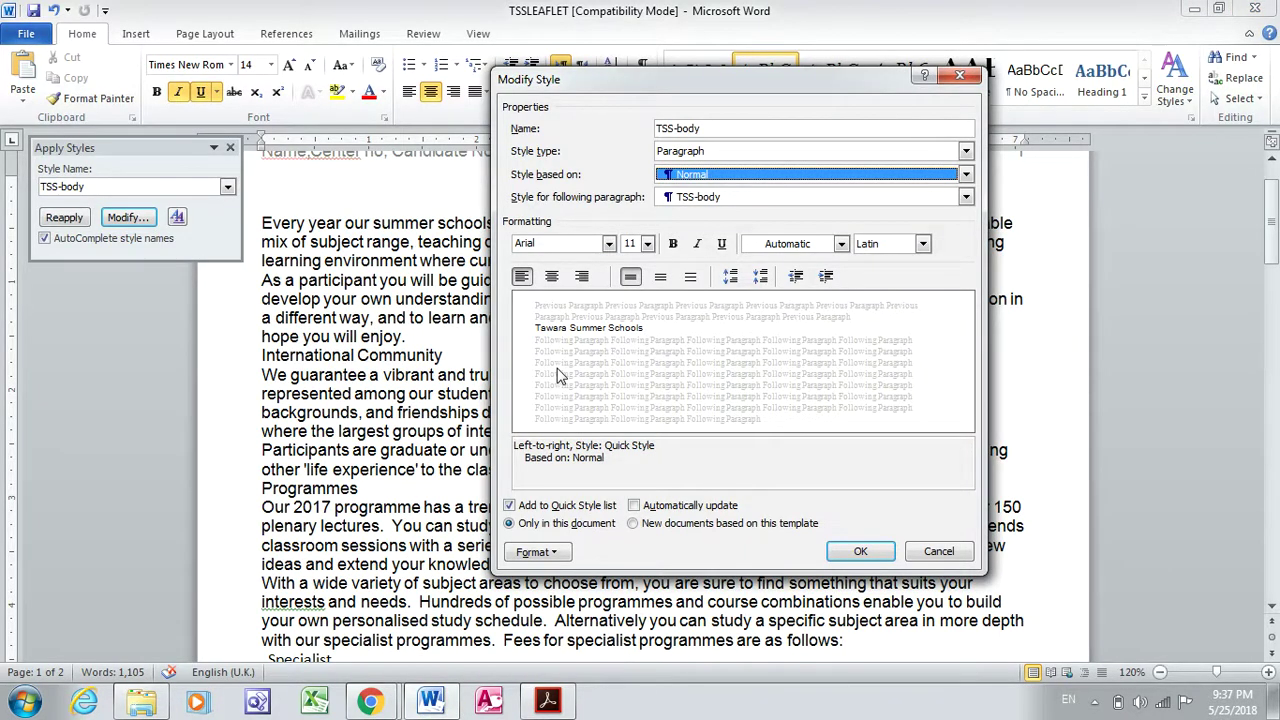
{"action": "left_click", "coordinate": [550, 700]}
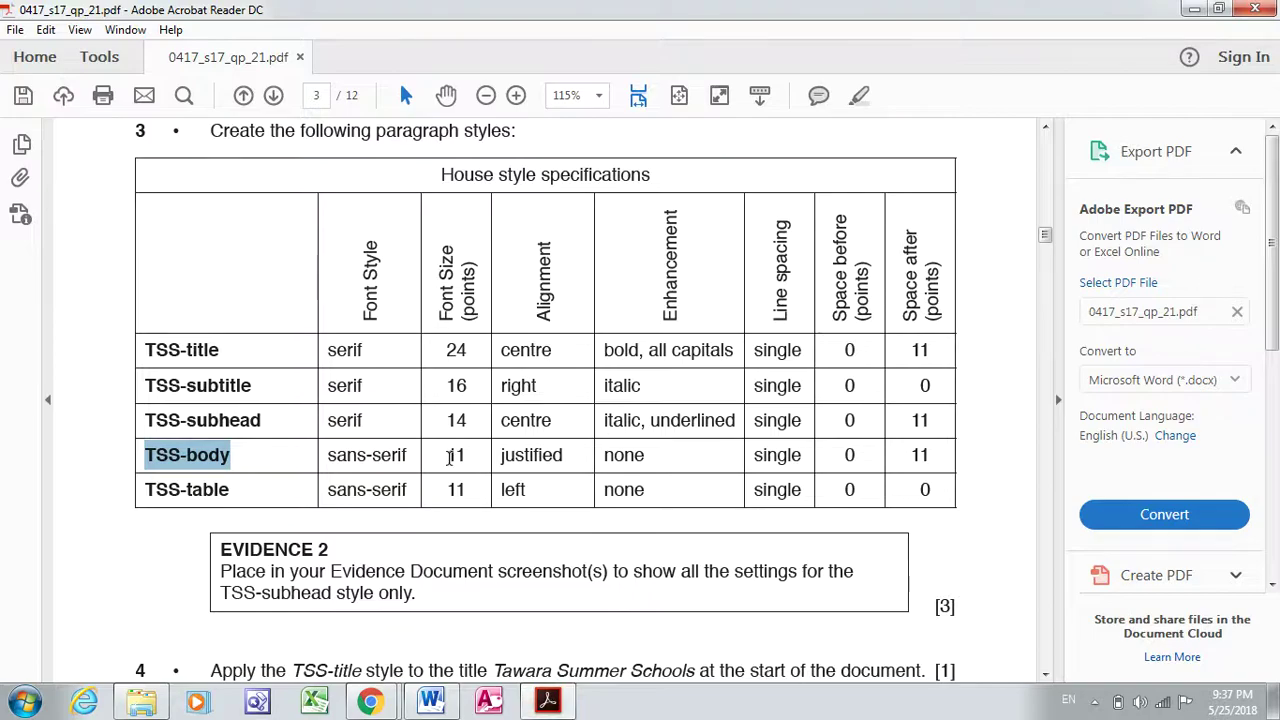
{"action": "left_click", "coordinate": [431, 700]}
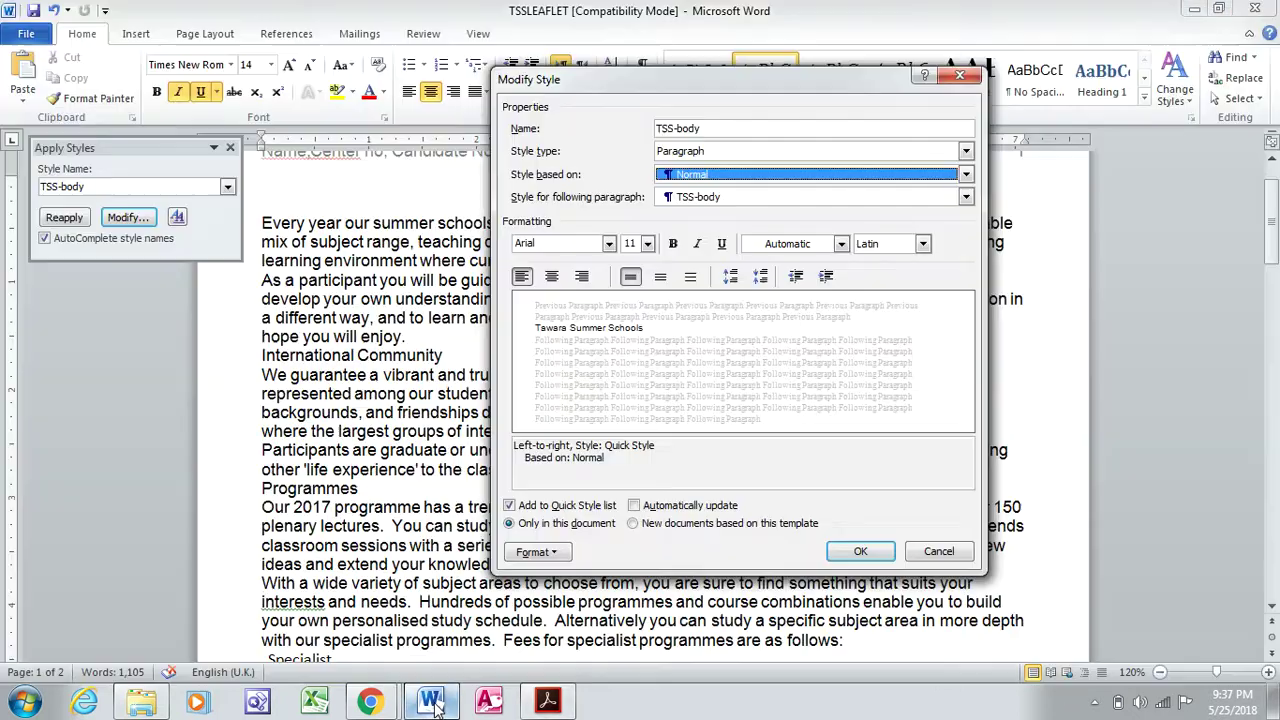
Set the TSS-body style's paragraph alignment to Justified.
{"action": "left_click", "coordinate": [560, 555]}
{"action": "left_click", "coordinate": [595, 376]}
{"action": "left_click", "coordinate": [635, 164]}
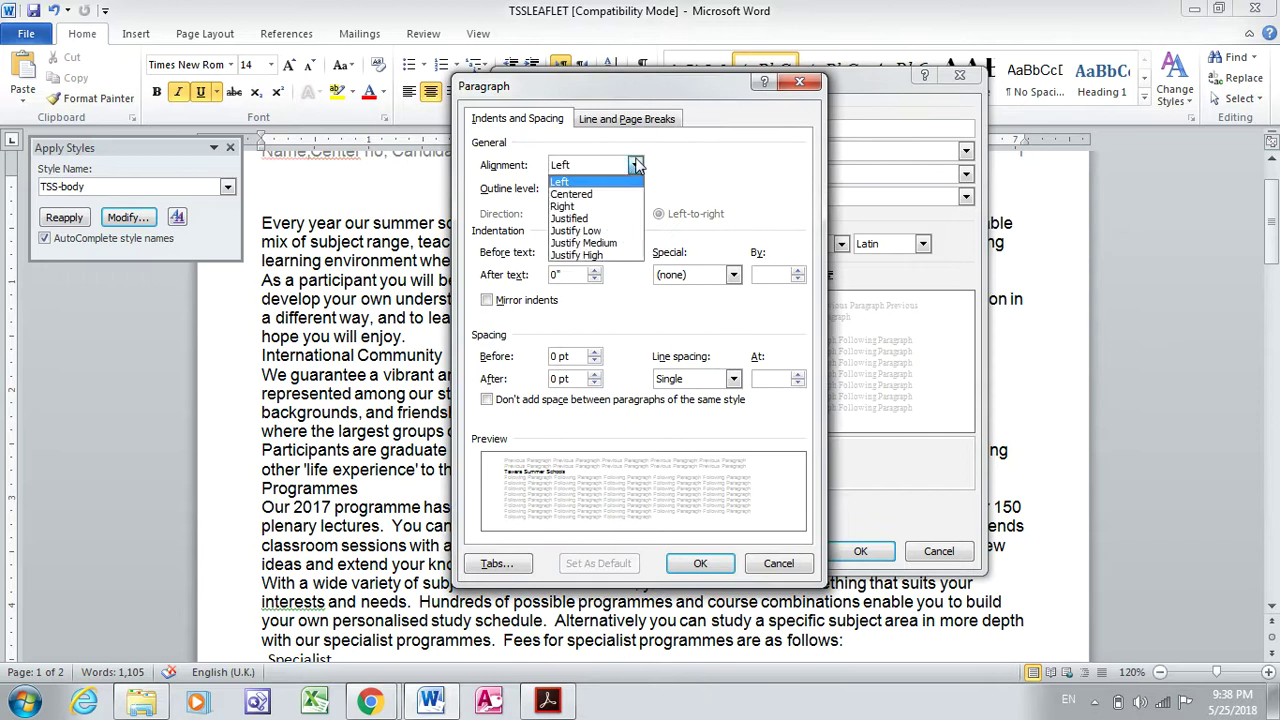
{"action": "left_click", "coordinate": [609, 219]}
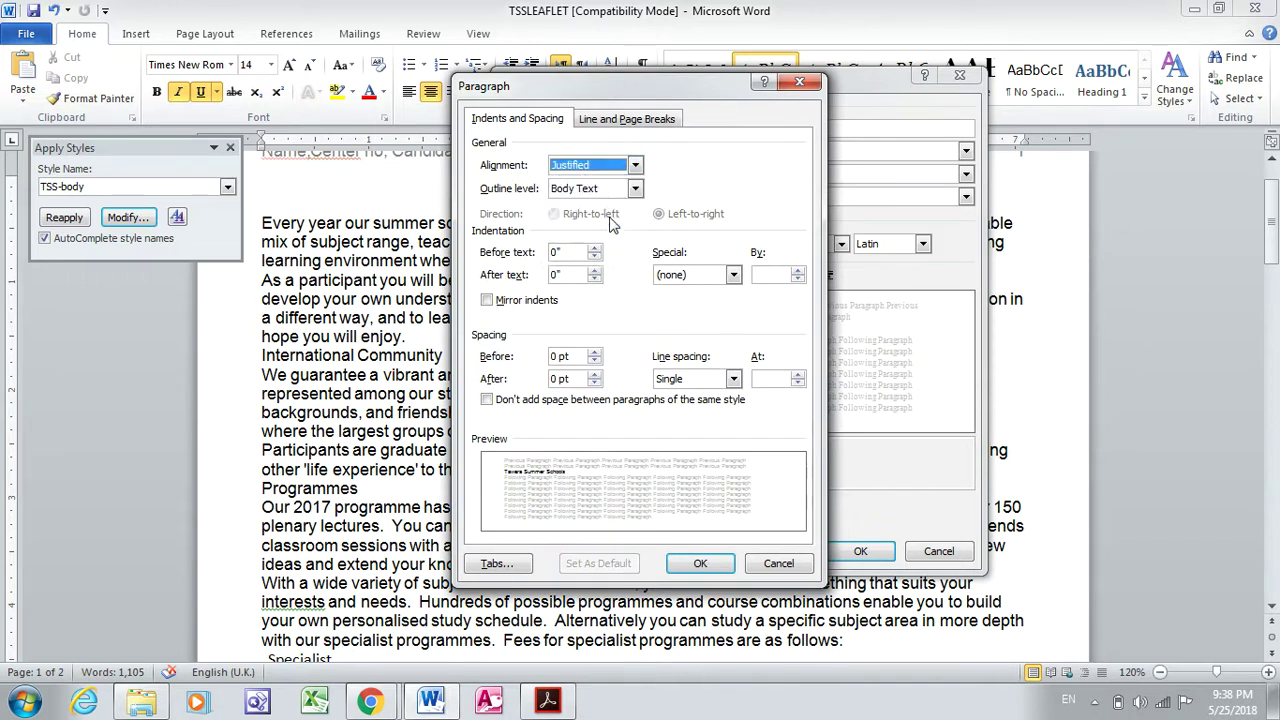
Check the TSS-body spacing in the exam paper, set the space after to 11 pt and save the style changes.
{"action": "left_click", "coordinate": [550, 701]}
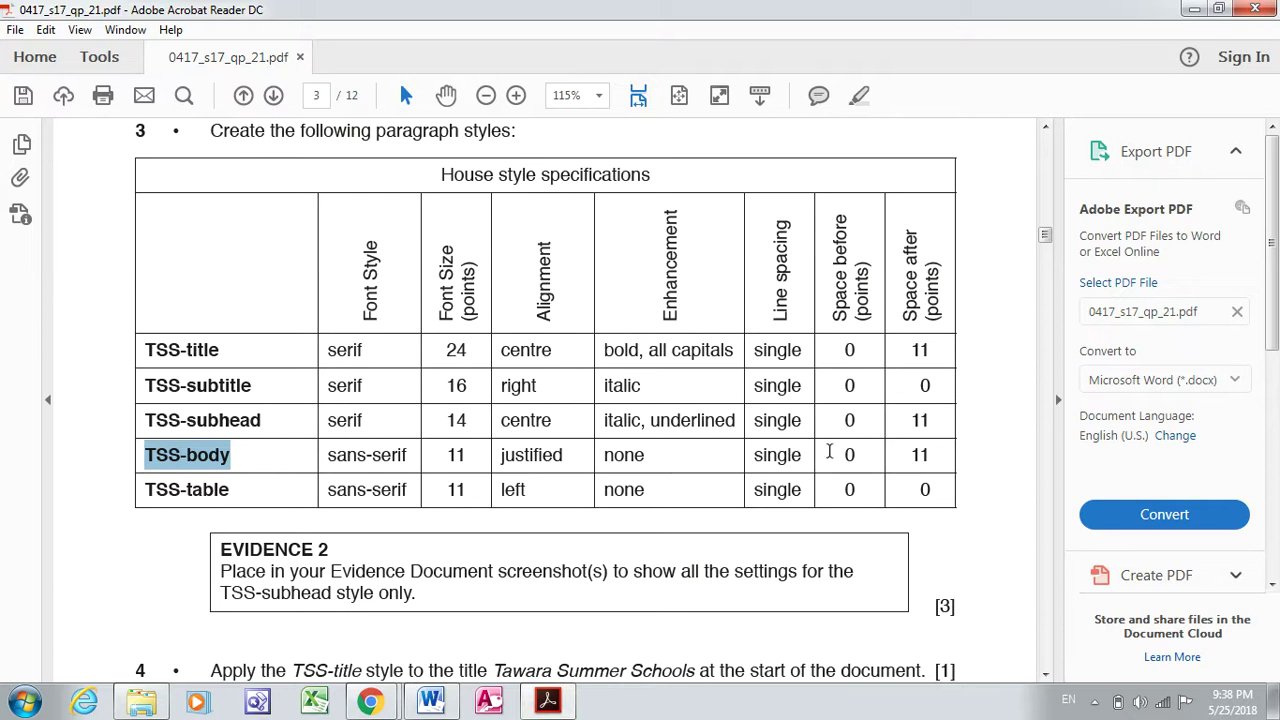
{"action": "left_click", "coordinate": [431, 701]}
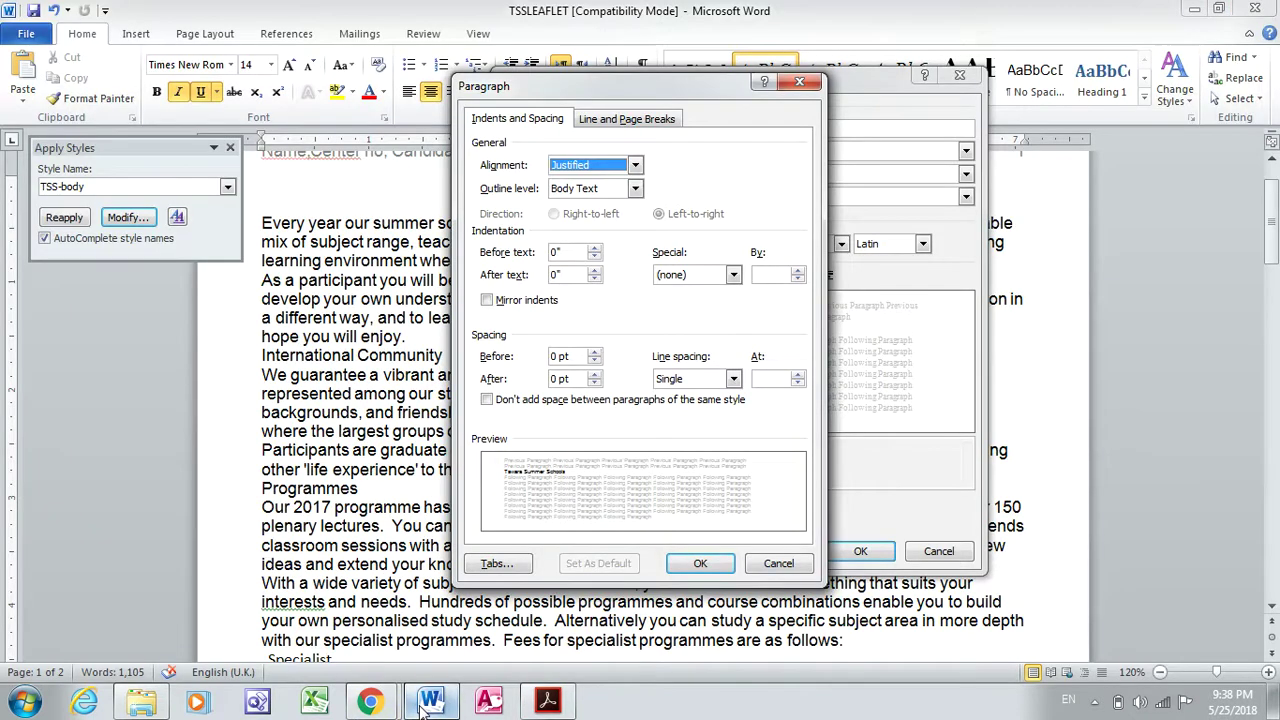
{"action": "left_click", "coordinate": [559, 380]}
{"action": "key", "text": "BackSpace"}
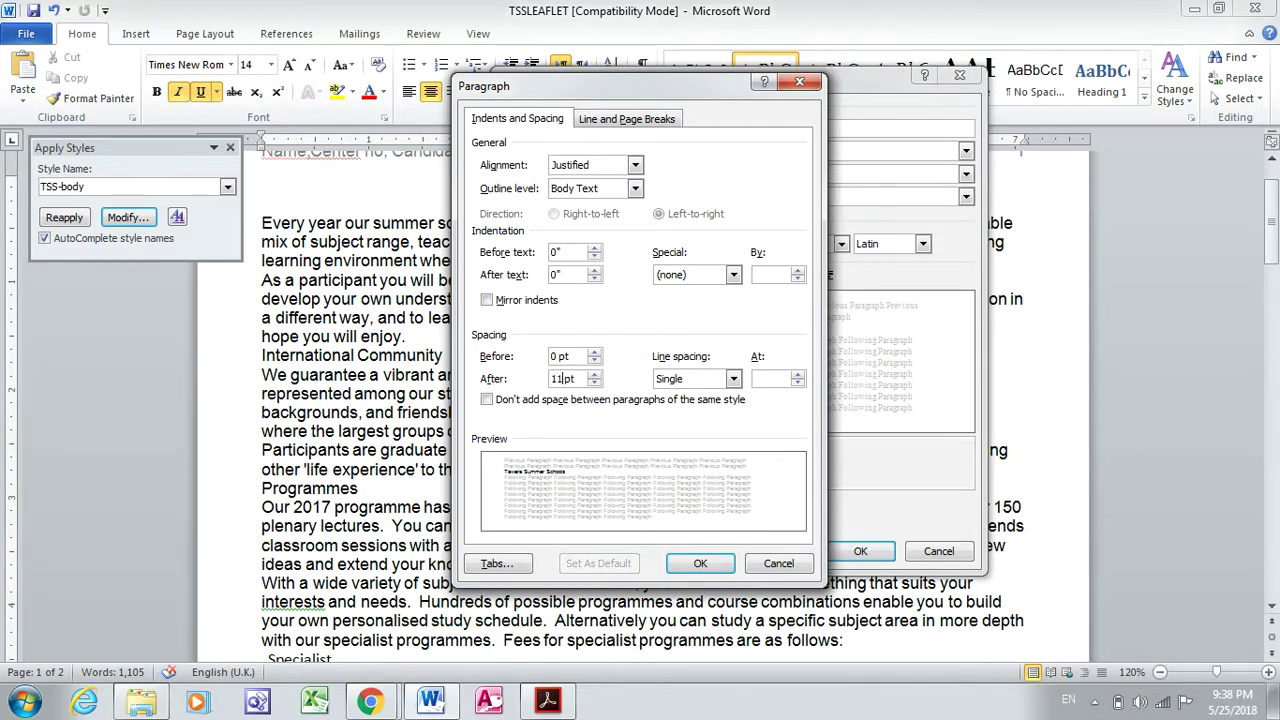
{"action": "left_click", "coordinate": [703, 565]}
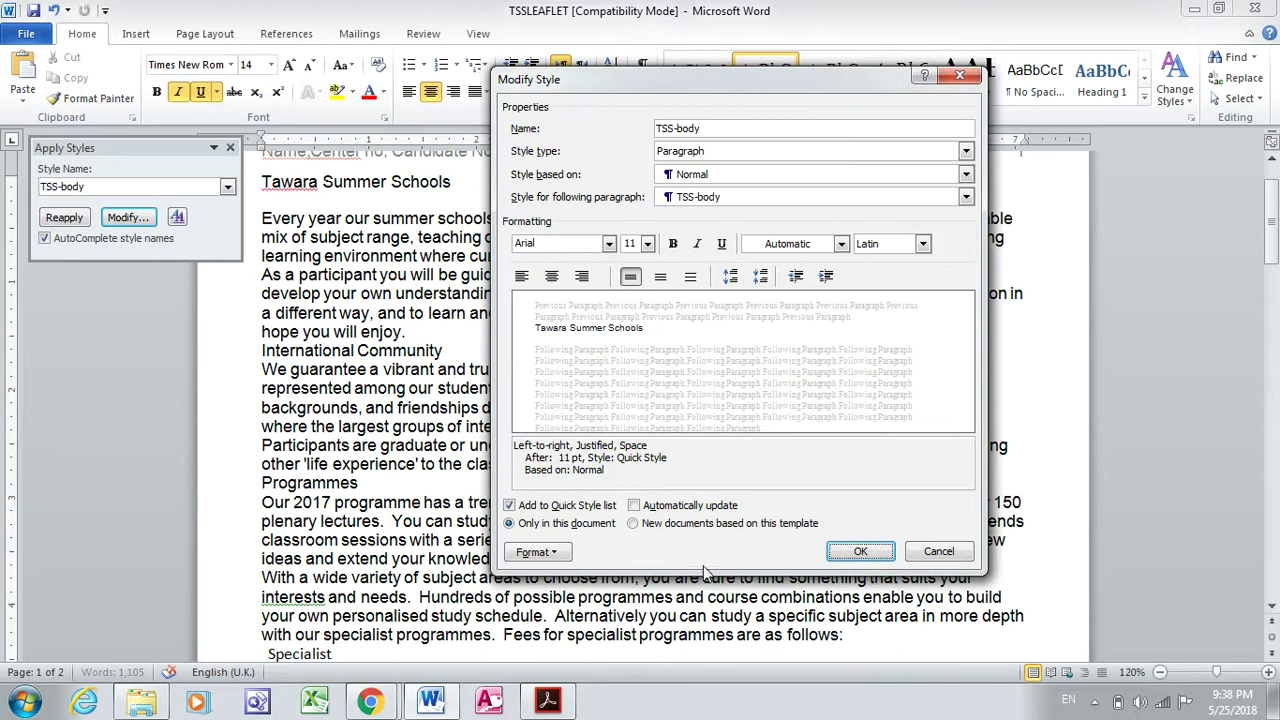
{"action": "left_click", "coordinate": [858, 552]}
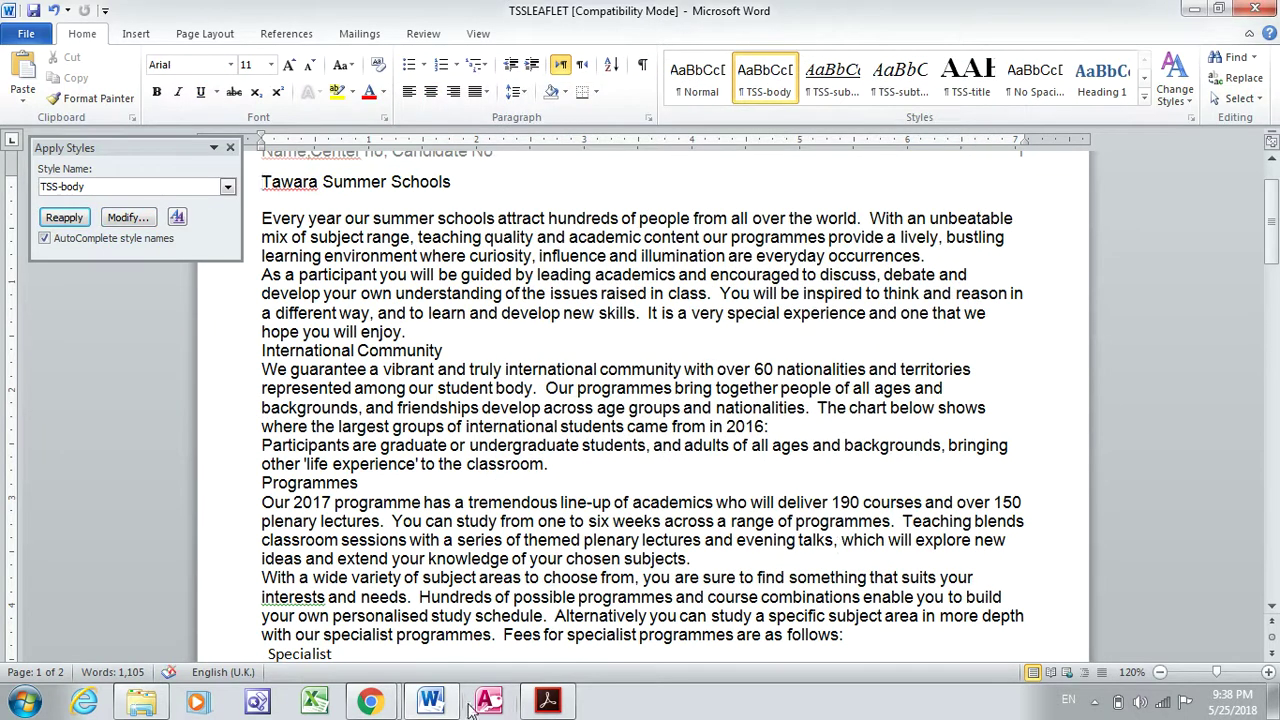
Look up the TSS-table row in the exam paper and create a new style named TSS-table in TSSLEAFLET.
{"action": "left_click", "coordinate": [547, 703]}
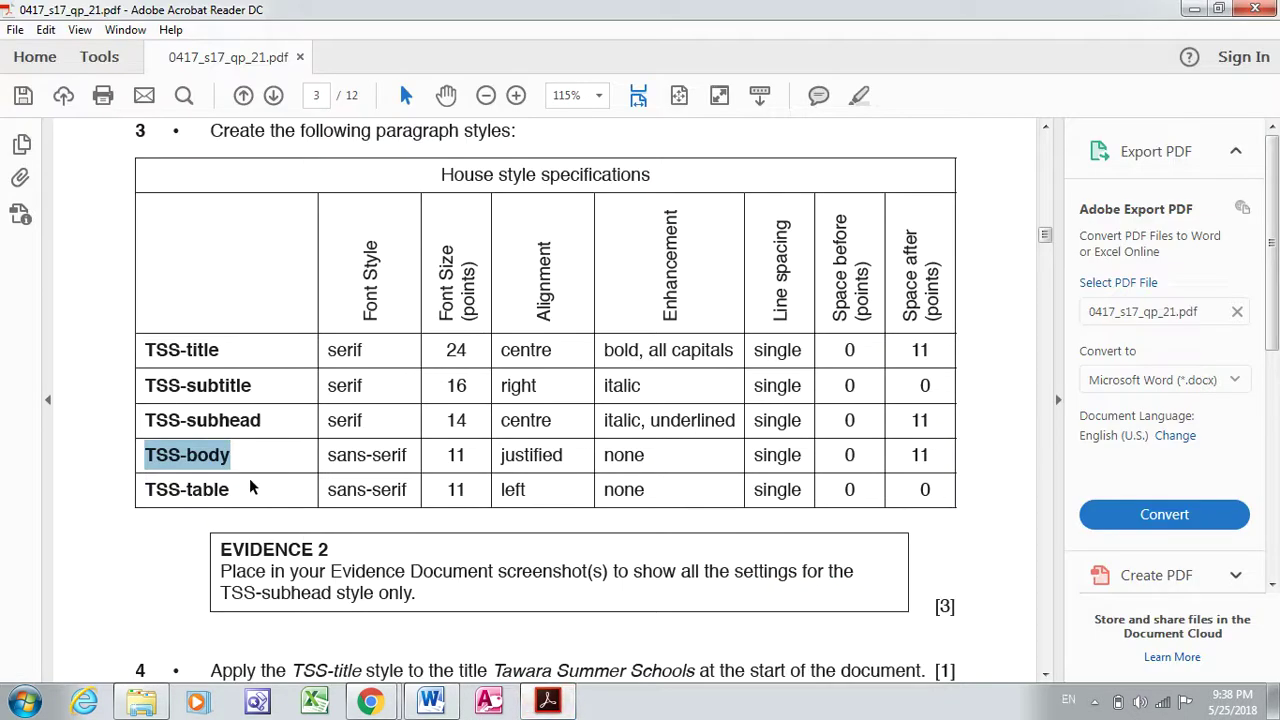
{"action": "left_click", "coordinate": [431, 700]}
{"action": "left_click", "coordinate": [93, 186]}
{"action": "left_click", "coordinate": [93, 186]}
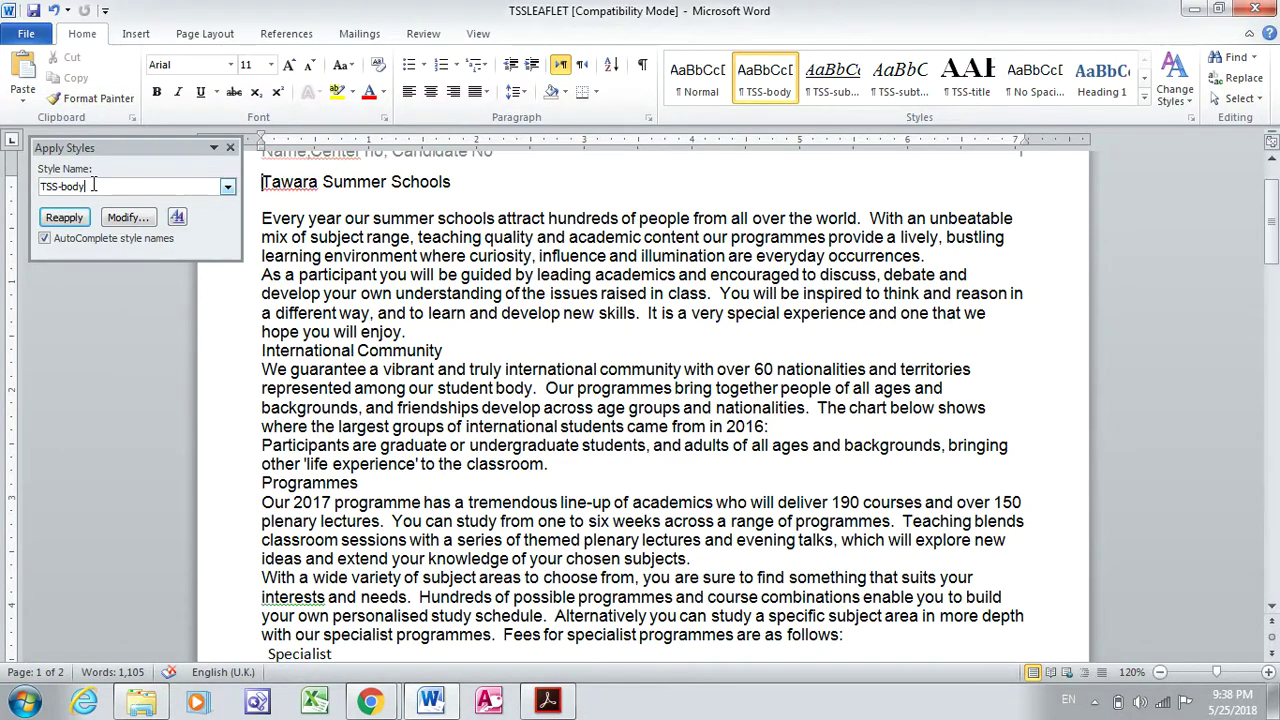
{"action": "key", "text": "BackSpace"}
{"action": "key", "text": "BackSpace"}
{"action": "type", "text": "table"}
{"action": "left_click", "coordinate": [64, 217]}
Base the TSS-table style on Normal and check its font style and size against the exam paper.
{"action": "left_click", "coordinate": [126, 218]}
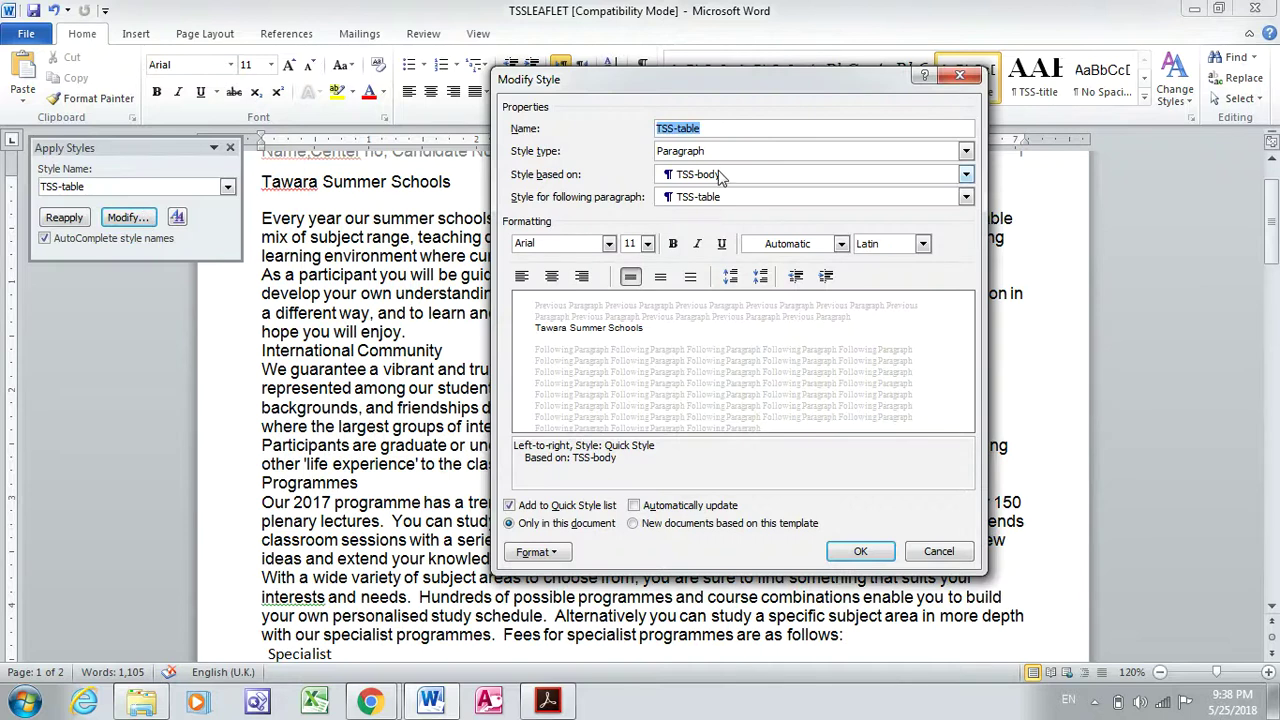
{"action": "left_click", "coordinate": [722, 177]}
{"action": "left_click", "coordinate": [712, 205]}
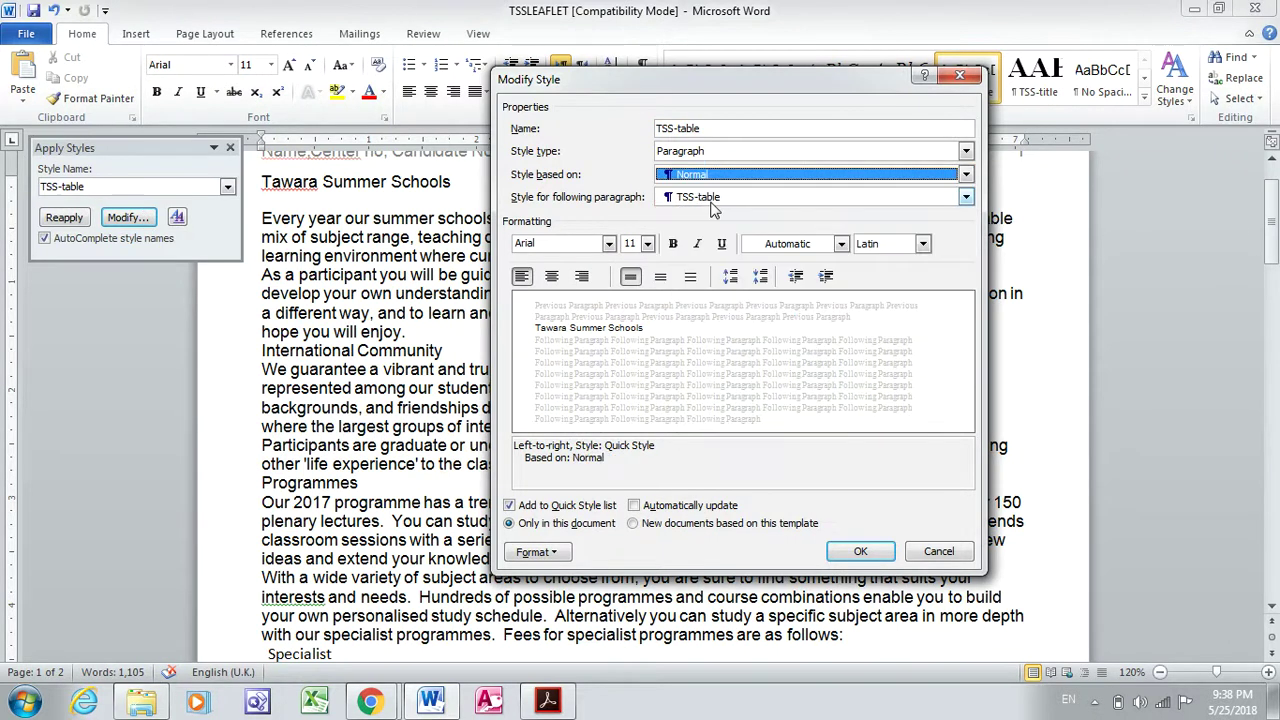
{"action": "left_click", "coordinate": [547, 700]}
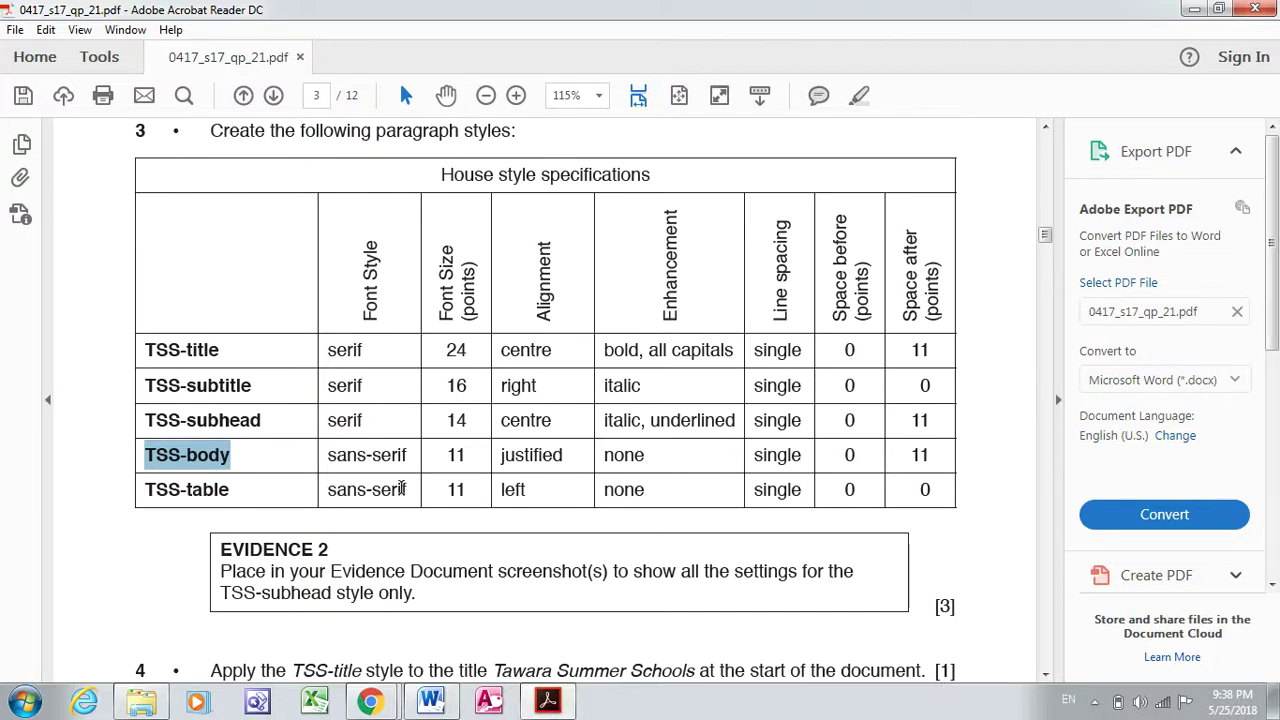
{"action": "left_click", "coordinate": [371, 489]}
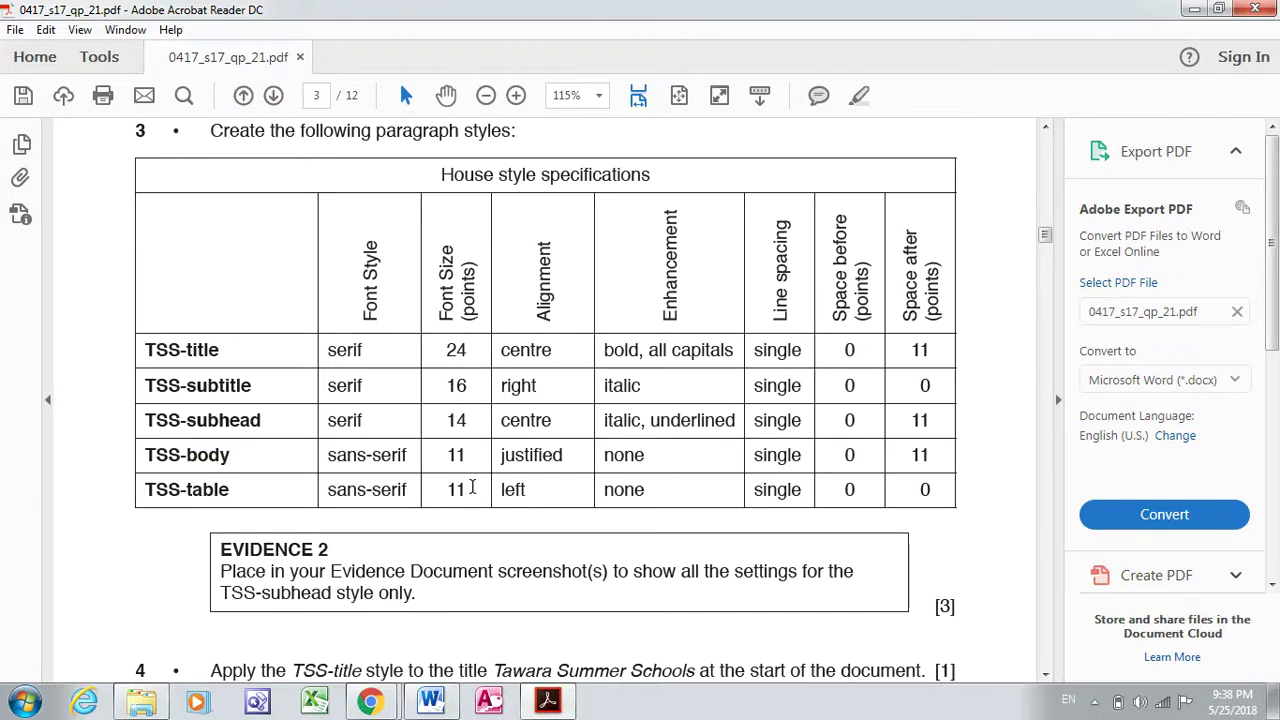
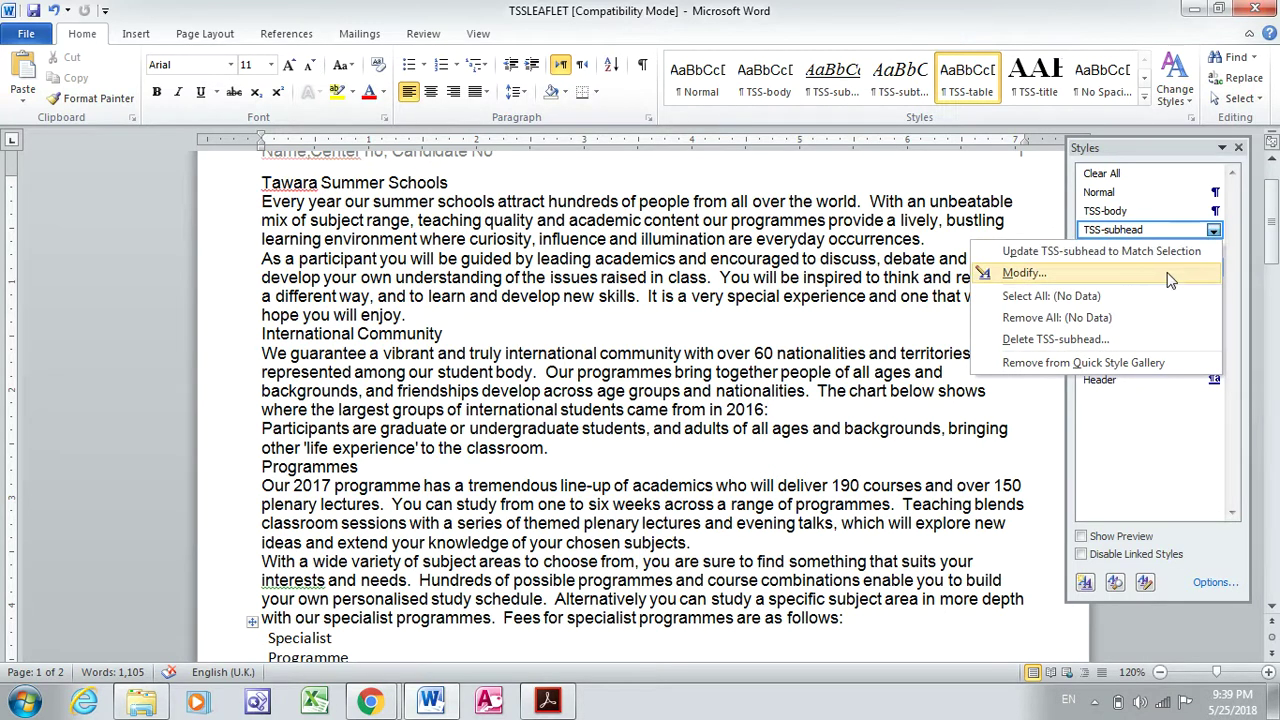
Display all the settings of the TSS-subhead style required for Evidence 2, and close them without changes.
{"action": "left_click", "coordinate": [1170, 277]}
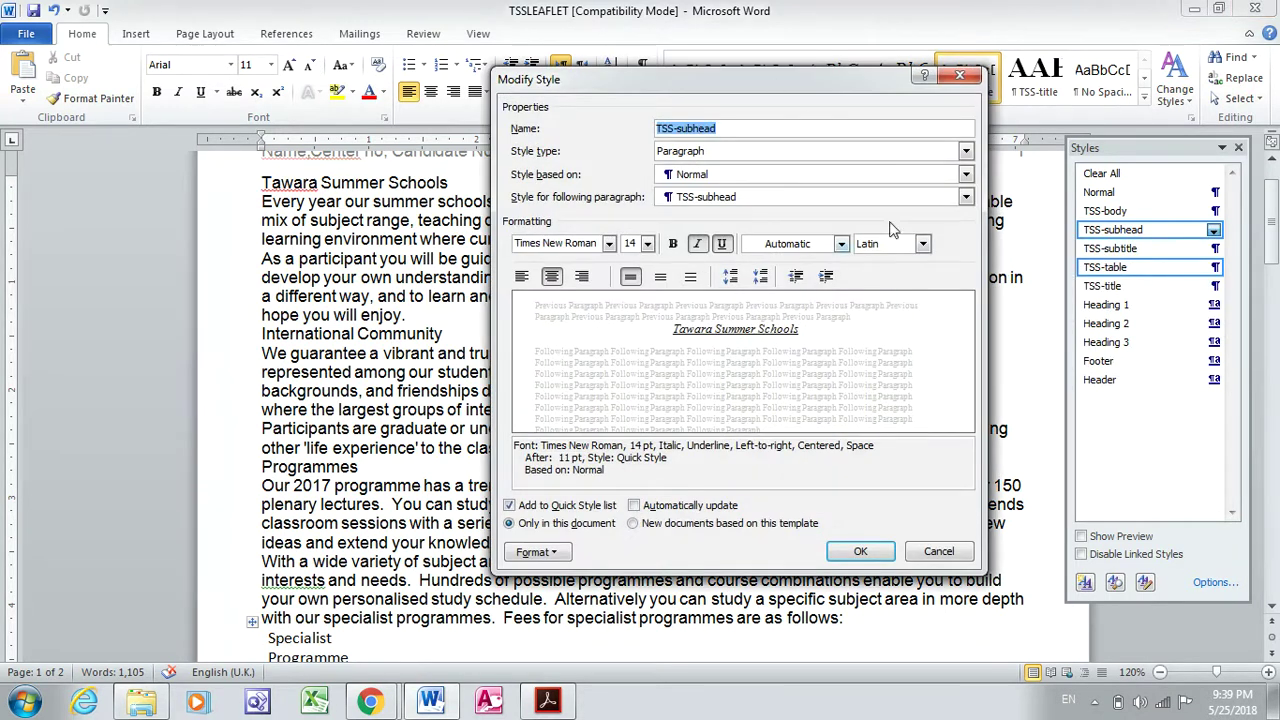
{"action": "left_click", "coordinate": [960, 76]}
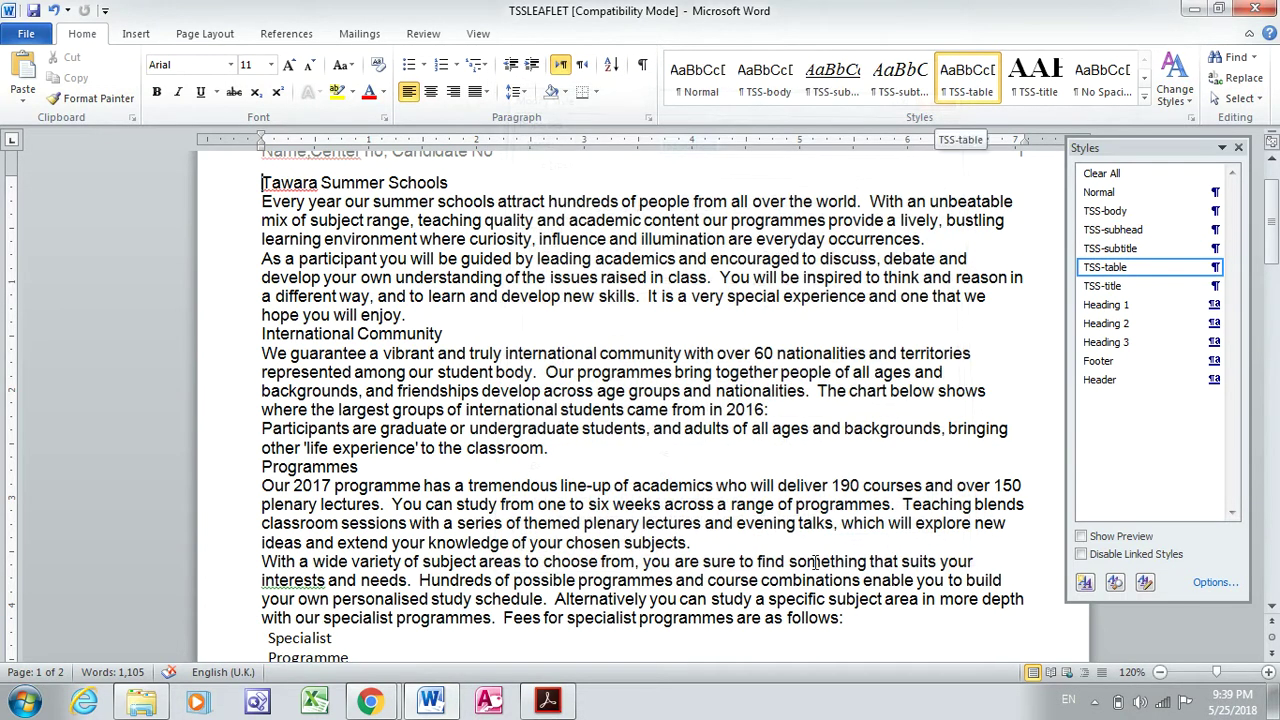
Check question 4 in the exam paper and apply the TSS-title style to the title Tawara Summer Schools.
{"action": "left_click", "coordinate": [548, 700]}
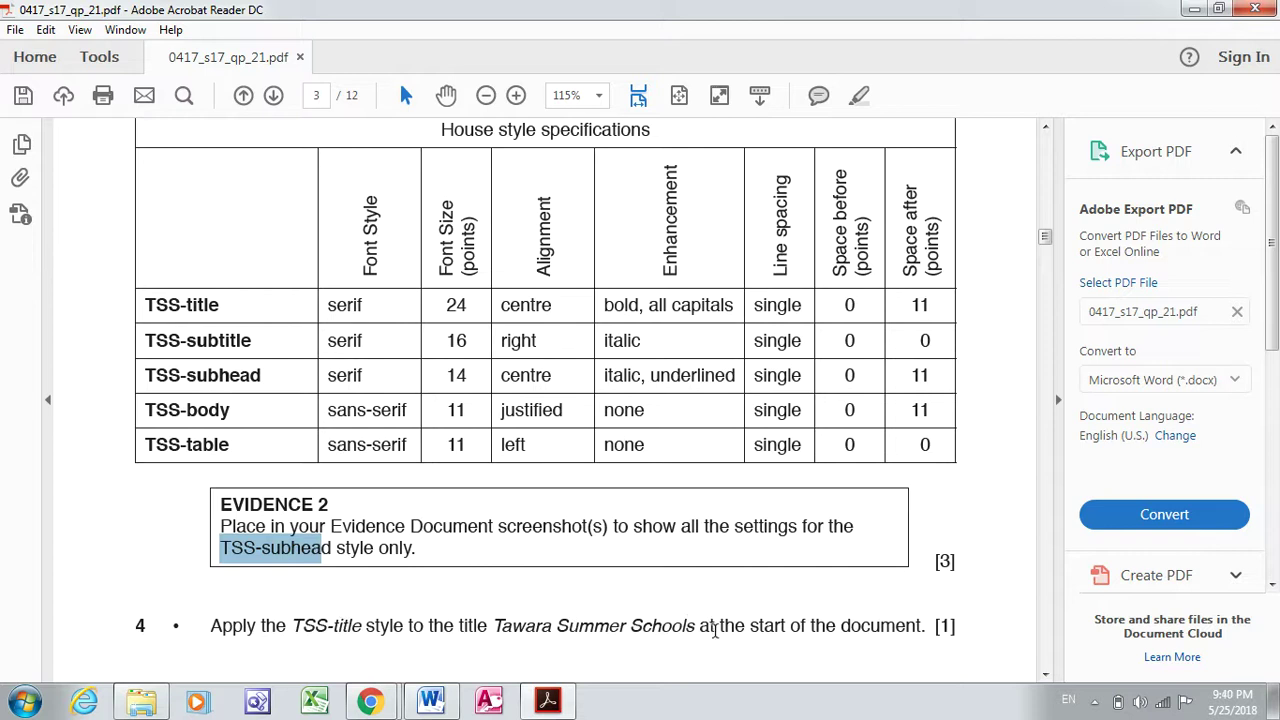
{"action": "left_click", "coordinate": [430, 700]}
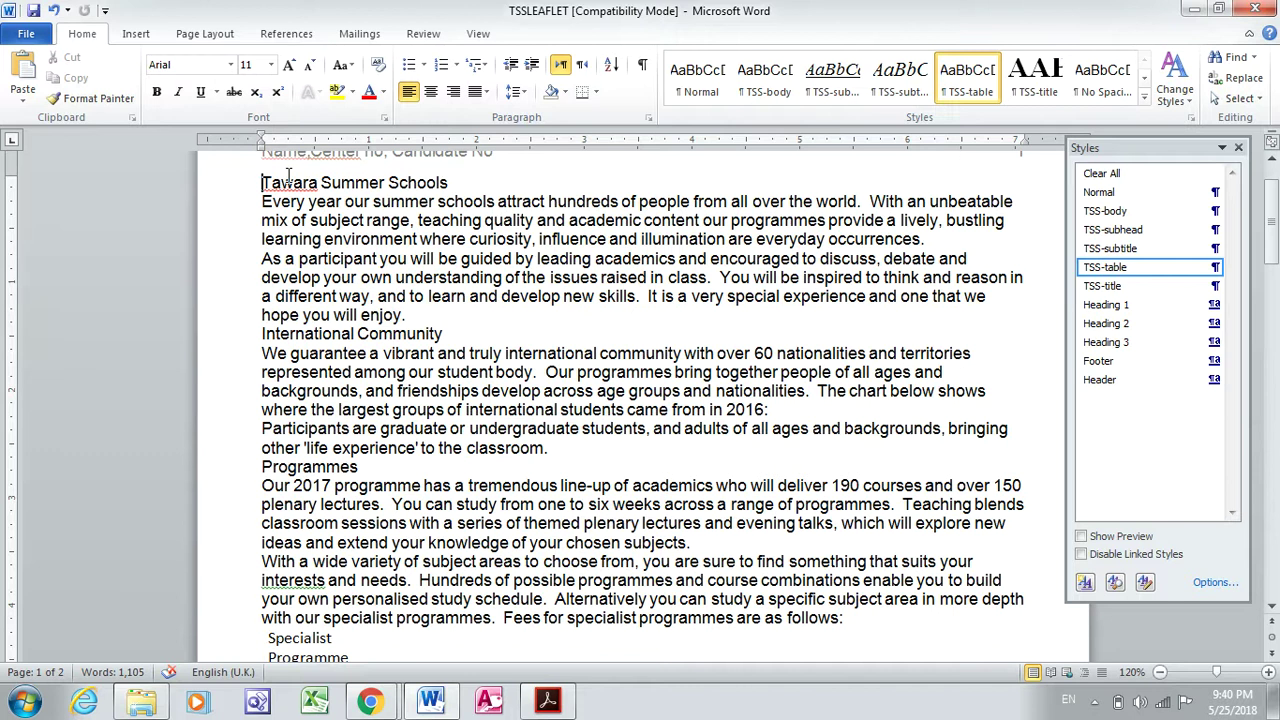
{"action": "left_click_drag", "start_coordinate": [263, 182], "coordinate": [410, 180]}
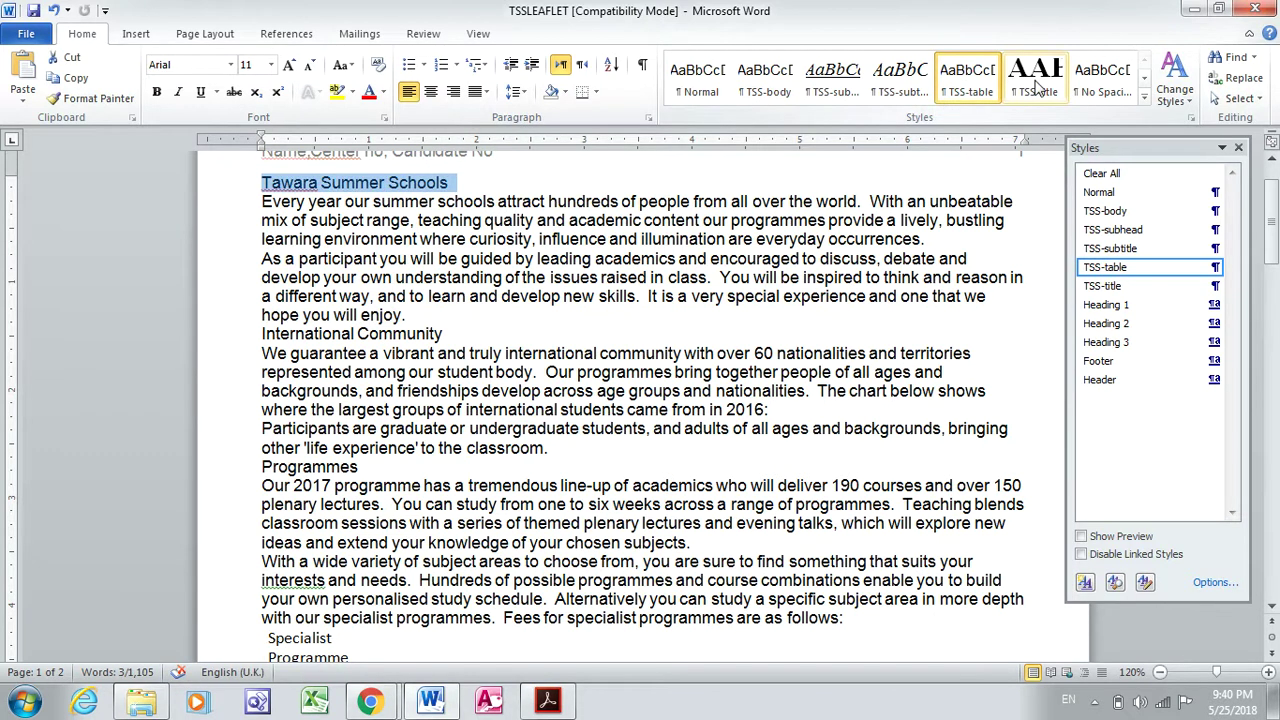
{"action": "left_click", "coordinate": [1037, 86]}
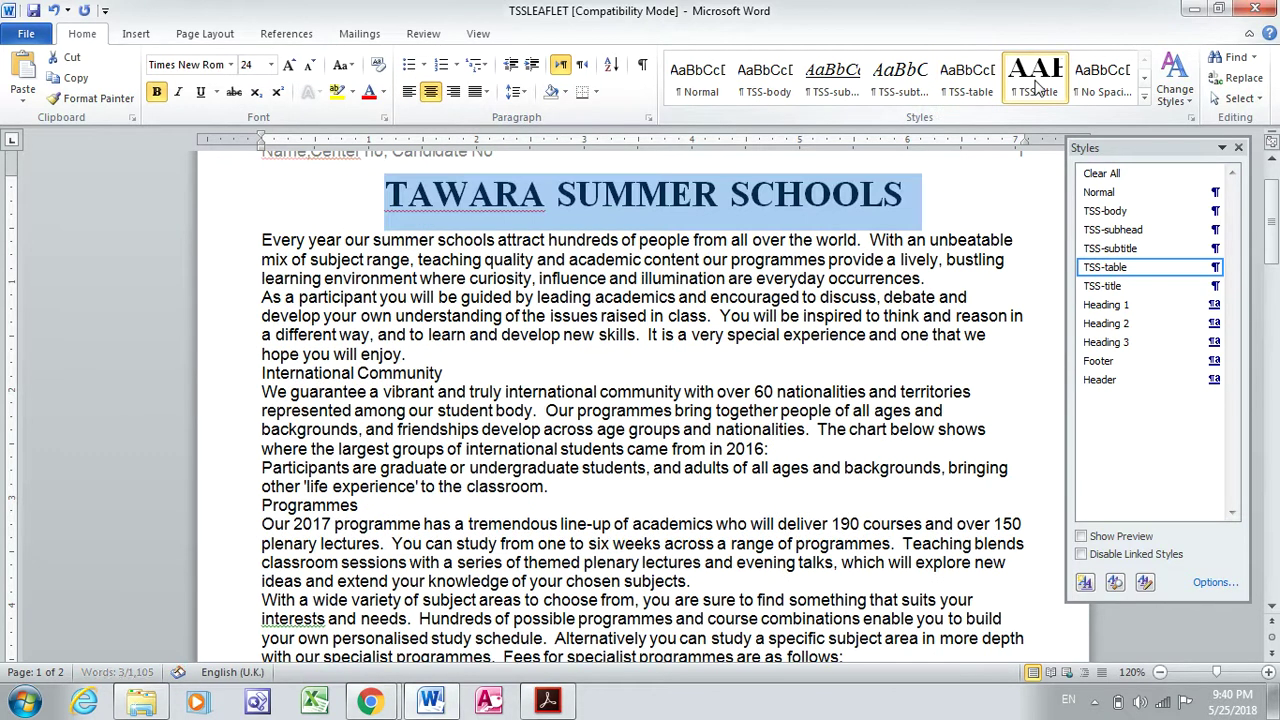
{"action": "left_click", "coordinate": [917, 200]}
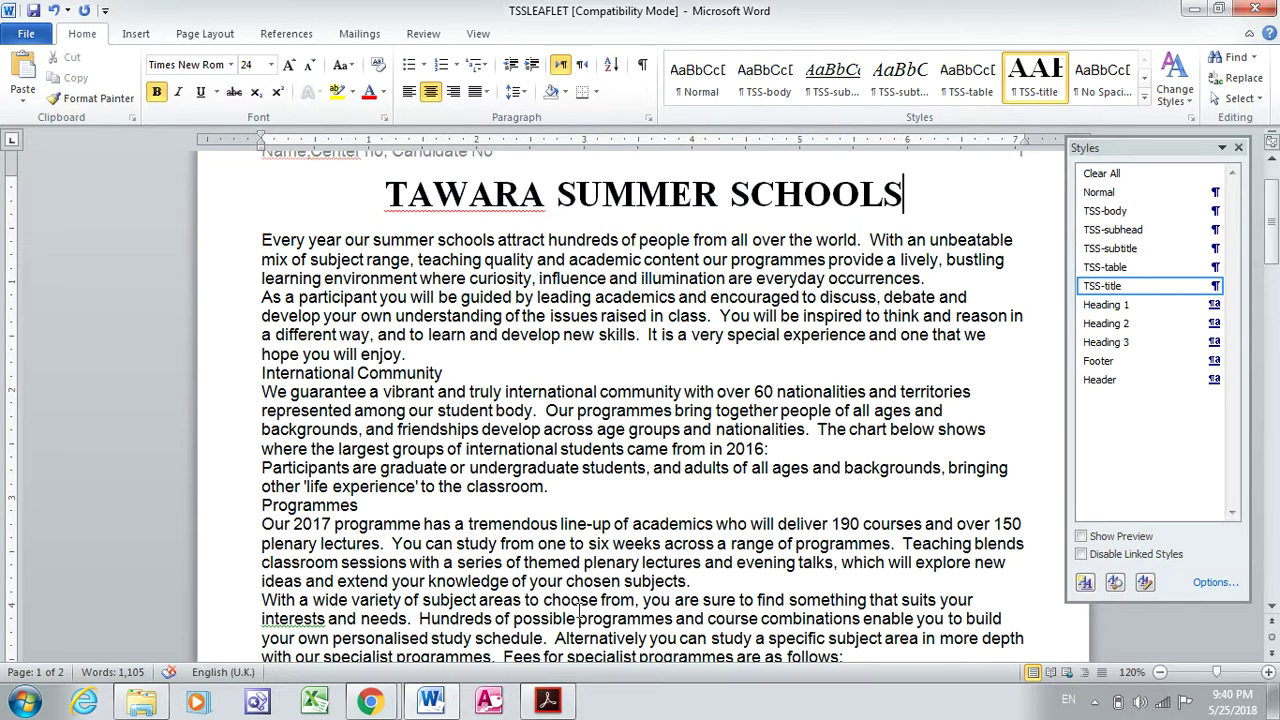
Copy the subtitle text "Produced by:" from question 5 of the exam paper into a new line below the title and add "Name" after it.
{"action": "left_click", "coordinate": [547, 703]}
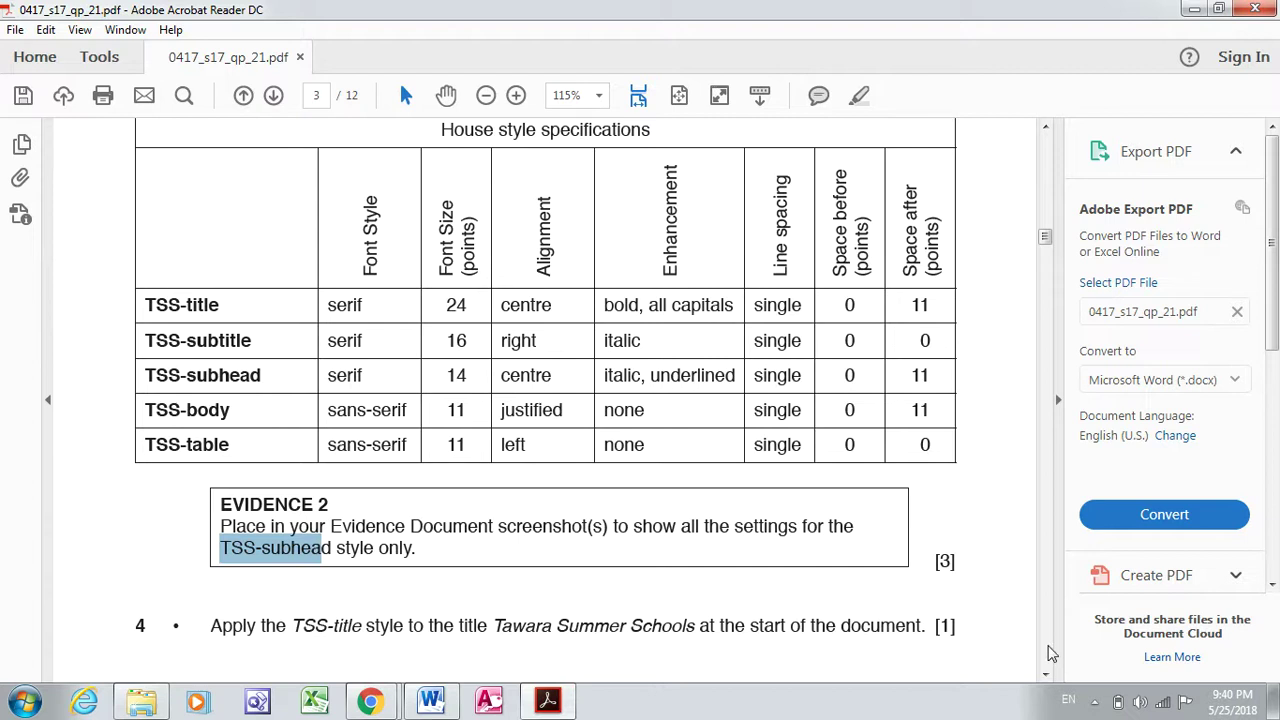
{"action": "scroll", "coordinate": [1046, 677], "scroll_direction": "down", "scroll_amount": 5}
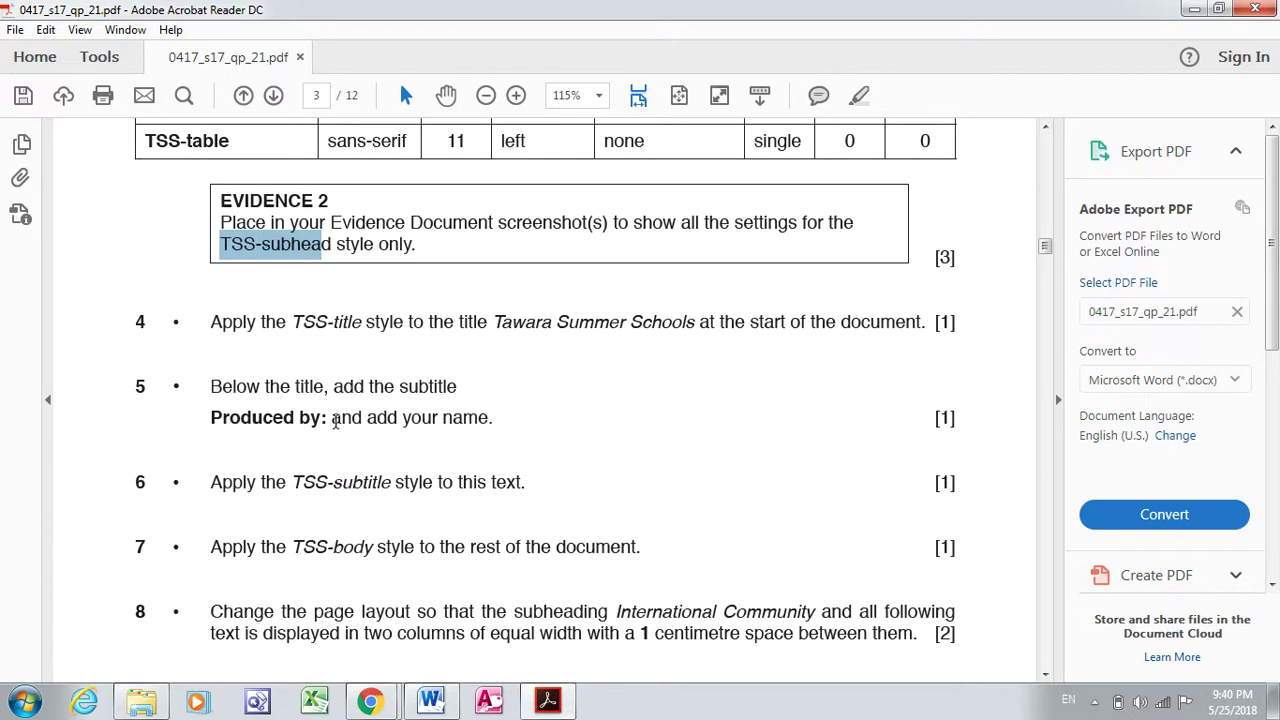
{"action": "left_click_drag", "start_coordinate": [334, 420], "coordinate": [212, 420]}
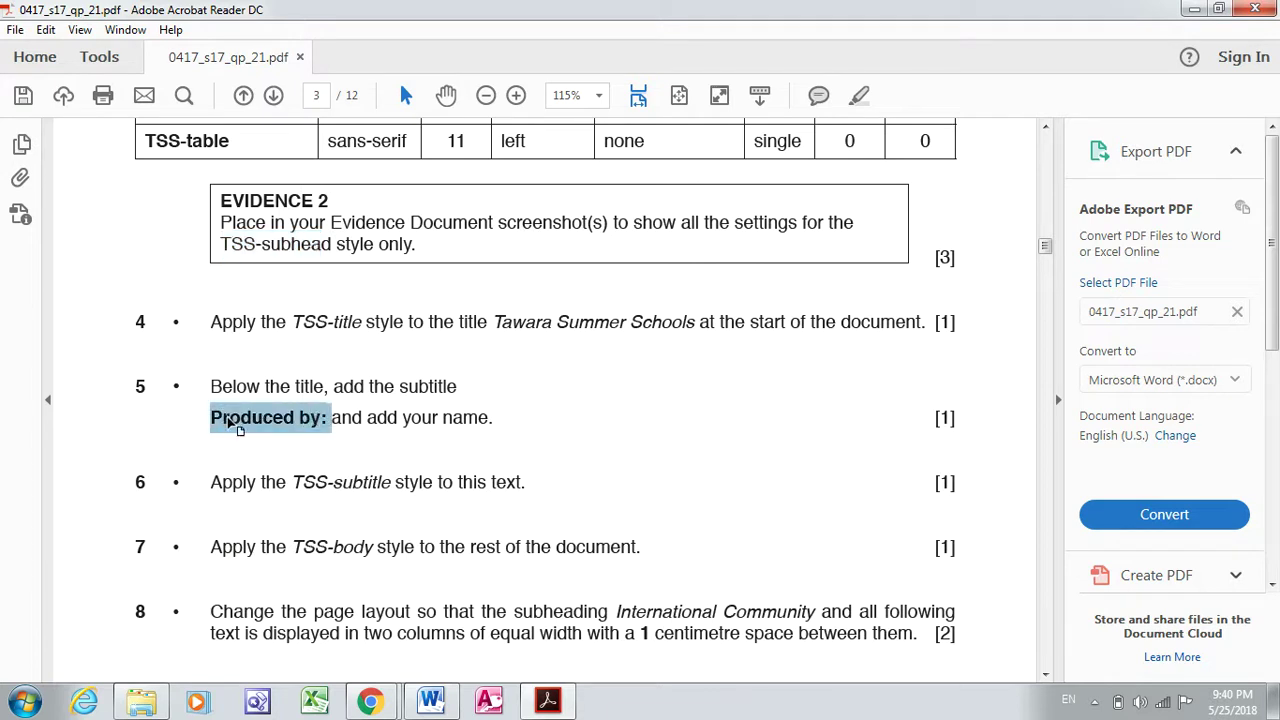
{"action": "left_click", "coordinate": [449, 703]}
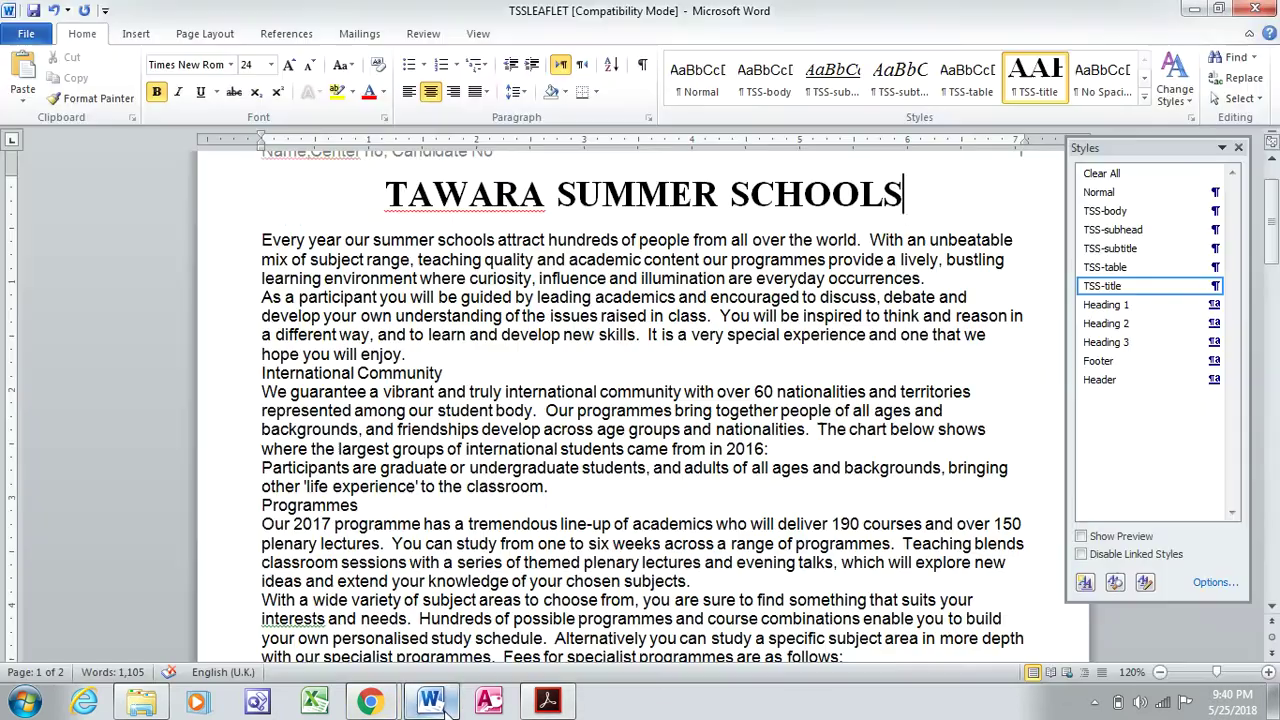
{"action": "key", "text": "Return"}
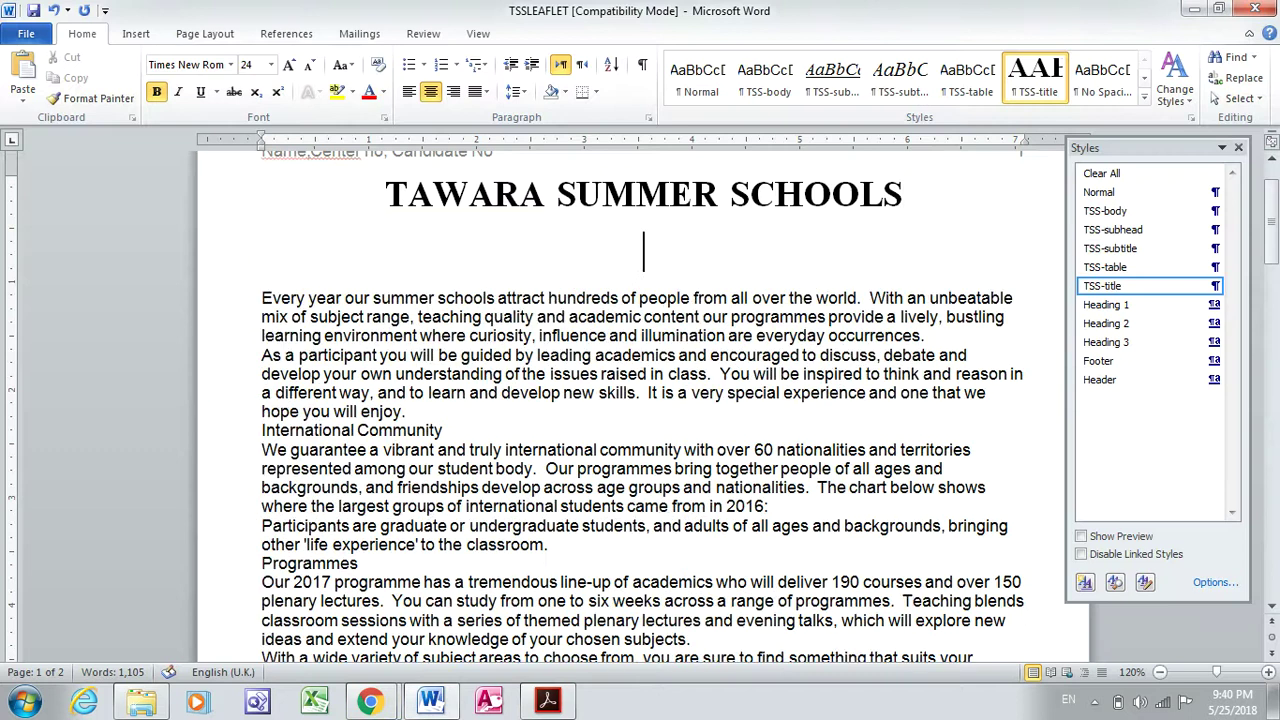
{"action": "type", "text": "PRODUCED BY:"}
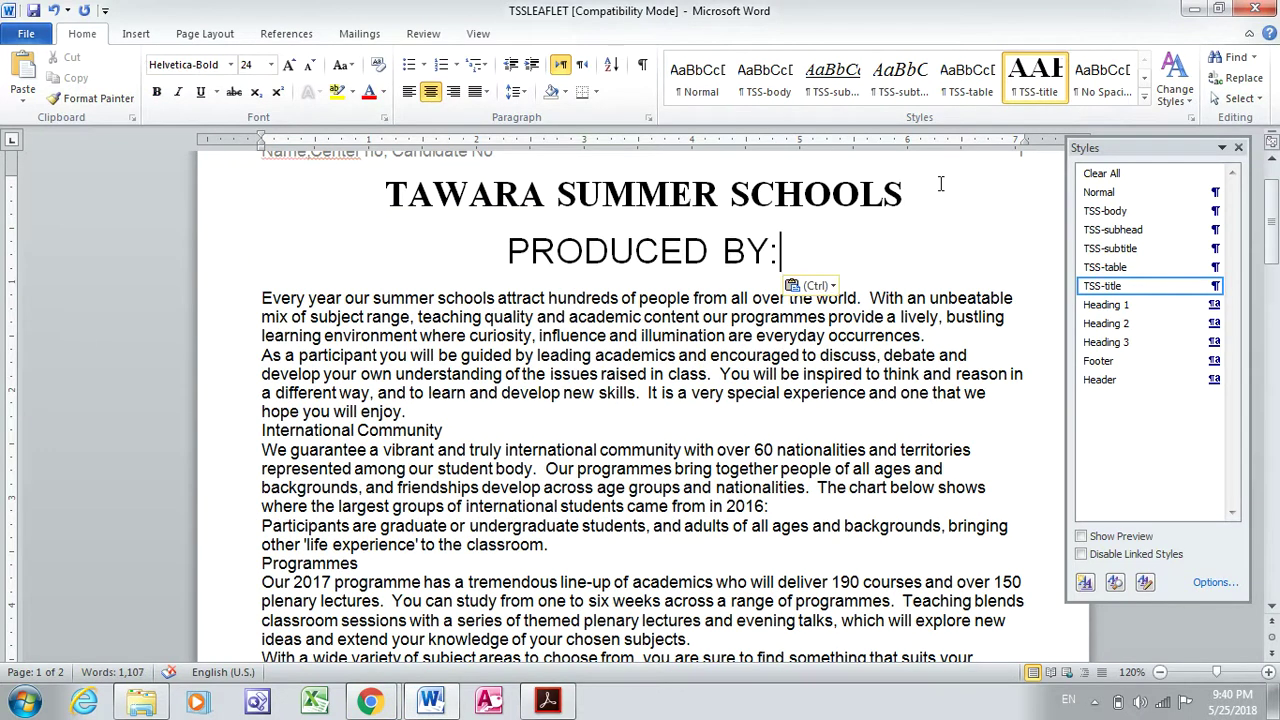
{"action": "type", "text": "N"}
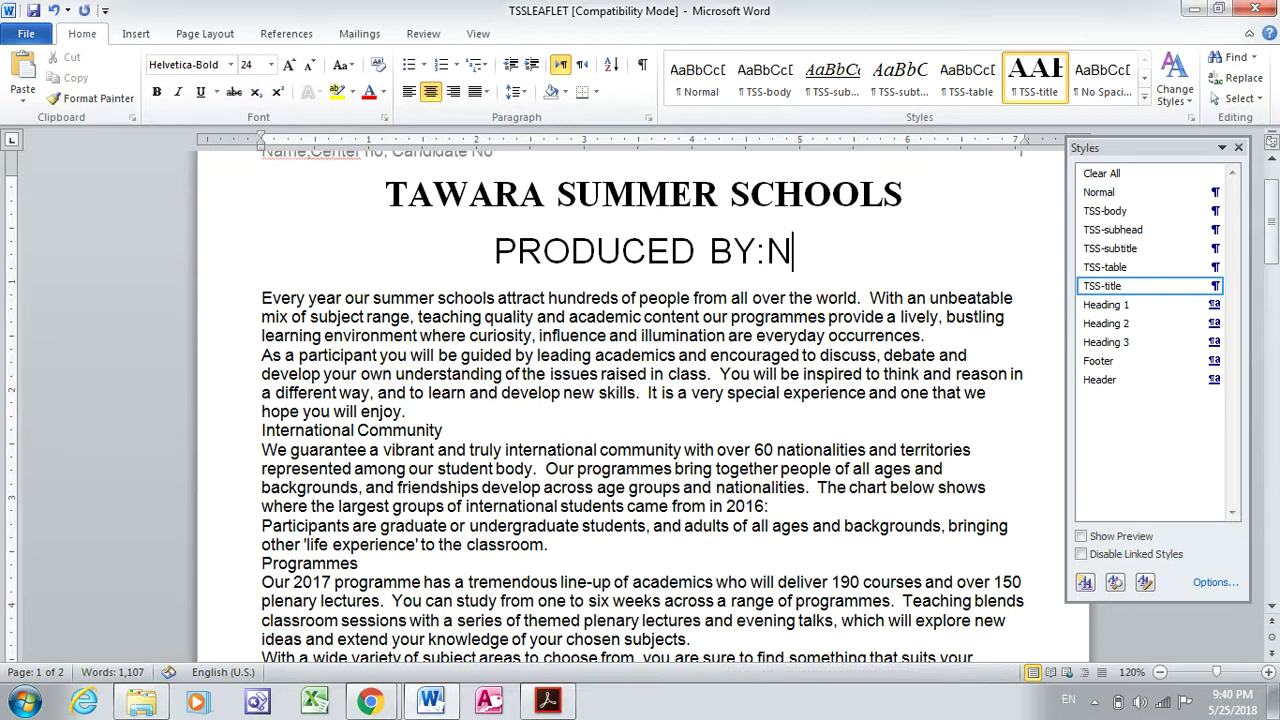
{"action": "type", "text": "AME"}
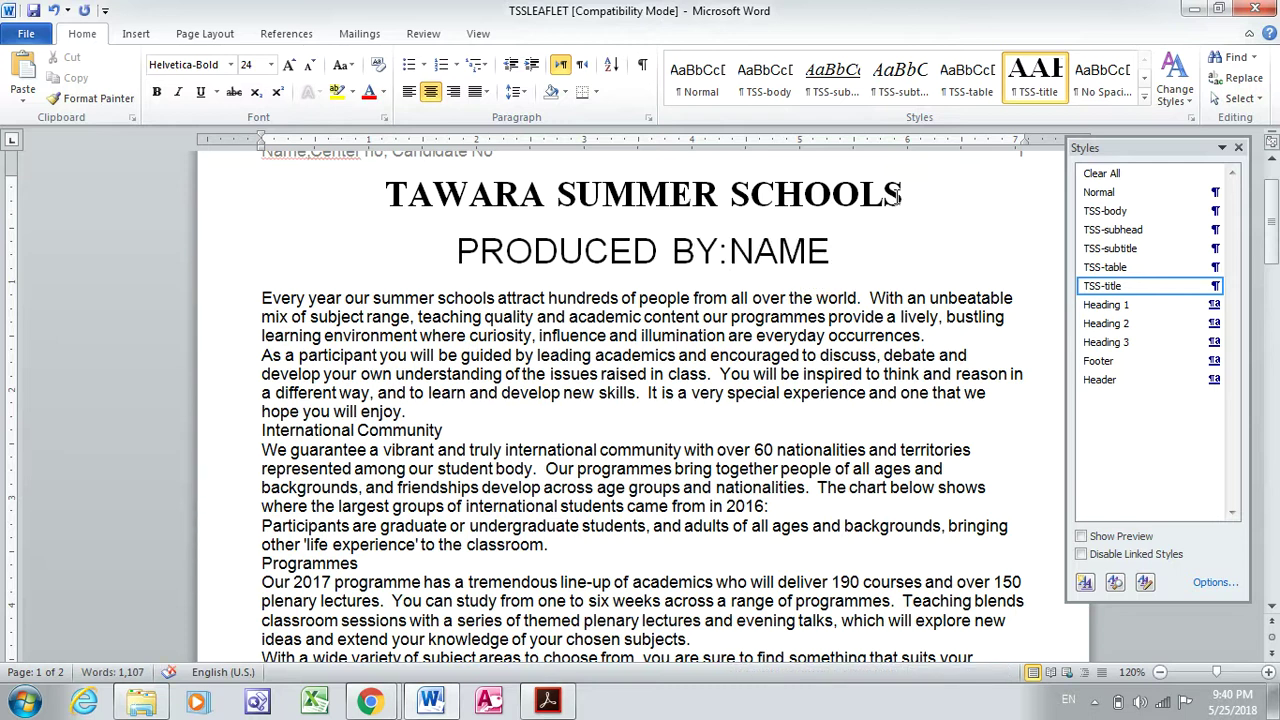
Check question 6 in the exam paper and apply the TSS-subtitle style to the "Produced by:" line.
{"action": "key", "text": "alt+Tab"}
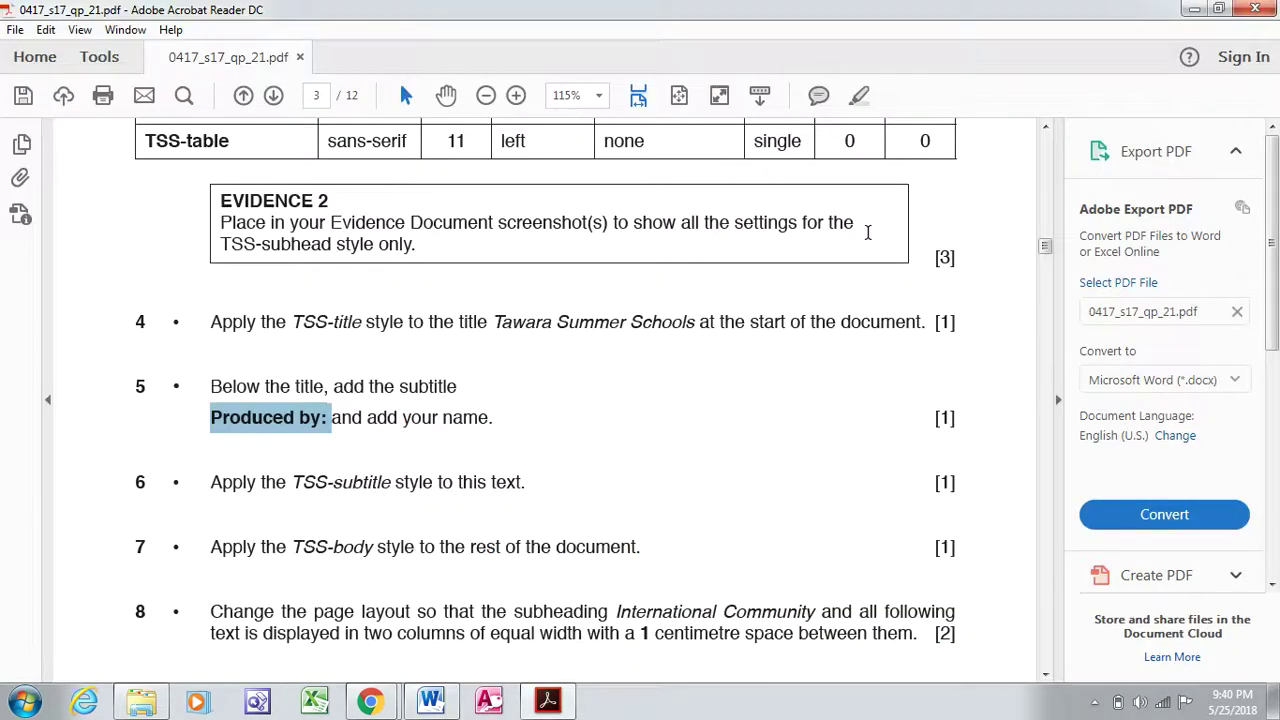
{"action": "left_click_drag", "start_coordinate": [293, 482], "coordinate": [388, 484]}
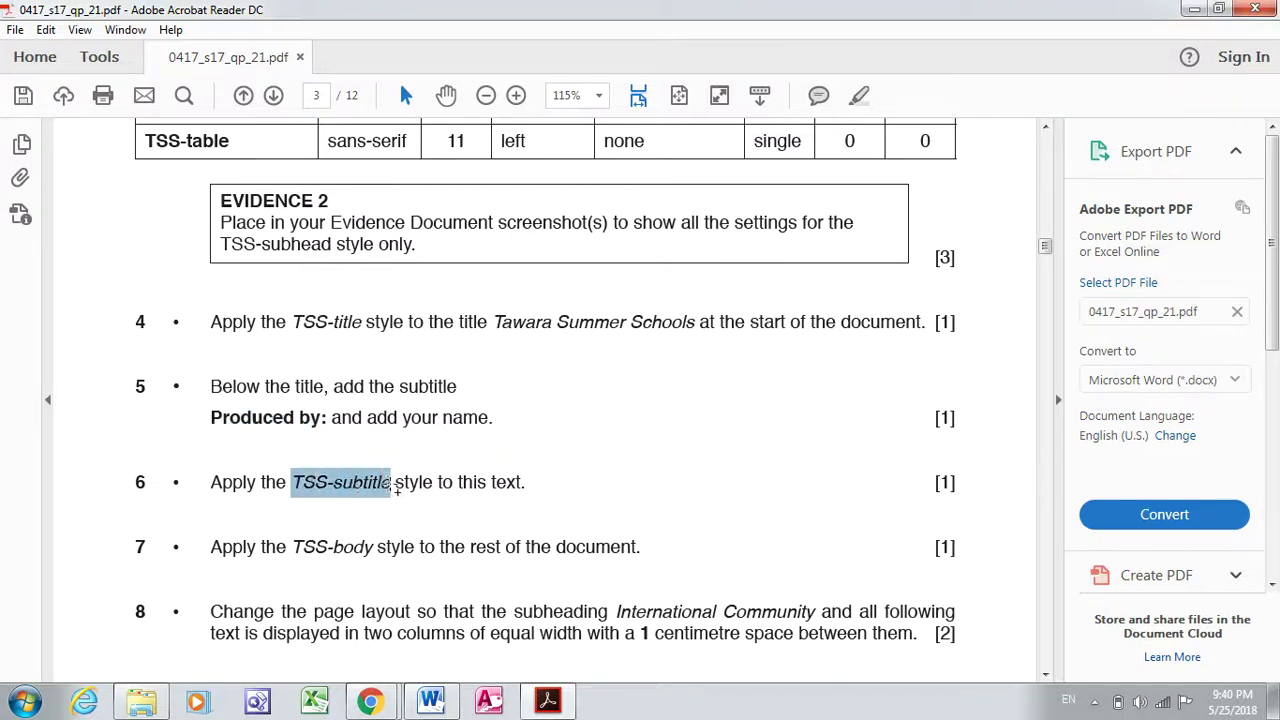
{"action": "left_click", "coordinate": [431, 700]}
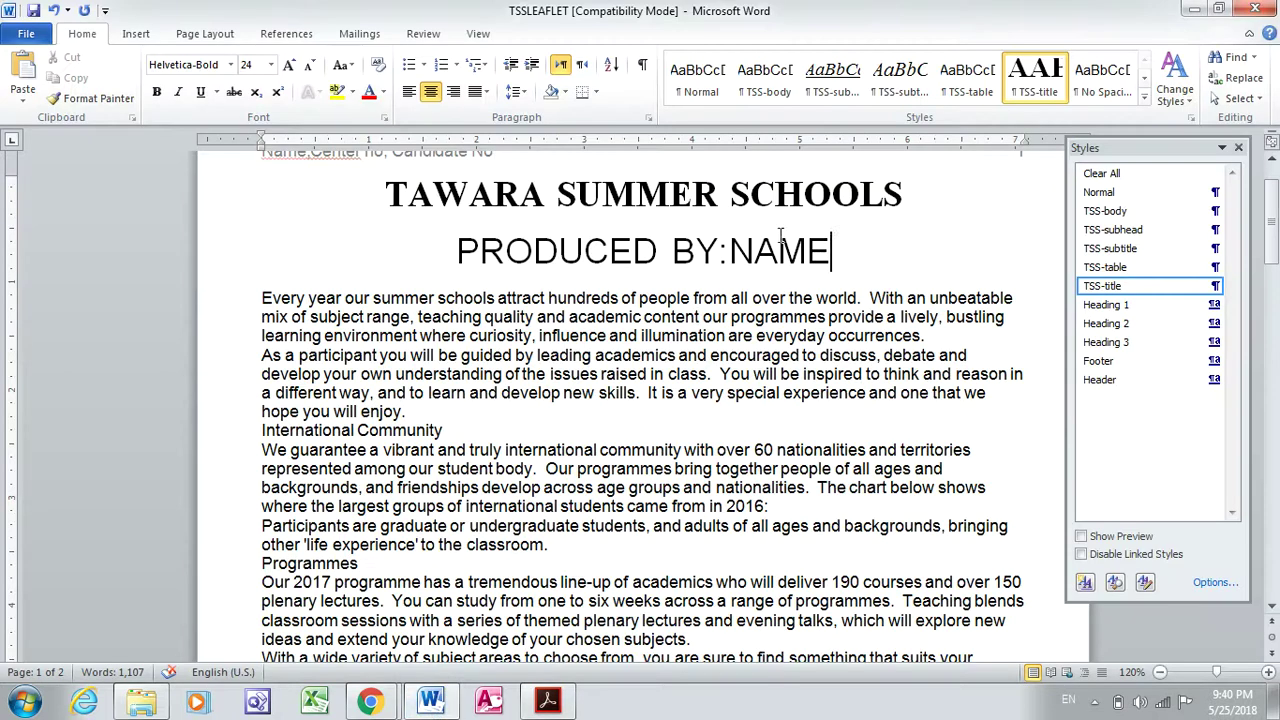
{"action": "left_click_drag", "start_coordinate": [829, 250], "coordinate": [614, 250]}
{"action": "left_click_drag", "start_coordinate": [493, 273], "coordinate": [493, 273]}
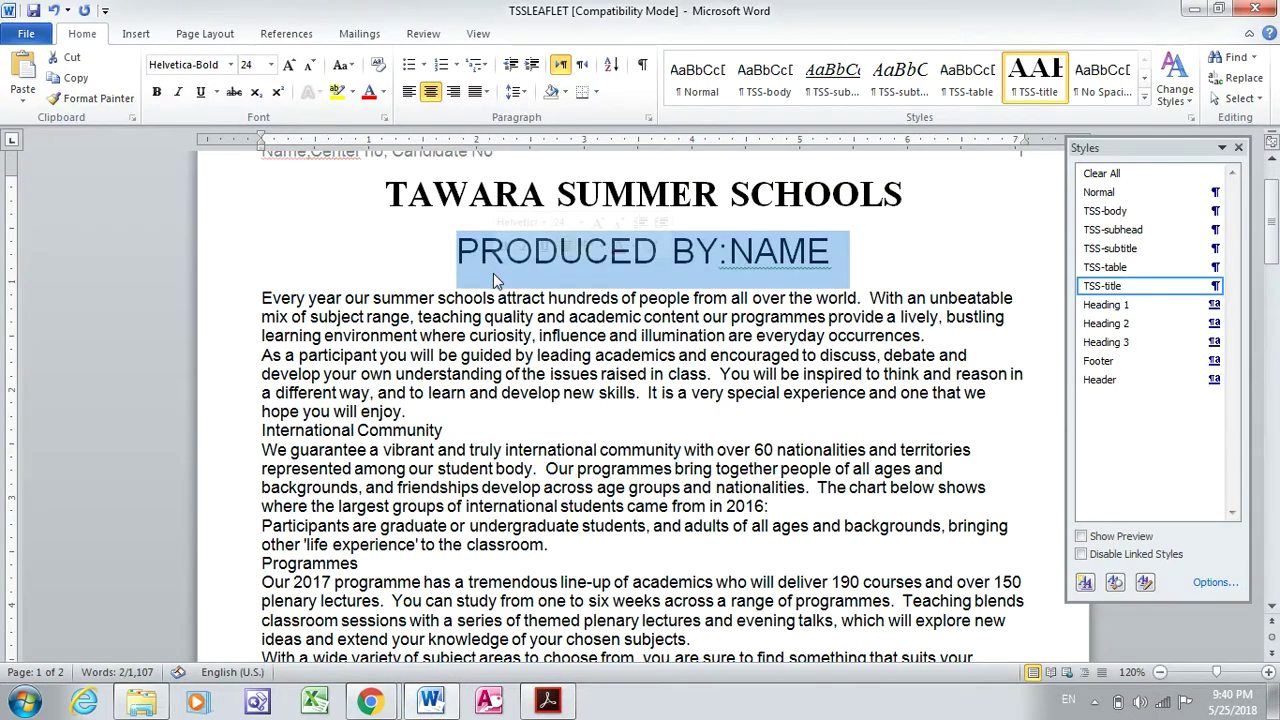
{"action": "left_click", "coordinate": [1100, 249]}
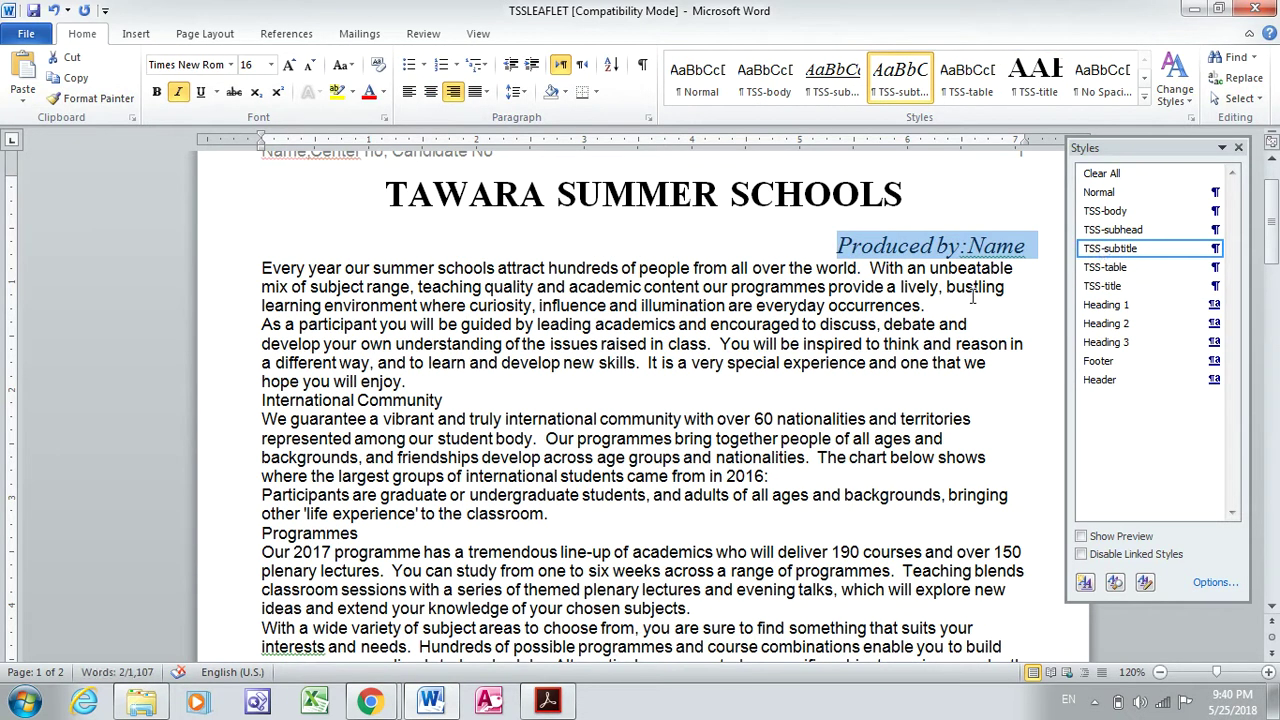
Check question 7 in the exam paper and apply the TSS-body style to all the text below the subtitle.
{"action": "left_click", "coordinate": [547, 699]}
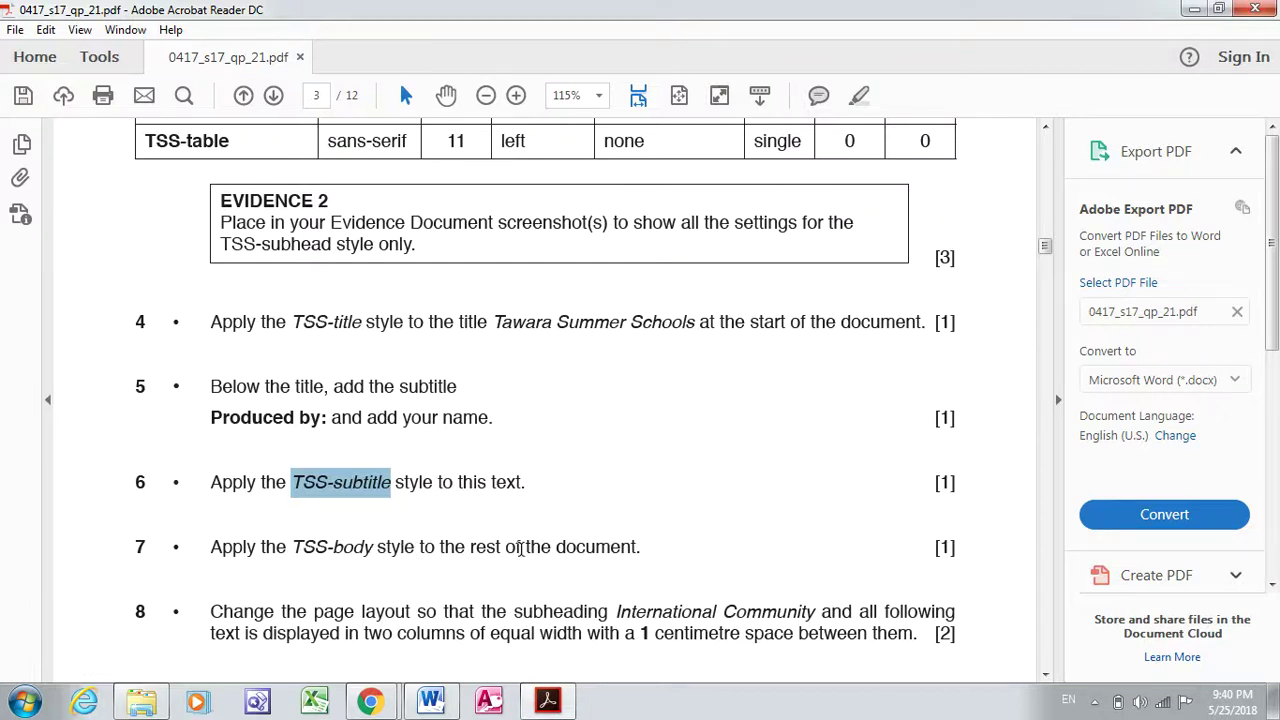
{"action": "left_click", "coordinate": [431, 699]}
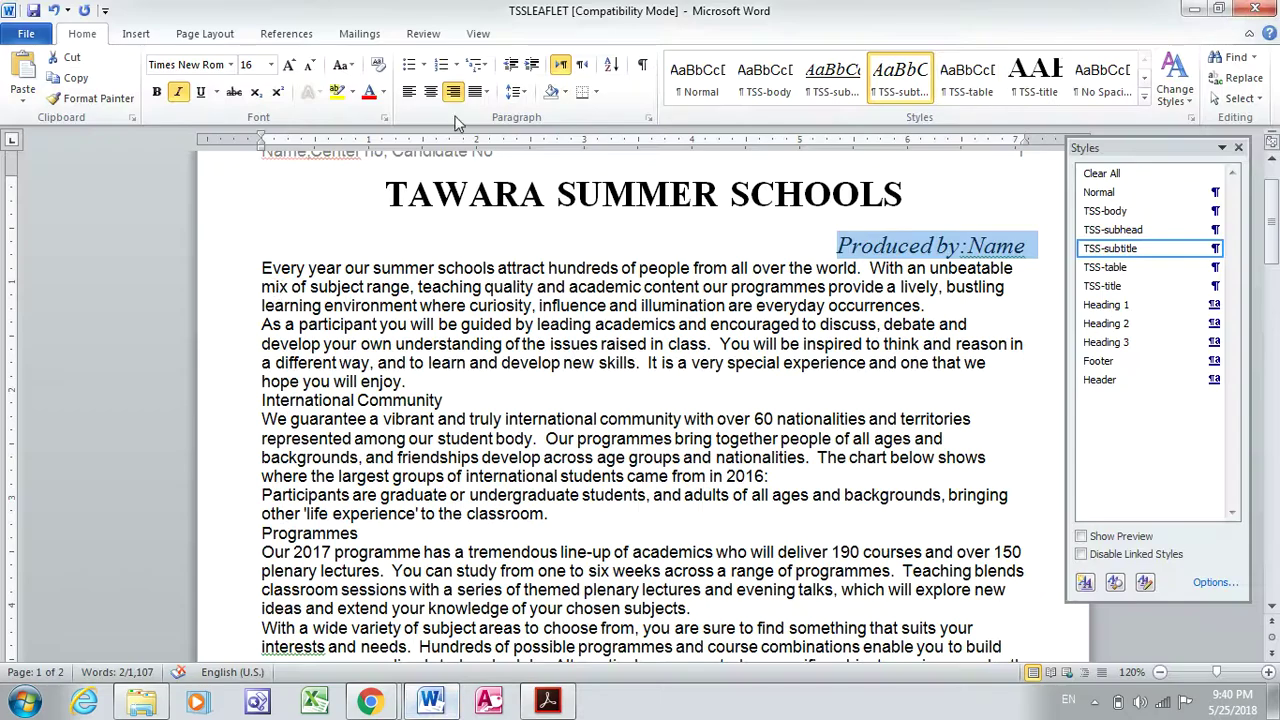
{"action": "left_click_drag", "start_coordinate": [263, 267], "coordinate": [421, 421]}
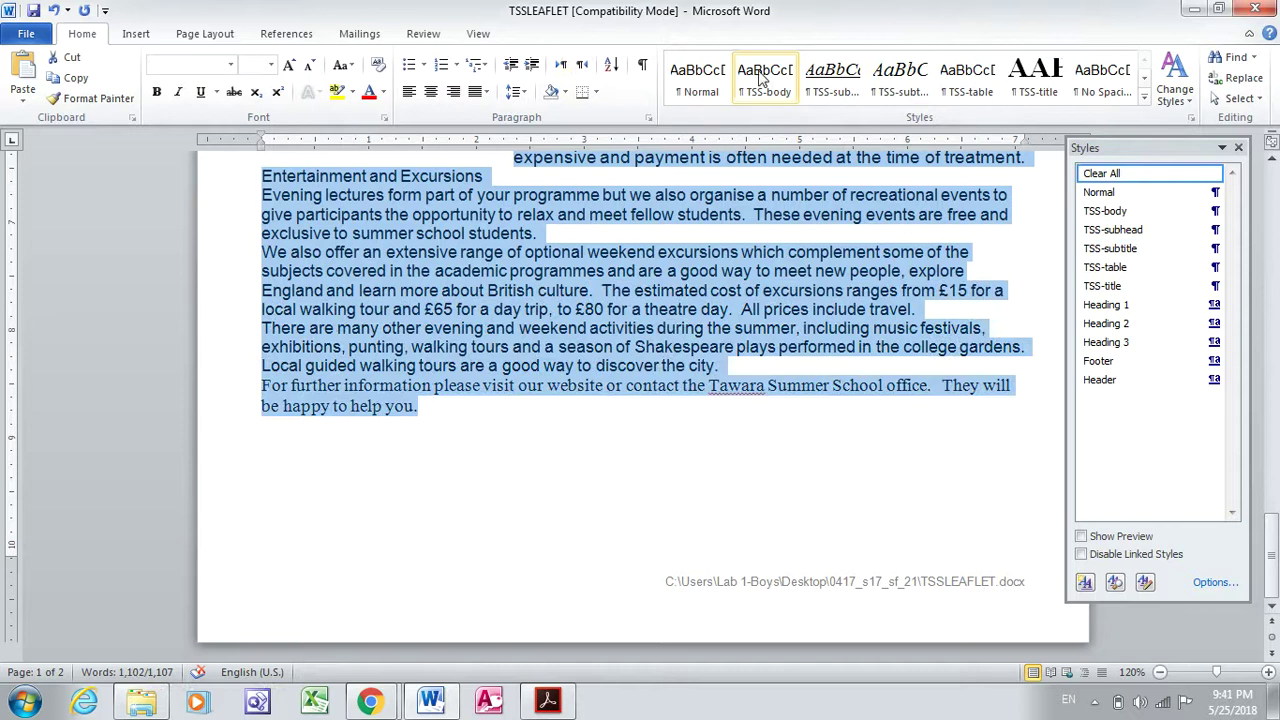
{"action": "left_click", "coordinate": [762, 84]}
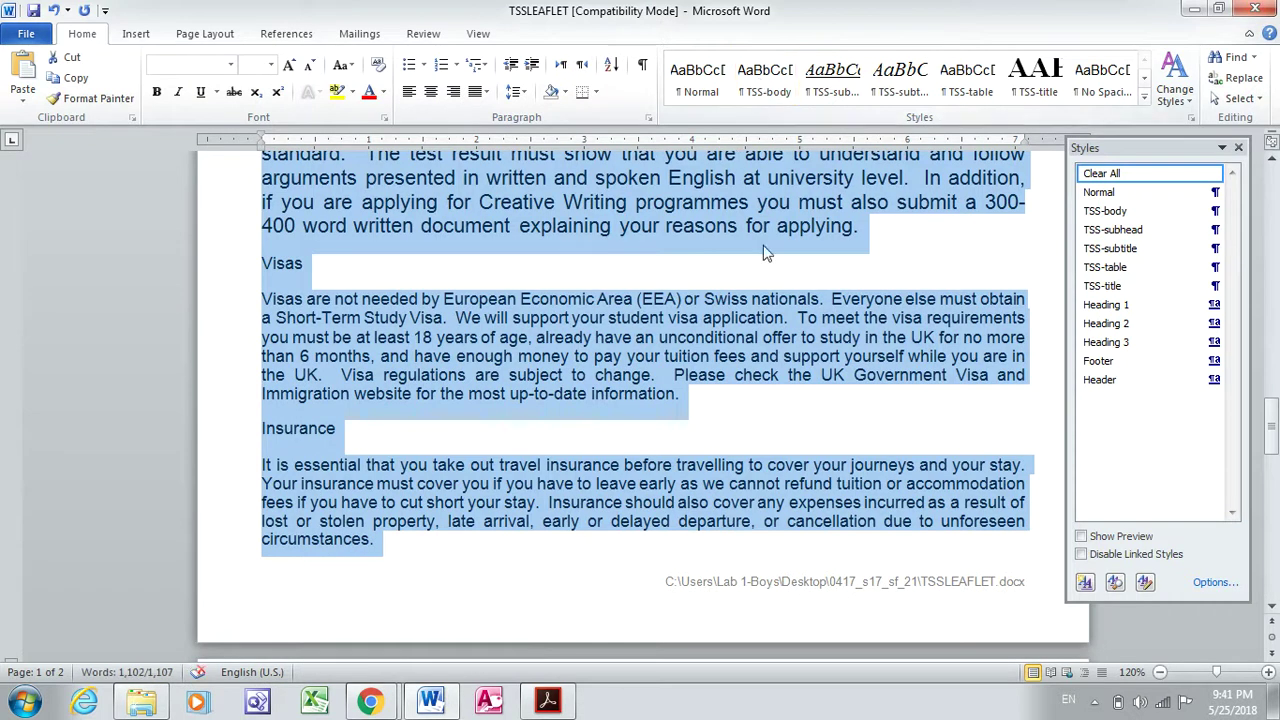
{"action": "left_click", "coordinate": [1000, 255]}
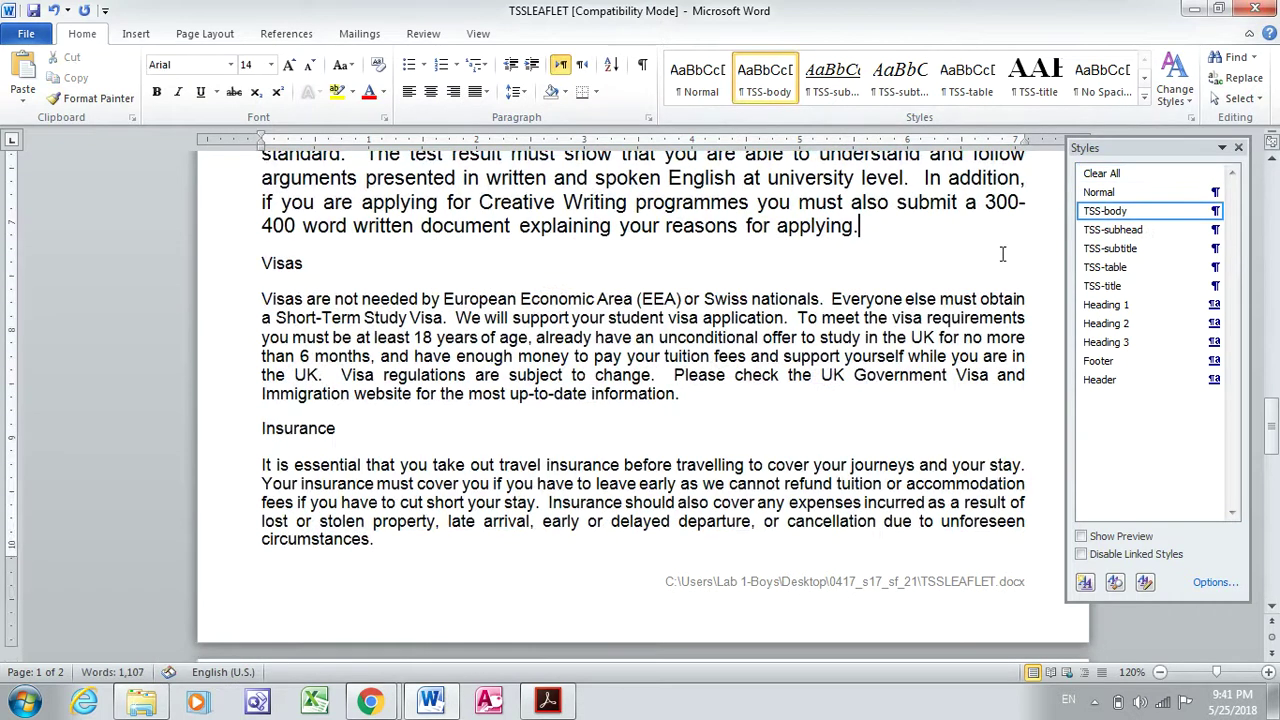
Reapply the TSS-body style to the serif paragraph beginning "Once your application has been processed" under Resources.
{"action": "left_click", "coordinate": [1268, 183]}
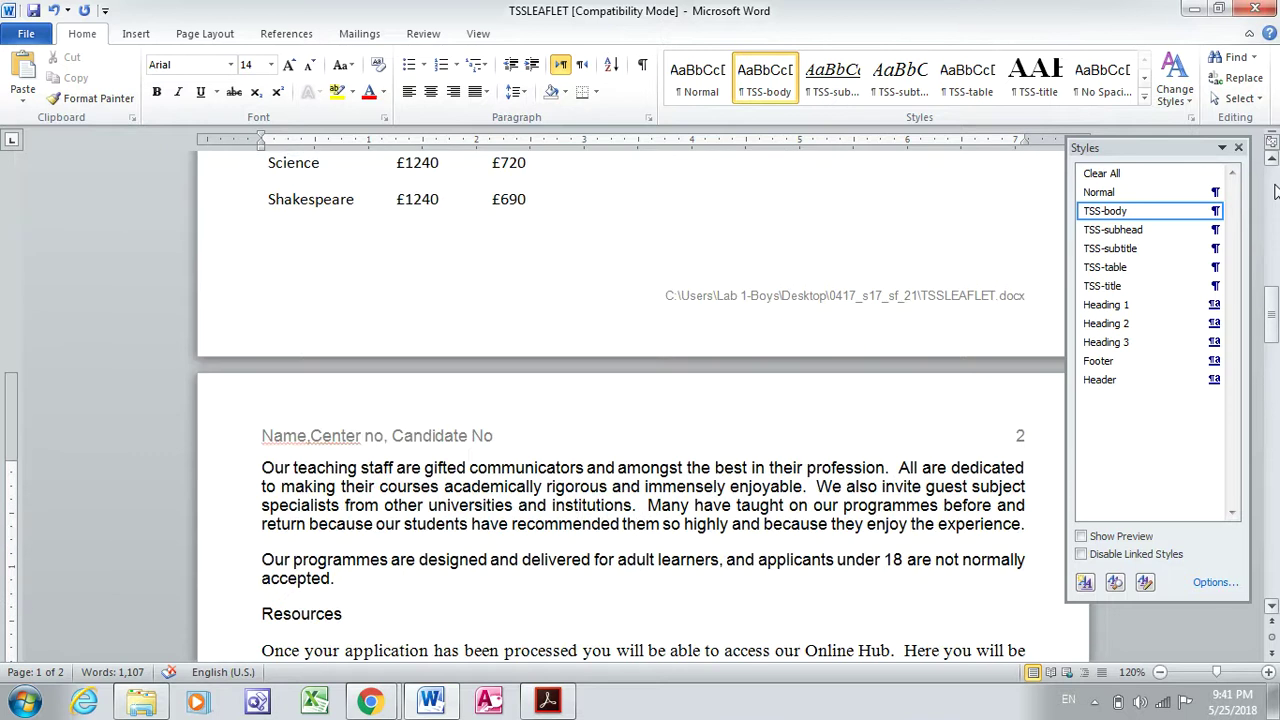
{"action": "left_click", "coordinate": [1274, 187]}
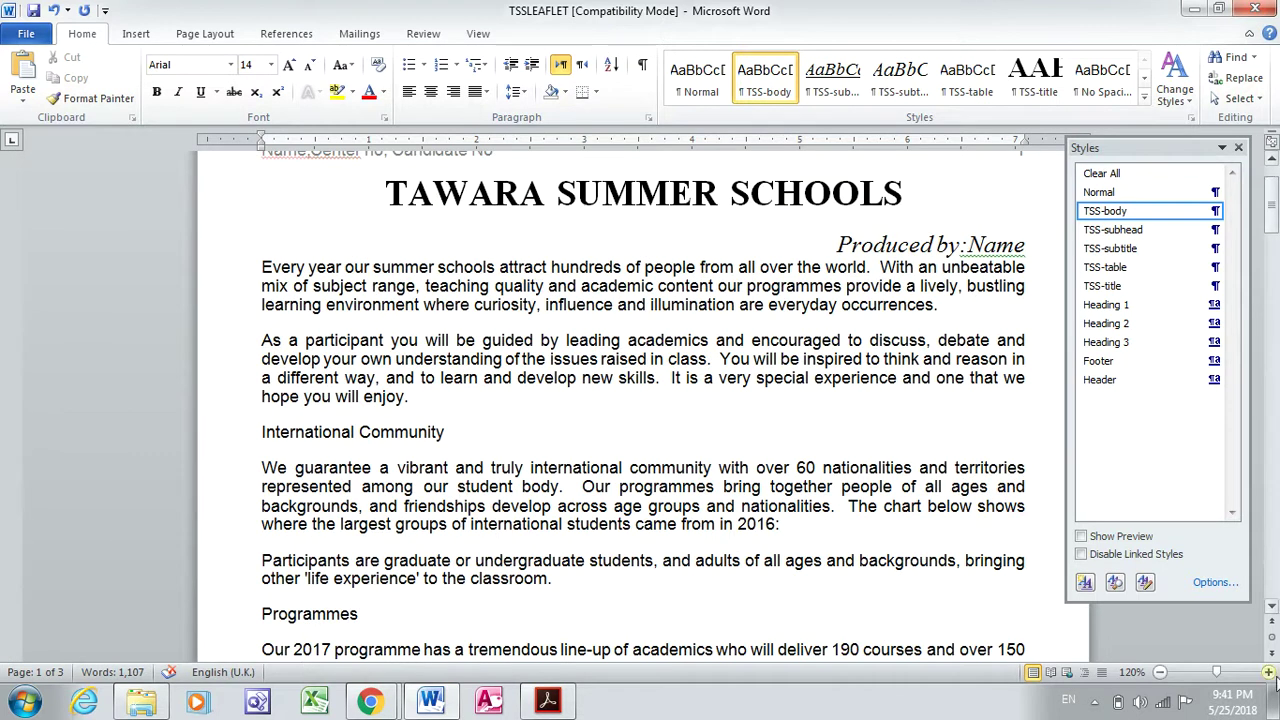
{"action": "left_click", "coordinate": [1272, 604]}
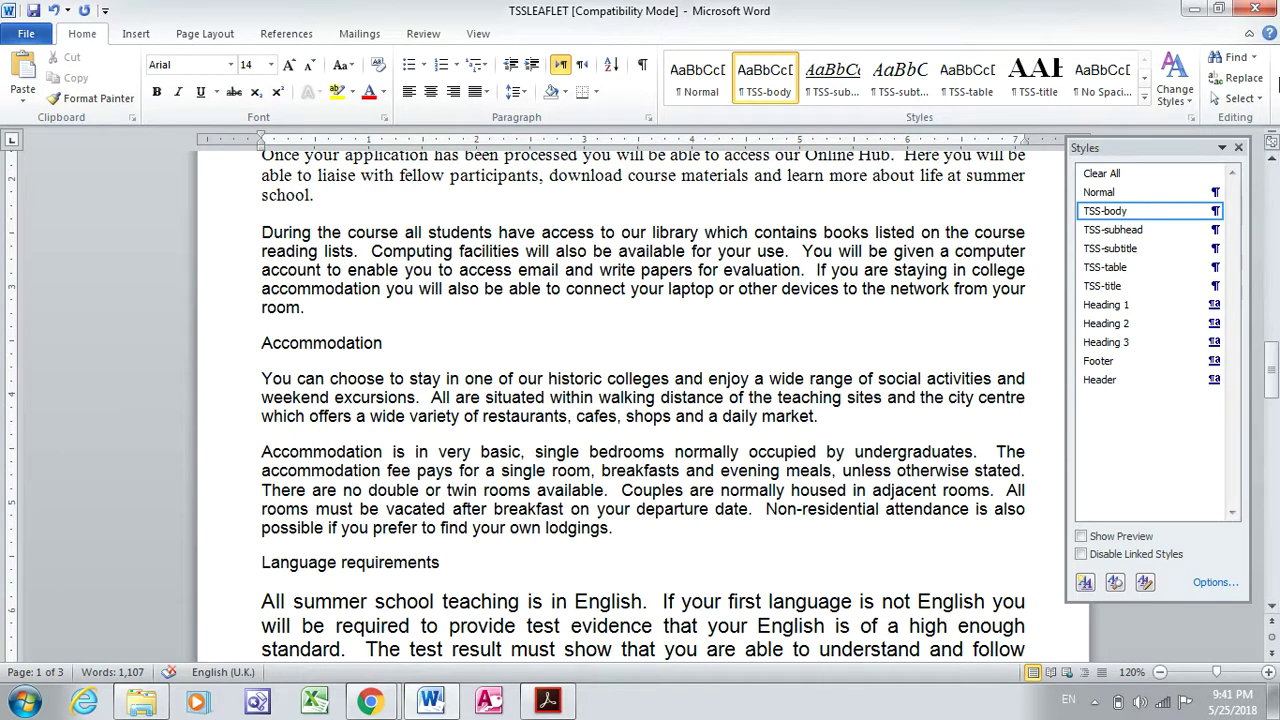
{"action": "left_click", "coordinate": [1273, 160]}
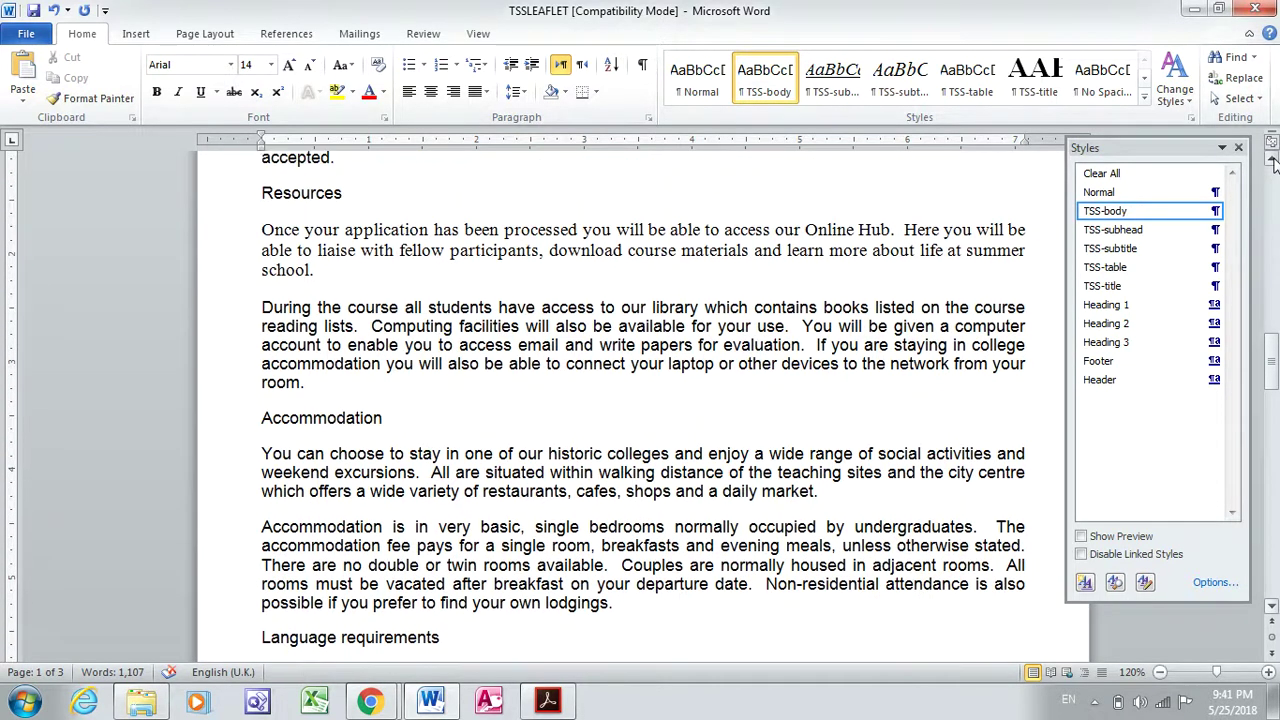
{"action": "left_click_drag", "start_coordinate": [258, 244], "coordinate": [313, 286]}
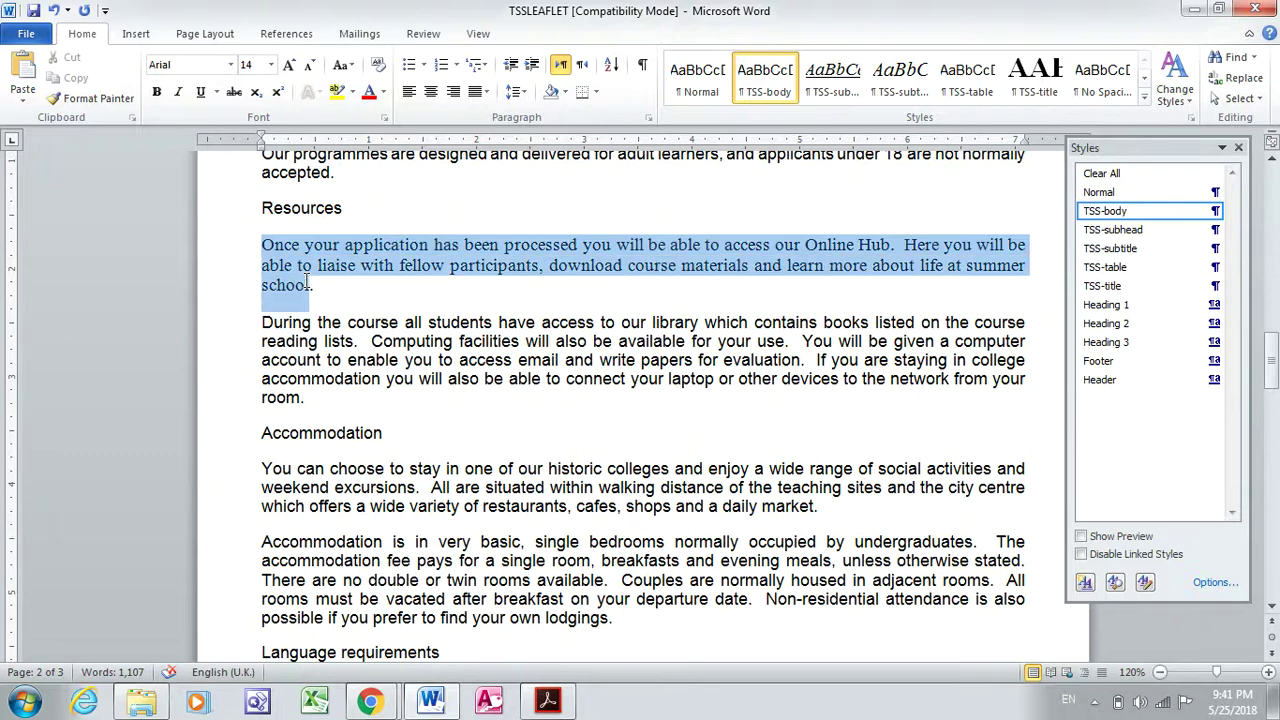
{"action": "left_click", "coordinate": [1107, 218]}
{"action": "left_click", "coordinate": [709, 453]}
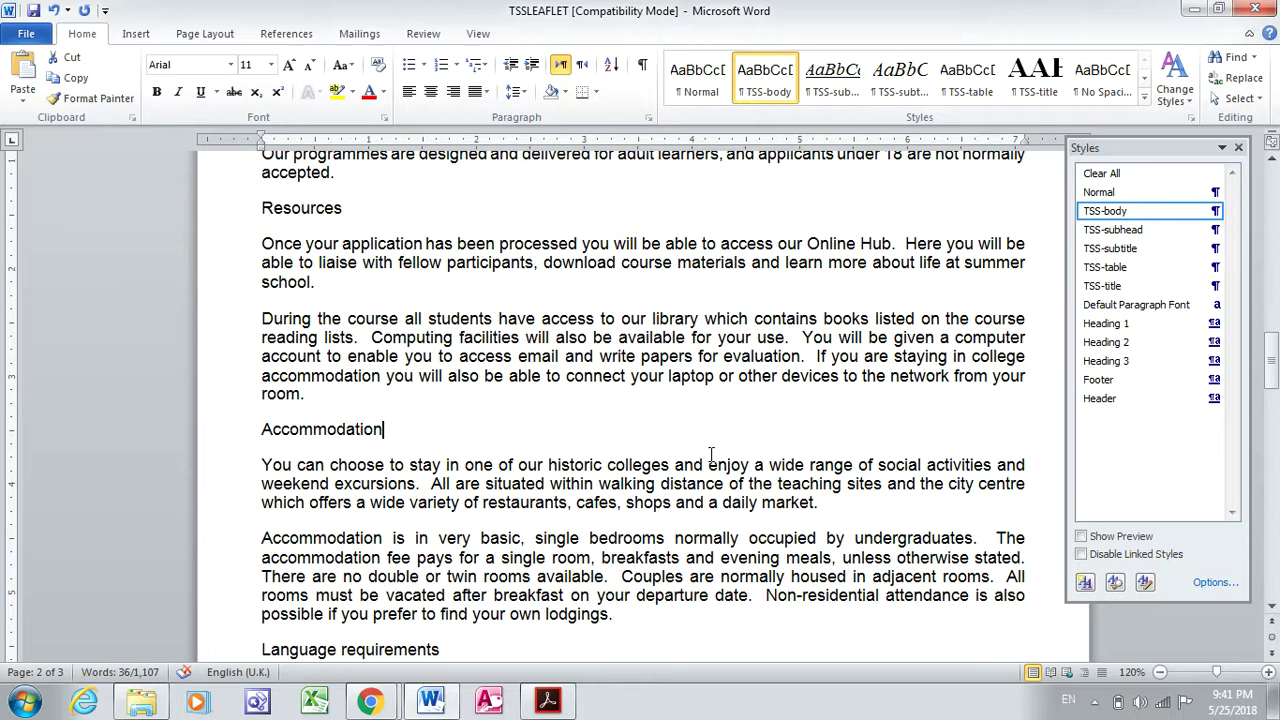
Reapply the TSS-body style to the oversized paragraph under Language requirements.
{"action": "scroll", "coordinate": [1273, 607], "scroll_direction": "down", "scroll_amount": 6}
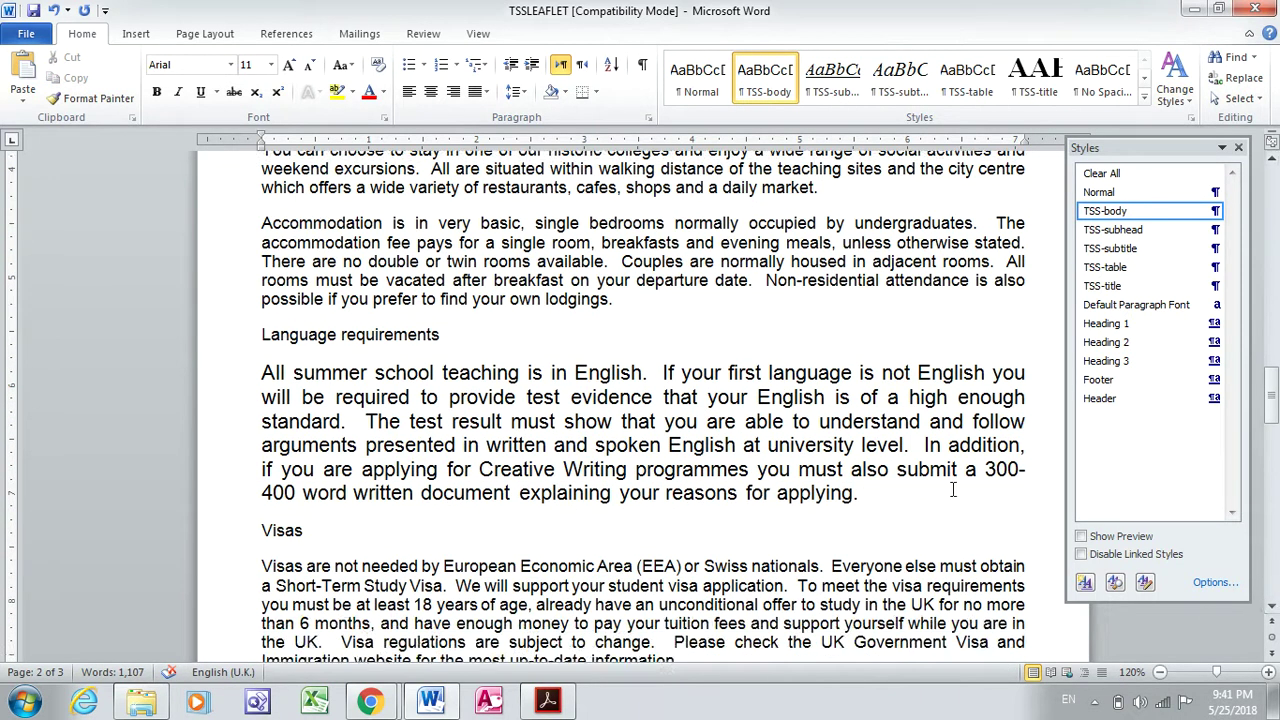
{"action": "left_click_drag", "start_coordinate": [861, 493], "coordinate": [262, 374]}
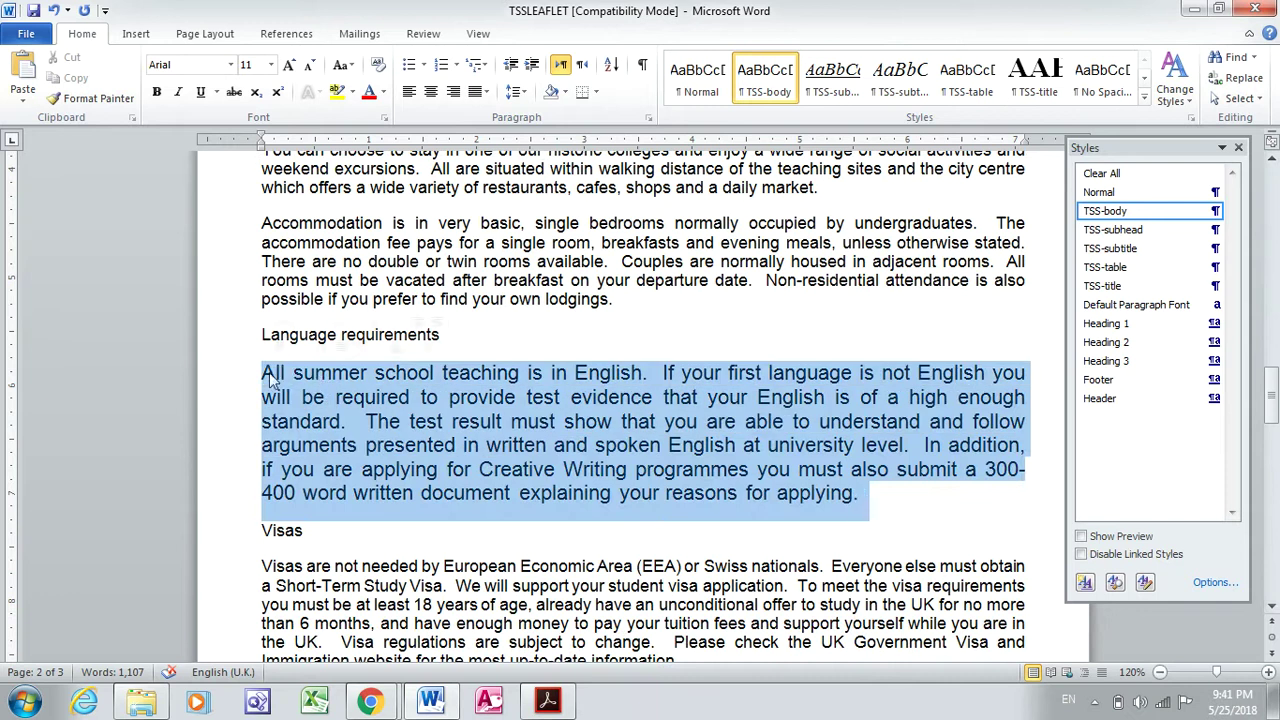
{"action": "left_click", "coordinate": [1165, 212]}
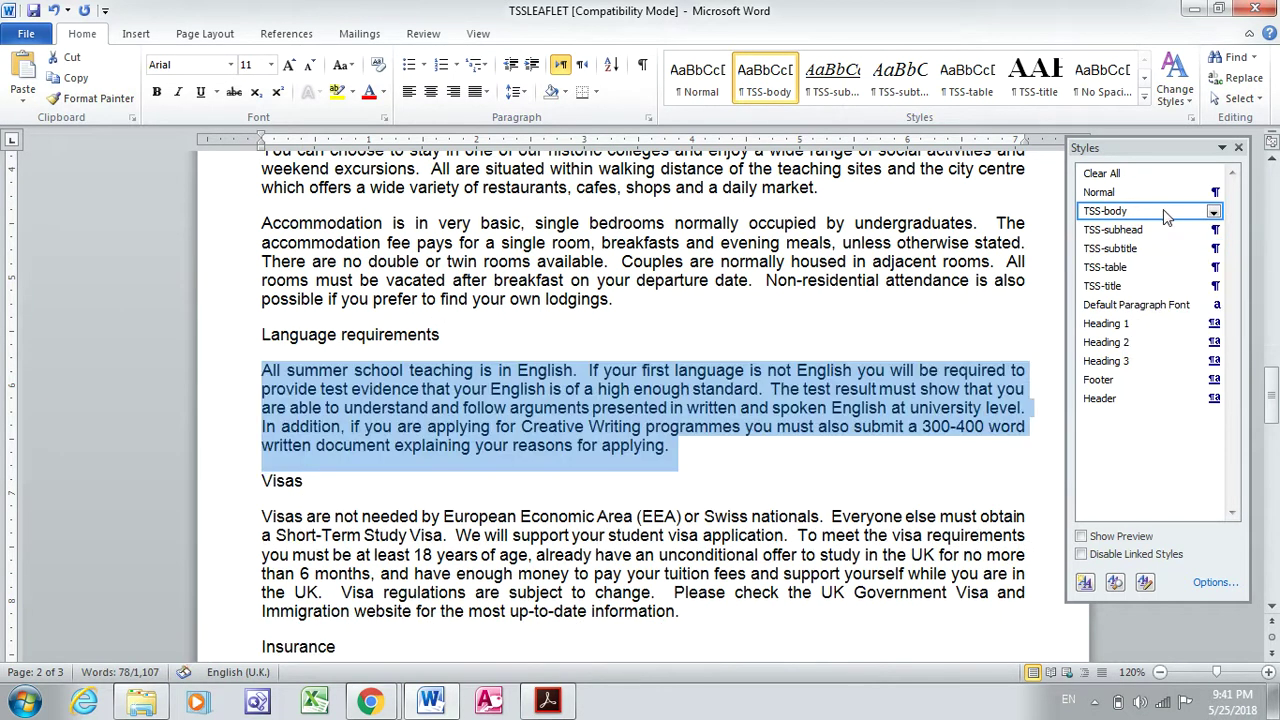
Reapply the TSS-body style to the document's last paragraph, beginning "For further information please visit our website".
{"action": "left_click", "coordinate": [1275, 556]}
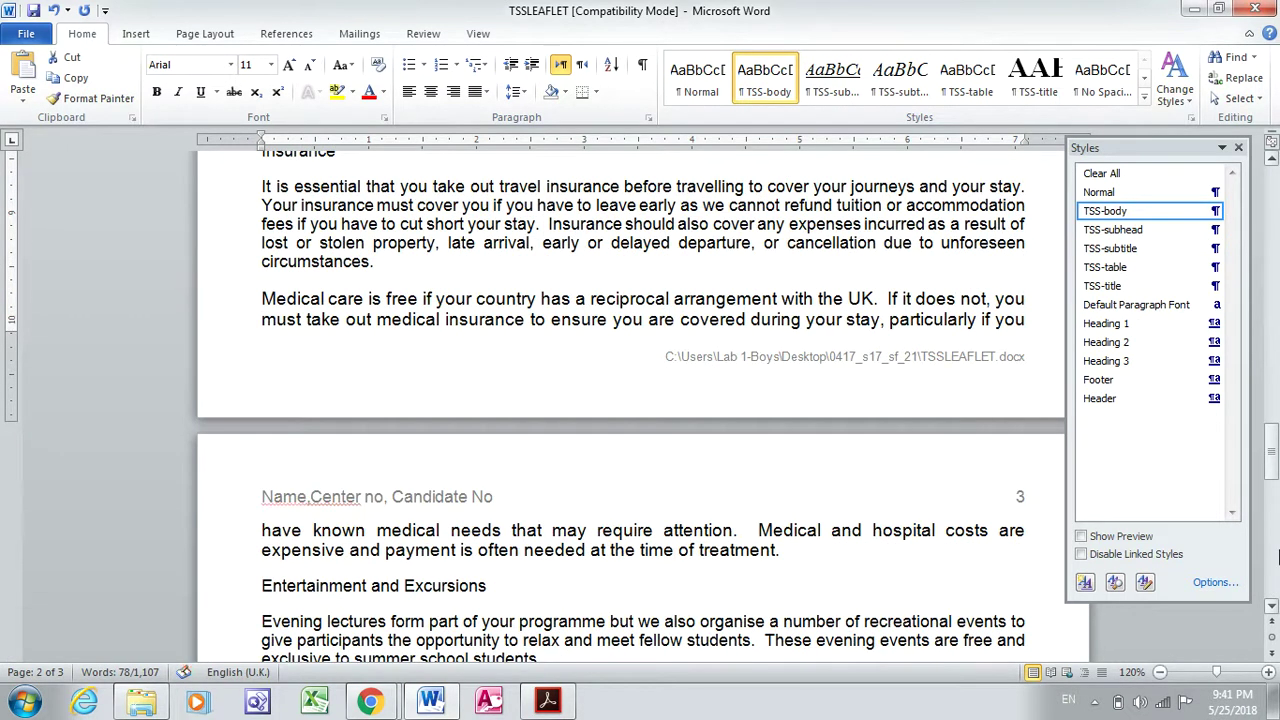
{"action": "left_click", "coordinate": [1275, 556]}
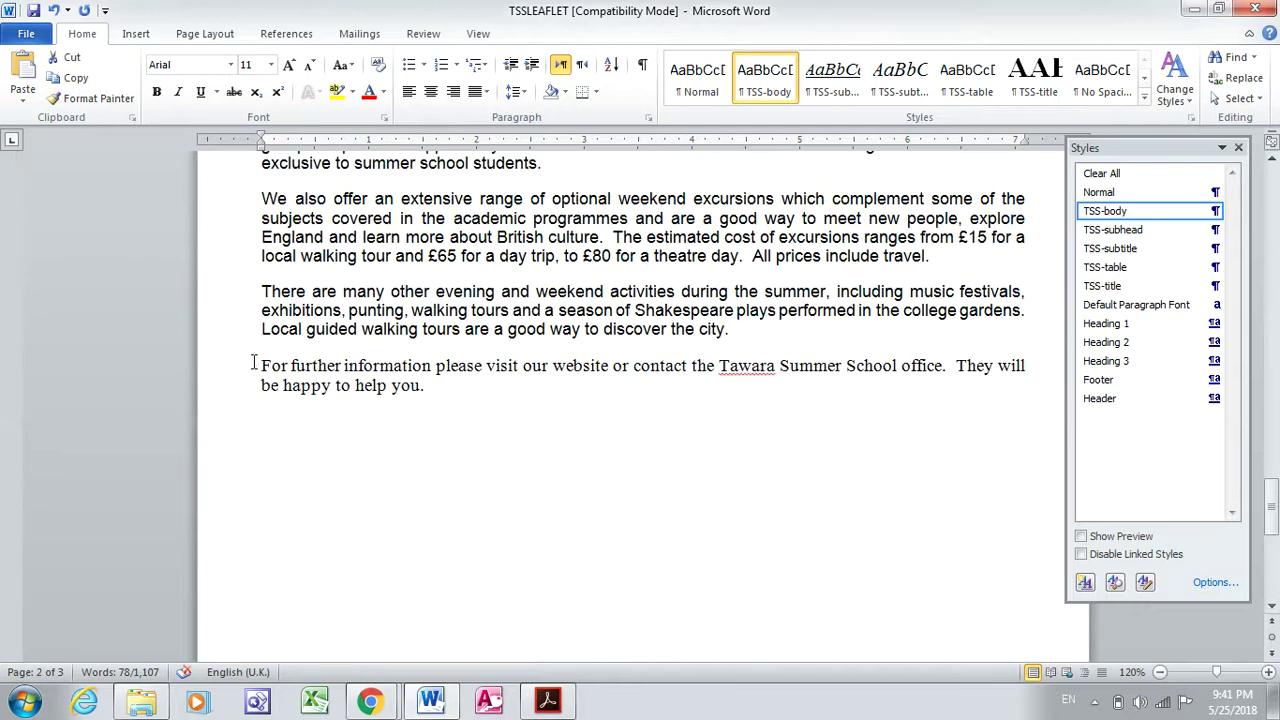
{"action": "left_click_drag", "start_coordinate": [257, 365], "coordinate": [405, 404]}
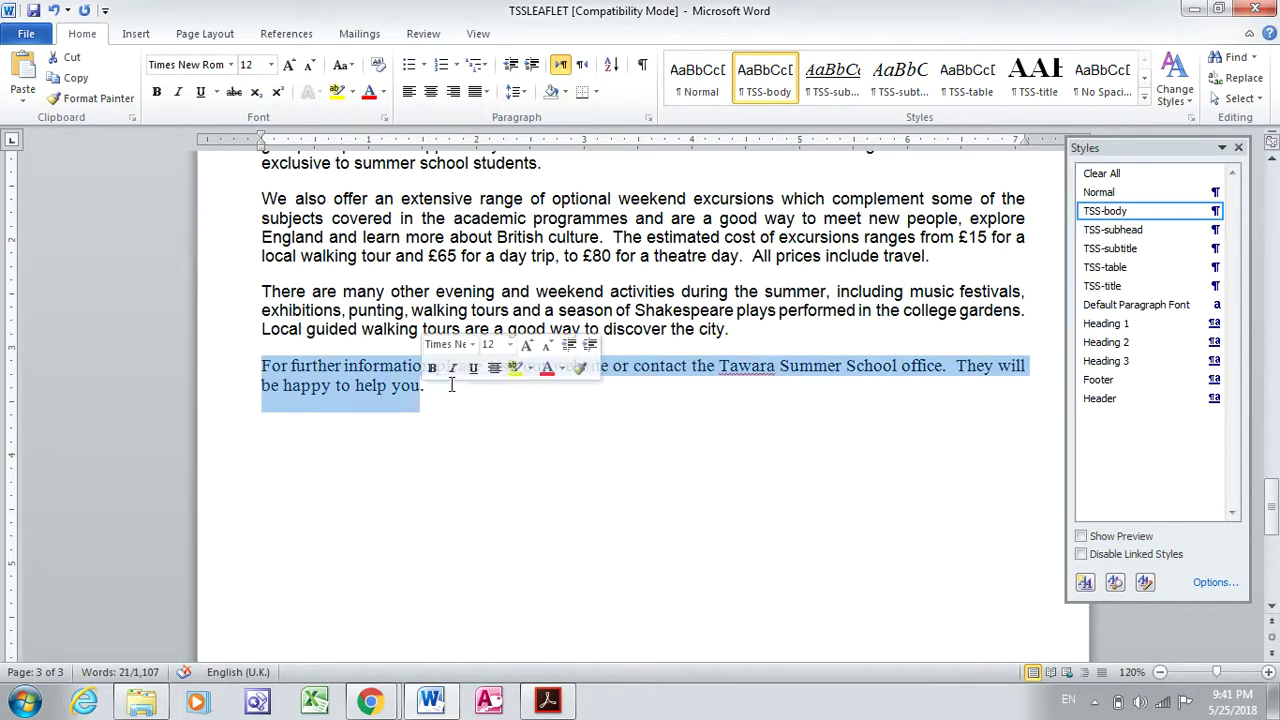
{"action": "left_click", "coordinate": [1152, 213]}
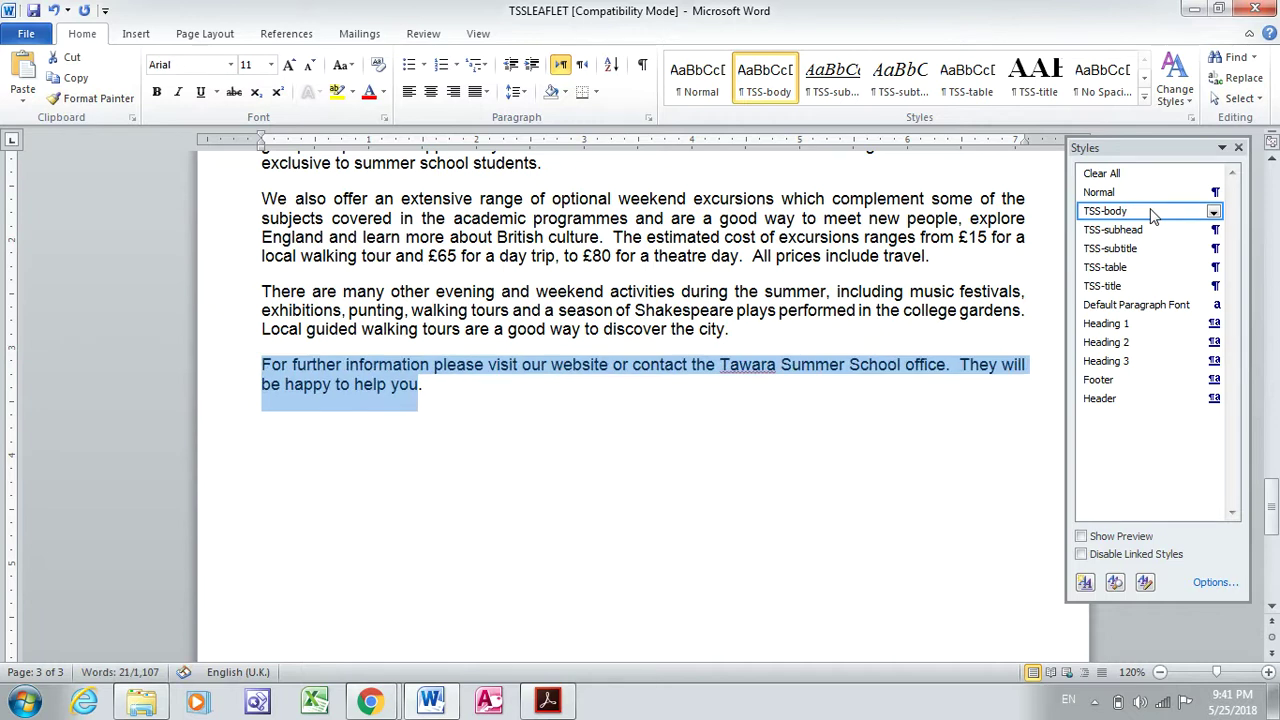
{"action": "left_click", "coordinate": [923, 414]}
{"action": "scroll", "coordinate": [1275, 192], "scroll_direction": "up", "scroll_amount": 15}
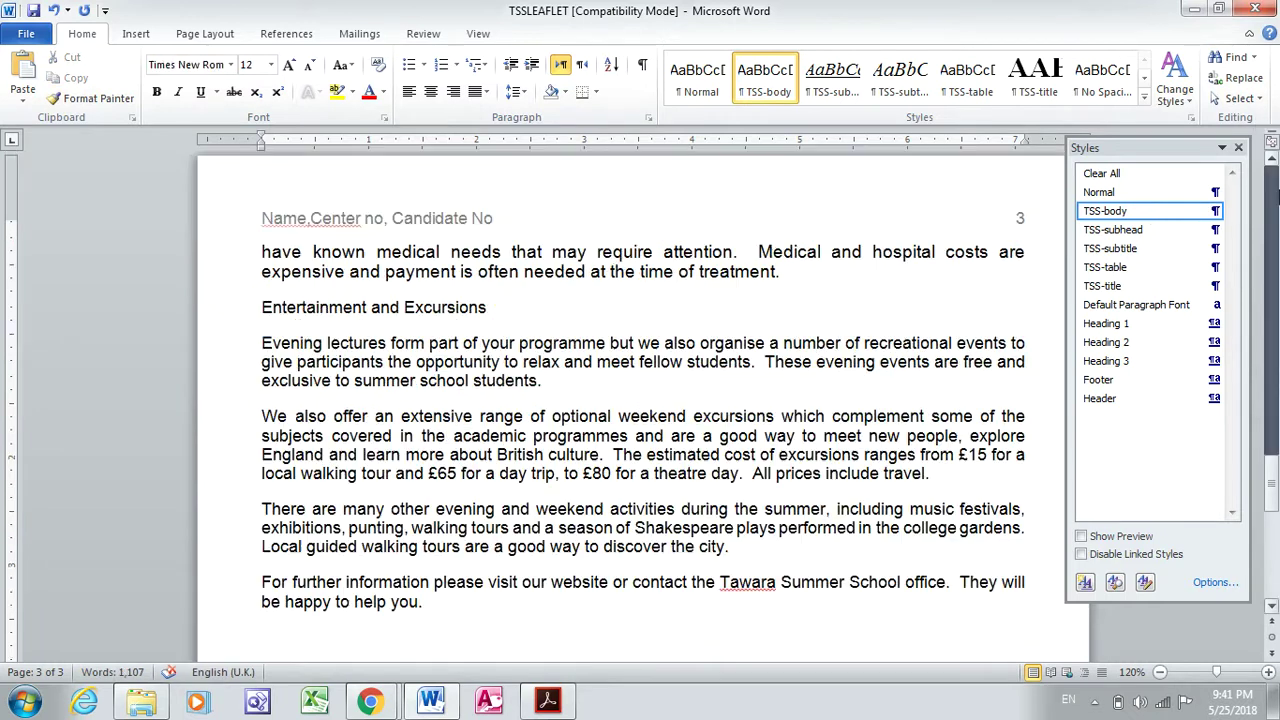
Read question 8 in the exam paper and highlight its requirement for two equal-width columns with a 1 centimetre space between them.
{"action": "left_click", "coordinate": [547, 700]}
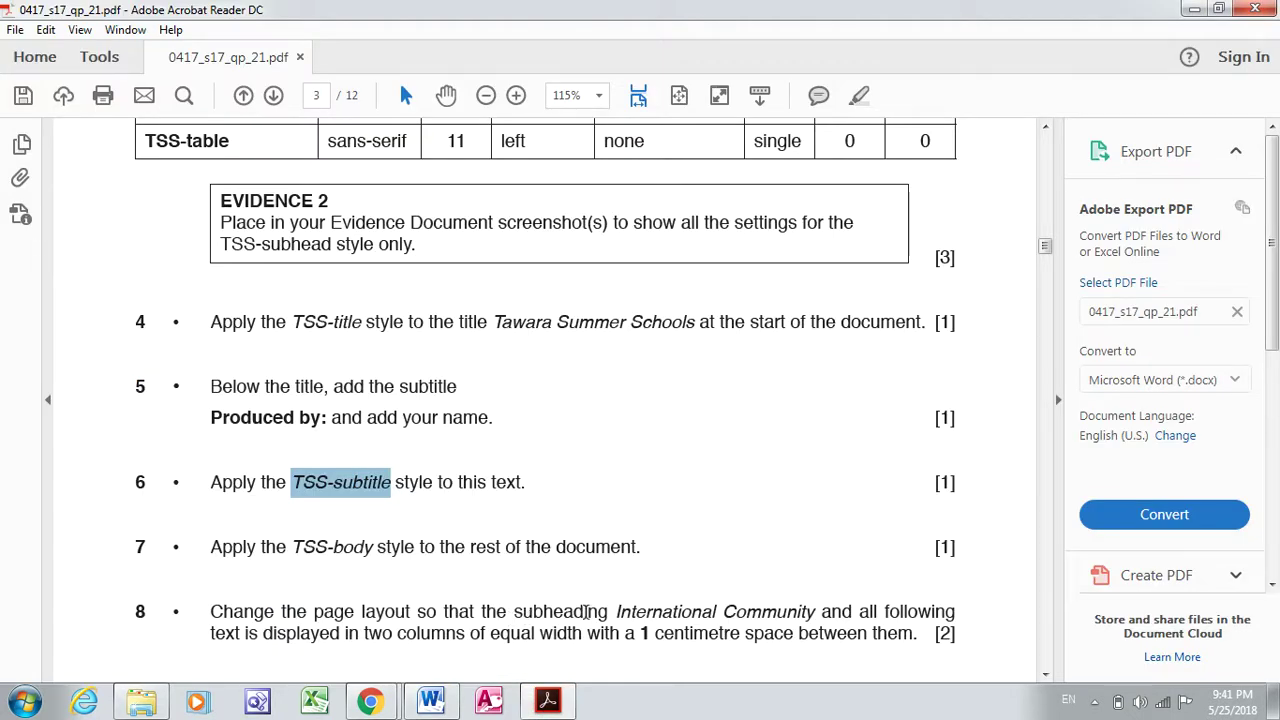
{"action": "left_click_drag", "start_coordinate": [617, 611], "coordinate": [766, 616]}
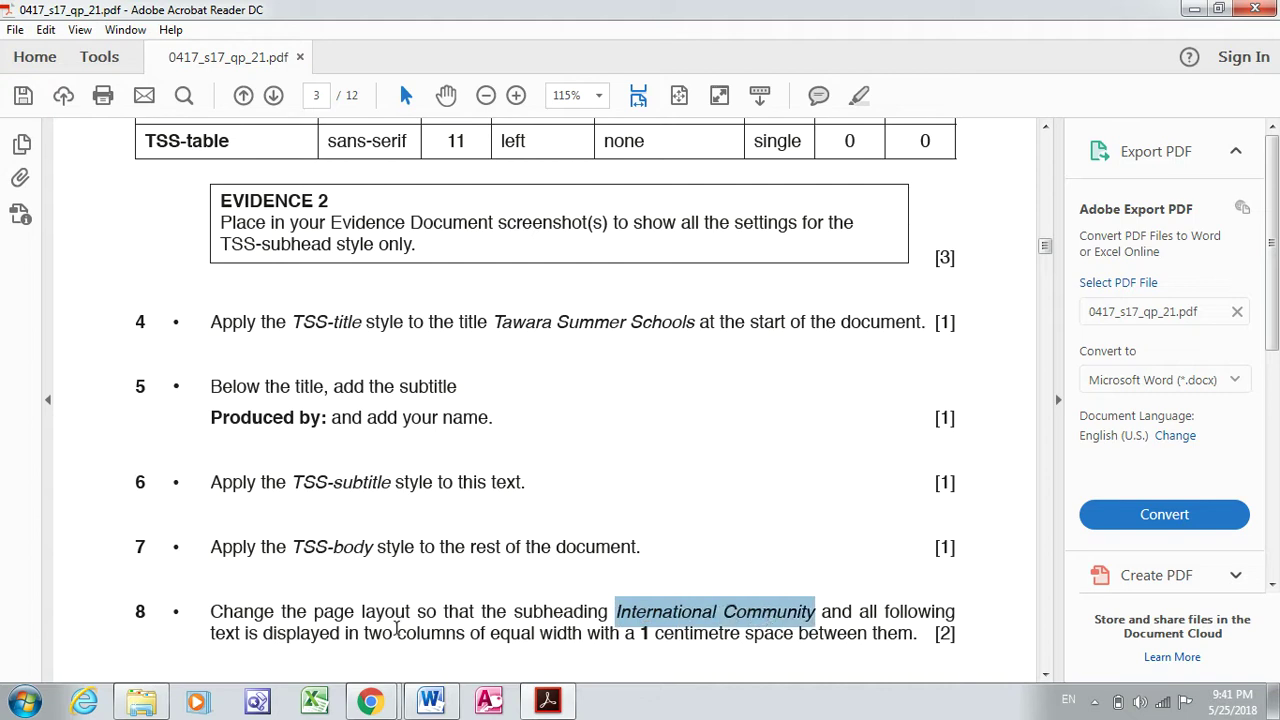
{"action": "left_click_drag", "start_coordinate": [366, 638], "coordinate": [880, 645]}
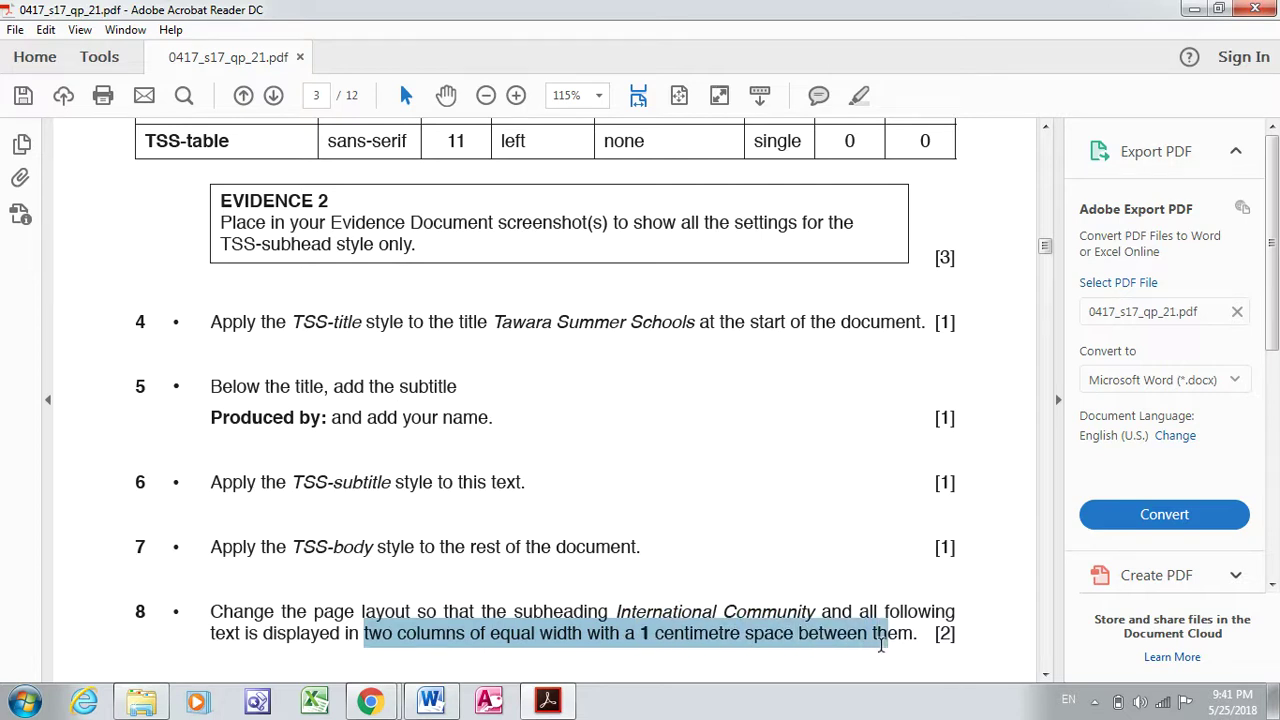
{"action": "left_click", "coordinate": [858, 97]}
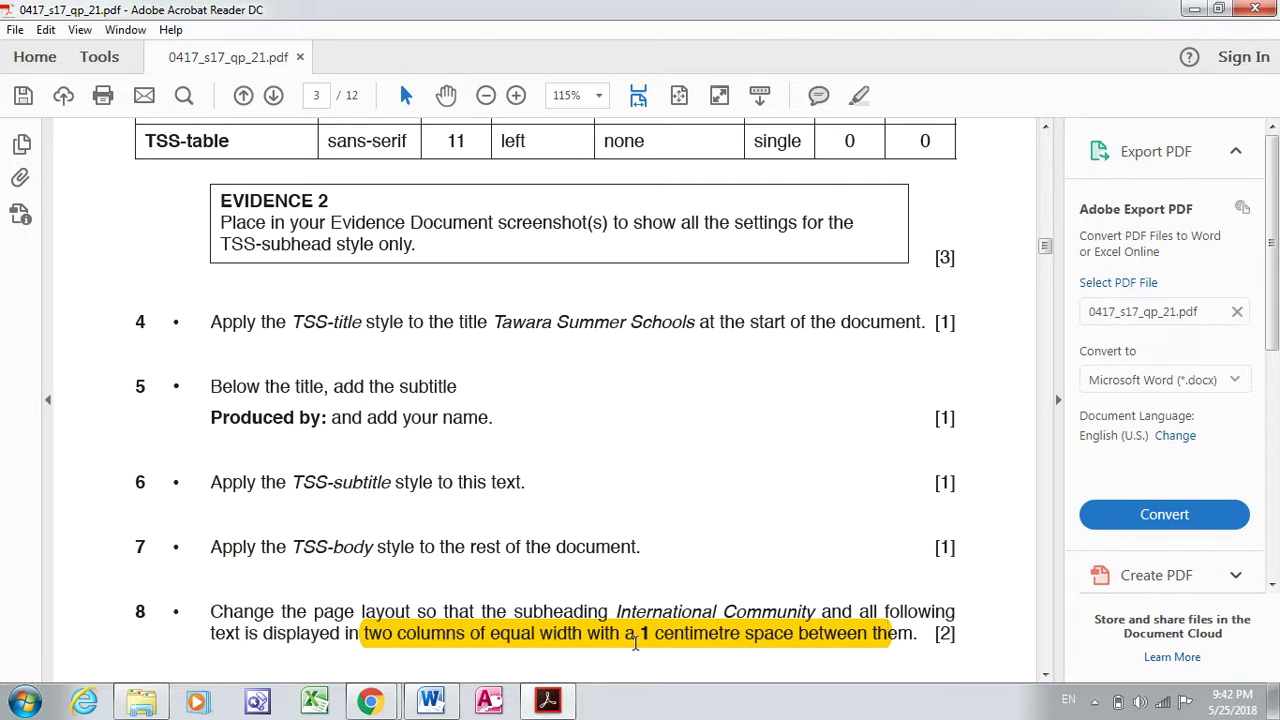
In TSSLEAFLET, lay out the text from the International Community subheading to the document's end in two equal-width columns with 1 cm spacing.
{"action": "left_click", "coordinate": [432, 702]}
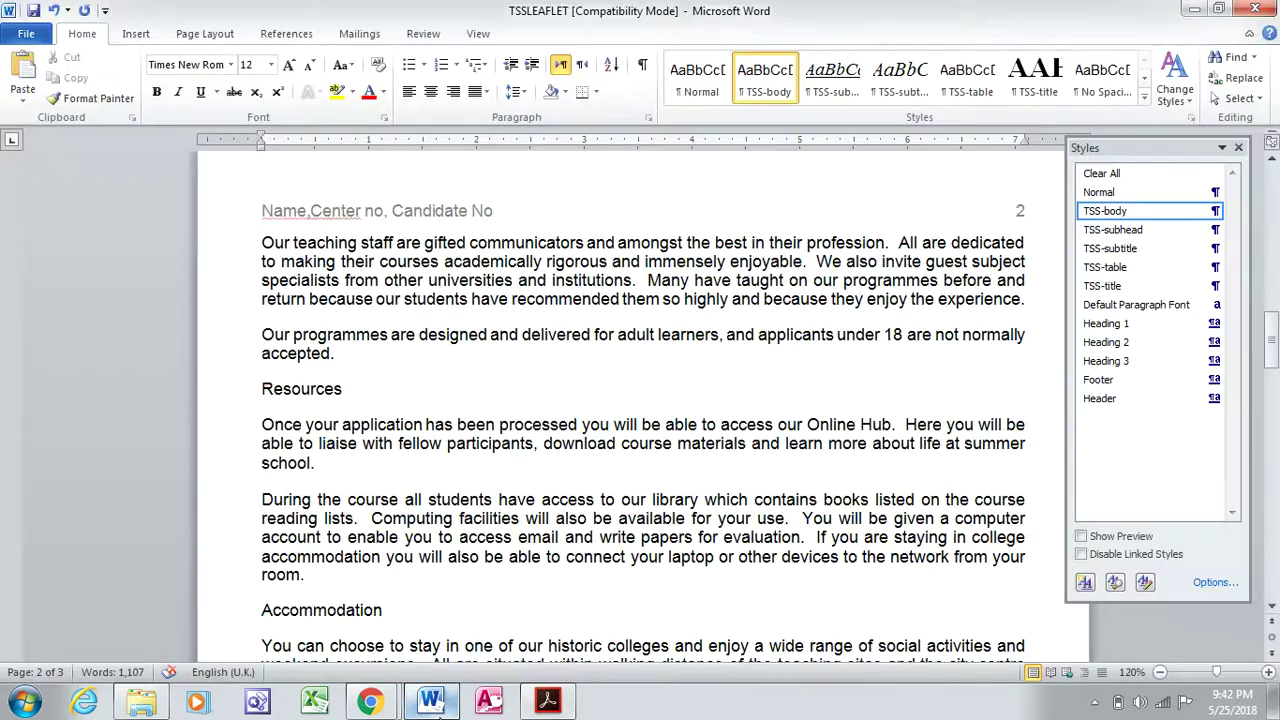
{"action": "left_click", "coordinate": [1272, 607]}
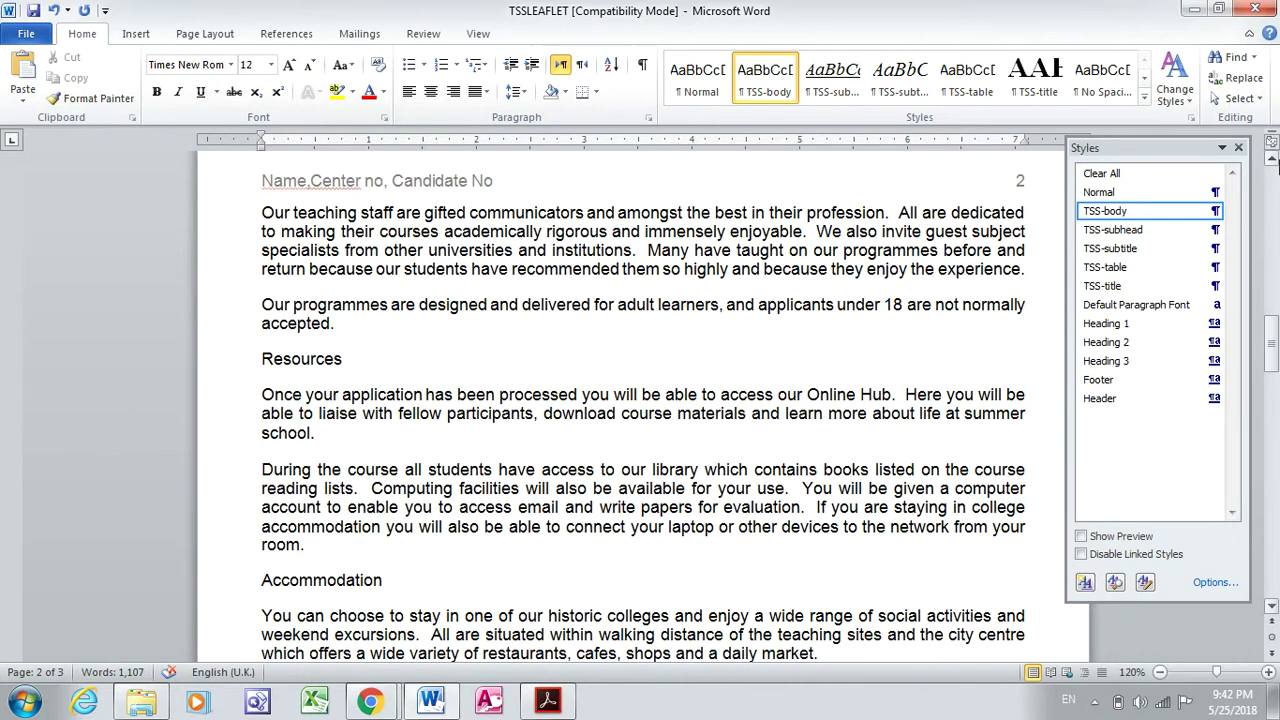
{"action": "left_click", "coordinate": [1274, 205]}
{"action": "left_click", "coordinate": [1274, 205]}
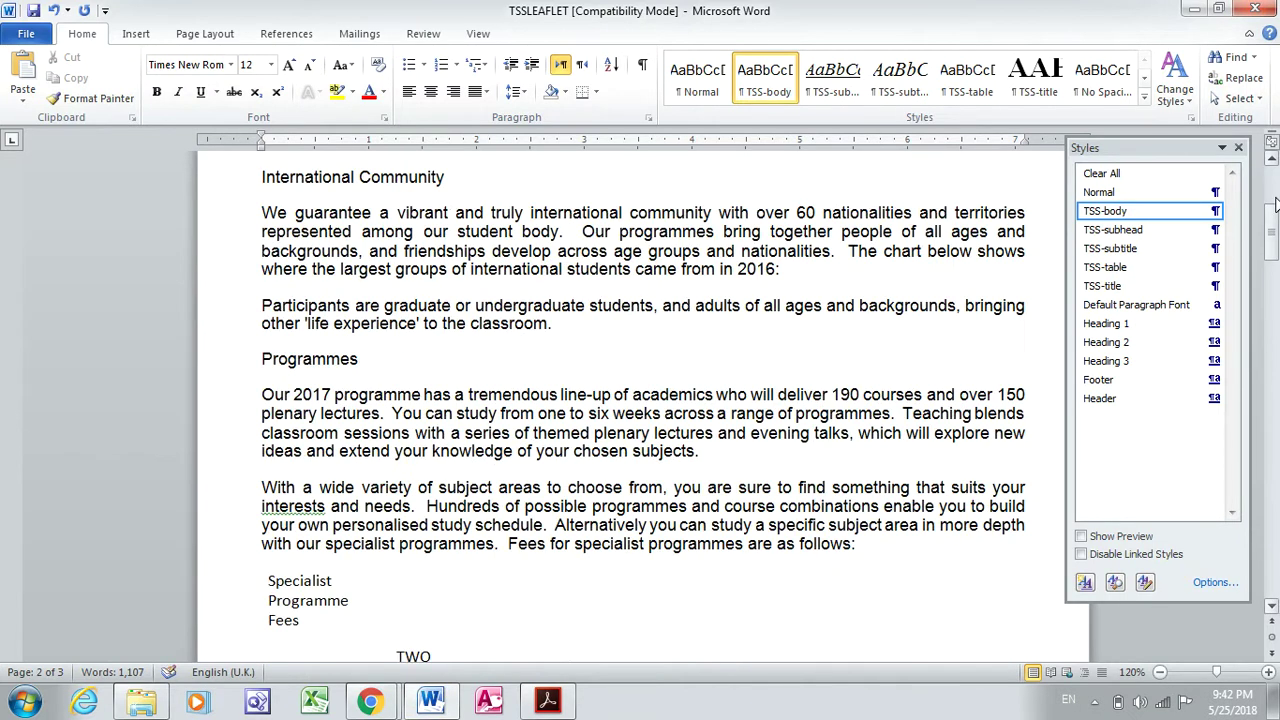
{"action": "left_click", "coordinate": [1274, 205]}
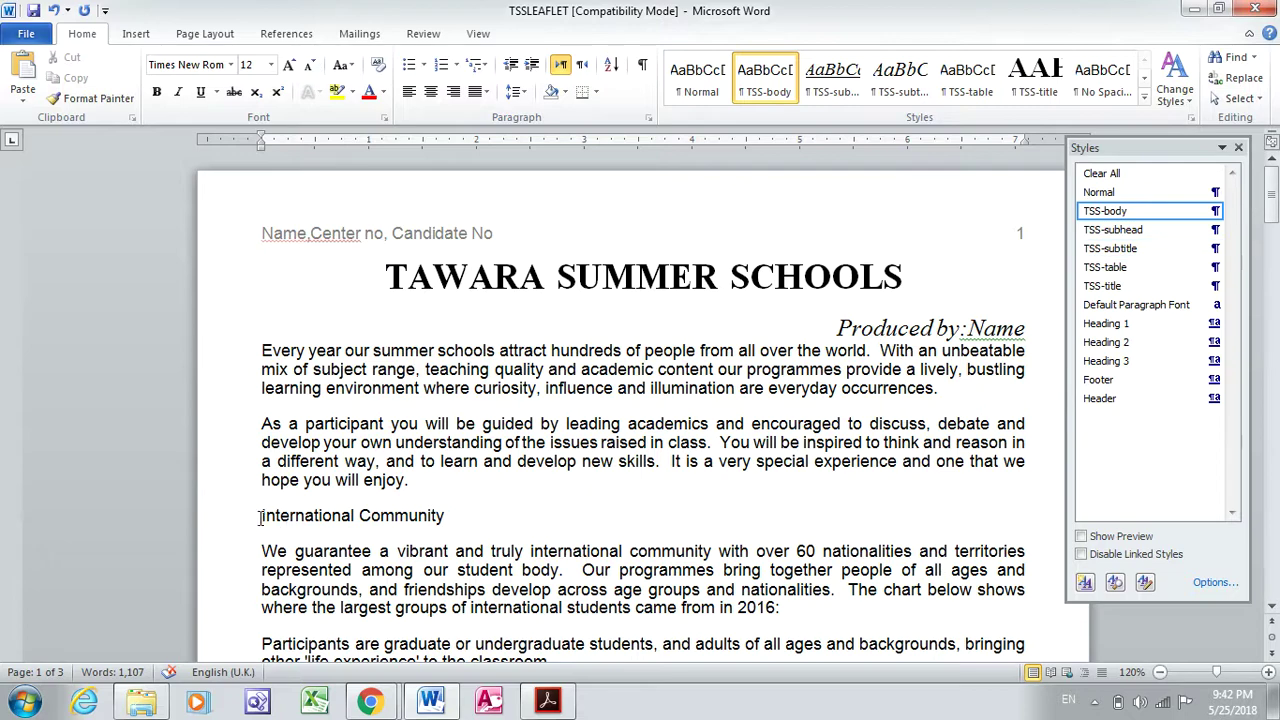
{"action": "left_click_drag", "start_coordinate": [260, 515], "coordinate": [587, 565]}
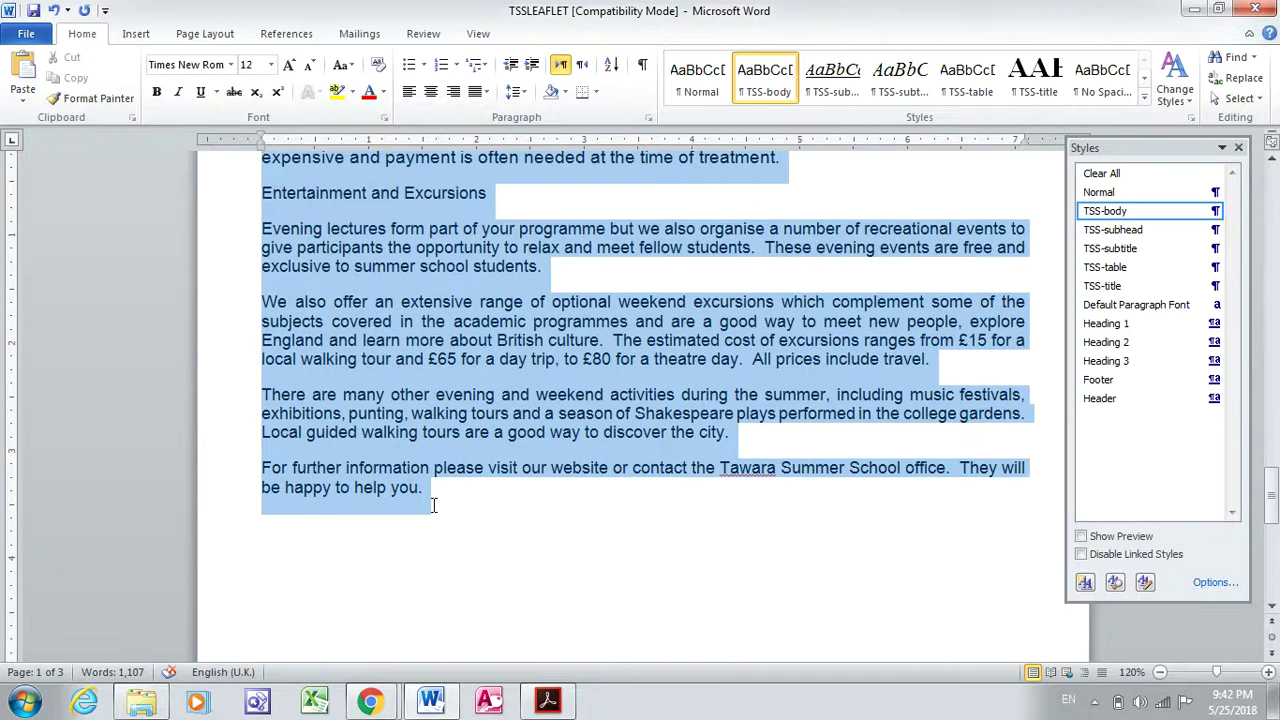
{"action": "left_click_drag", "start_coordinate": [433, 505], "coordinate": [434, 512]}
{"action": "left_click", "coordinate": [214, 38]}
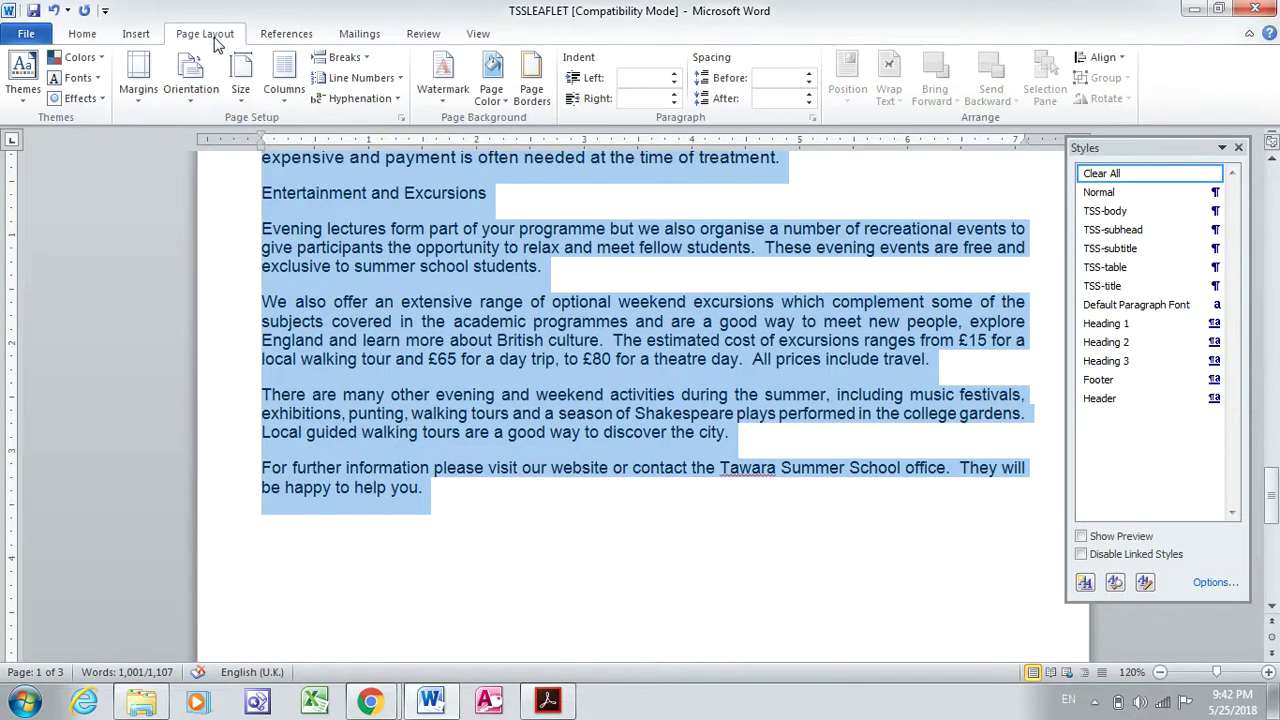
{"action": "left_click", "coordinate": [284, 82]}
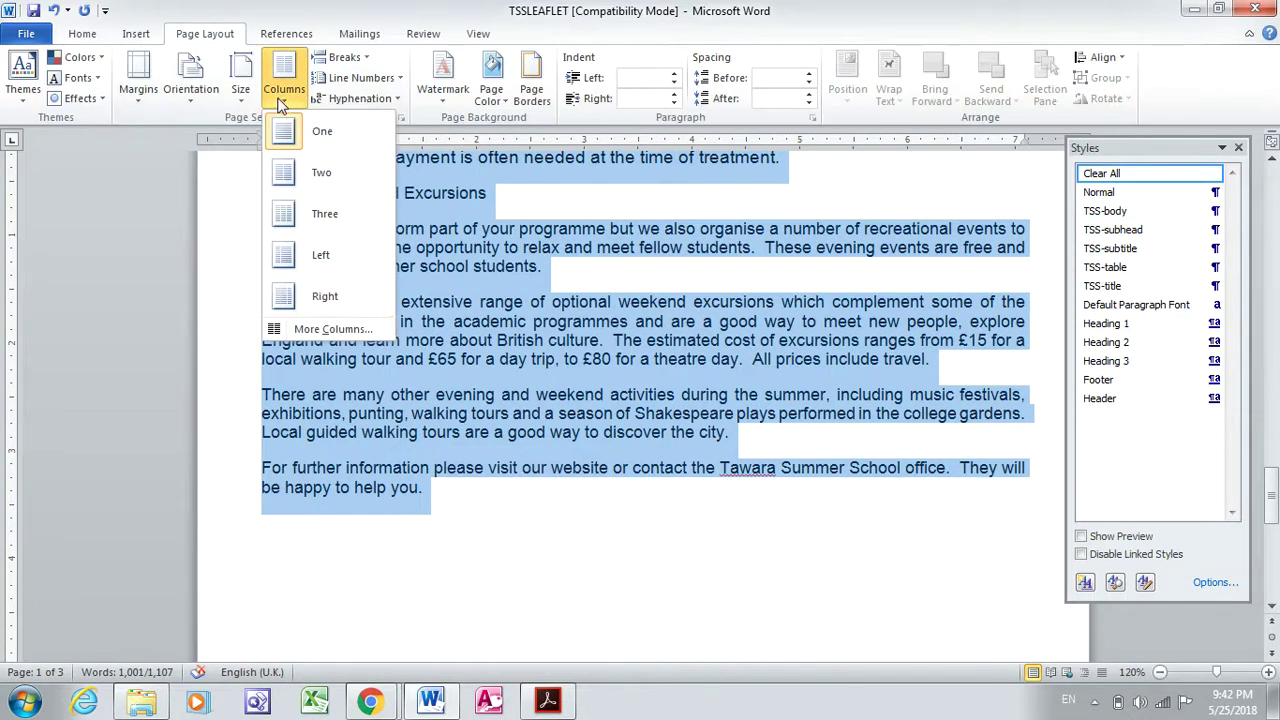
{"action": "left_click", "coordinate": [312, 329]}
{"action": "left_click", "coordinate": [578, 233]}
{"action": "left_click", "coordinate": [634, 350]}
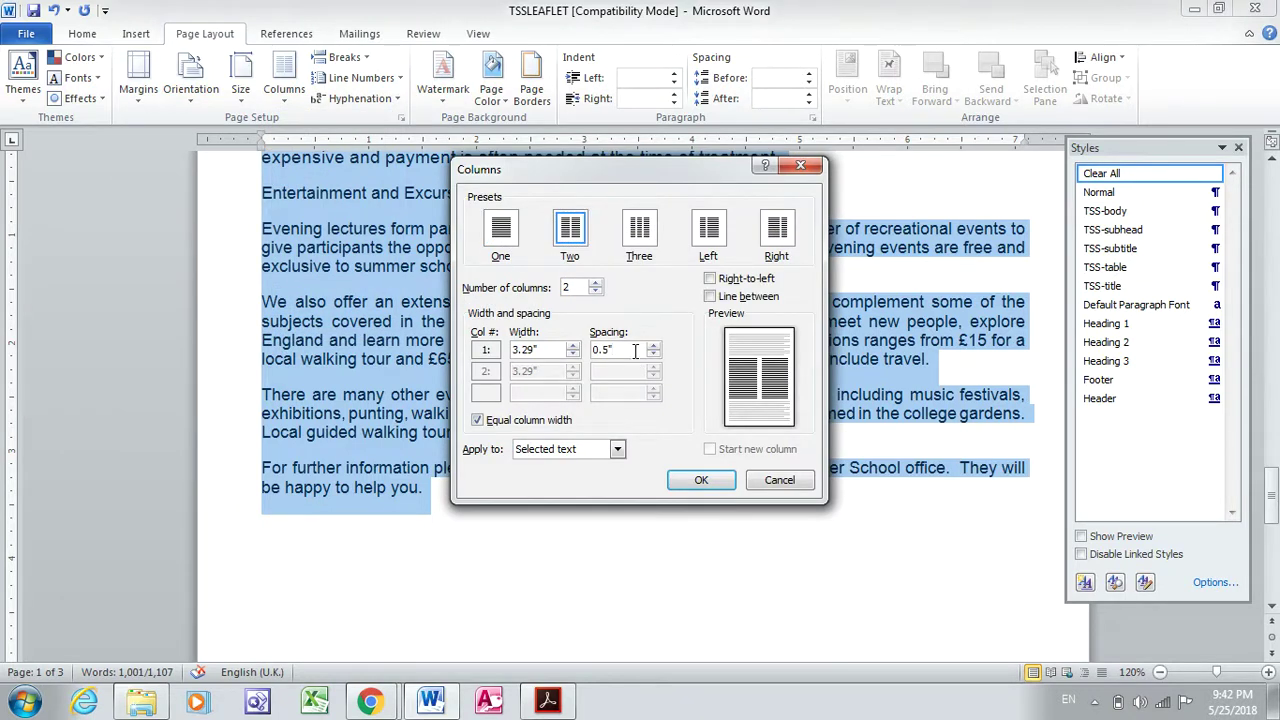
{"action": "type", "text": "1cm"}
{"action": "left_click", "coordinate": [701, 480]}
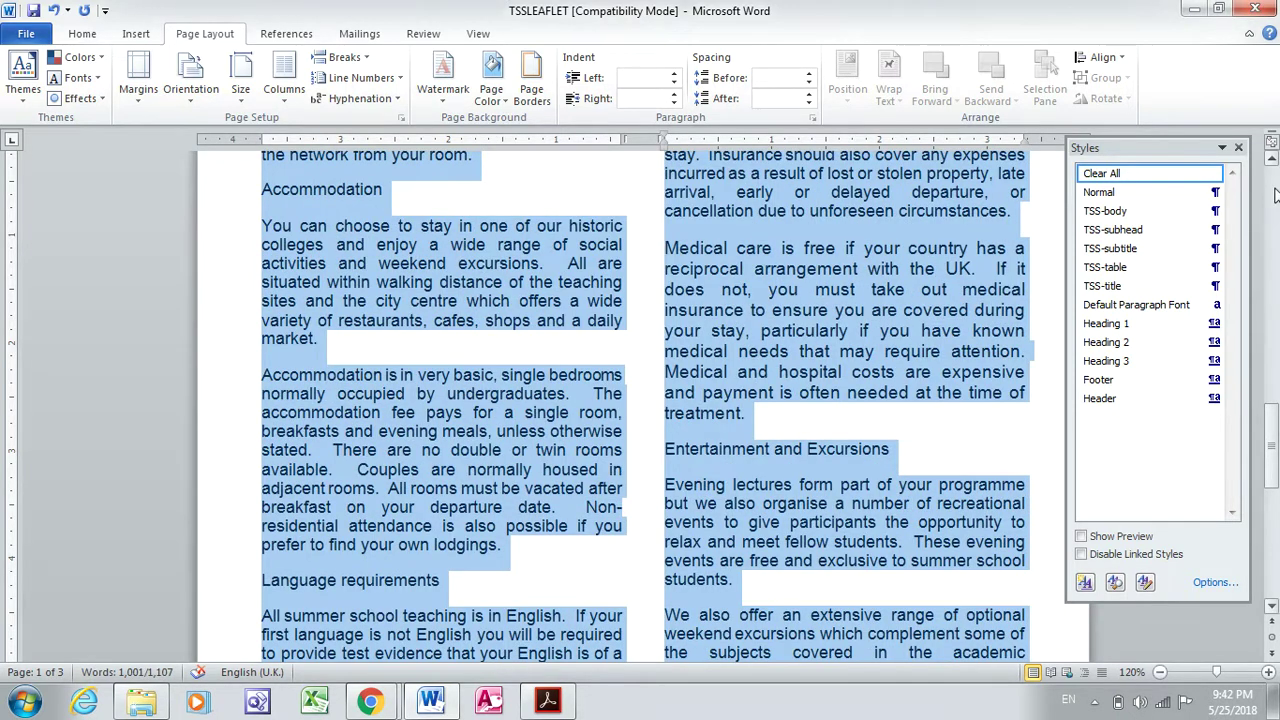
{"action": "scroll", "coordinate": [1276, 193], "scroll_direction": "up", "scroll_amount": 20}
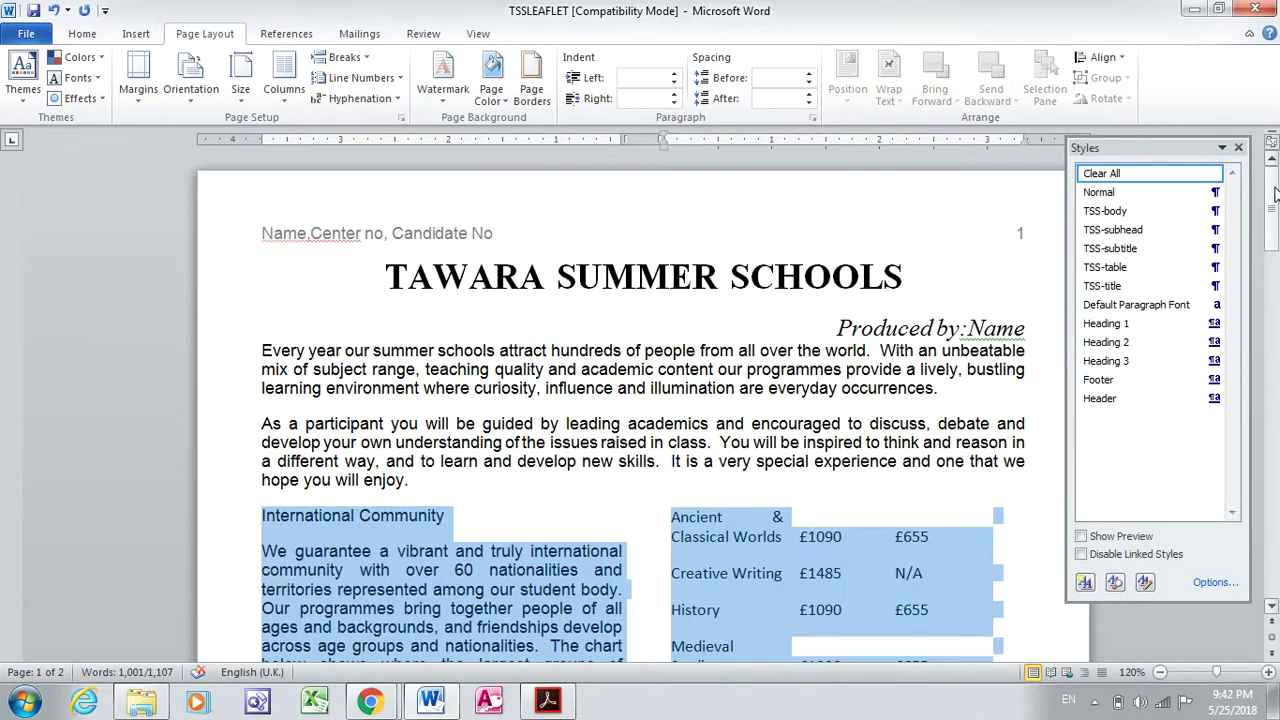
Switch to the exam paper and highlight question 9's requirement to apply the TSS-subhead style to each subheading.
{"action": "left_click", "coordinate": [547, 705]}
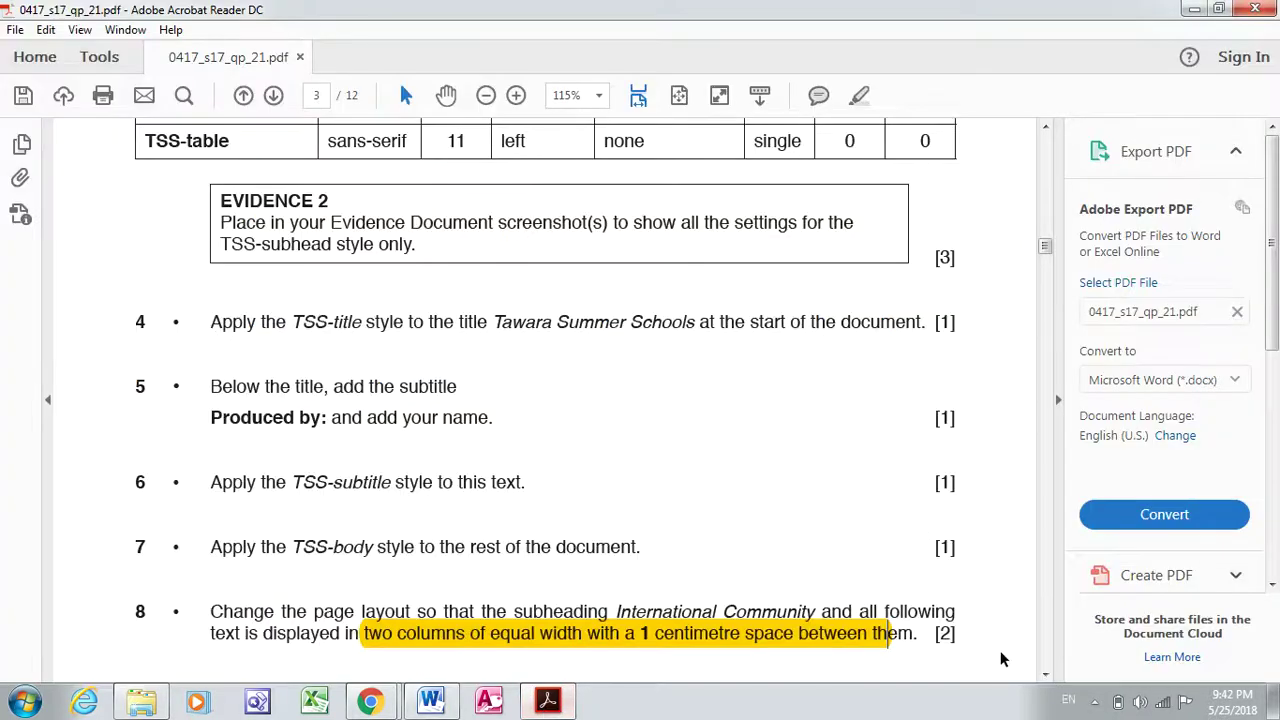
{"action": "scroll", "coordinate": [1046, 678], "scroll_direction": "down", "scroll_amount": 5}
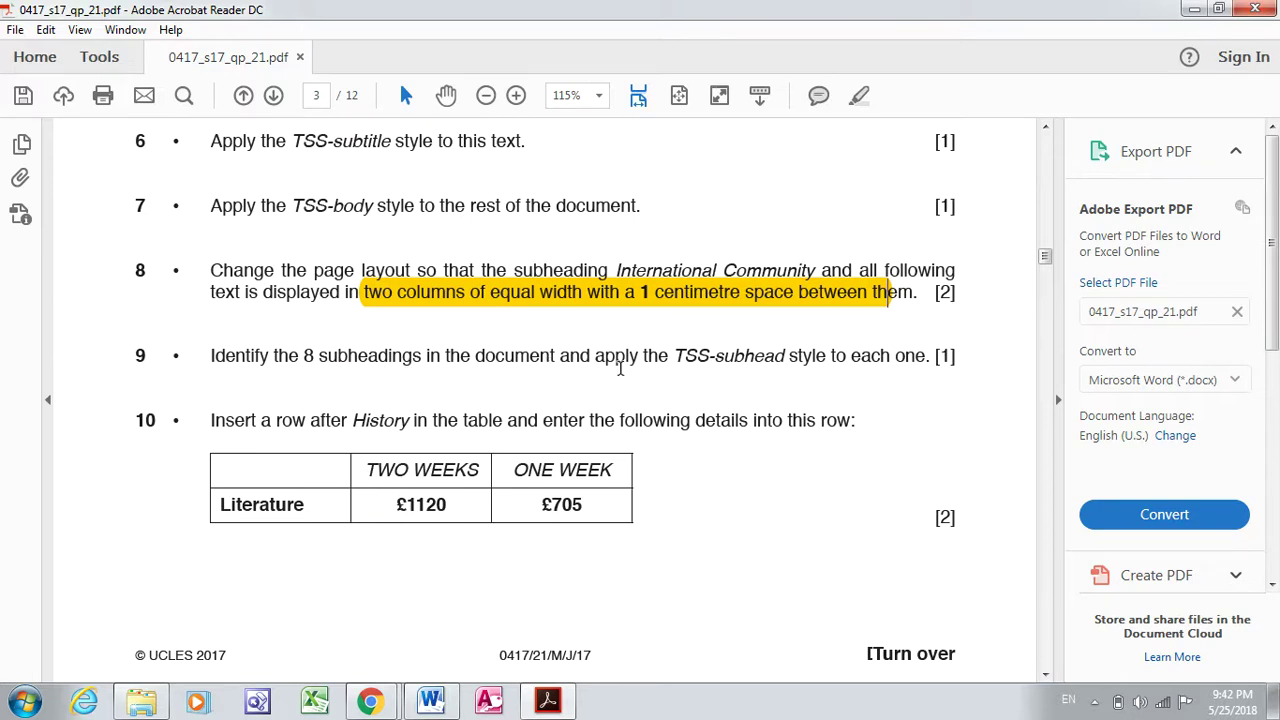
{"action": "left_click_drag", "start_coordinate": [684, 355], "coordinate": [930, 362]}
{"action": "left_click", "coordinate": [857, 95]}
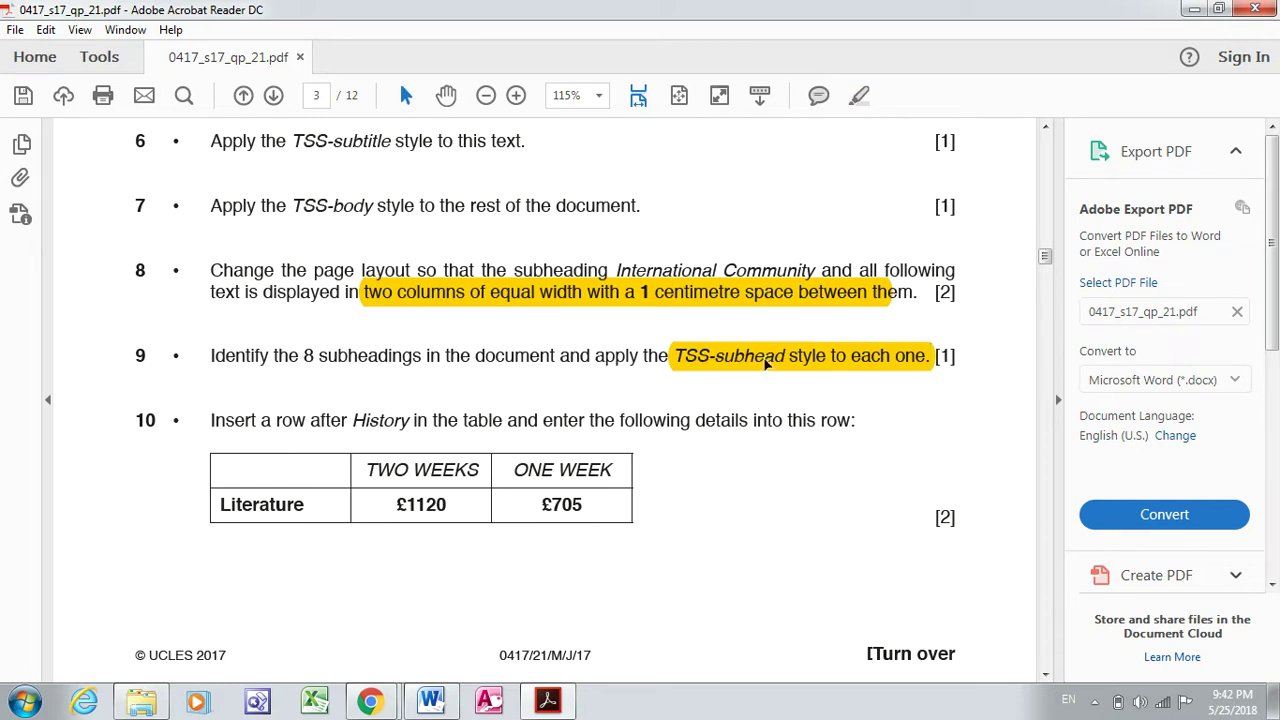
In TSSLEAFLET, apply the TSS-subhead style to International Community, Programmes, Accommodation, Language requirements, Visas, Insurance, Entertainment and Excursions, and Resources.
{"action": "left_click", "coordinate": [445, 706]}
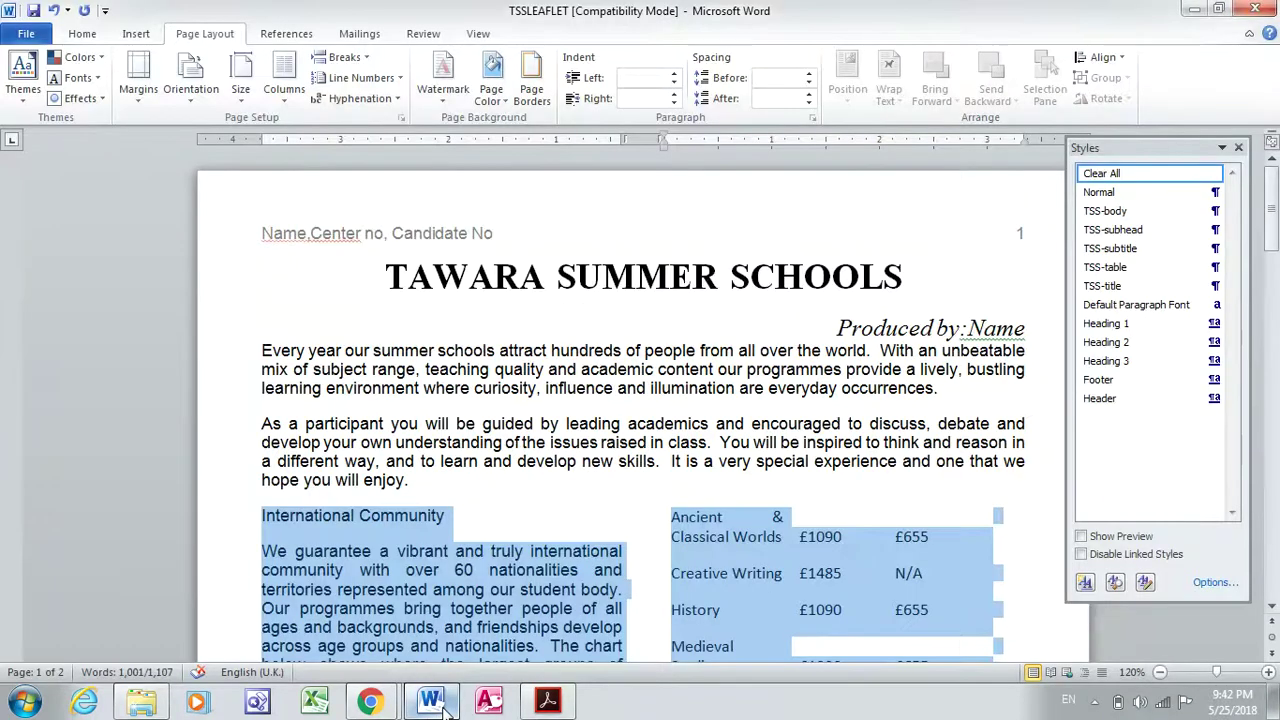
{"action": "left_click", "coordinate": [500, 524]}
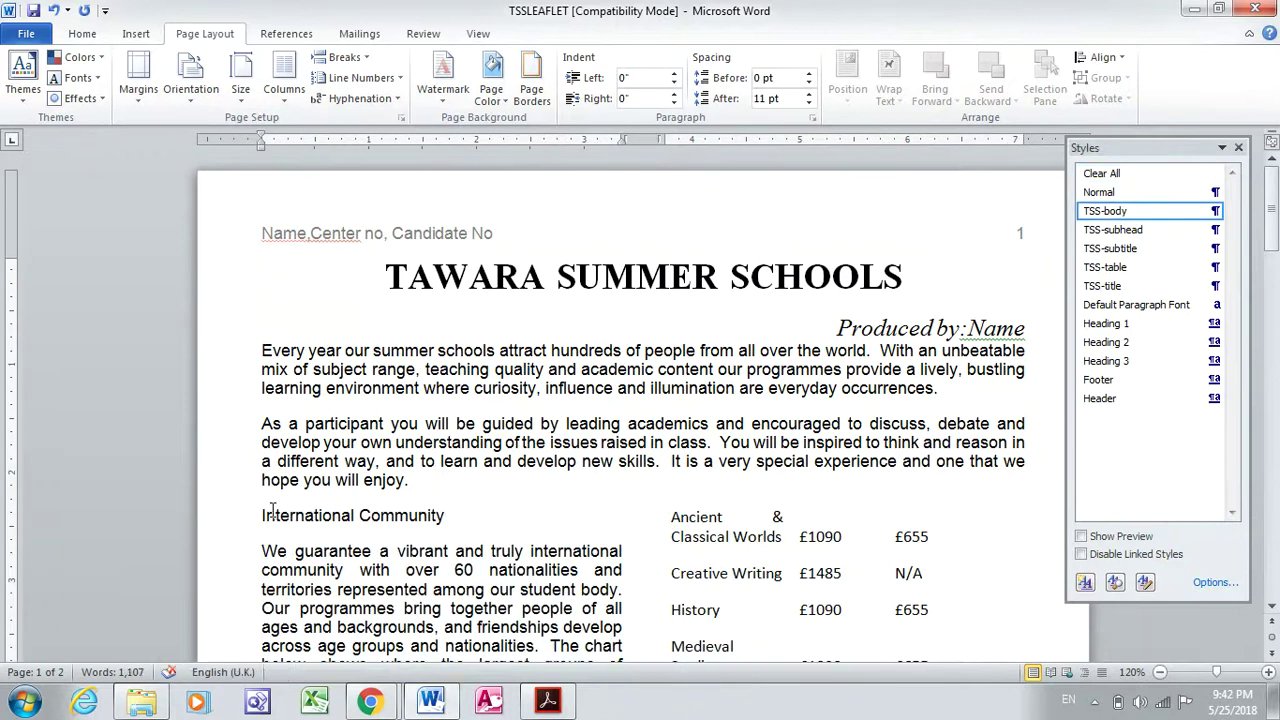
{"action": "left_click_drag", "start_coordinate": [260, 517], "coordinate": [448, 518]}
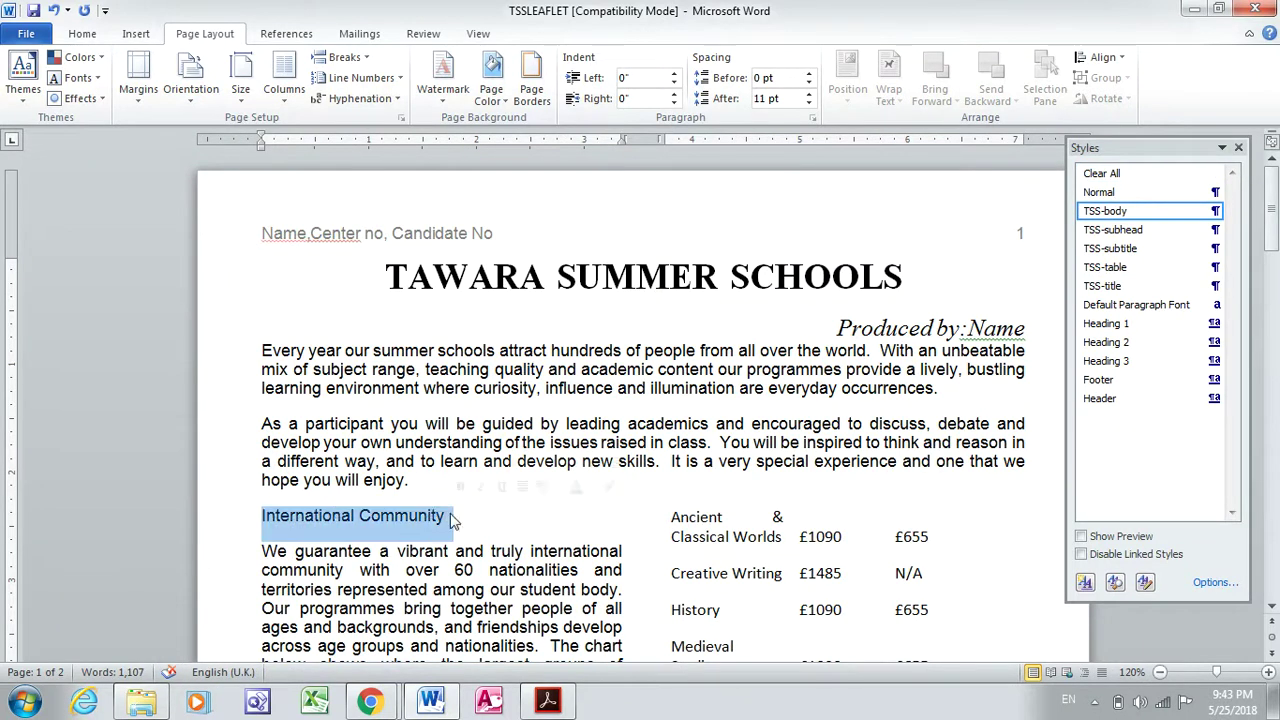
{"action": "left_click", "coordinate": [1271, 606]}
{"action": "left_click", "coordinate": [1271, 606]}
{"action": "left_click", "coordinate": [1272, 608]}
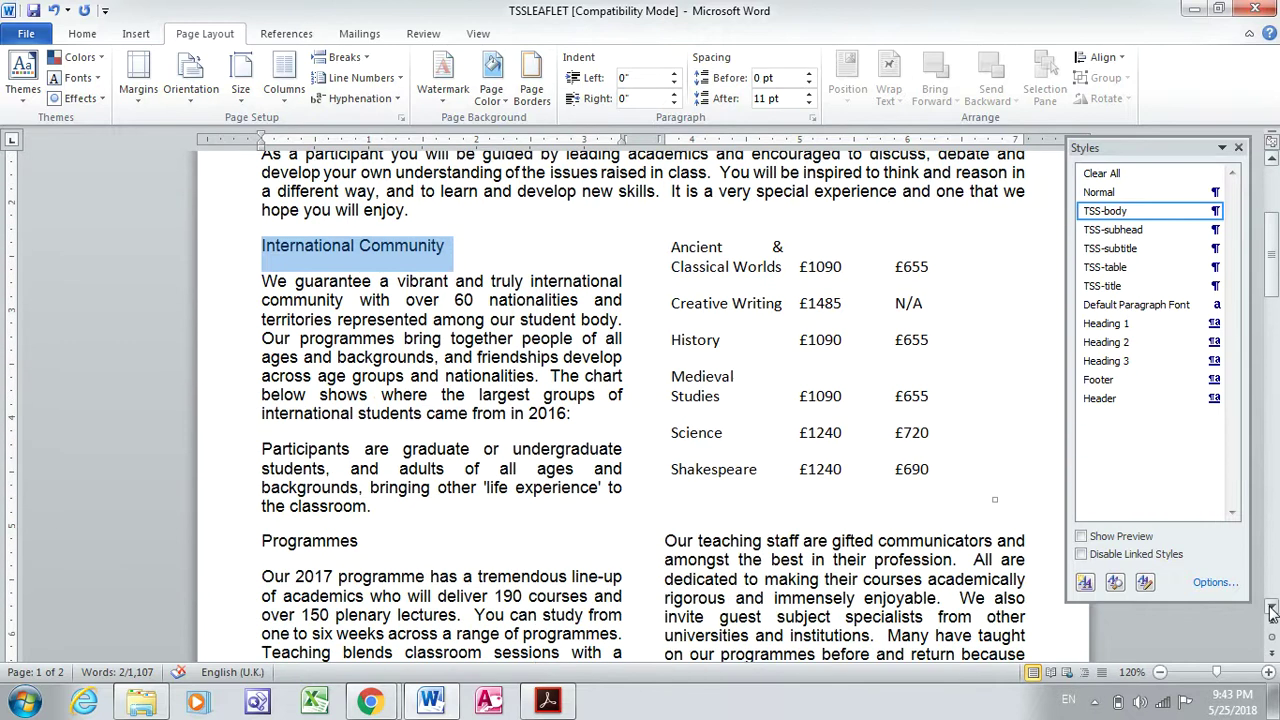
{"action": "left_click", "coordinate": [321, 541], "text": "ctrl"}
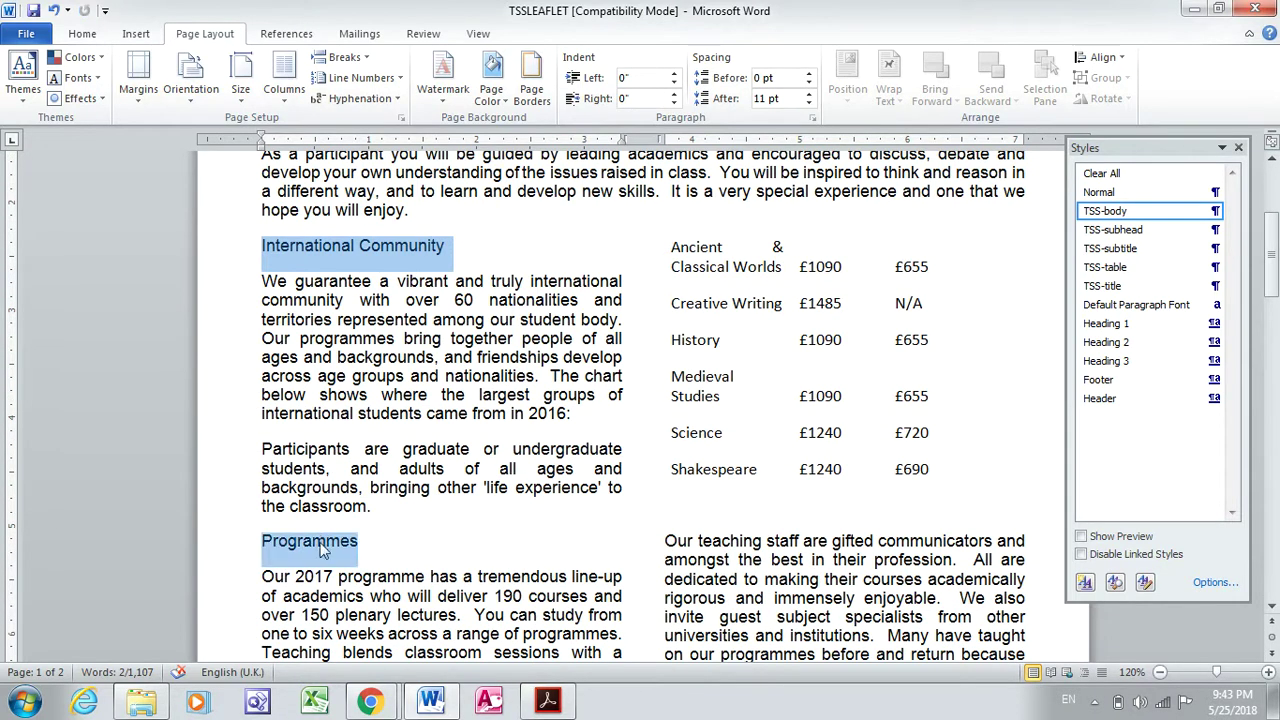
{"action": "left_click", "coordinate": [1272, 608]}
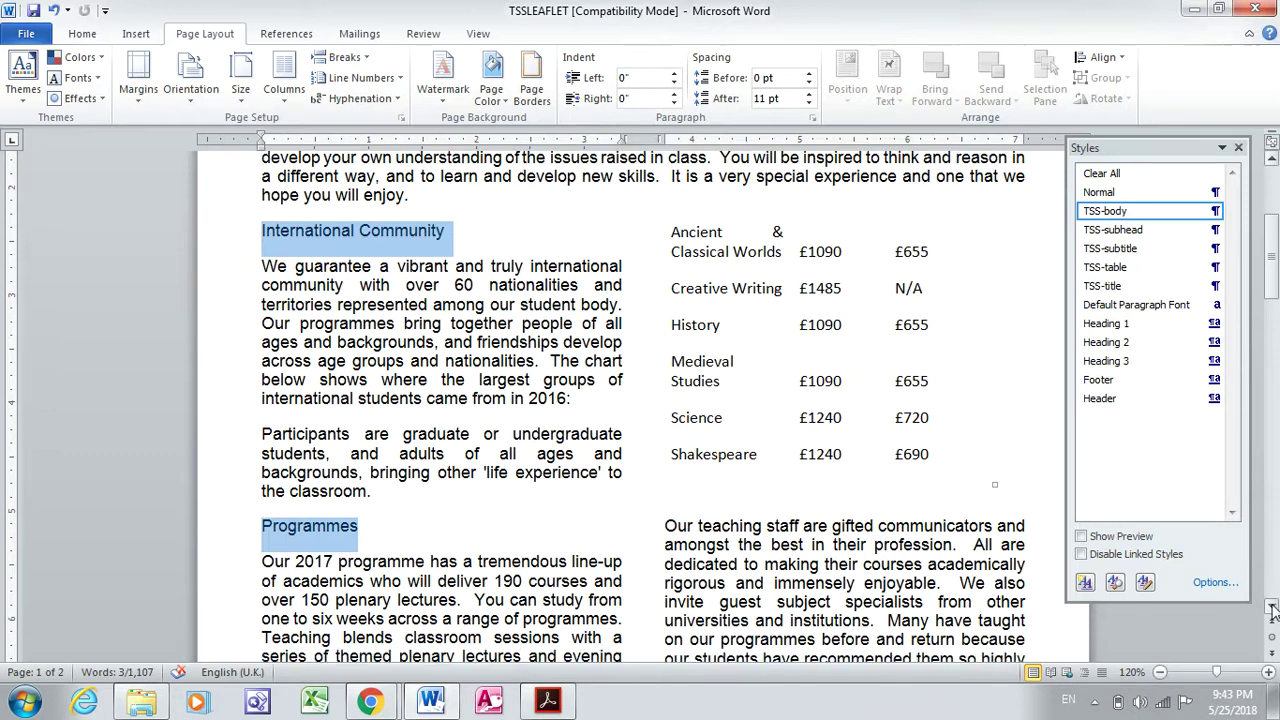
{"action": "left_click", "coordinate": [1272, 608]}
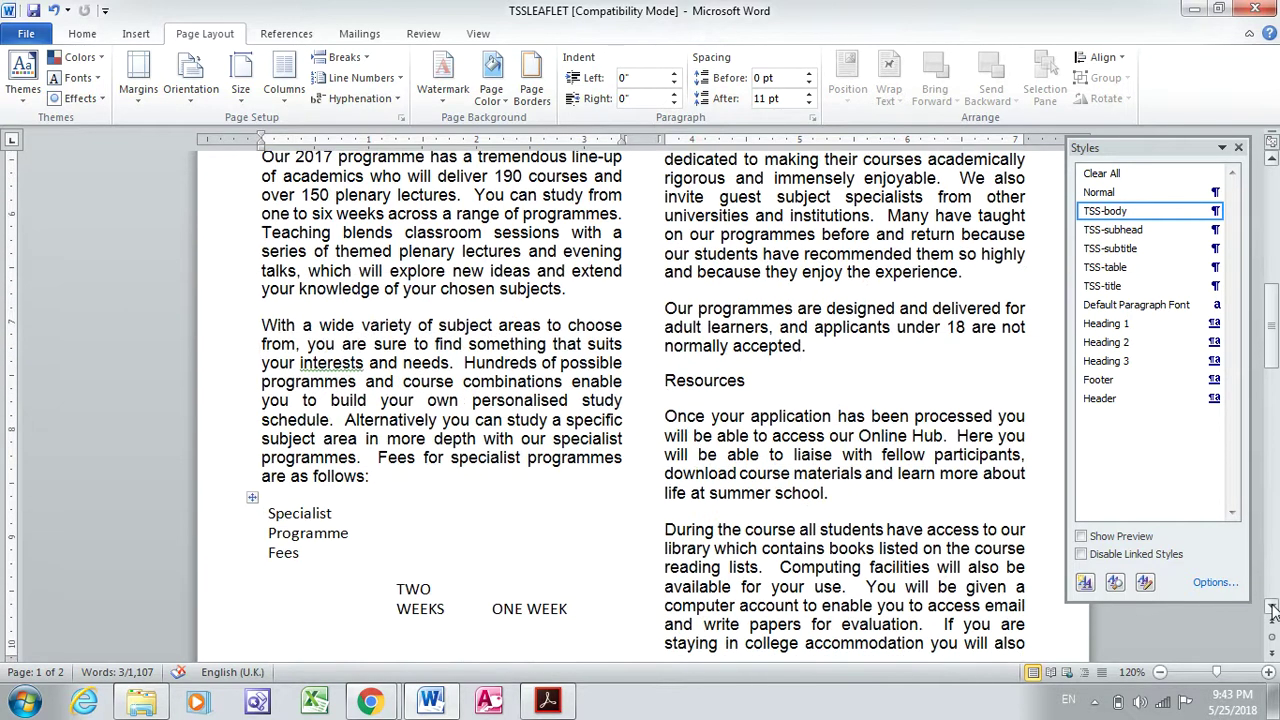
{"action": "left_click", "coordinate": [1272, 608]}
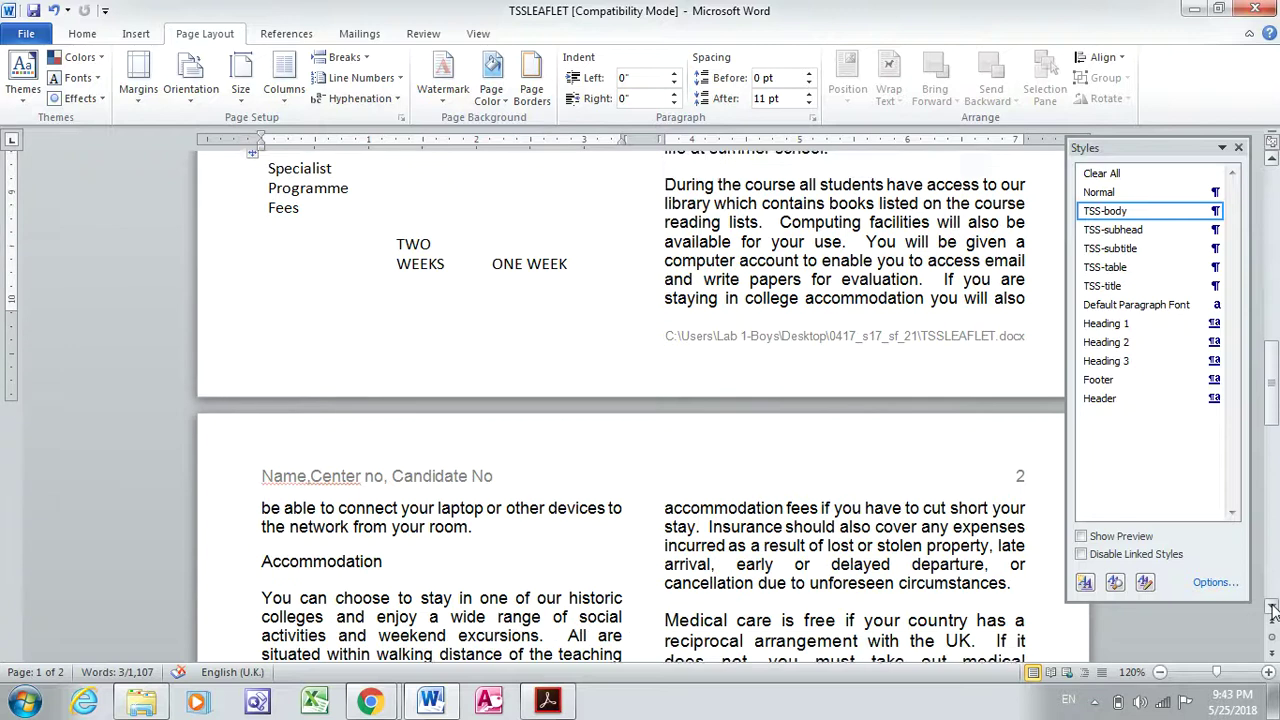
{"action": "double_click", "coordinate": [355, 425]}
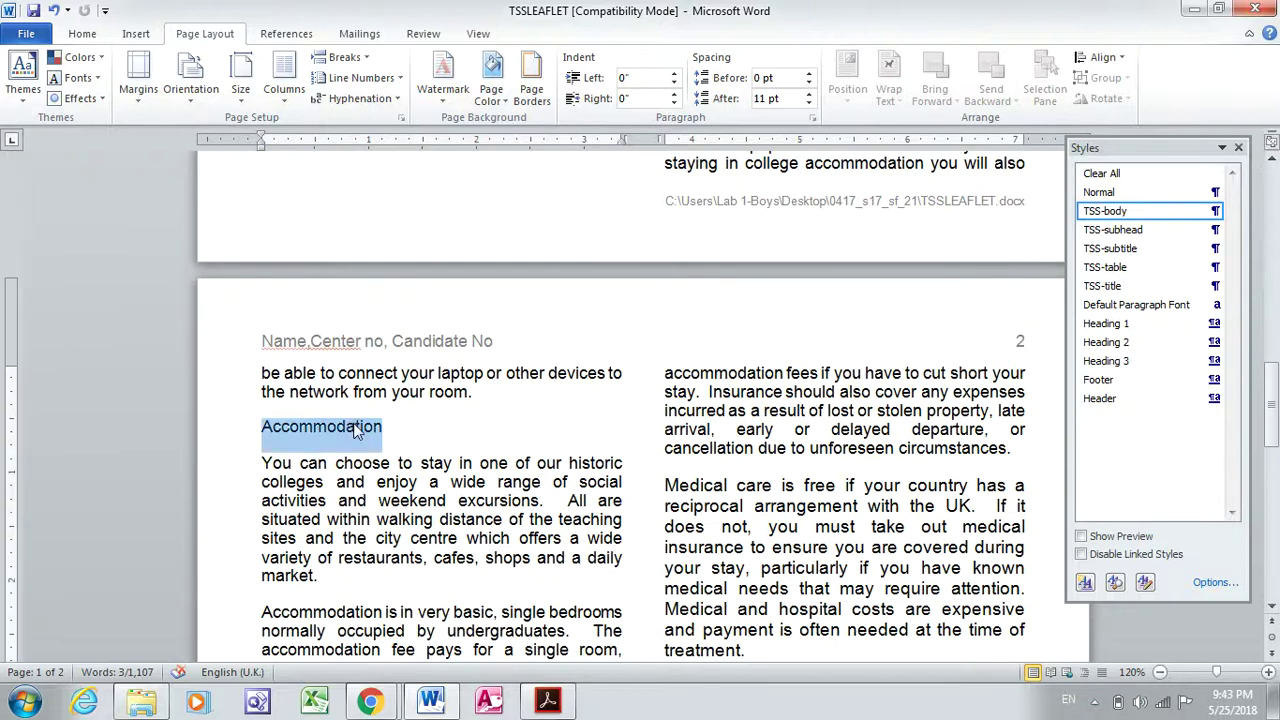
{"action": "left_click", "coordinate": [1273, 607]}
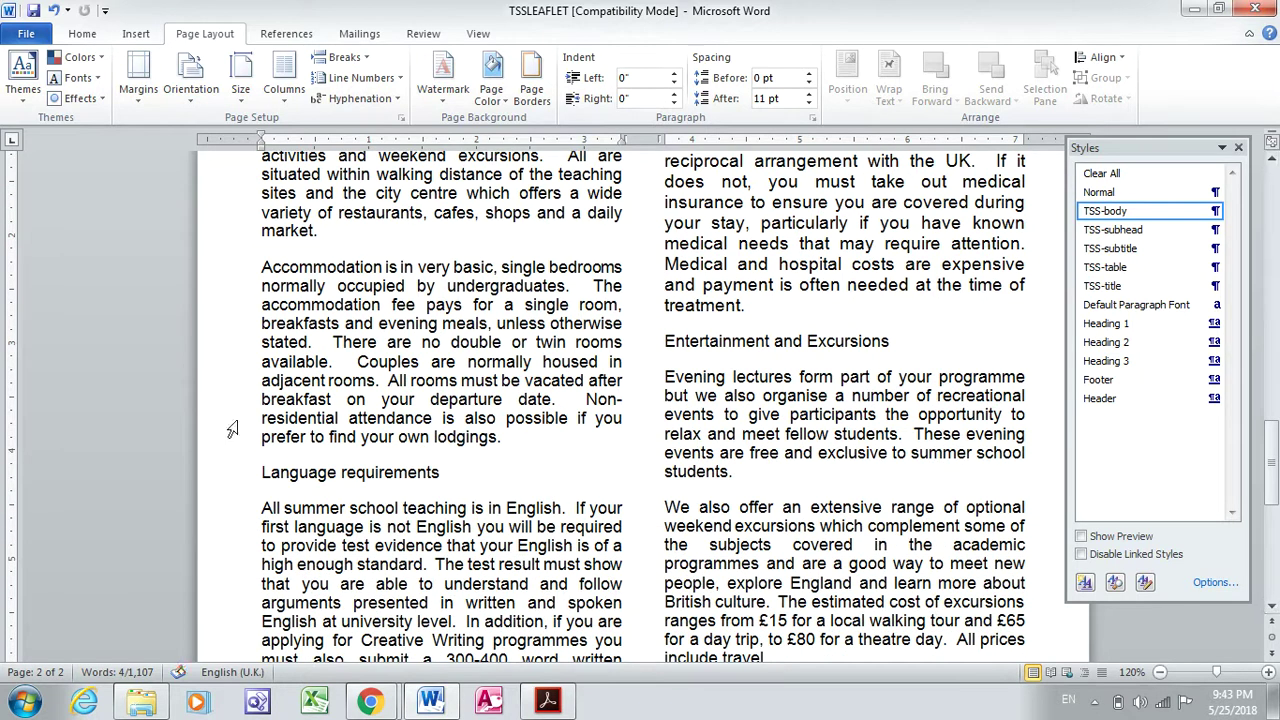
{"action": "left_click_drag", "start_coordinate": [262, 473], "coordinate": [440, 476]}
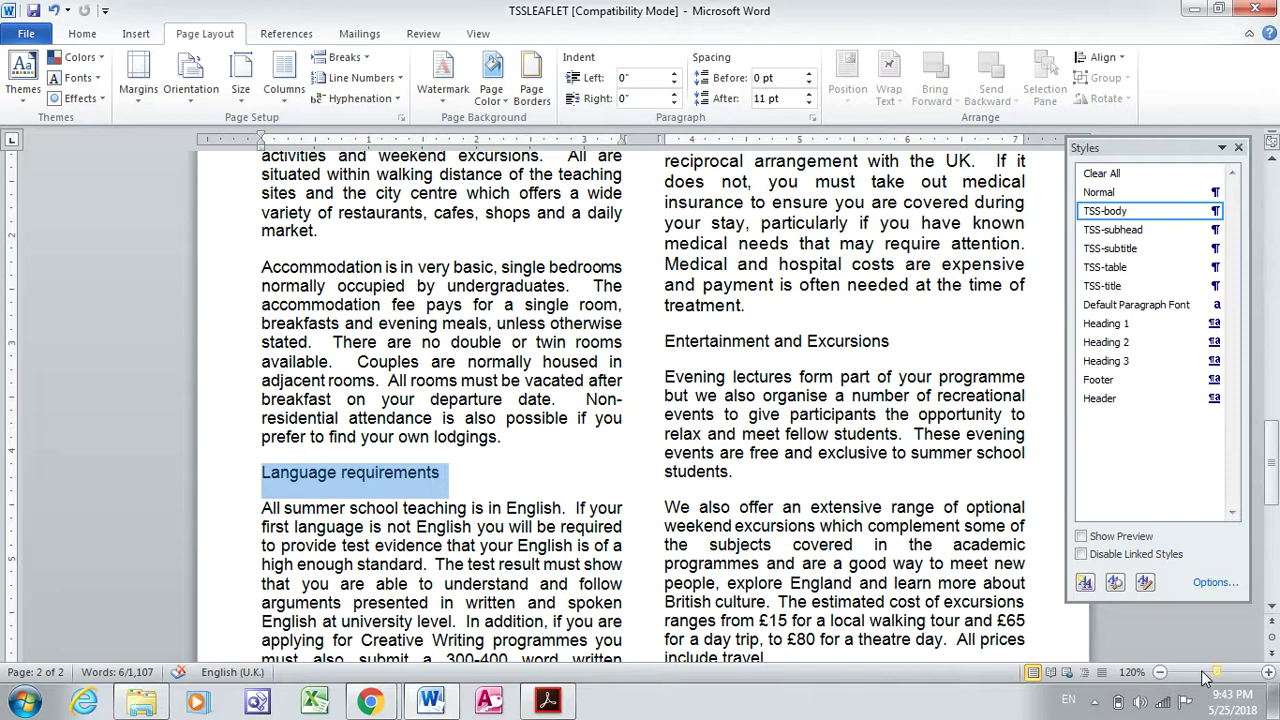
{"action": "left_click", "coordinate": [1272, 609]}
{"action": "left_click", "coordinate": [1272, 609]}
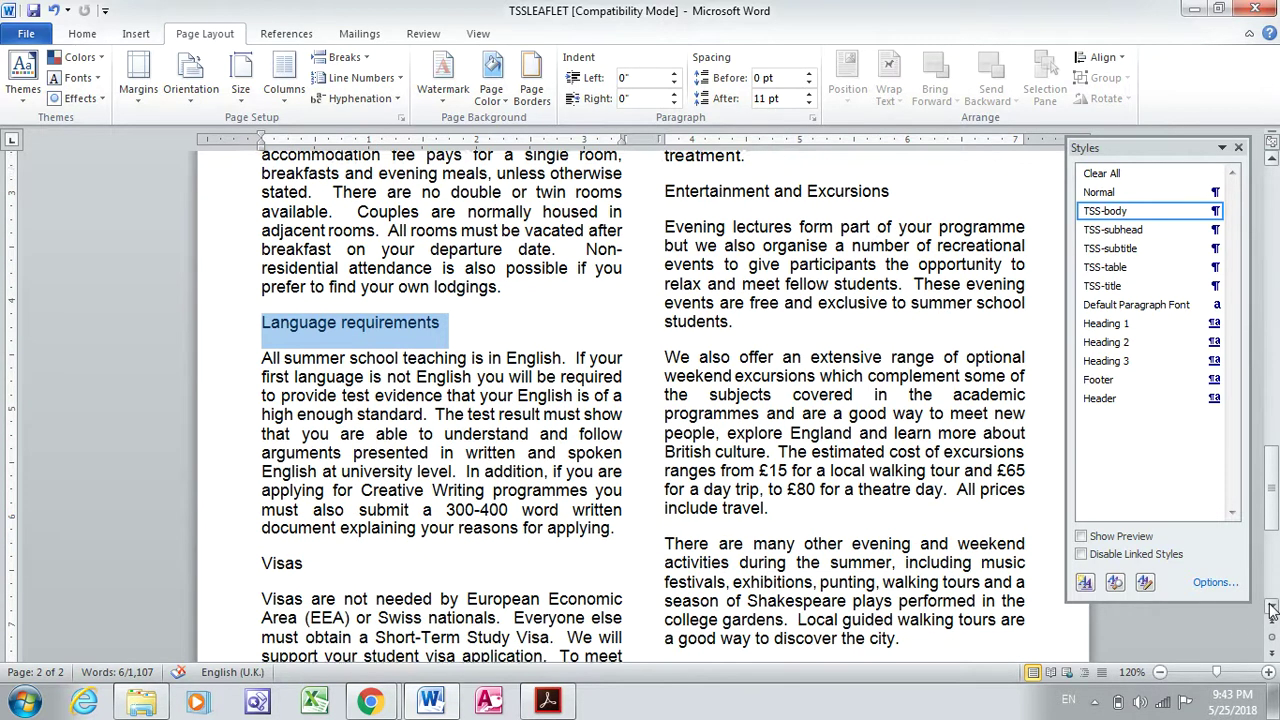
{"action": "left_click", "coordinate": [258, 397], "text": "ctrl"}
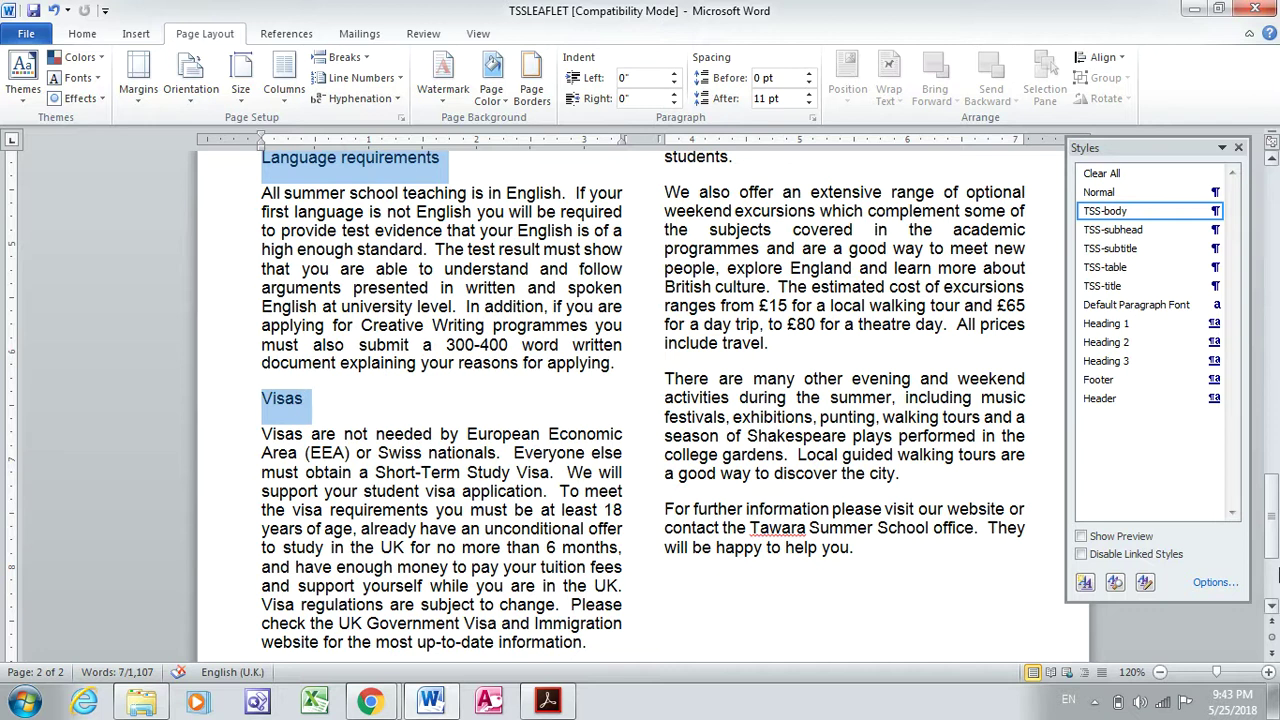
{"action": "scroll", "coordinate": [1275, 585], "scroll_direction": "down", "scroll_amount": 4}
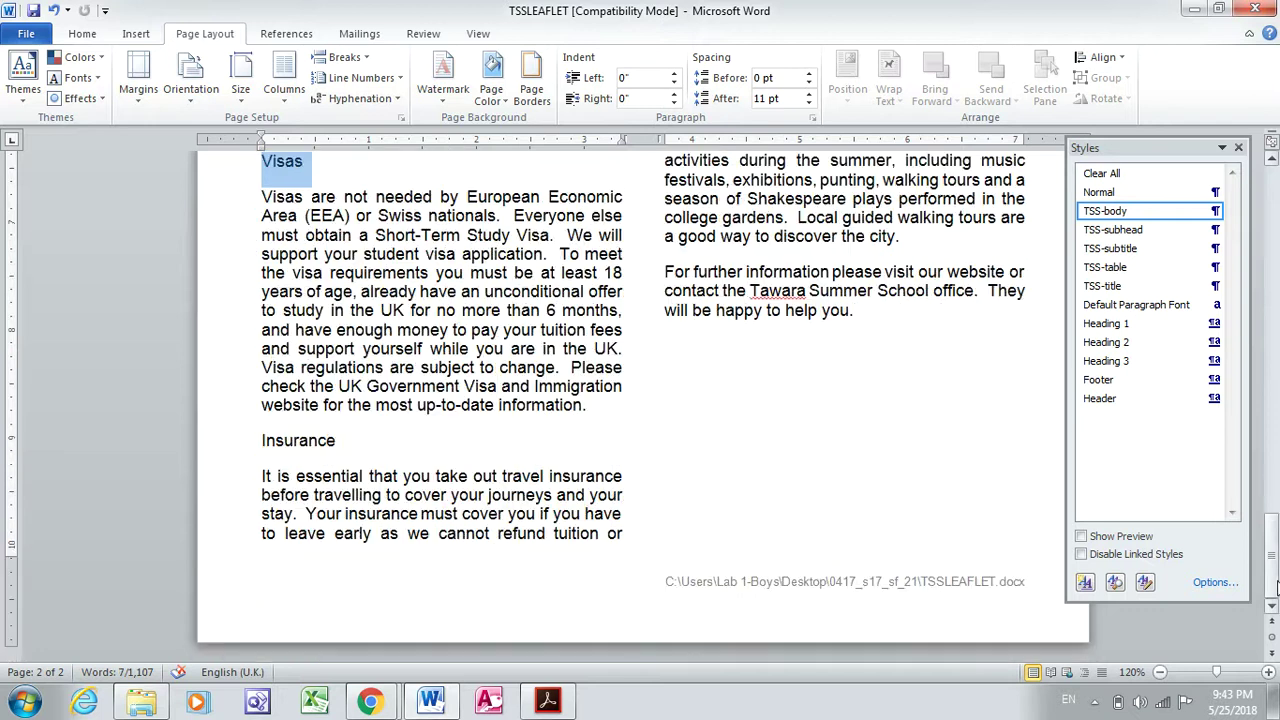
{"action": "left_click", "coordinate": [321, 445], "text": "ctrl"}
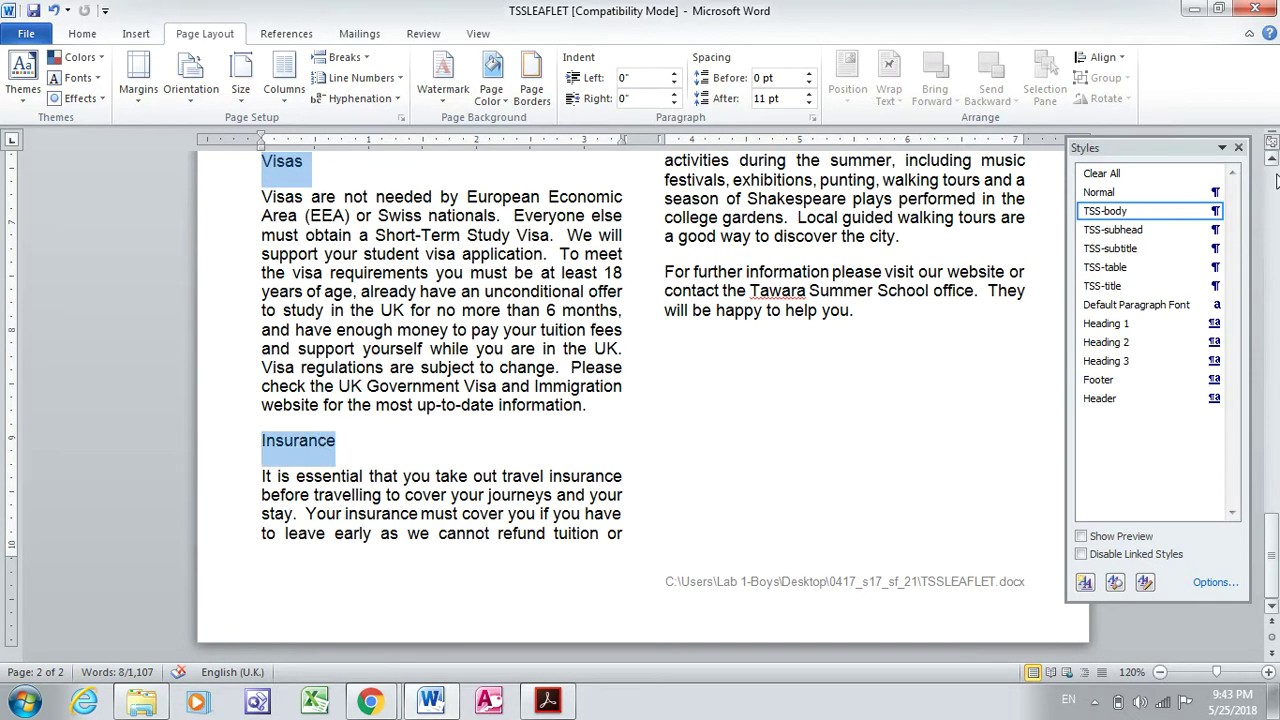
{"action": "scroll", "coordinate": [1273, 163], "scroll_direction": "up", "scroll_amount": 4}
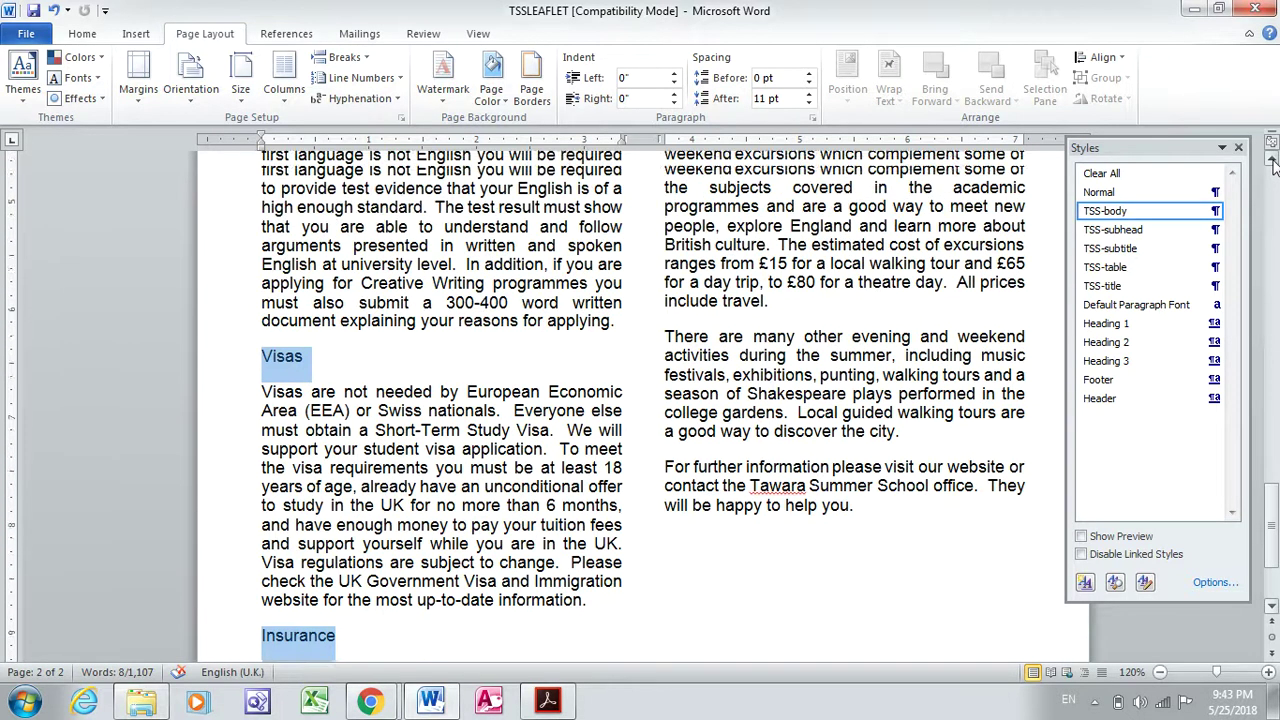
{"action": "scroll", "coordinate": [1273, 163], "scroll_direction": "up", "scroll_amount": 4}
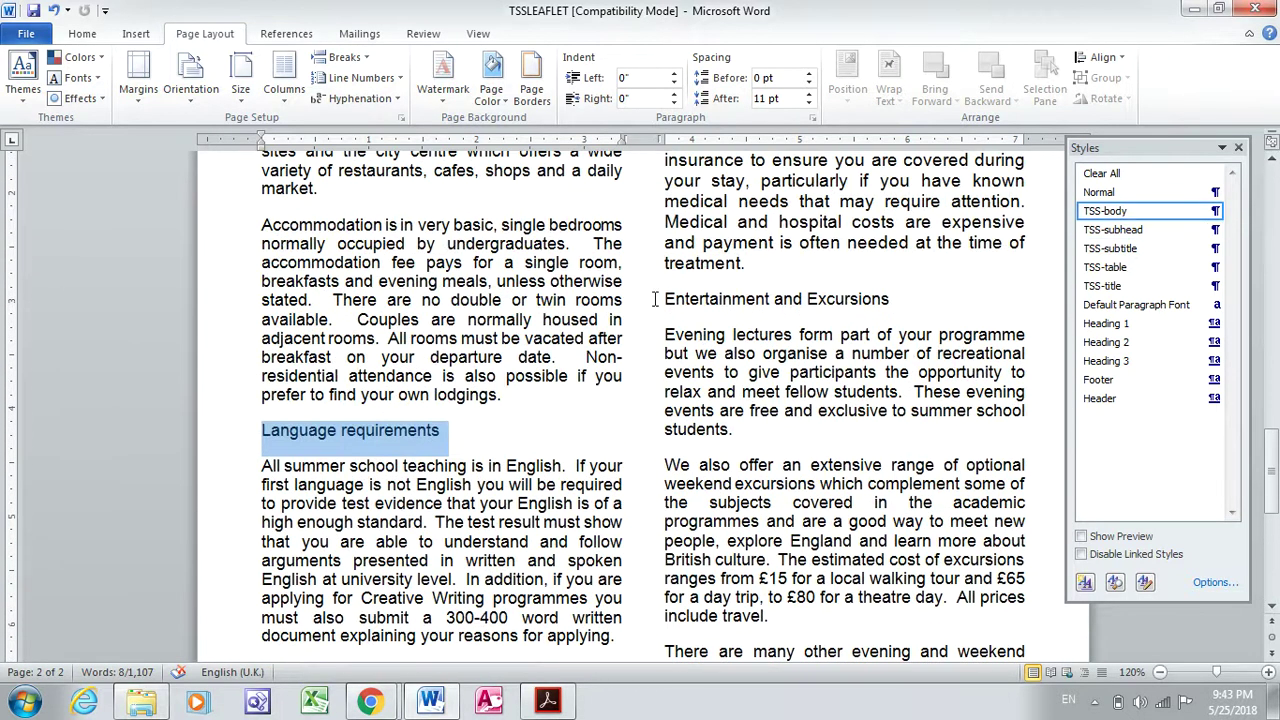
{"action": "left_click", "coordinate": [659, 300], "text": "ctrl"}
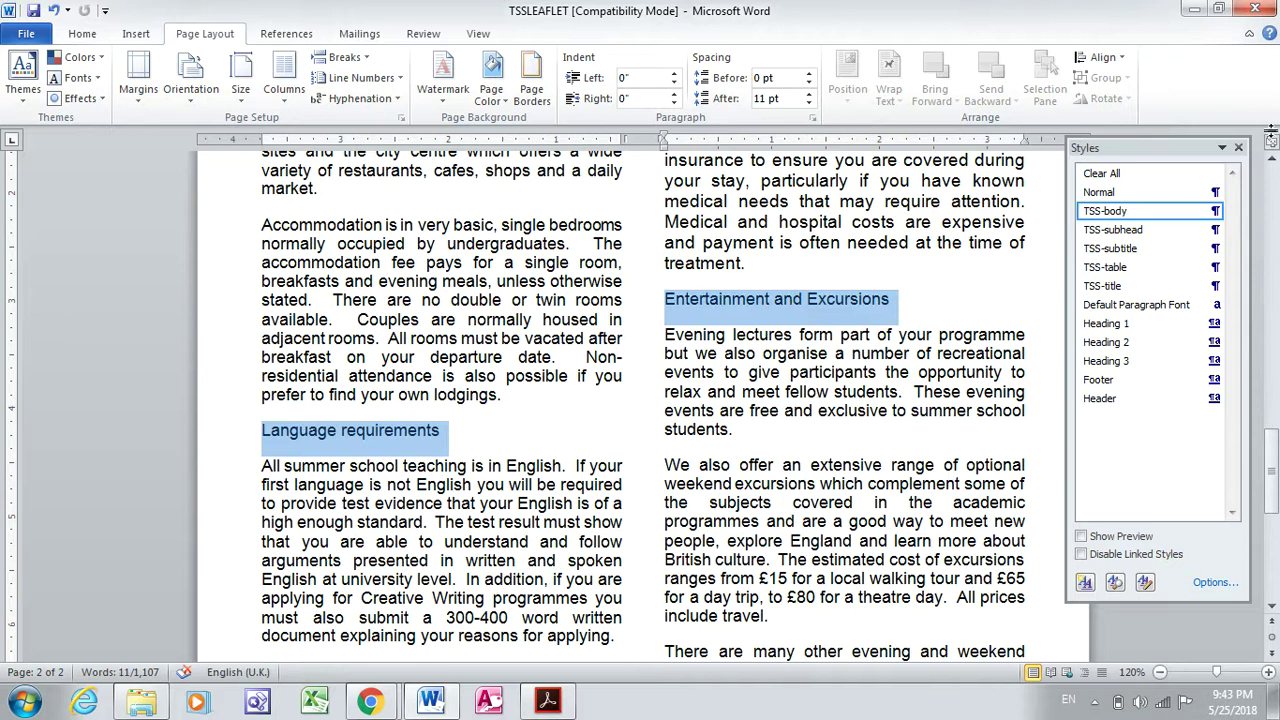
{"action": "scroll", "coordinate": [1274, 164], "scroll_direction": "up", "scroll_amount": 5}
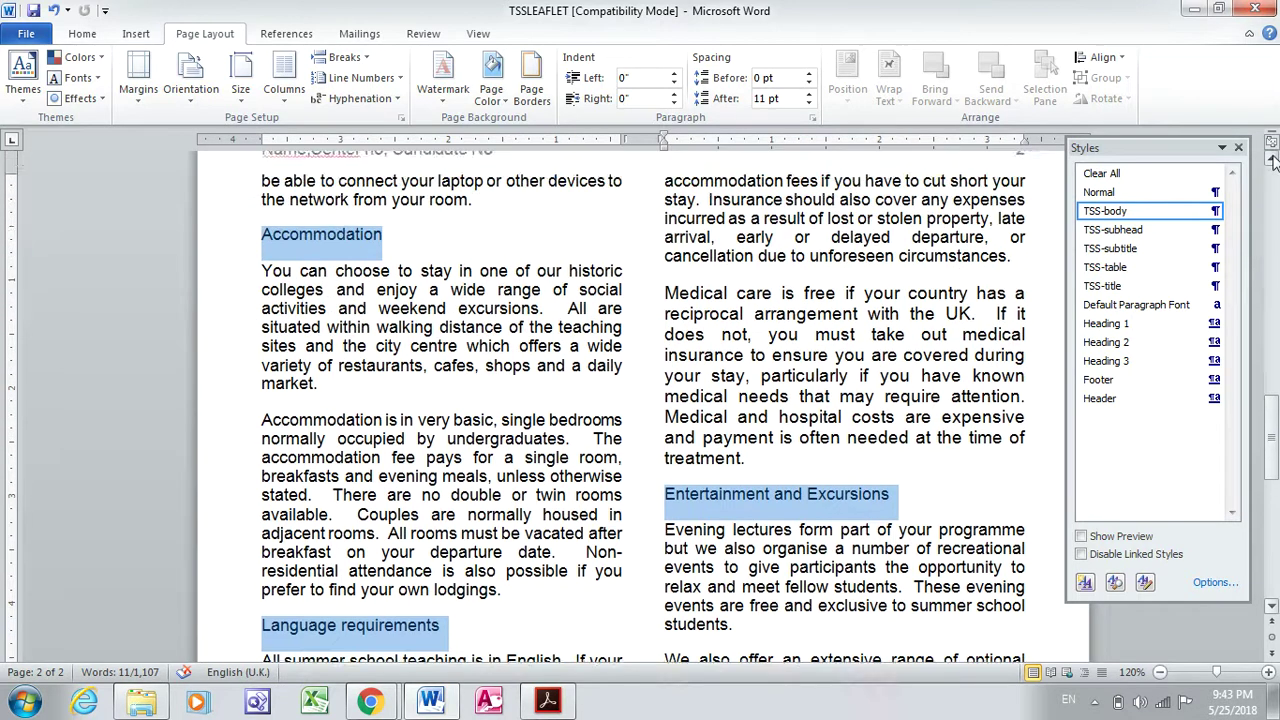
{"action": "scroll", "coordinate": [1273, 163], "scroll_direction": "up", "scroll_amount": 10}
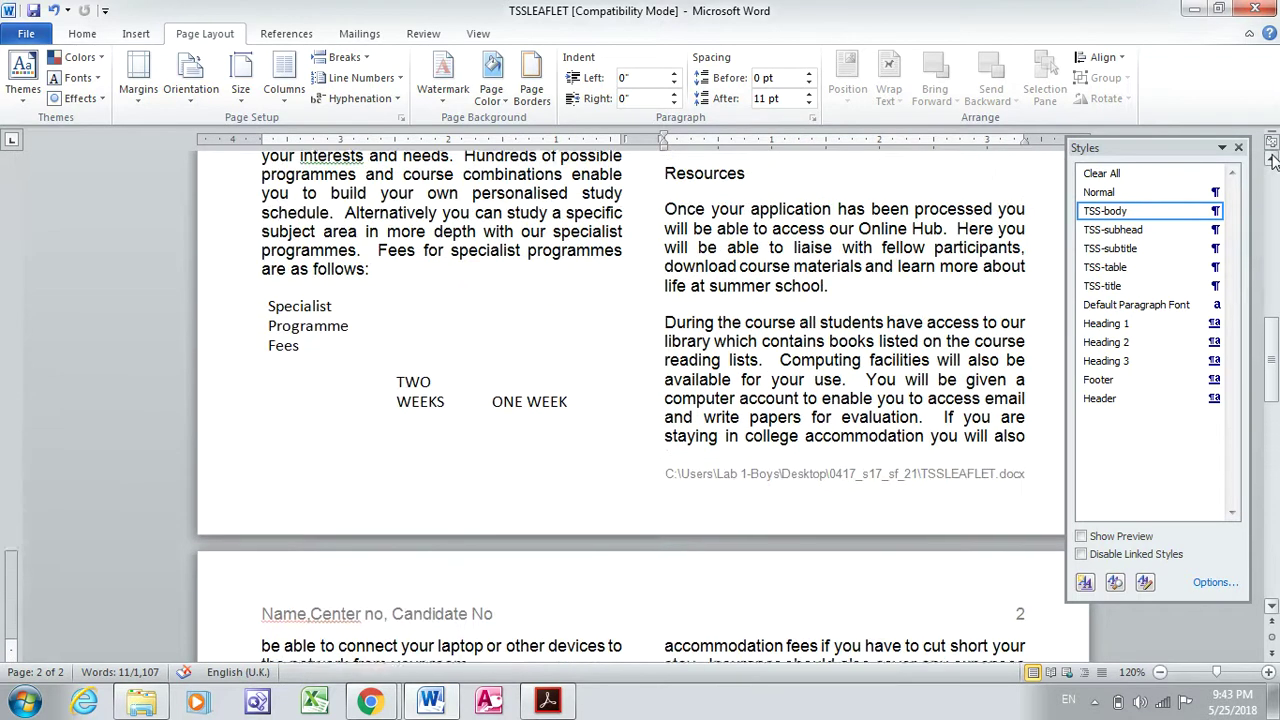
{"action": "left_click", "coordinate": [704, 310], "text": "ctrl"}
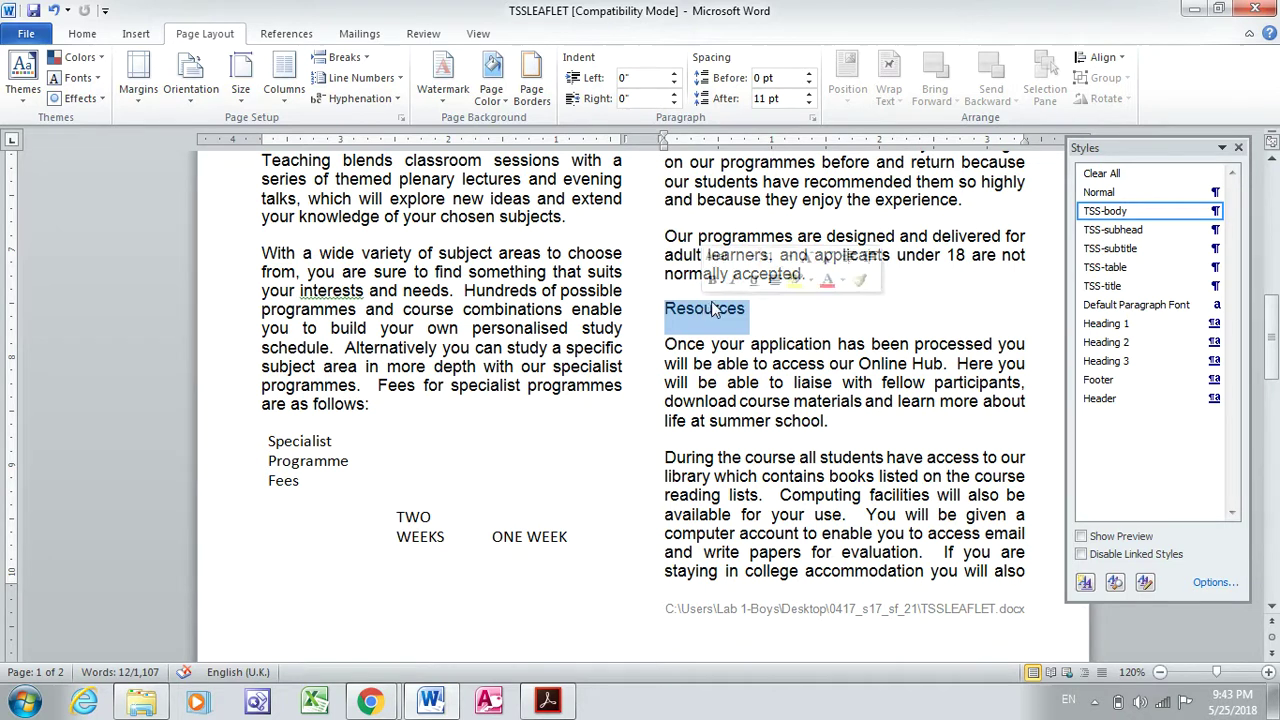
{"action": "left_click", "coordinate": [1137, 231]}
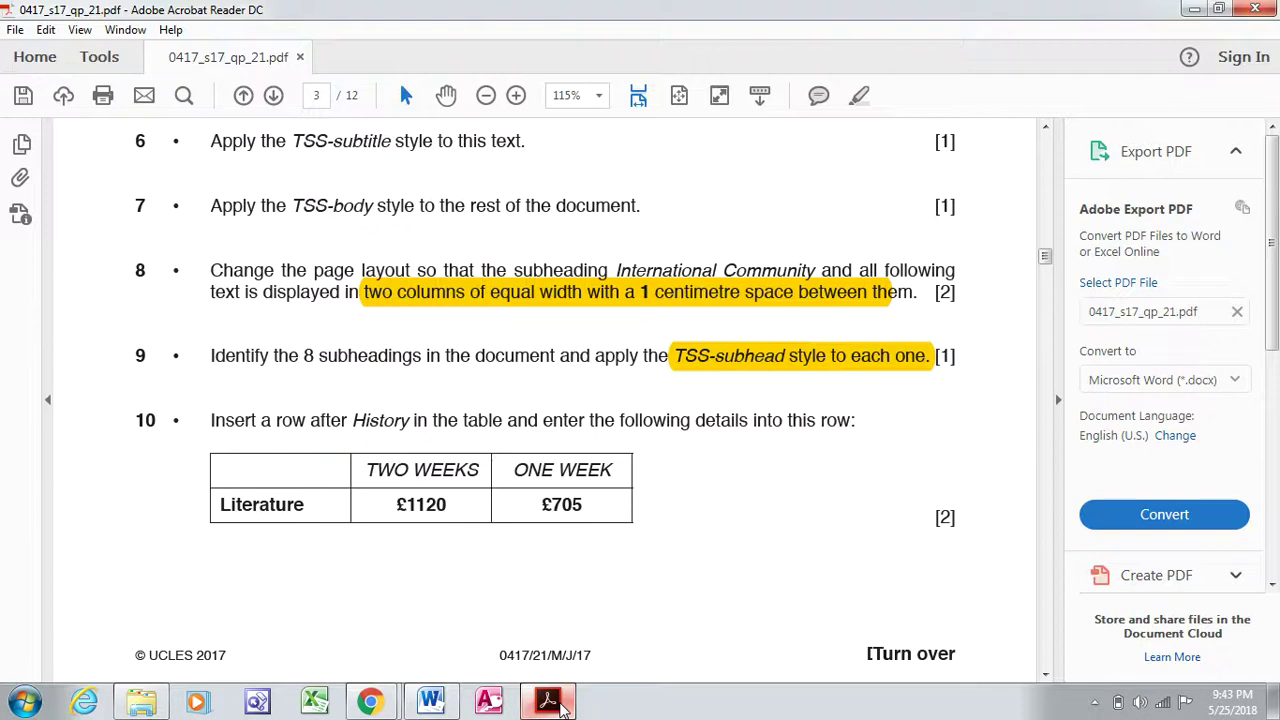
Read question 10 in the exam paper, and apply all borders to the Specialist Programme Fees table in TSSLEAFLET.
{"action": "left_click", "coordinate": [547, 700]}
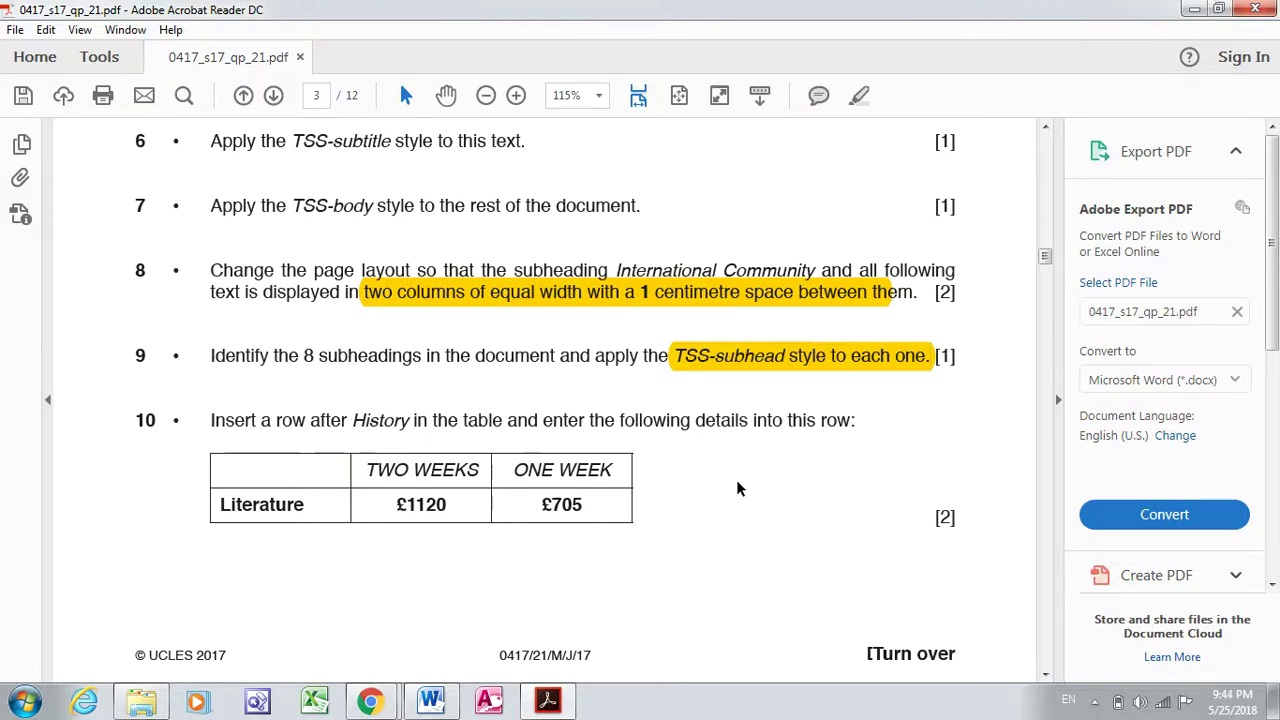
{"action": "left_click", "coordinate": [440, 701]}
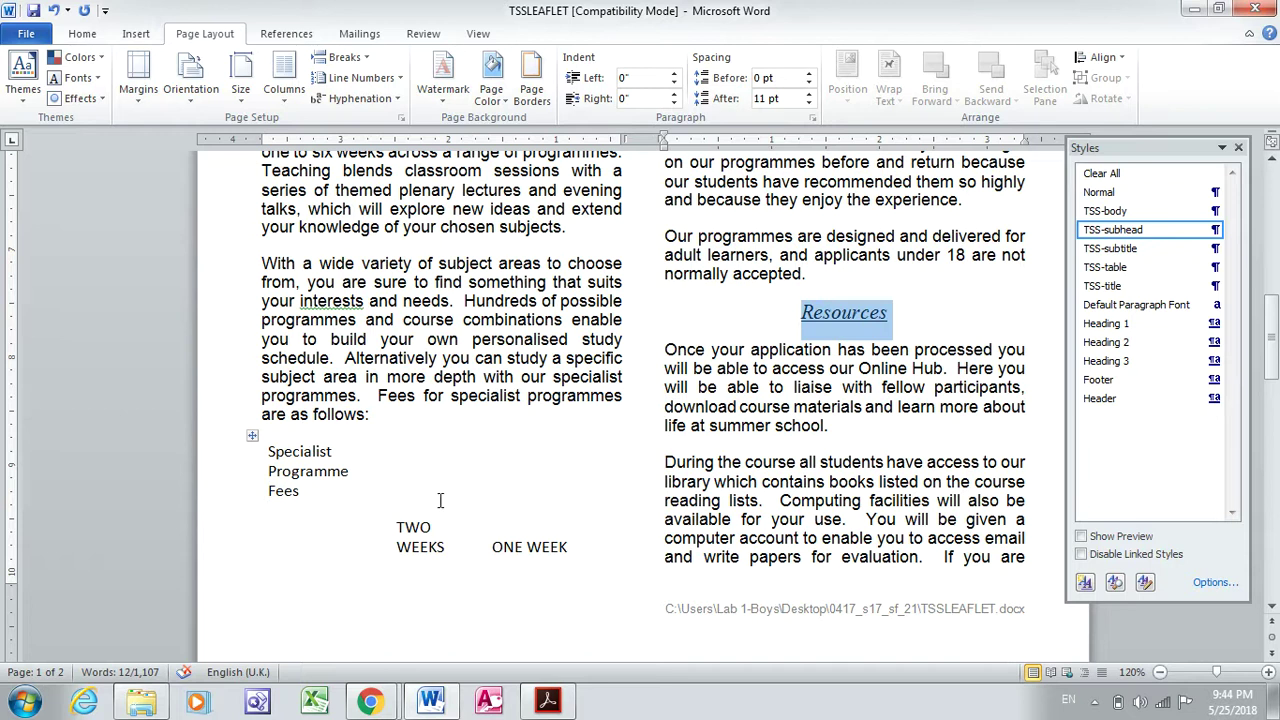
{"action": "left_click", "coordinate": [250, 440]}
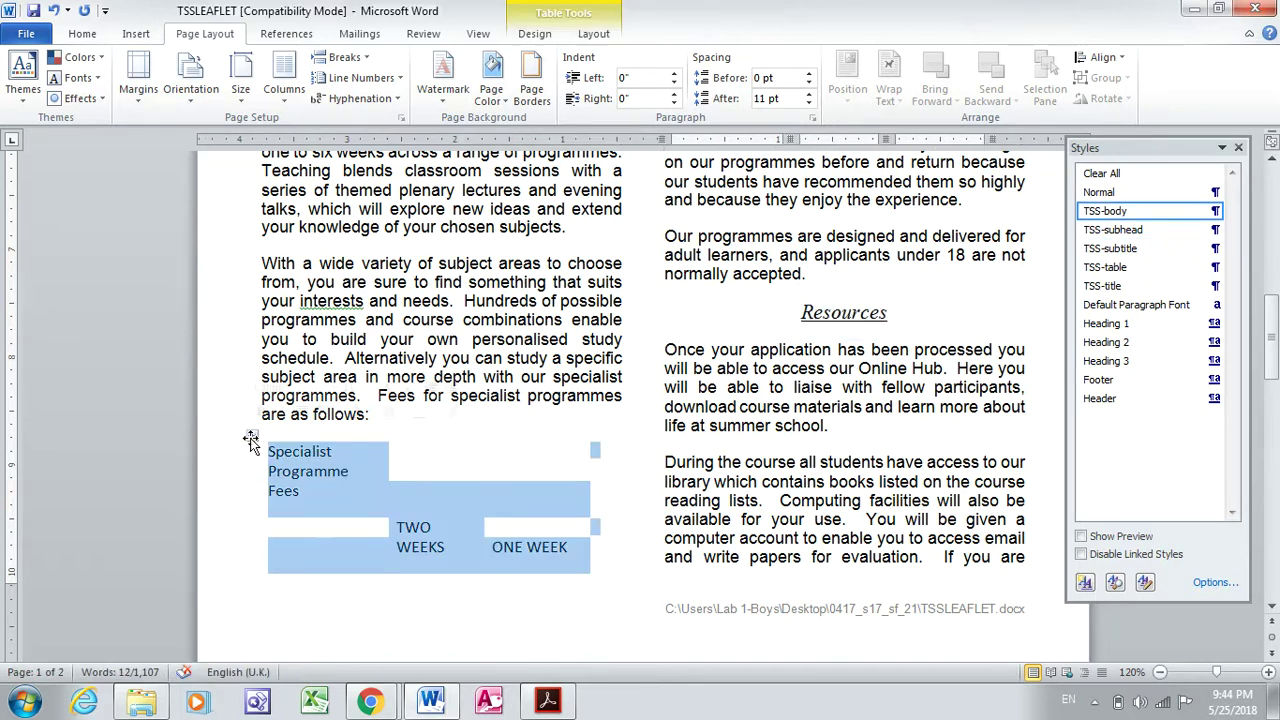
{"action": "left_click", "coordinate": [88, 34]}
{"action": "left_click", "coordinate": [597, 92]}
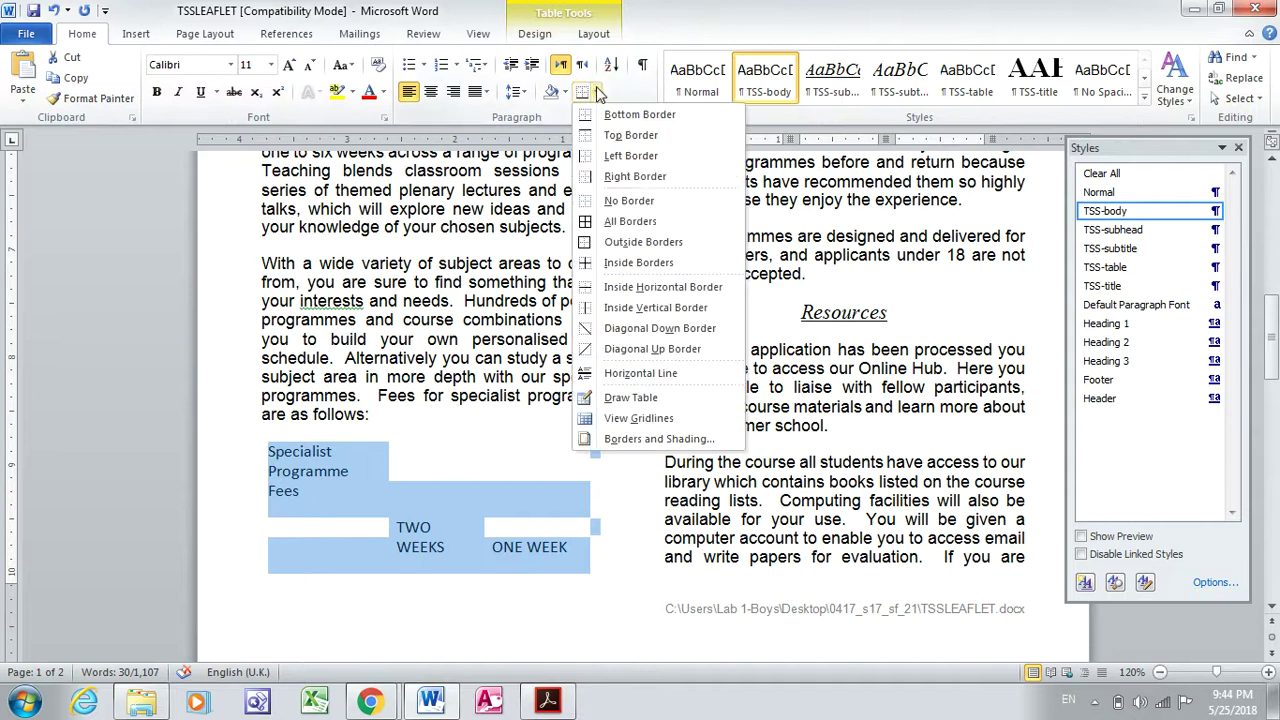
{"action": "left_click", "coordinate": [630, 221]}
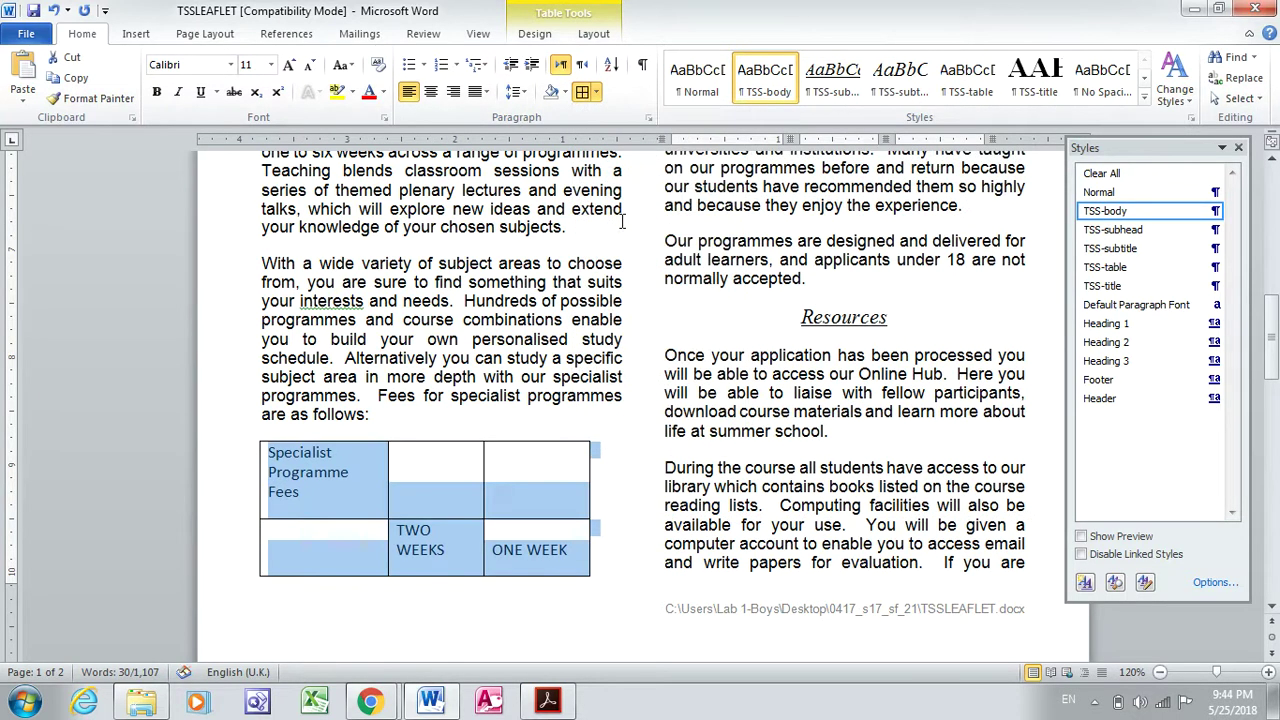
Recheck question 10 in the exam paper, and close the Styles pane in TSSLEAFLET.
{"action": "left_click", "coordinate": [550, 704]}
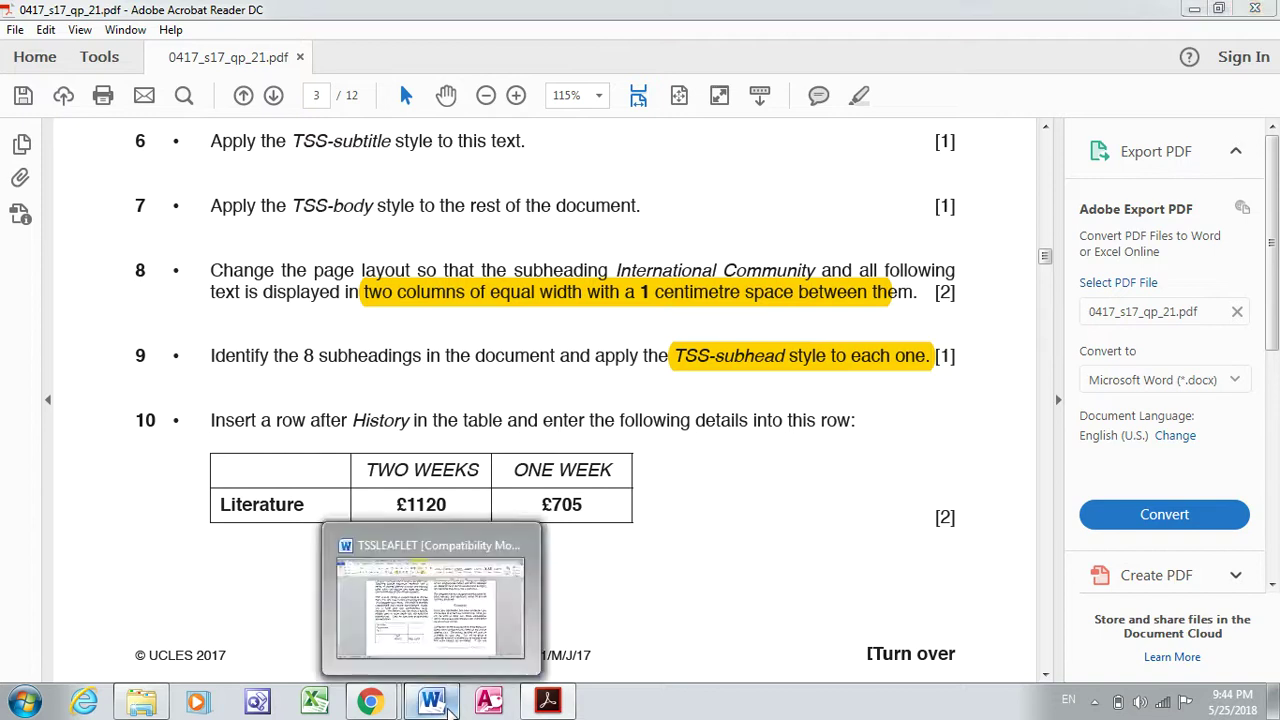
{"action": "left_click", "coordinate": [430, 700]}
{"action": "left_click", "coordinate": [1238, 147]}
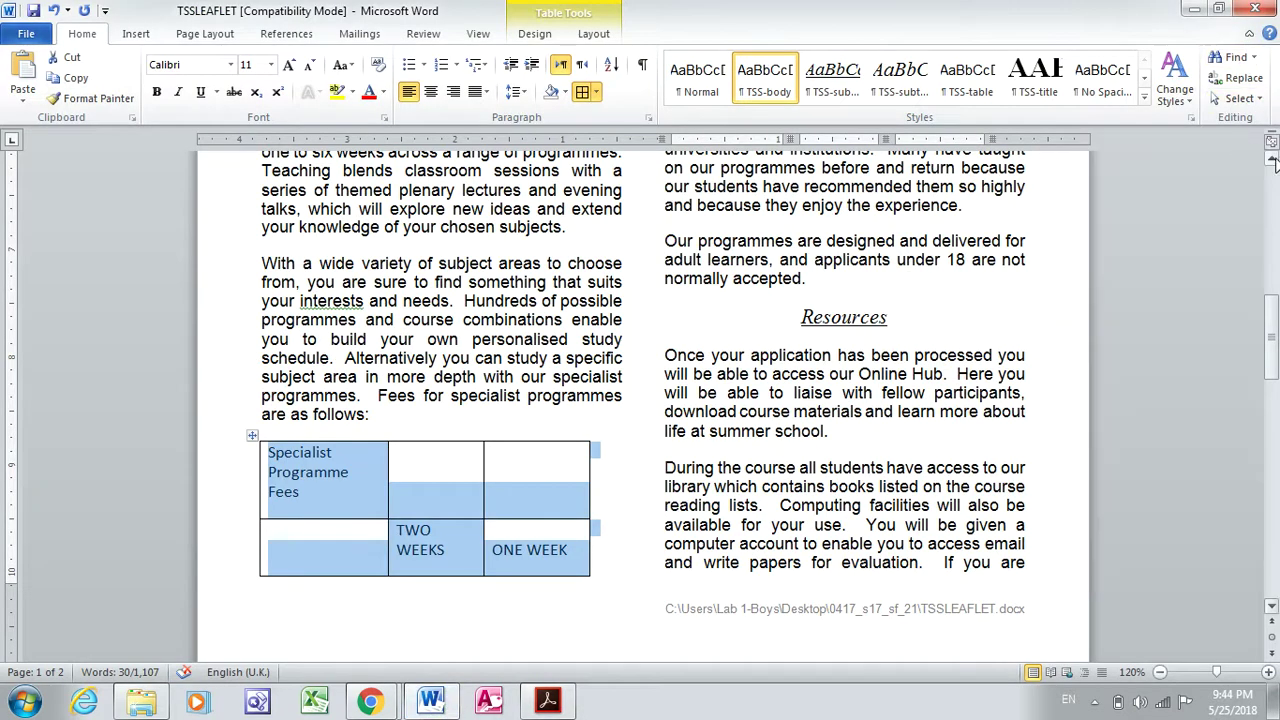
Insert a new row directly below the History row in the programme fees table.
{"action": "left_click", "coordinate": [1273, 161]}
{"action": "scroll", "coordinate": [1273, 161], "scroll_direction": "up", "scroll_amount": 7}
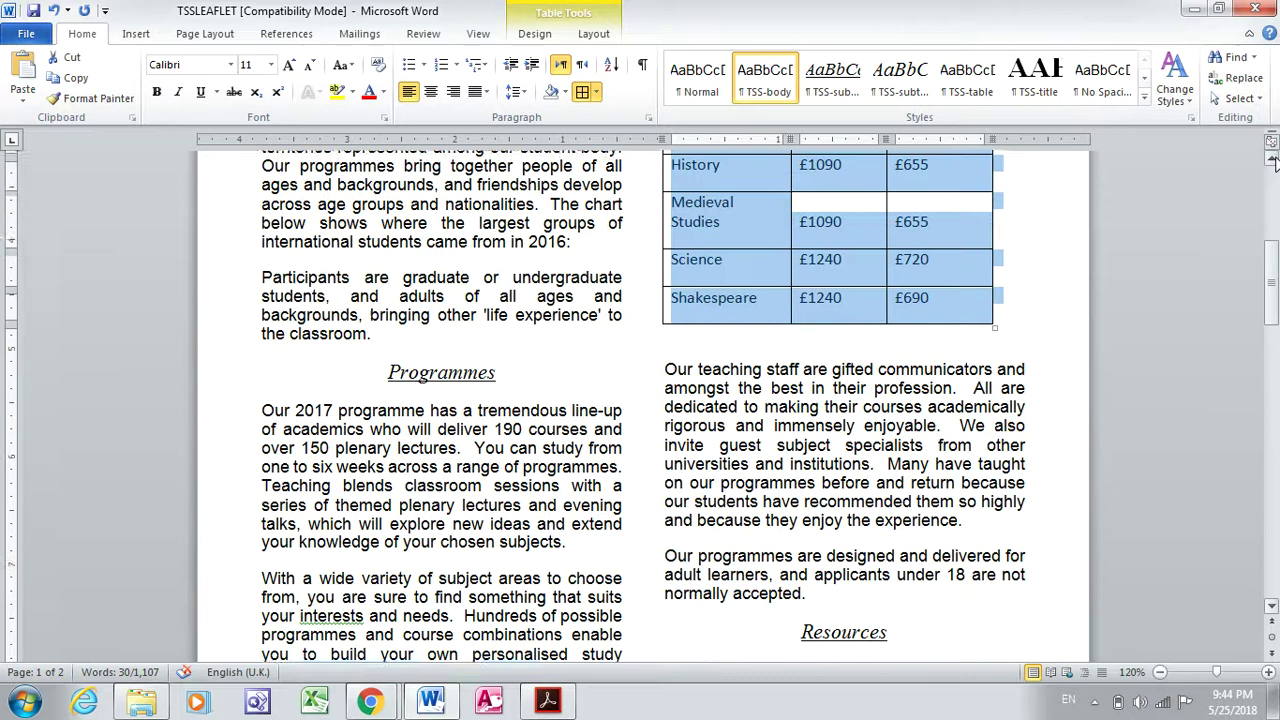
{"action": "scroll", "coordinate": [1273, 161], "scroll_direction": "up", "scroll_amount": 1}
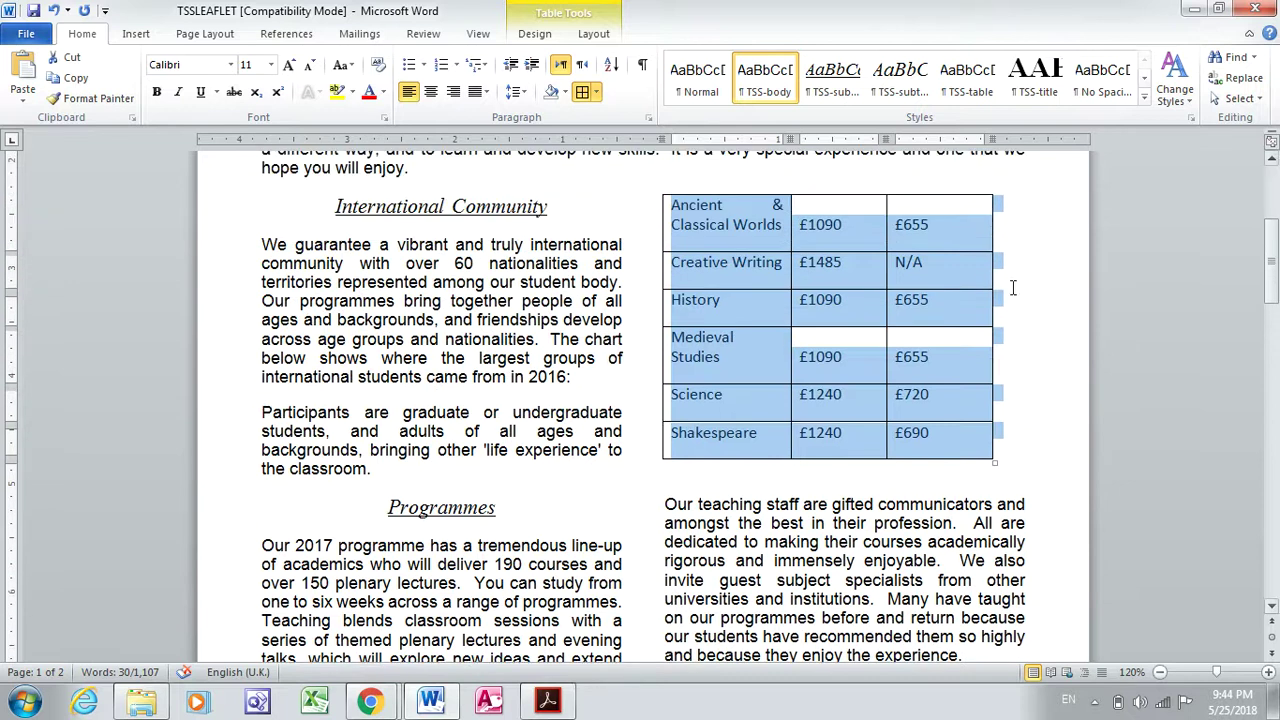
{"action": "left_click", "coordinate": [762, 304]}
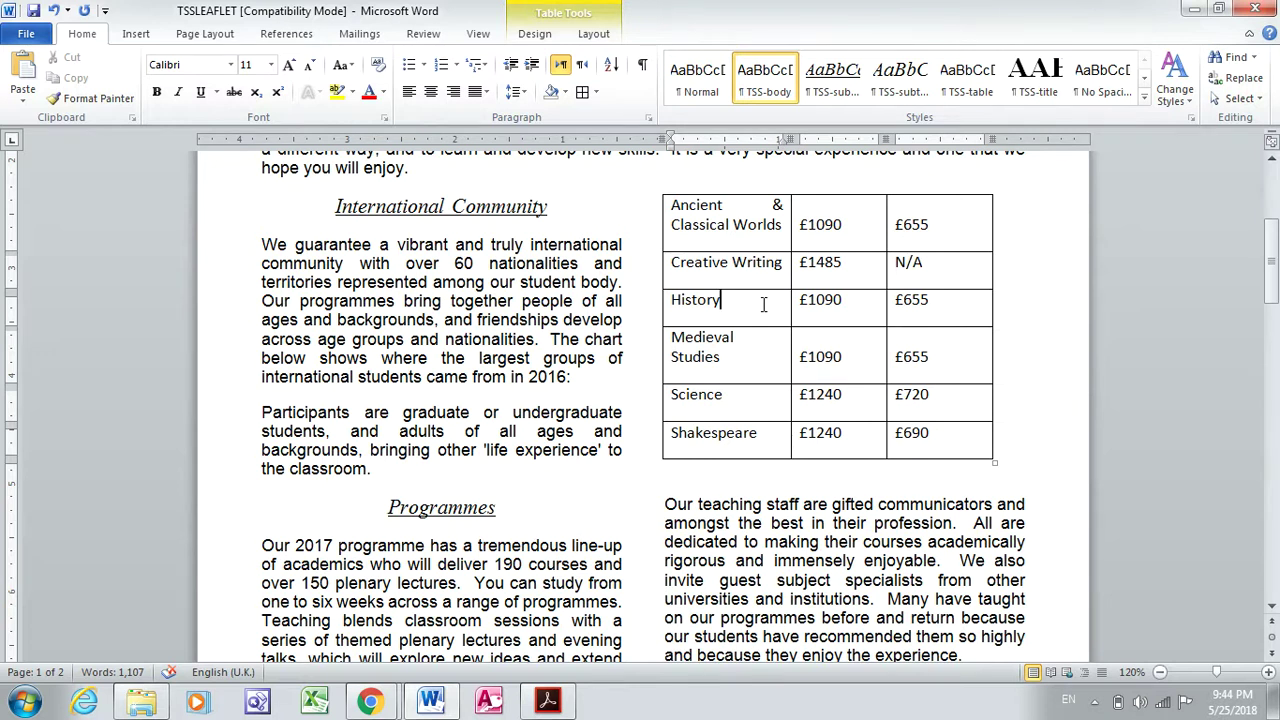
{"action": "right_click", "coordinate": [763, 310]}
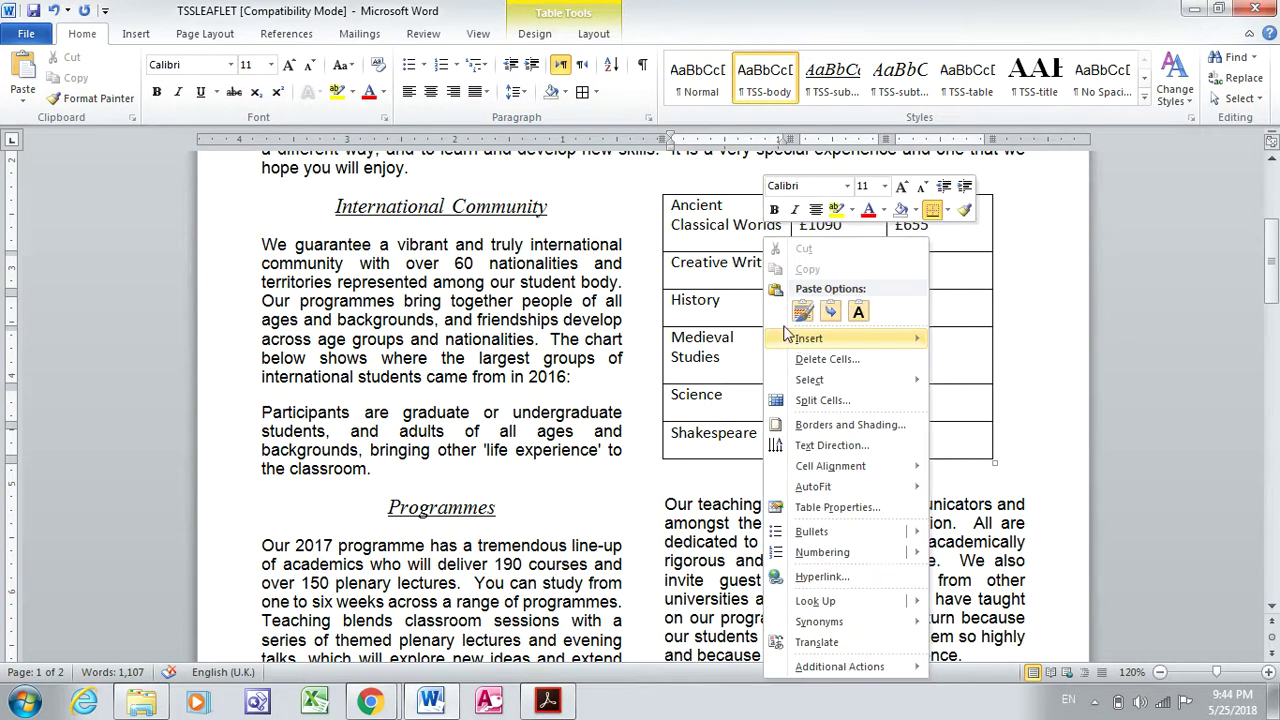
{"action": "mouse_move", "coordinate": [810, 338]}
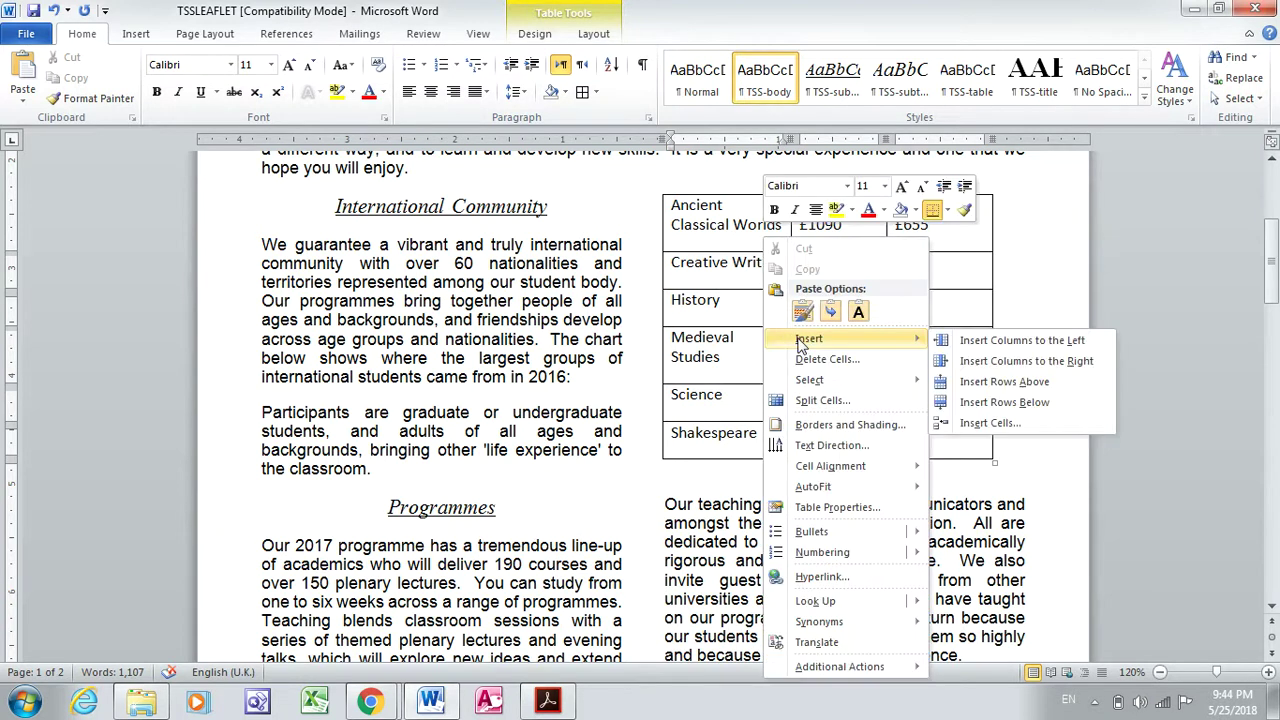
{"action": "left_click", "coordinate": [980, 402]}
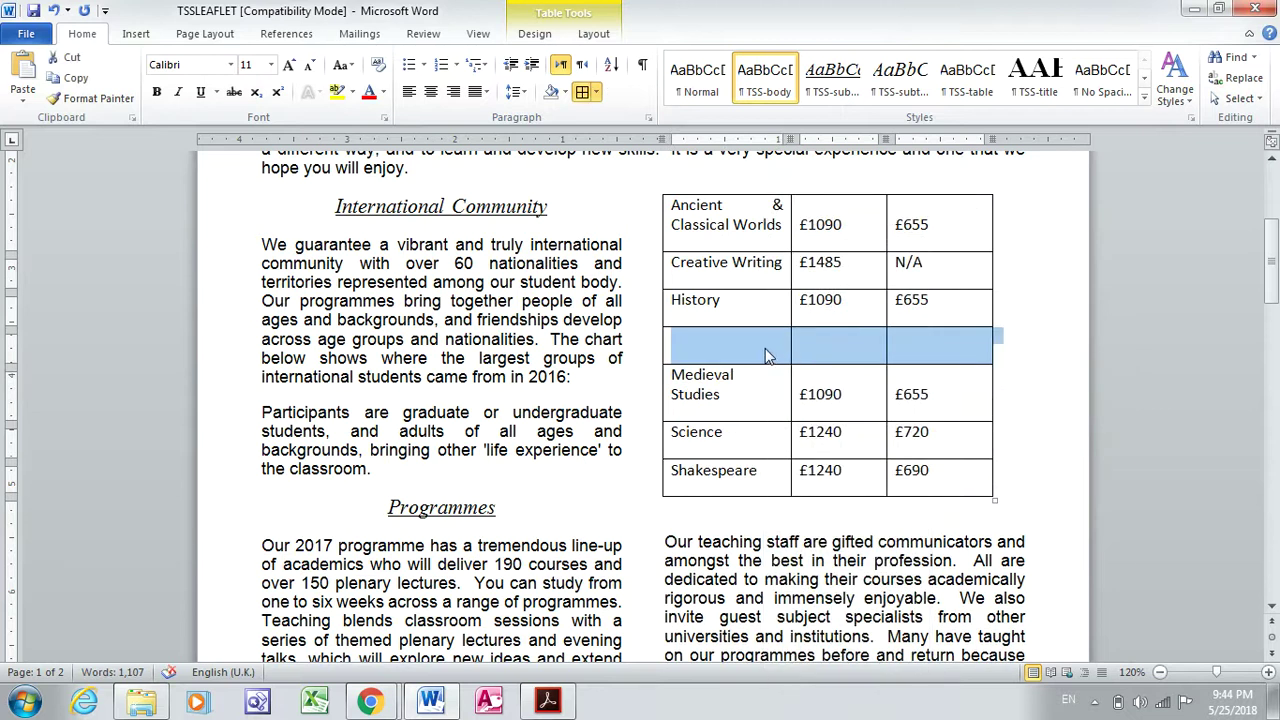
Copy Literature from question 10 of the exam paper into the new row's first cell in TSSLEAFLET, keeping text only.
{"action": "key", "text": "alt+Tab"}
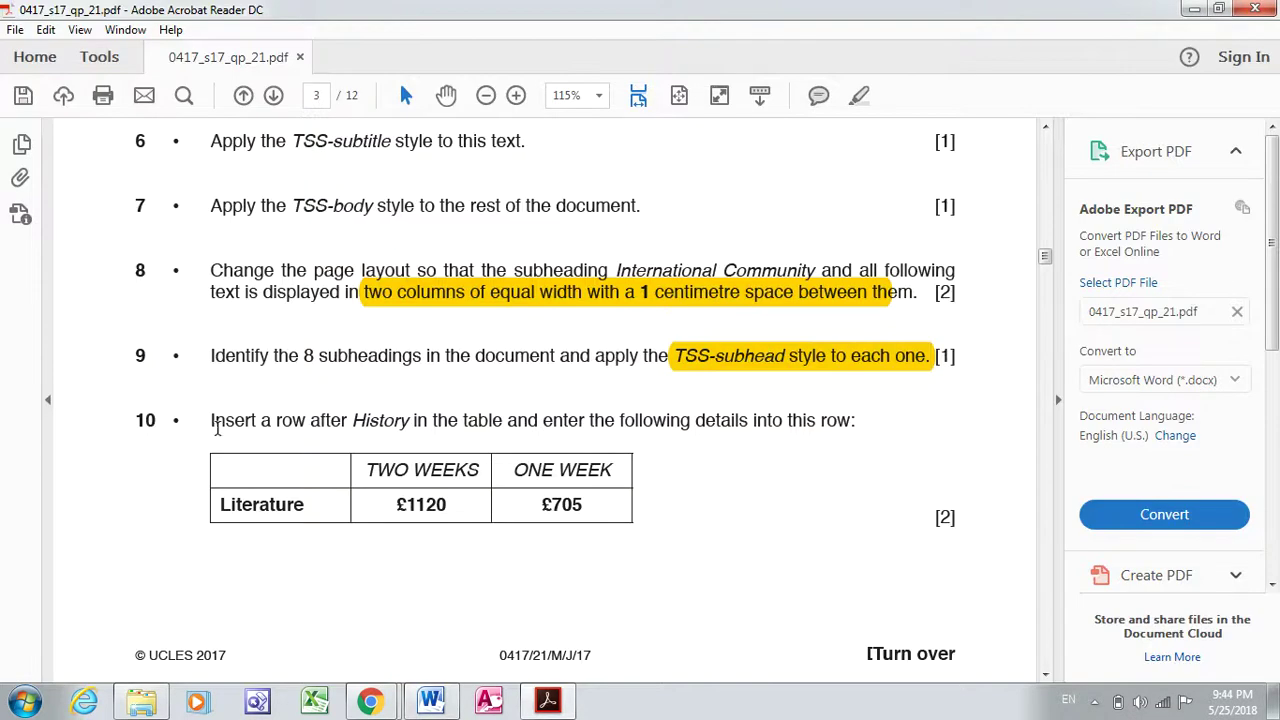
{"action": "left_click_drag", "start_coordinate": [313, 510], "coordinate": [224, 510]}
{"action": "key", "text": "ctrl+c"}
{"action": "key", "text": "alt+Tab"}
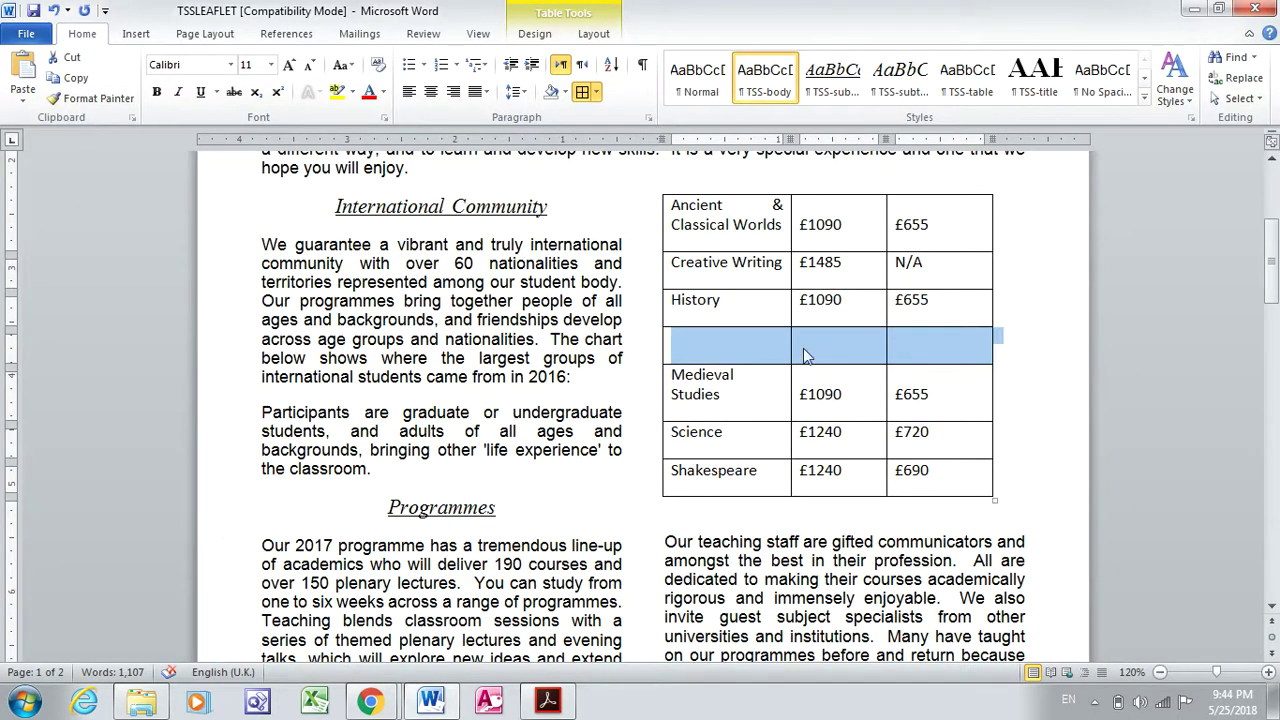
{"action": "left_click", "coordinate": [762, 355]}
{"action": "key", "text": "ctrl+v"}
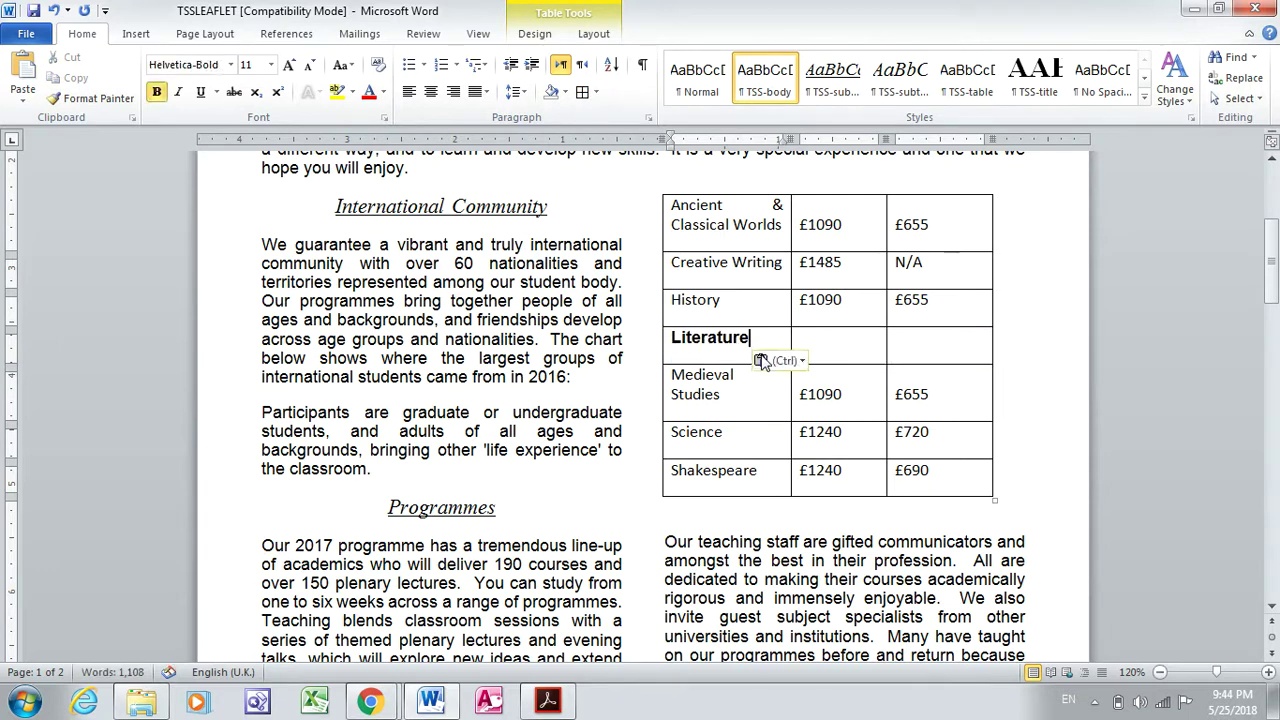
{"action": "left_click", "coordinate": [802, 362]}
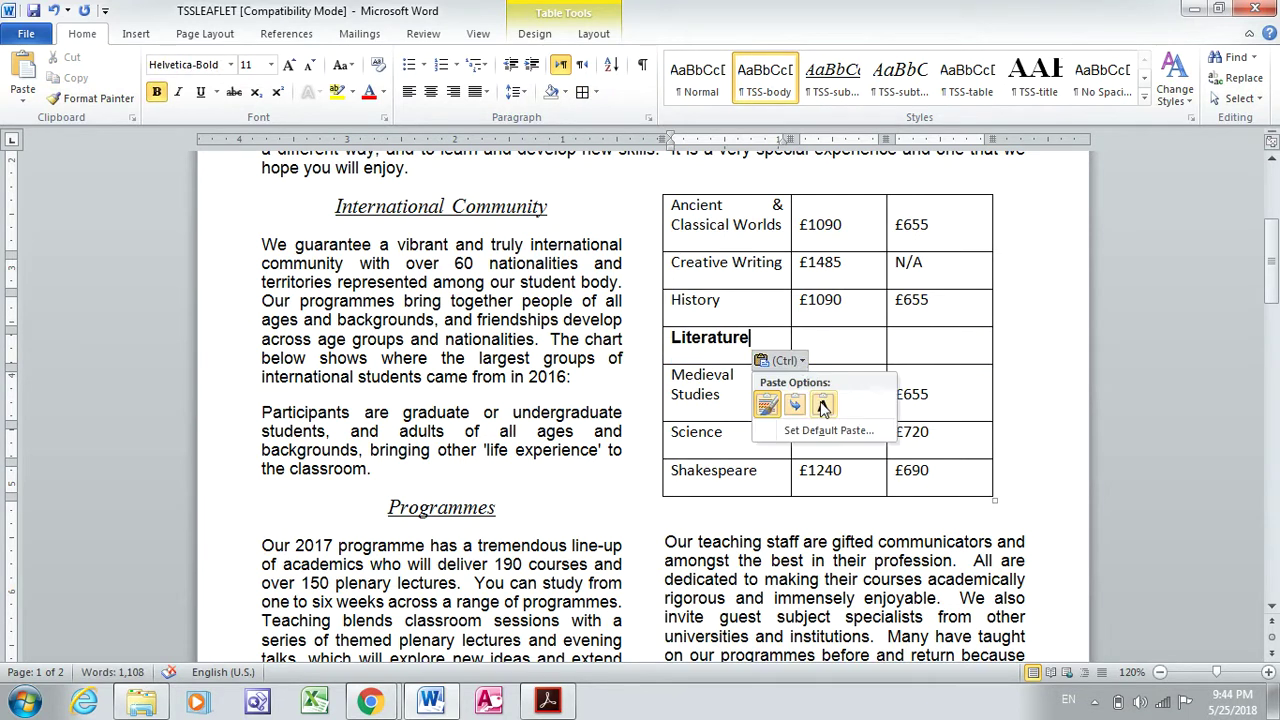
{"action": "left_click", "coordinate": [822, 404]}
Copy the two-week fee £1120 from the exam paper into the Literature row's second cell in TSSLEAFLET, keeping text only.
{"action": "left_click", "coordinate": [840, 351]}
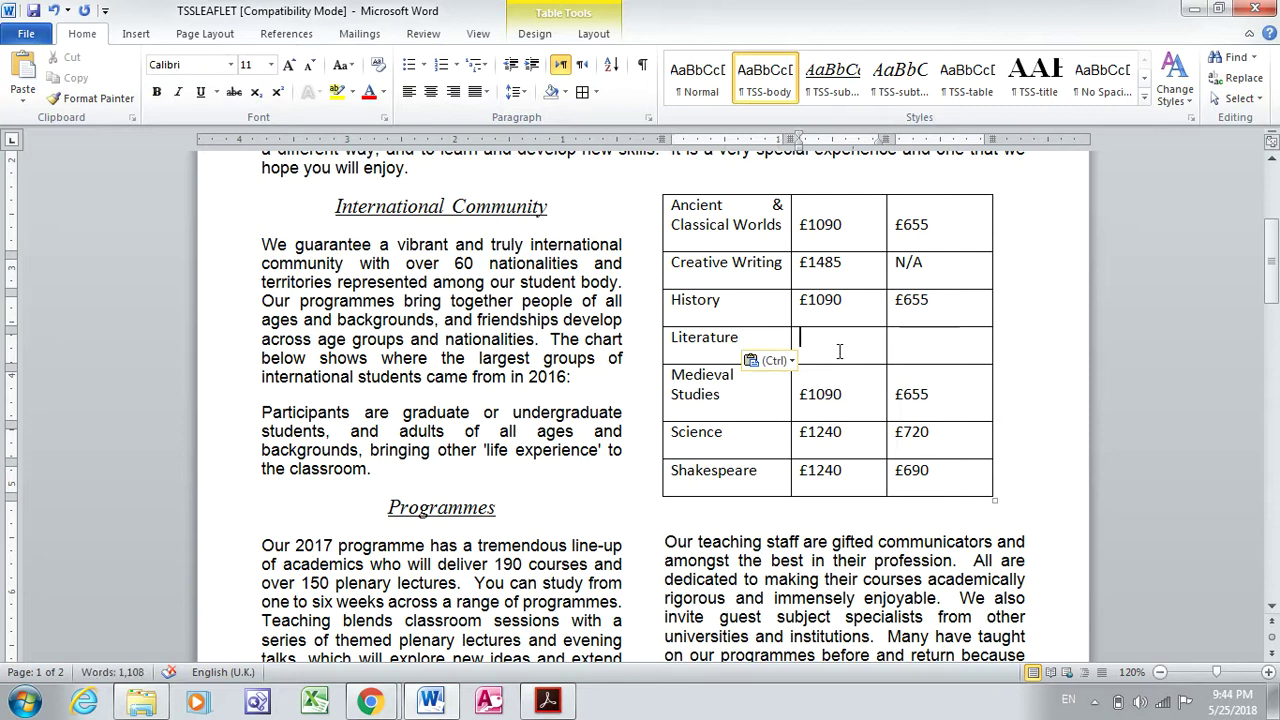
{"action": "key", "text": "alt+Tab"}
{"action": "left_click_drag", "start_coordinate": [462, 500], "coordinate": [396, 505]}
{"action": "key", "text": "ctrl+c"}
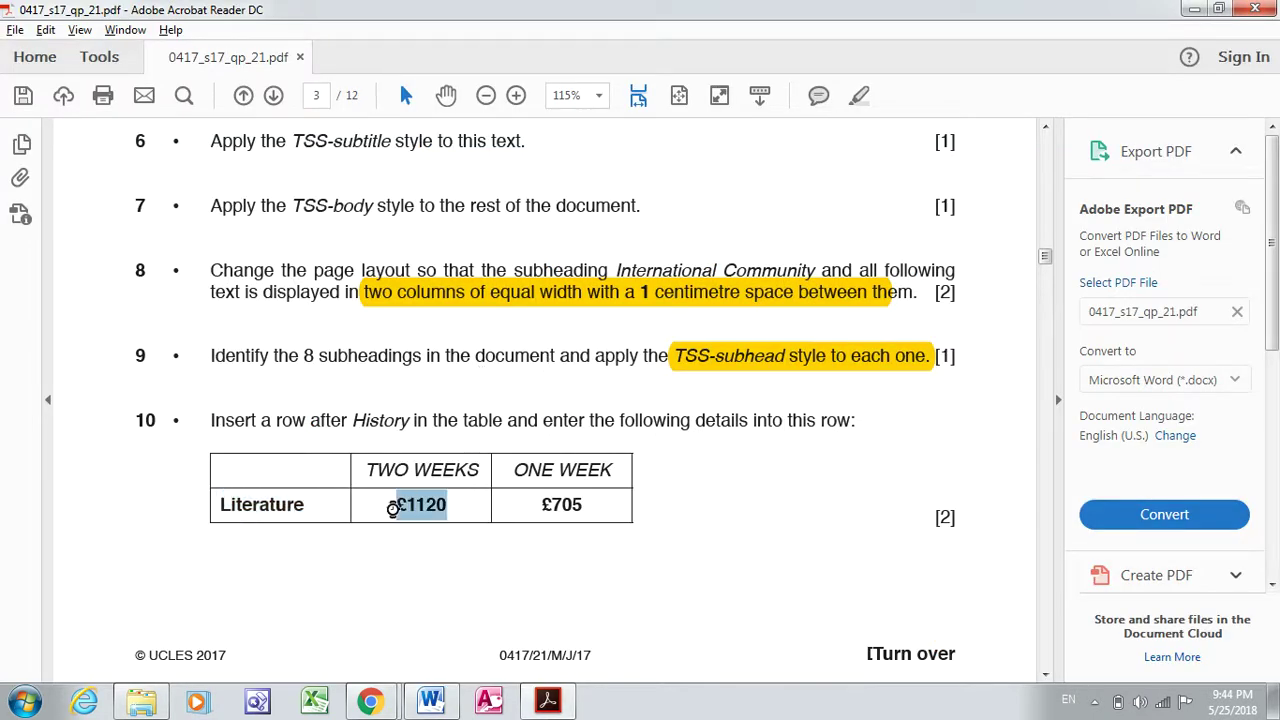
{"action": "key", "text": "alt+Tab"}
{"action": "key", "text": "ctrl+v"}
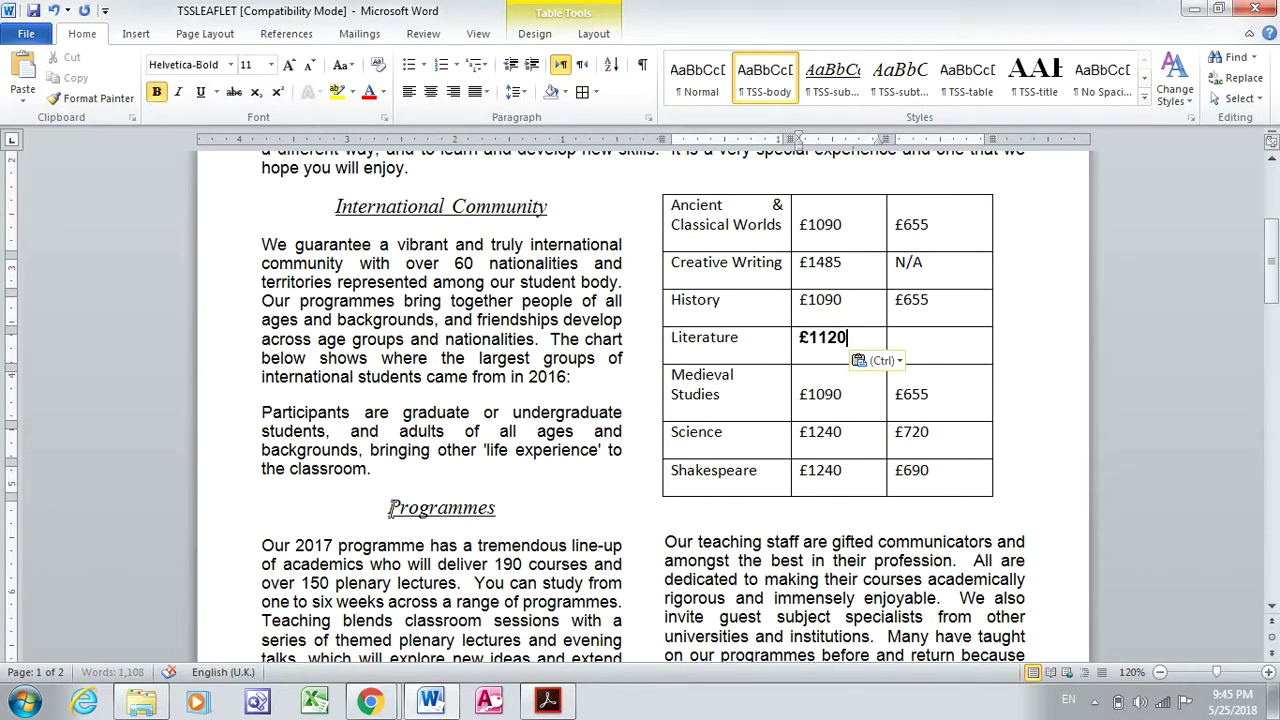
{"action": "left_click", "coordinate": [898, 361]}
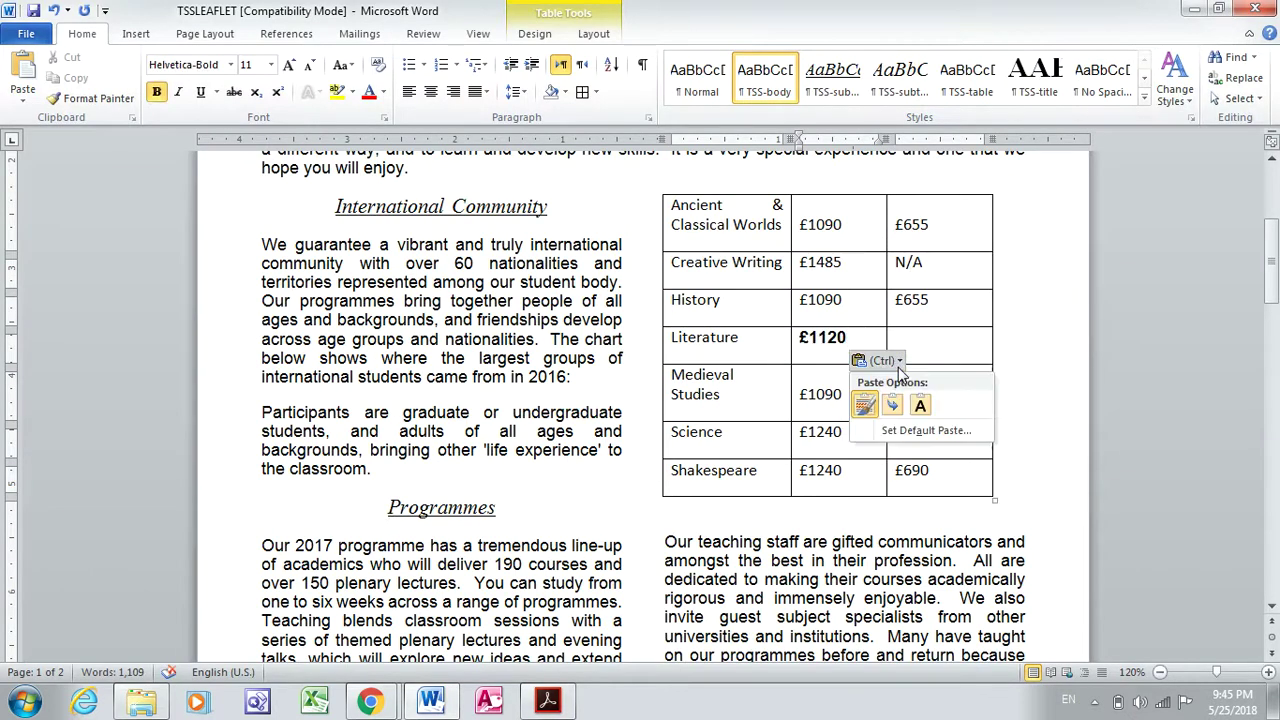
{"action": "left_click", "coordinate": [921, 406]}
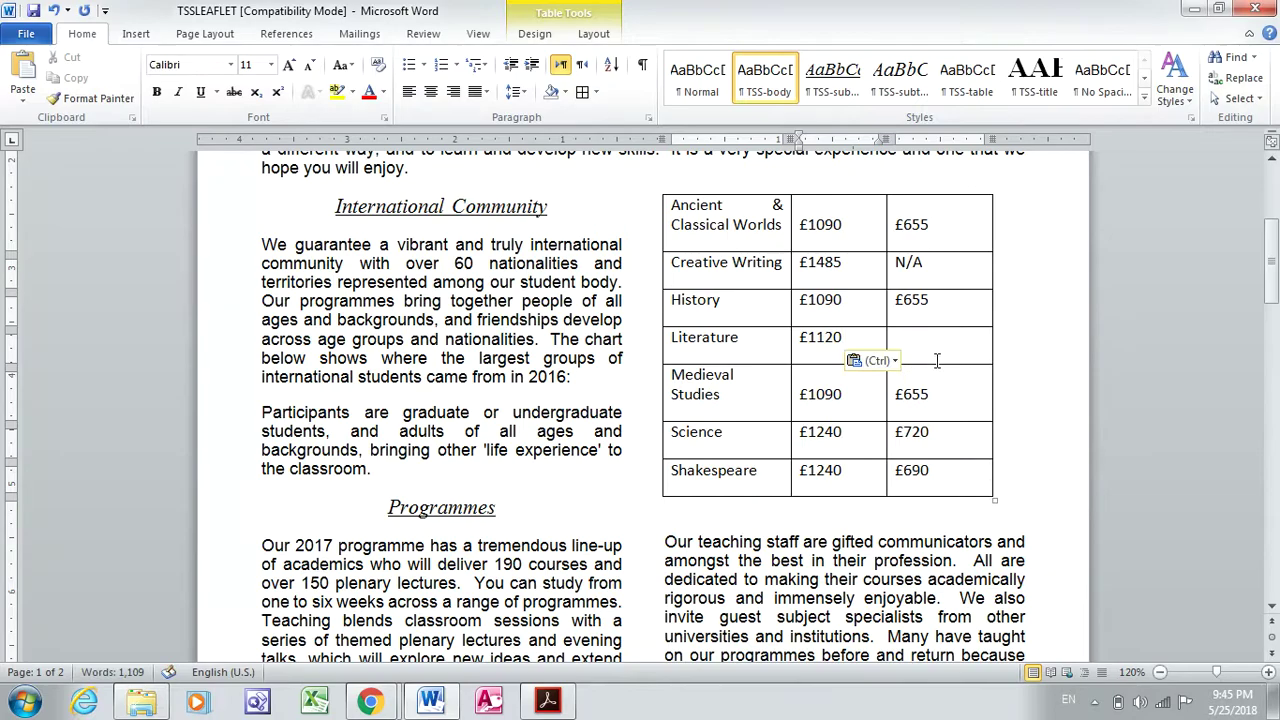
Copy the one-week fee £705 from the exam paper into the Literature row's third cell in TSSLEAFLET, keeping text only.
{"action": "key", "text": "alt+Tab"}
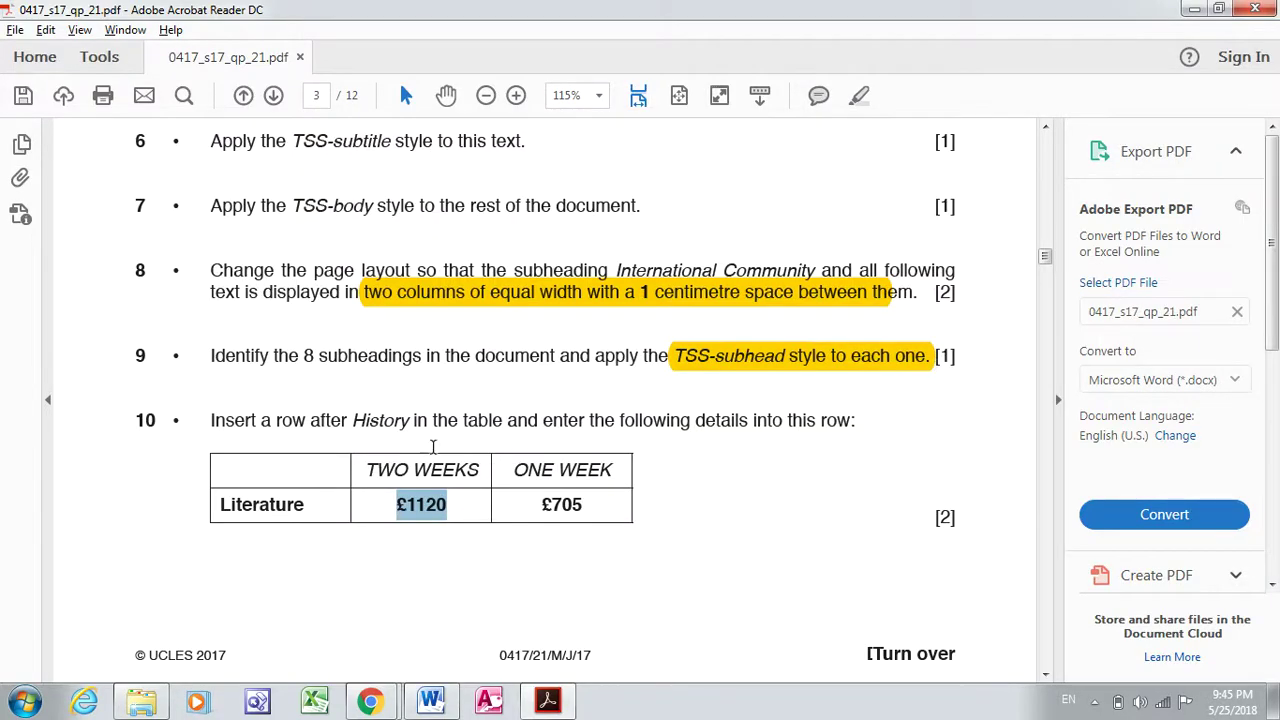
{"action": "left_click_drag", "start_coordinate": [538, 510], "coordinate": [588, 508]}
{"action": "key", "text": "ctrl+c"}
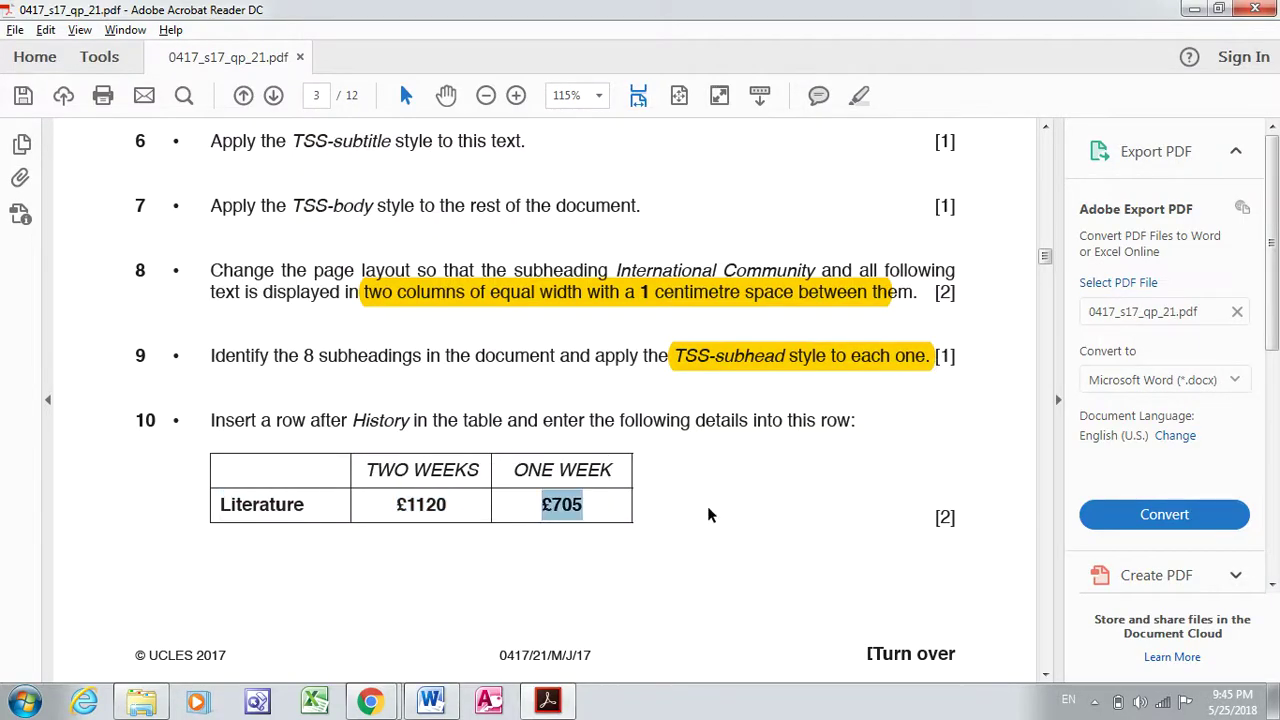
{"action": "key", "text": "alt+Tab"}
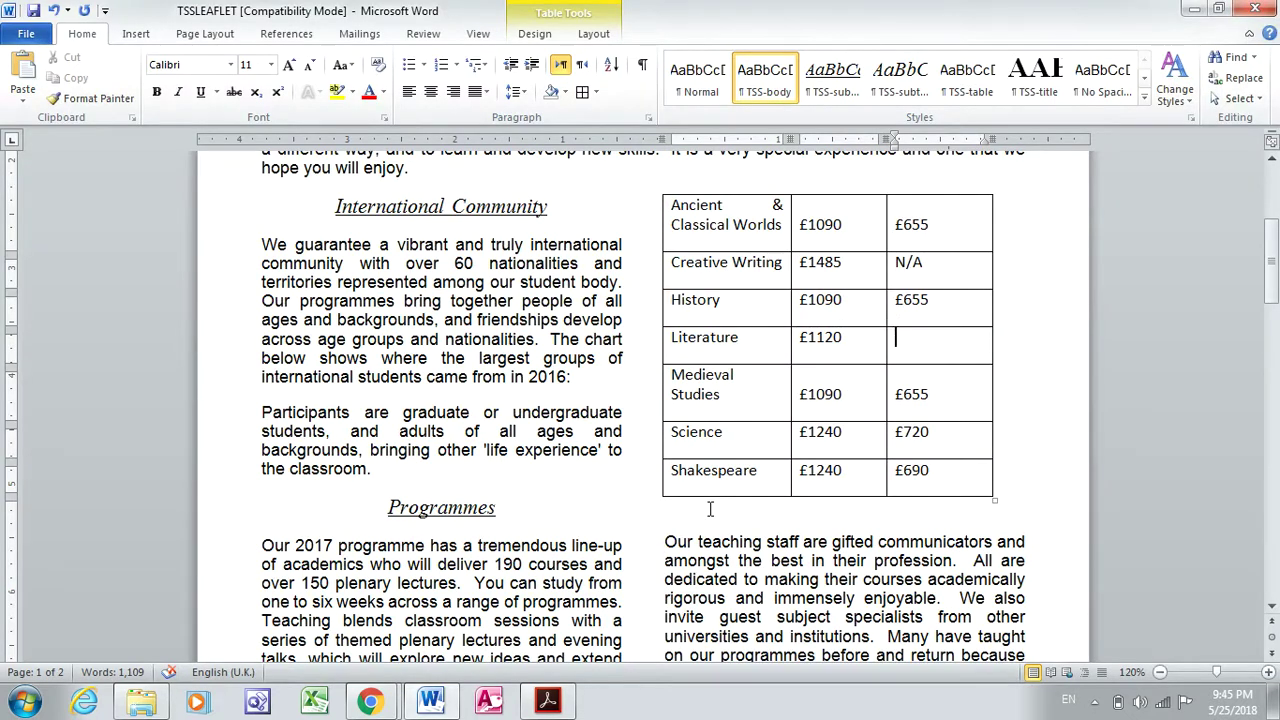
{"action": "key", "text": "ctrl+v"}
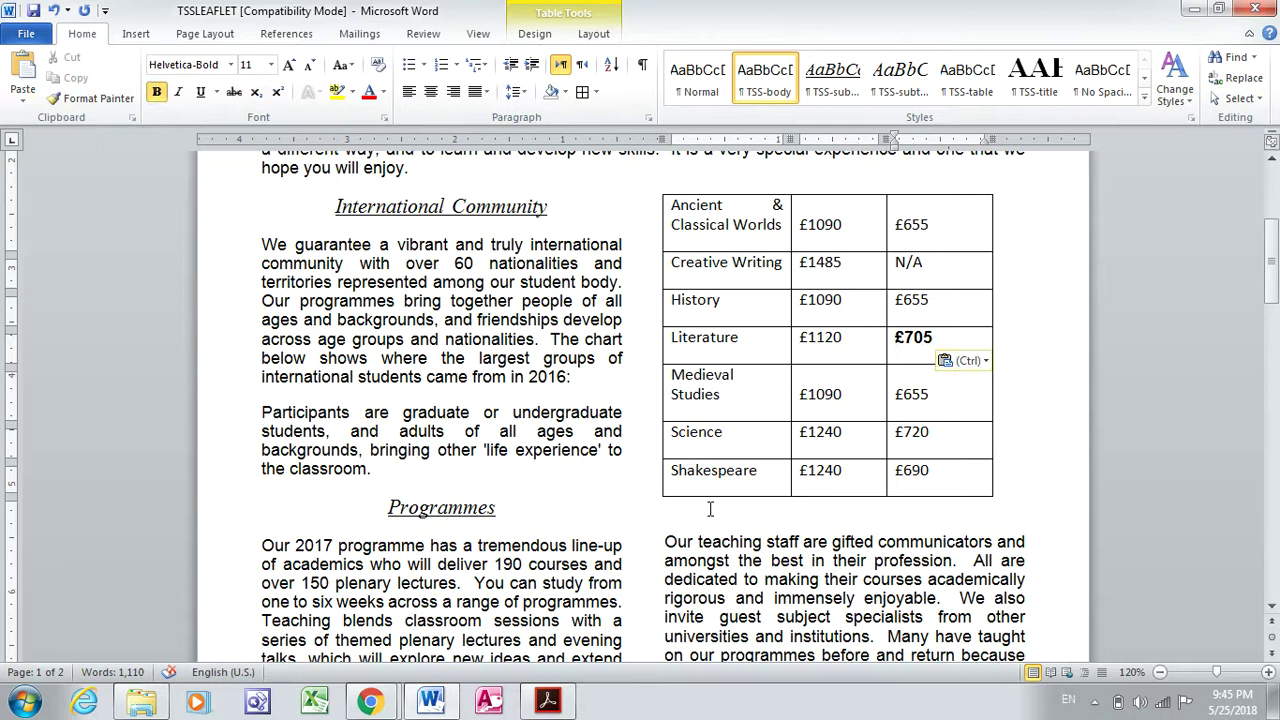
{"action": "left_click", "coordinate": [966, 360]}
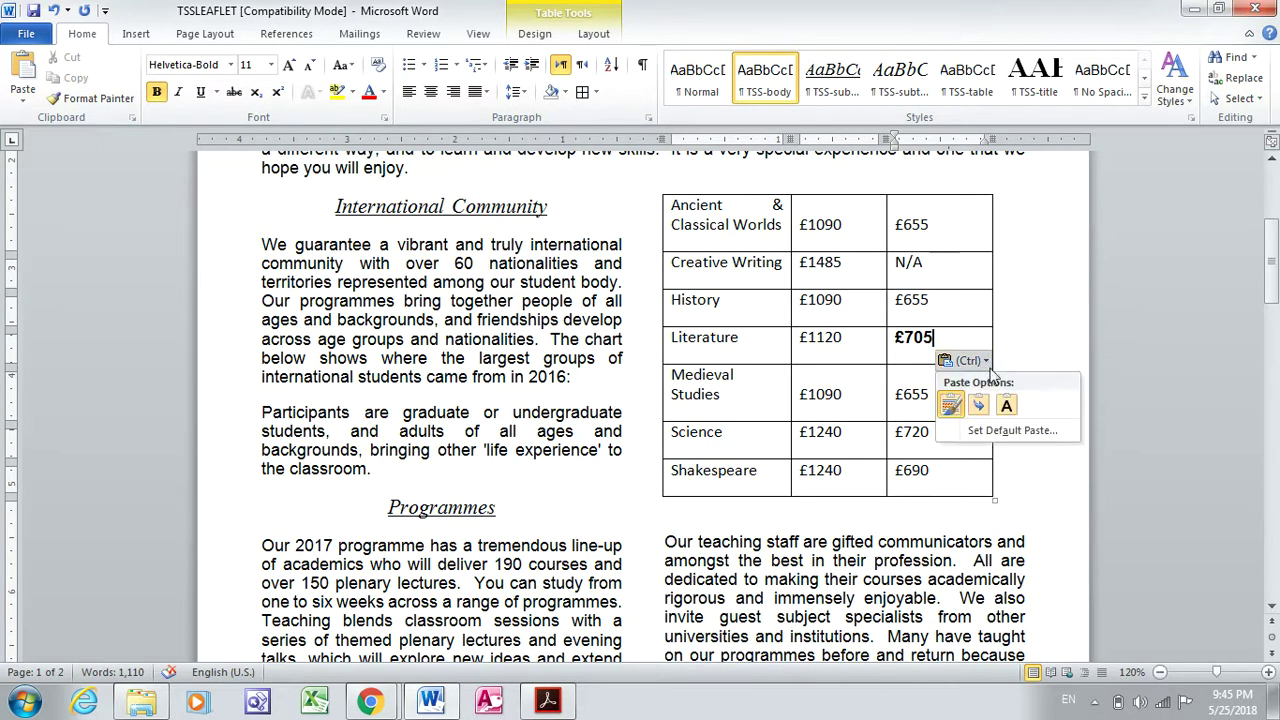
{"action": "left_click", "coordinate": [1007, 405]}
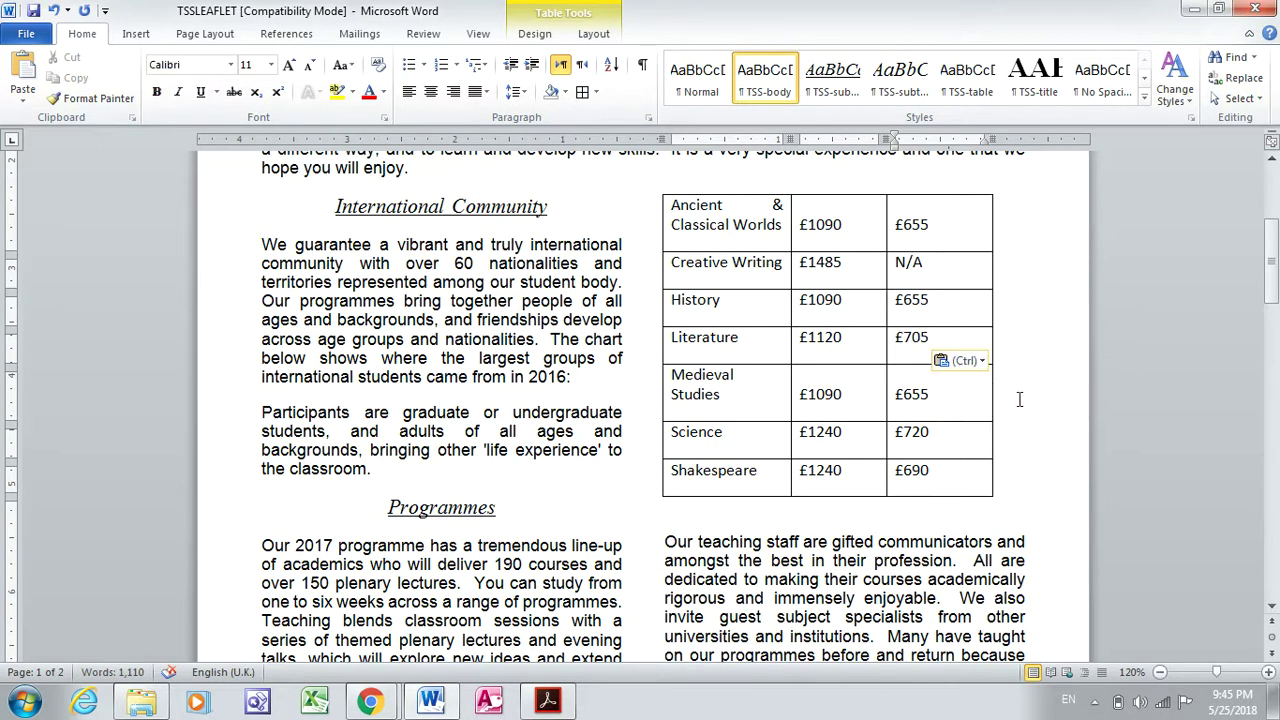
Read question 11 in the exam paper, and merge the three cells of the fees table's first row in TSSLEAFLET.
{"action": "left_click", "coordinate": [546, 703]}
{"action": "left_click", "coordinate": [1045, 675]}
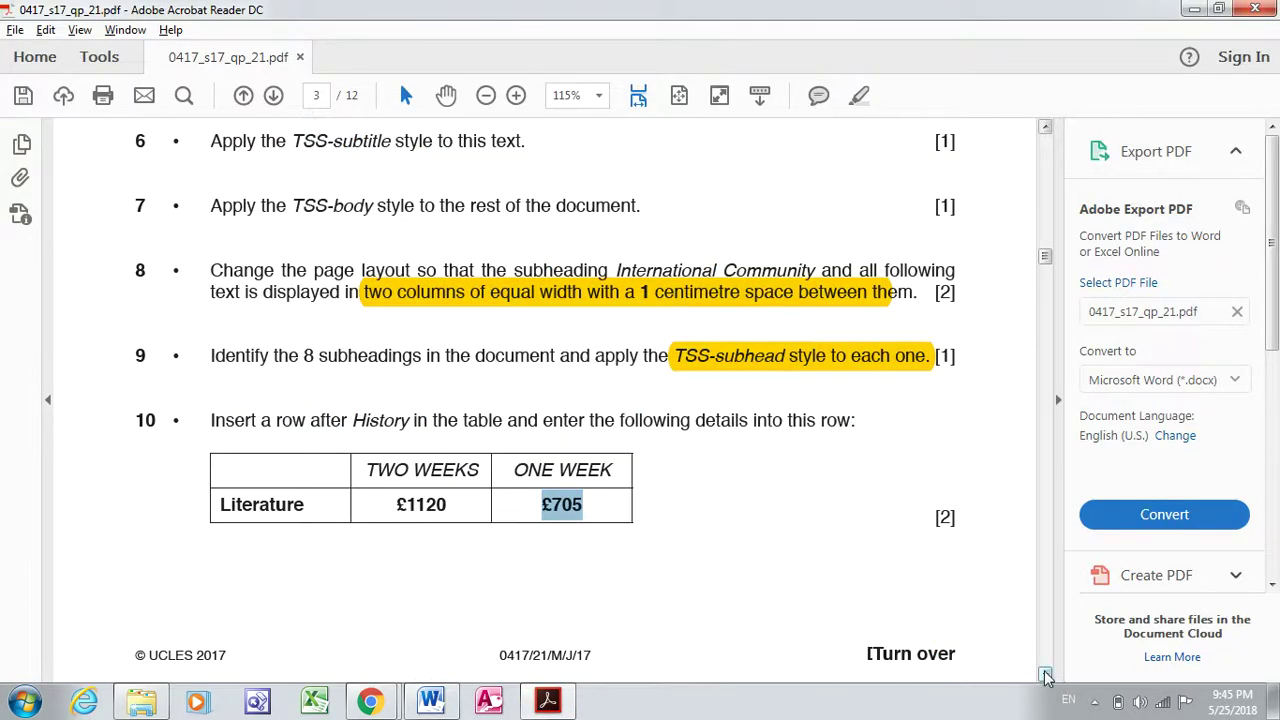
{"action": "left_click", "coordinate": [1045, 675]}
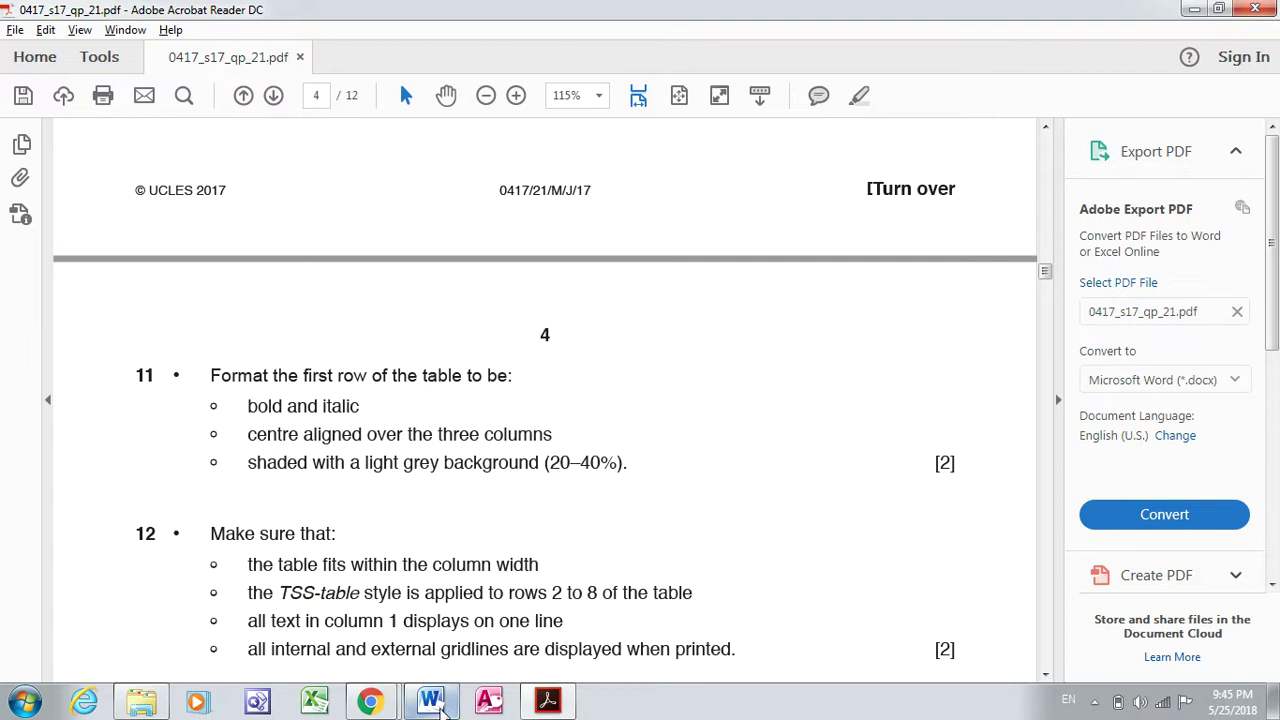
{"action": "left_click", "coordinate": [448, 705]}
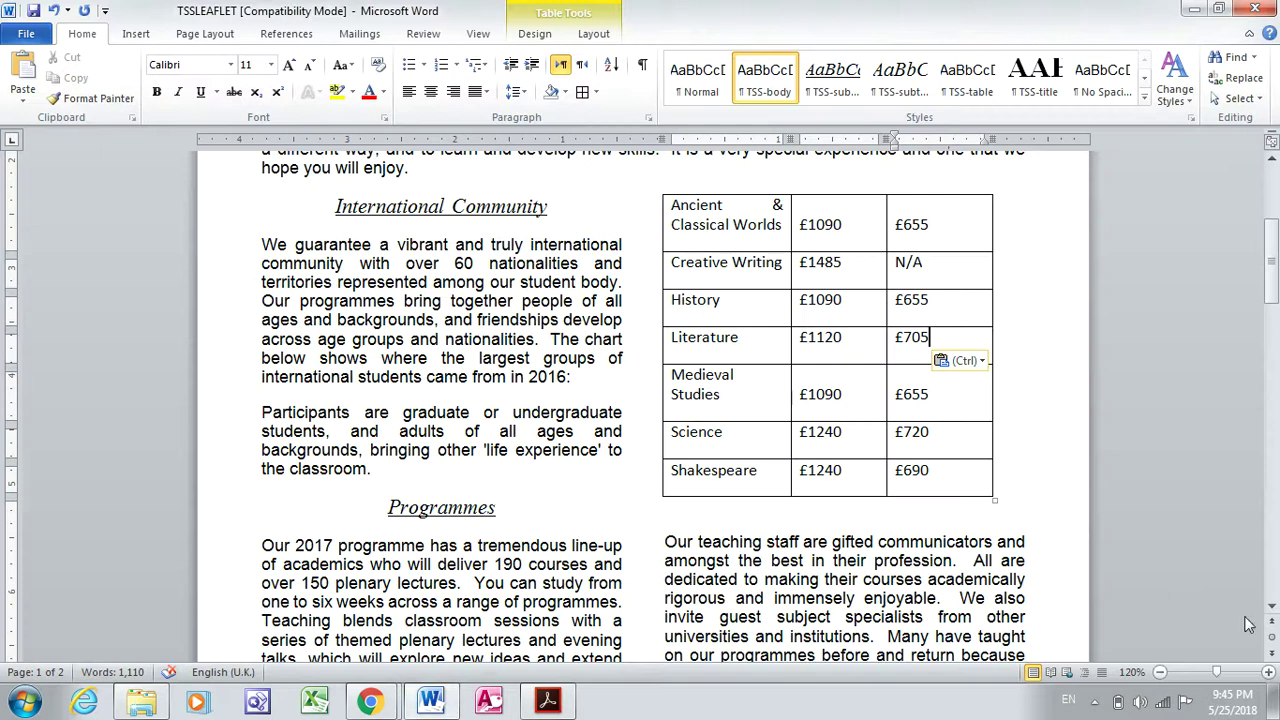
{"action": "left_click", "coordinate": [1273, 585]}
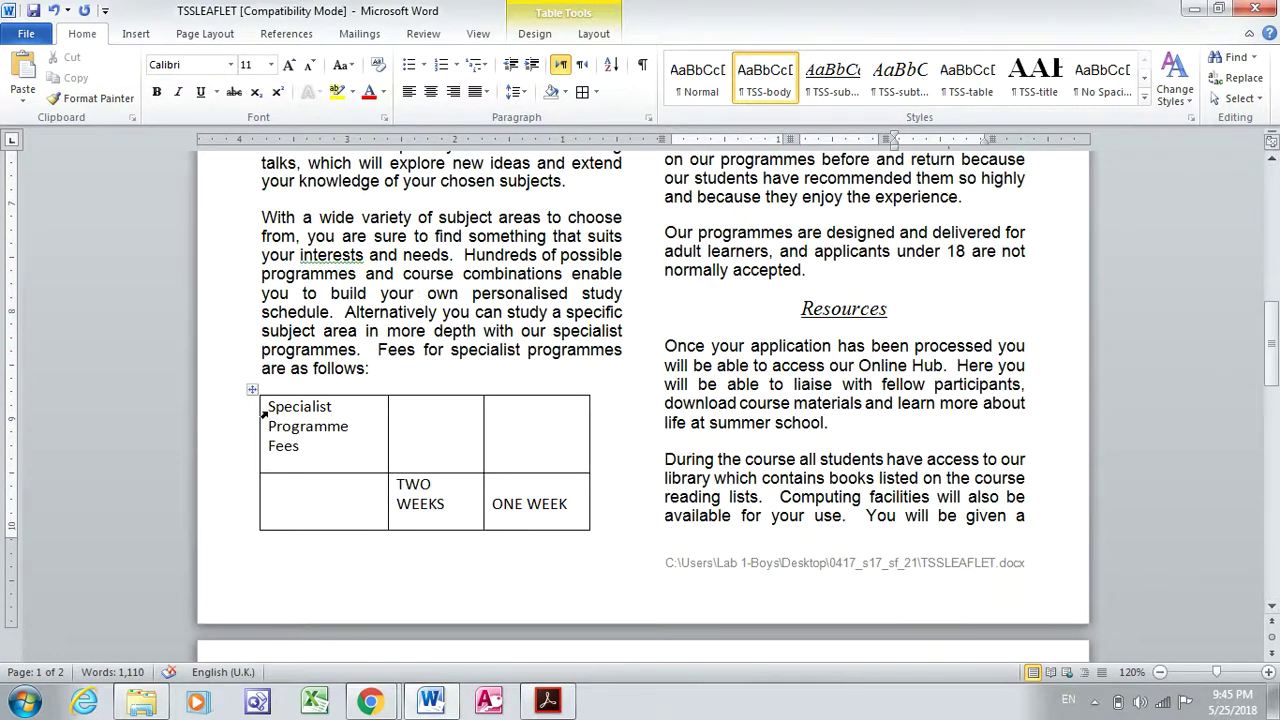
{"action": "left_click_drag", "start_coordinate": [268, 407], "coordinate": [544, 443]}
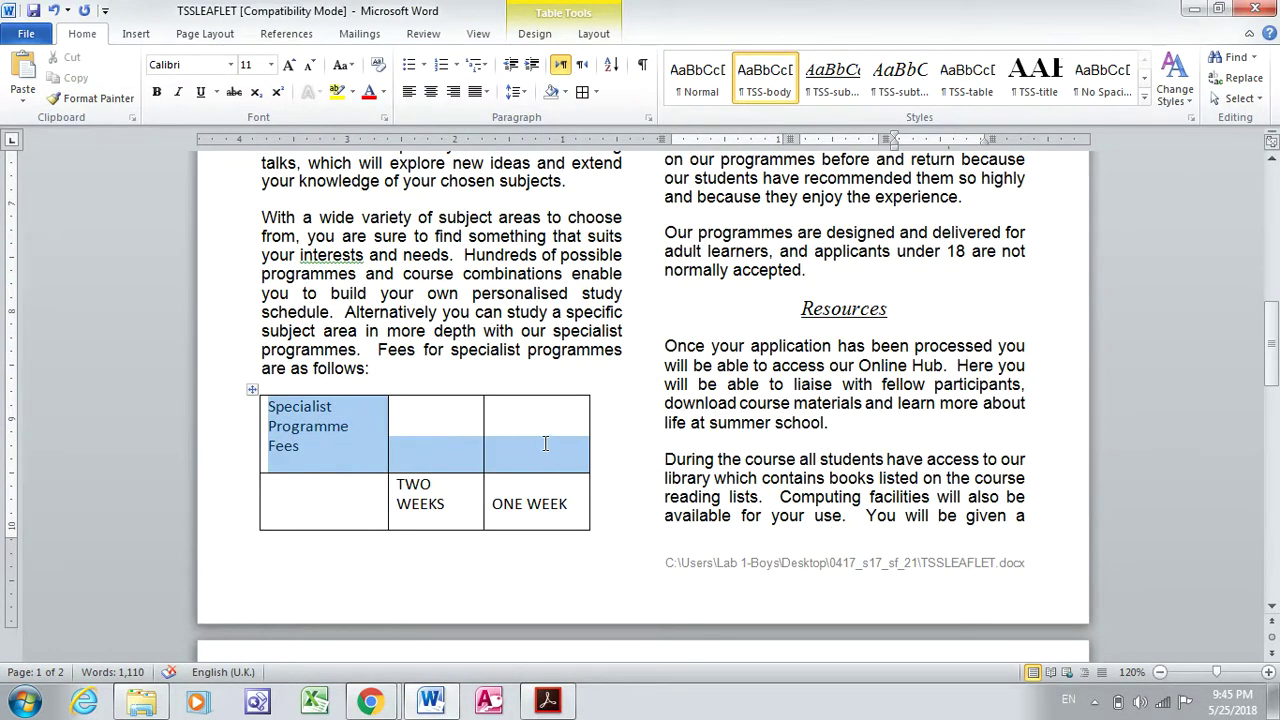
{"action": "left_click", "coordinate": [593, 34]}
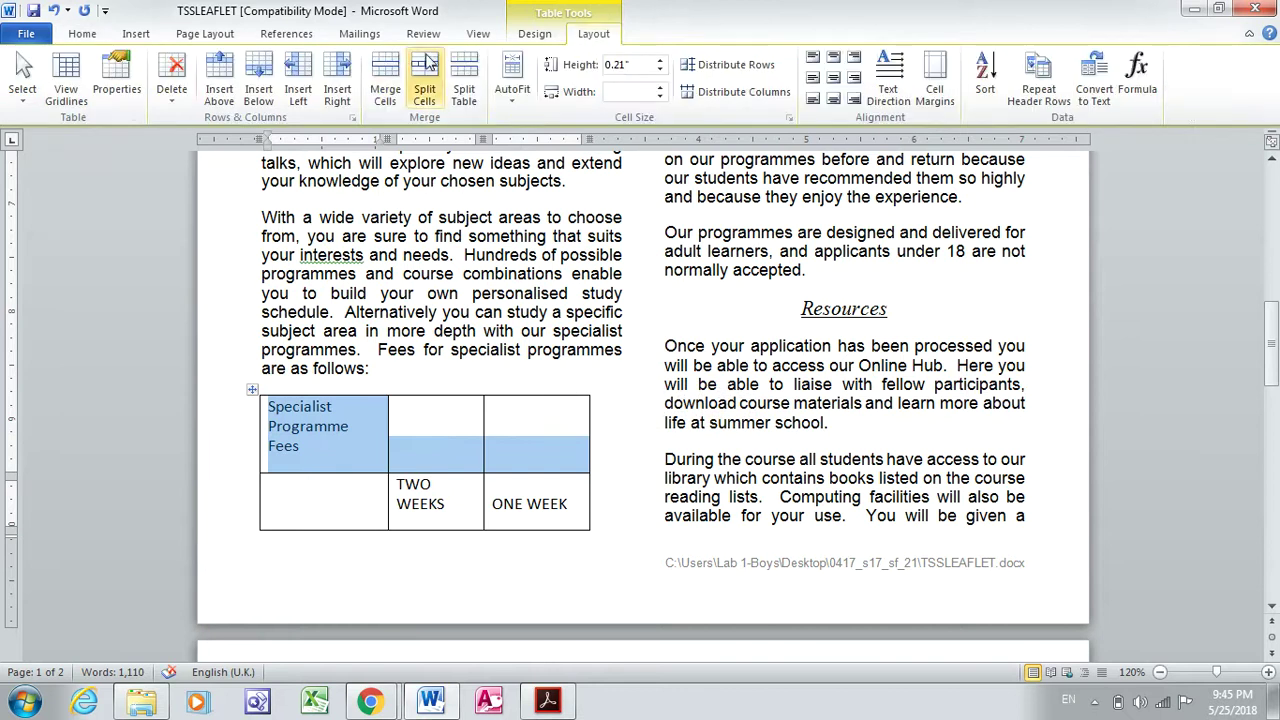
{"action": "left_click", "coordinate": [385, 85]}
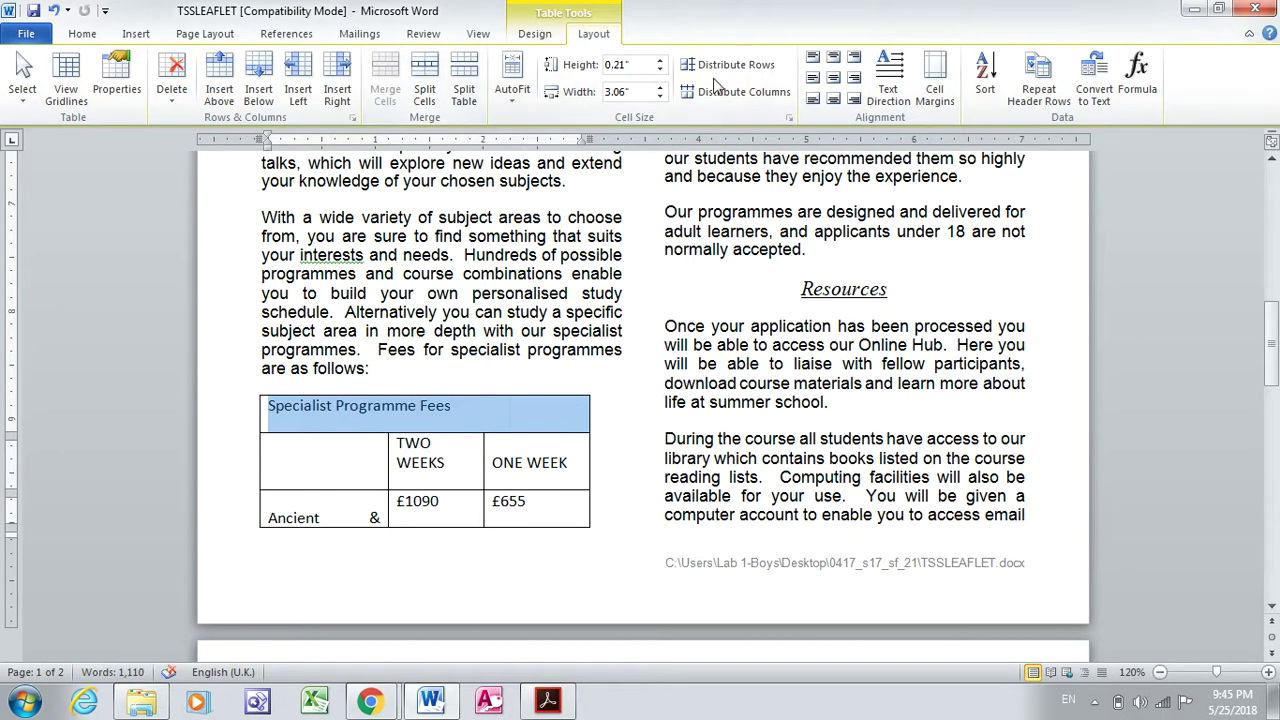
Centre the Specialist Programme Fees heading in its merged cell, and make it bold and italic.
{"action": "left_click", "coordinate": [835, 80]}
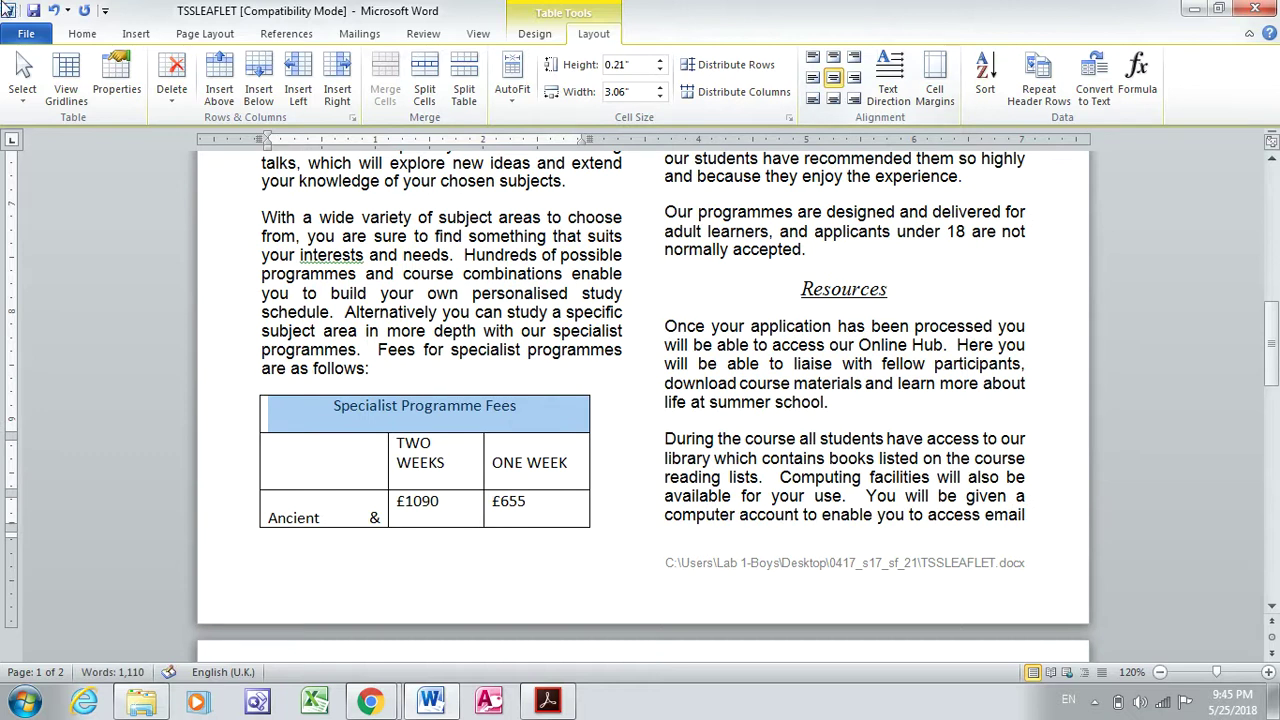
{"action": "left_click", "coordinate": [78, 34]}
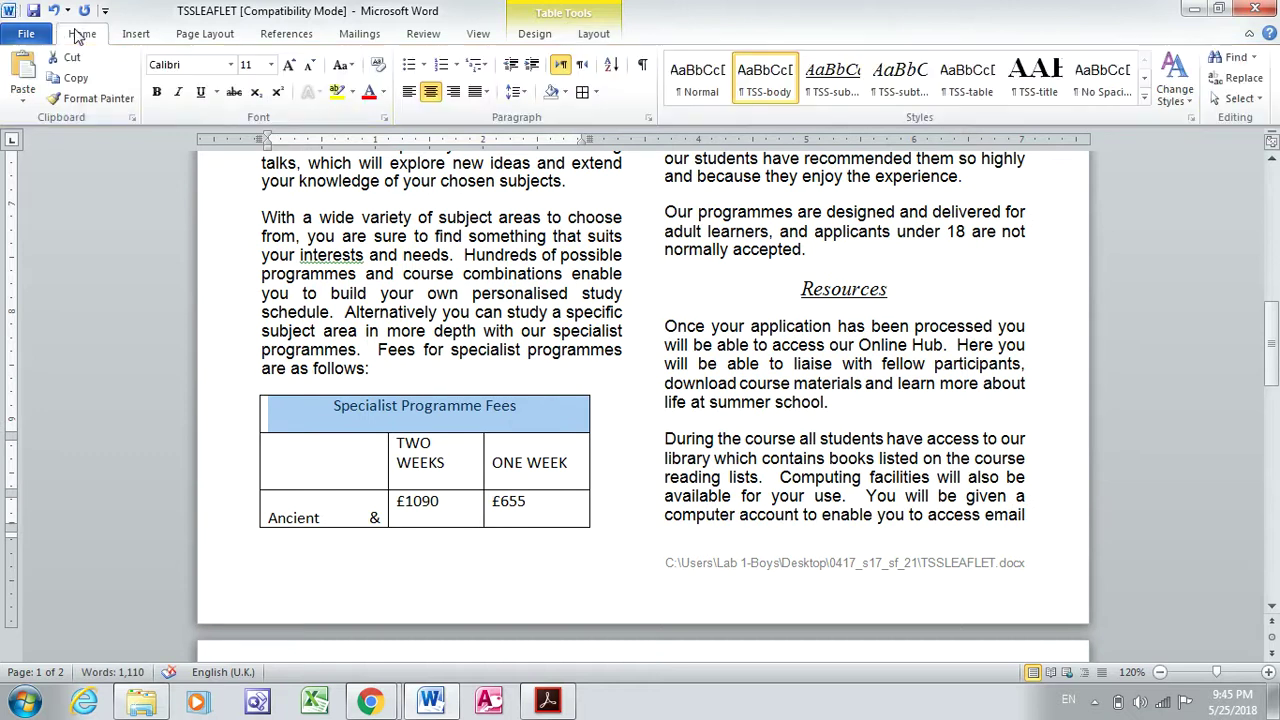
{"action": "left_click", "coordinate": [158, 91]}
{"action": "left_click", "coordinate": [177, 92]}
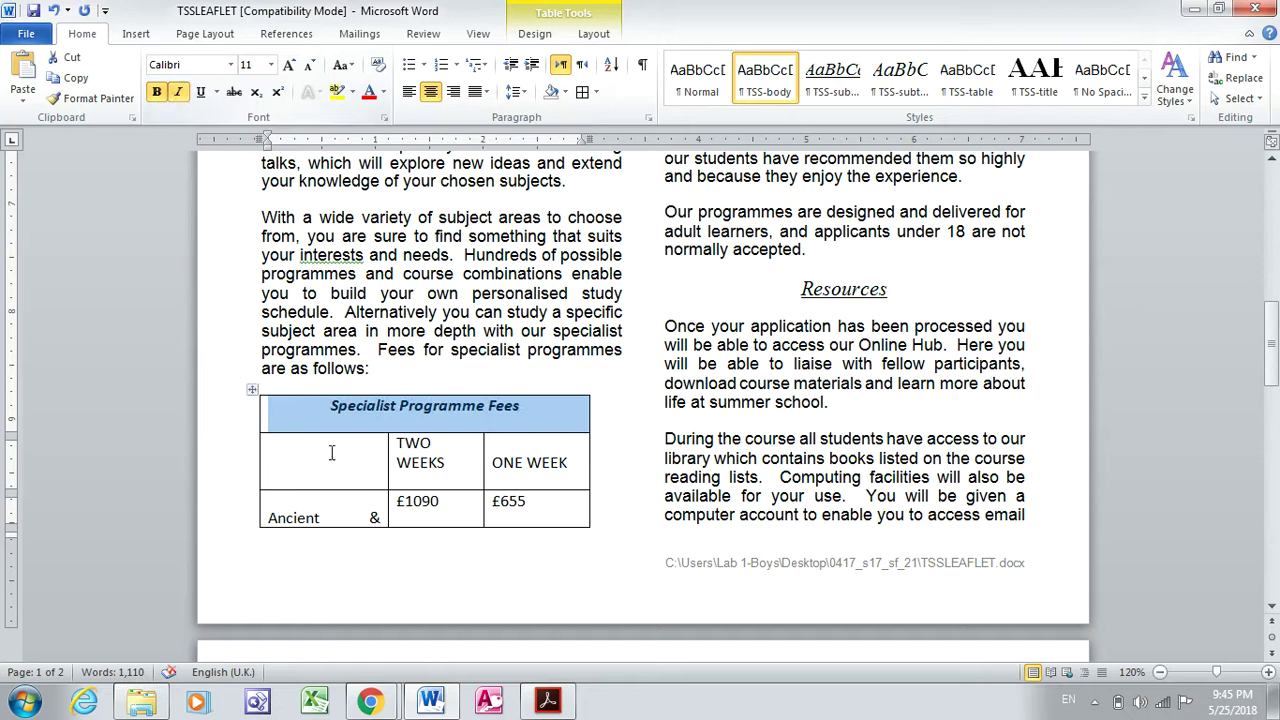
Shade the Specialist Programme Fees heading cell with a 30% pattern style, applied to the cell only.
{"action": "left_click", "coordinate": [333, 421]}
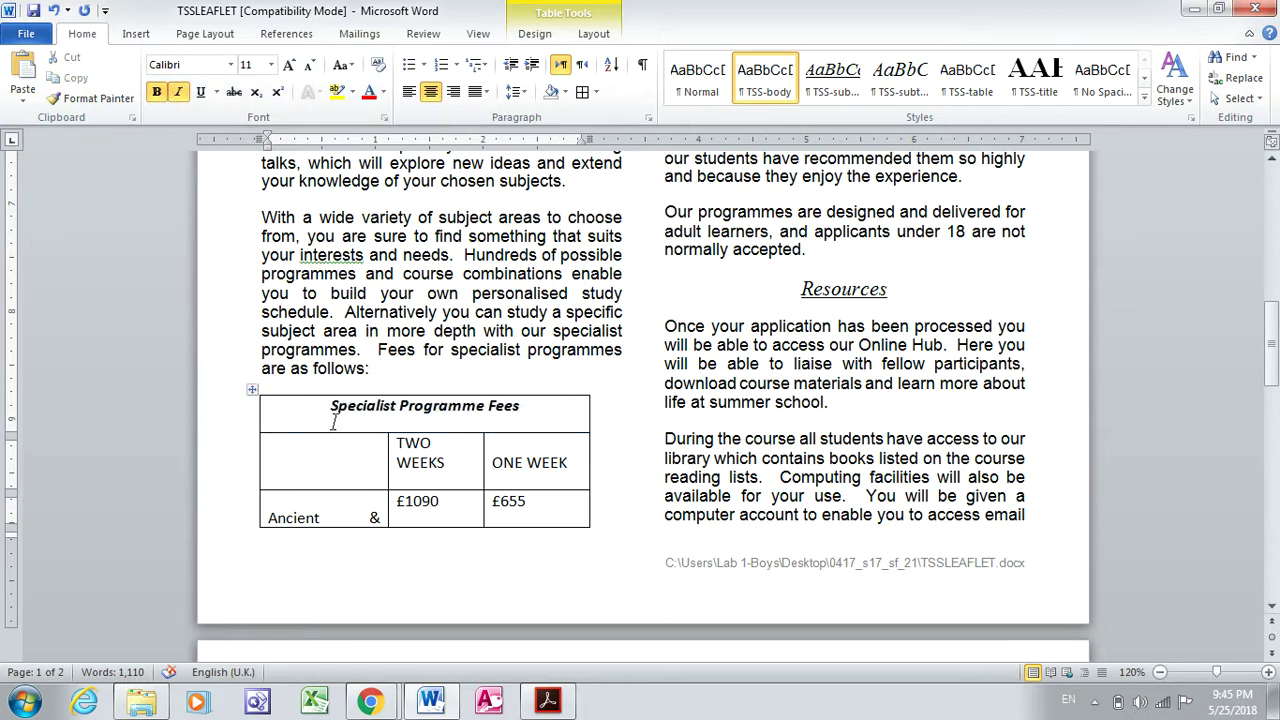
{"action": "right_click", "coordinate": [320, 414]}
{"action": "left_click", "coordinate": [390, 425]}
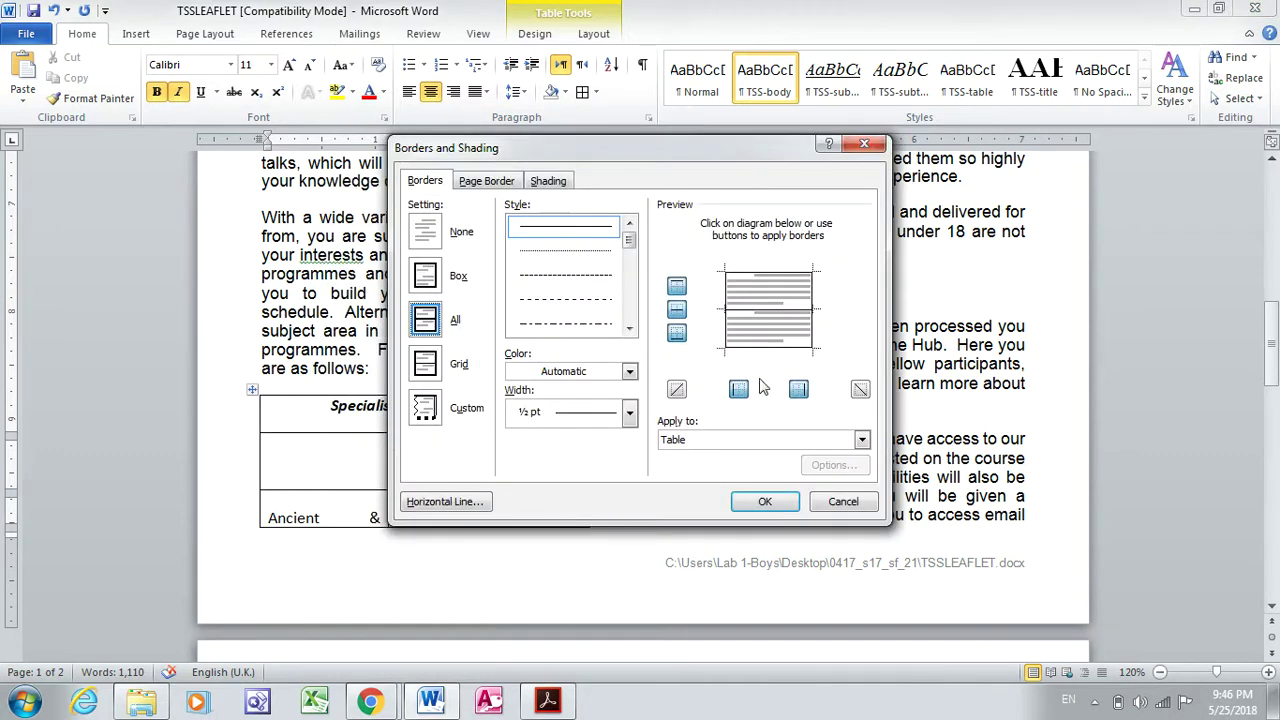
{"action": "left_click", "coordinate": [861, 440]}
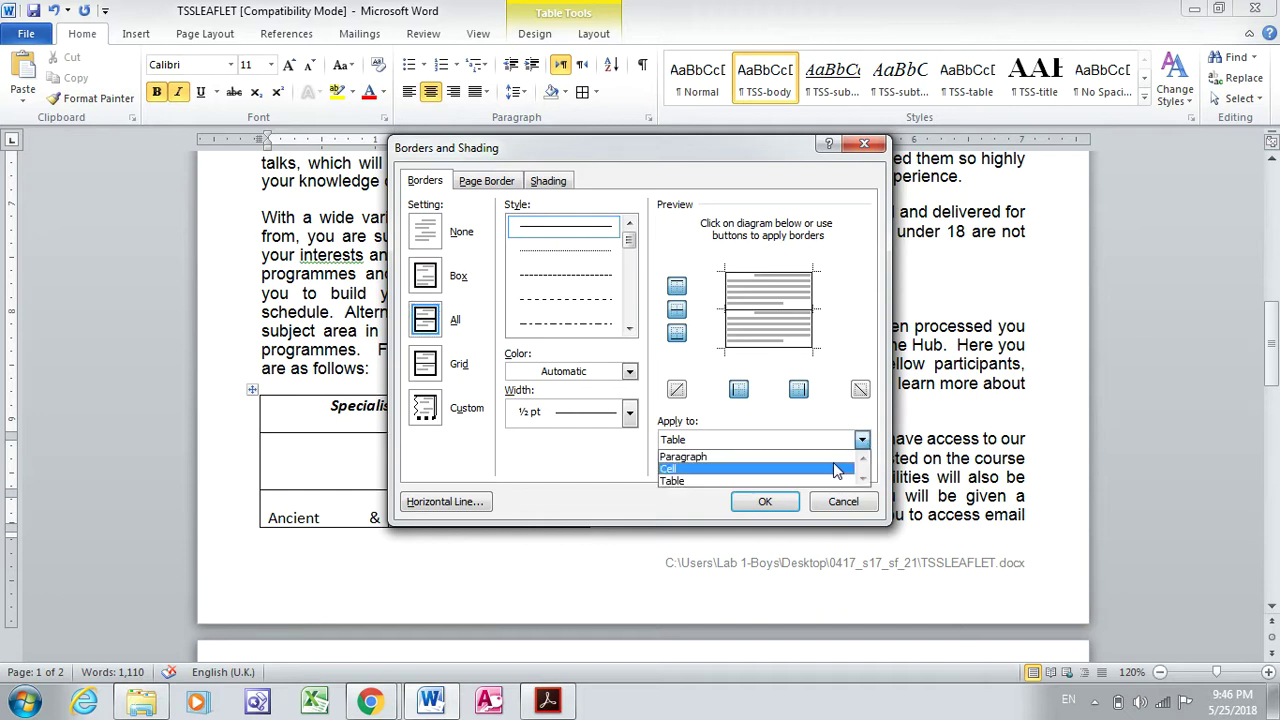
{"action": "left_click", "coordinate": [836, 470]}
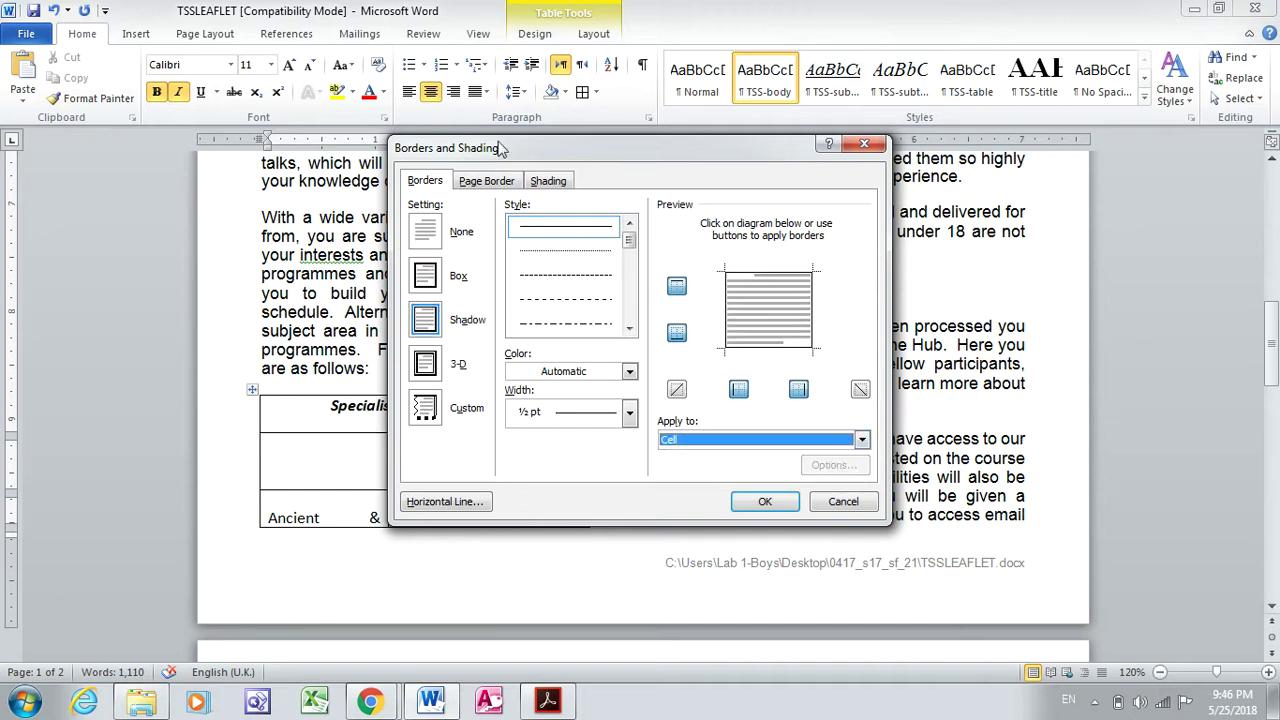
{"action": "left_click", "coordinate": [555, 181]}
{"action": "left_click", "coordinate": [565, 278]}
{"action": "left_click", "coordinate": [566, 410]}
{"action": "left_click", "coordinate": [541, 416]}
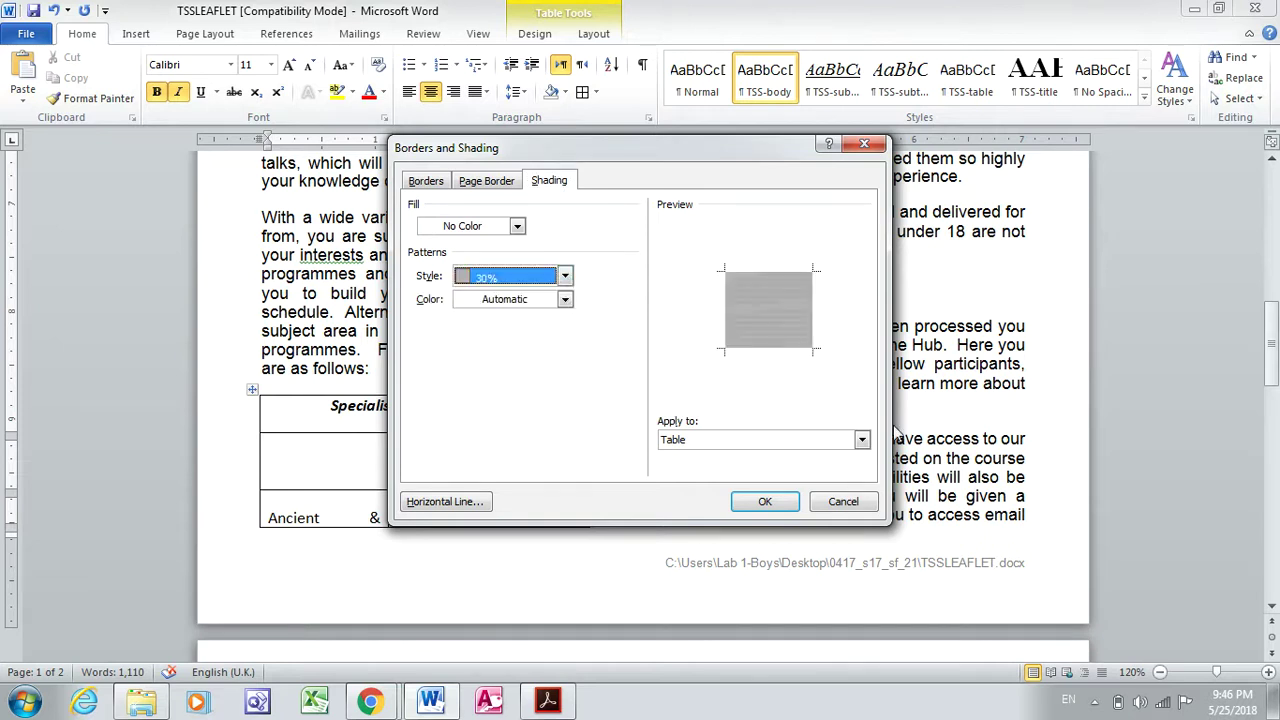
{"action": "left_click", "coordinate": [861, 440]}
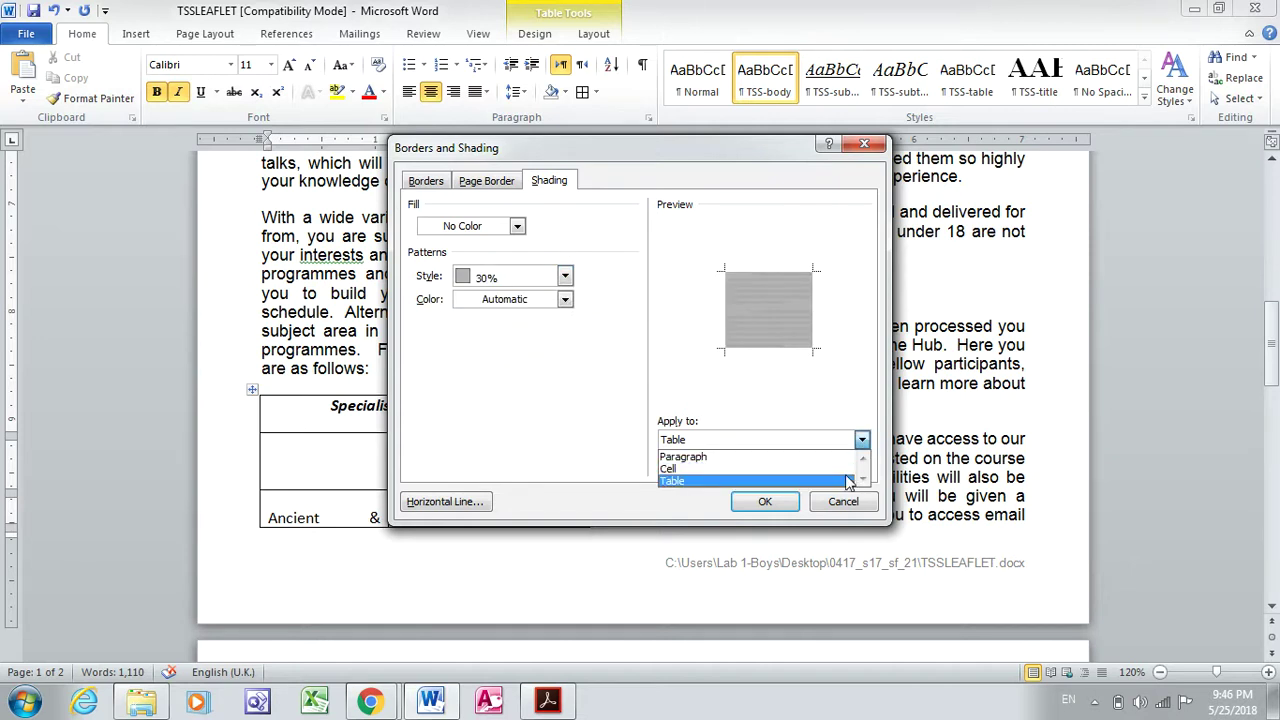
{"action": "left_click", "coordinate": [848, 470]}
{"action": "left_click", "coordinate": [772, 504]}
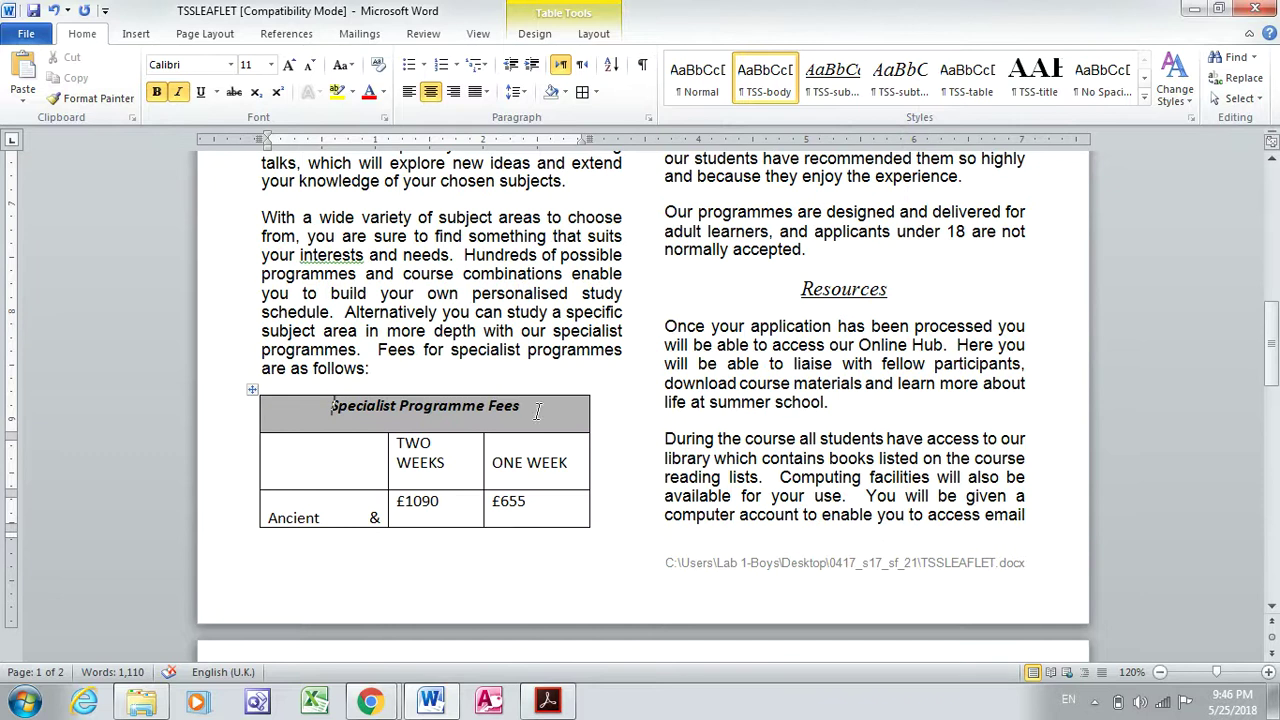
Read question 12 in the exam paper, and widen the fees table in TSSLEAFLET to fill the text column's width.
{"action": "left_click", "coordinate": [558, 702]}
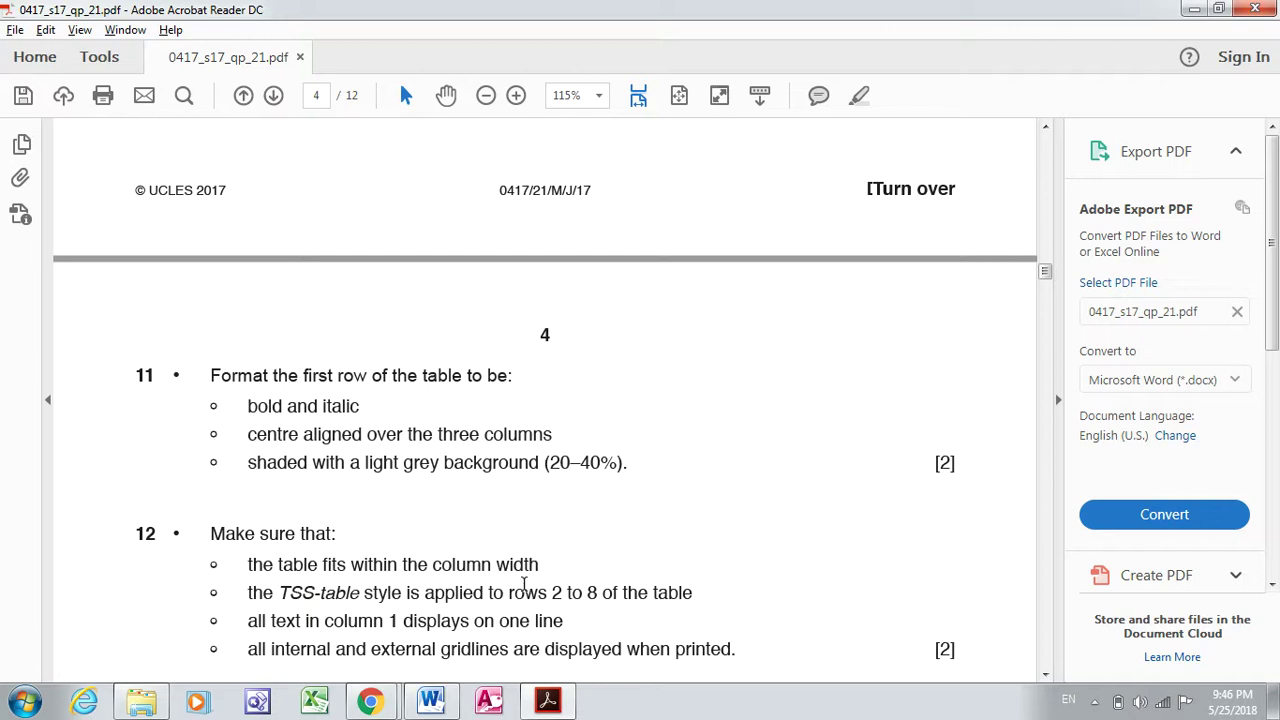
{"action": "left_click", "coordinate": [430, 700]}
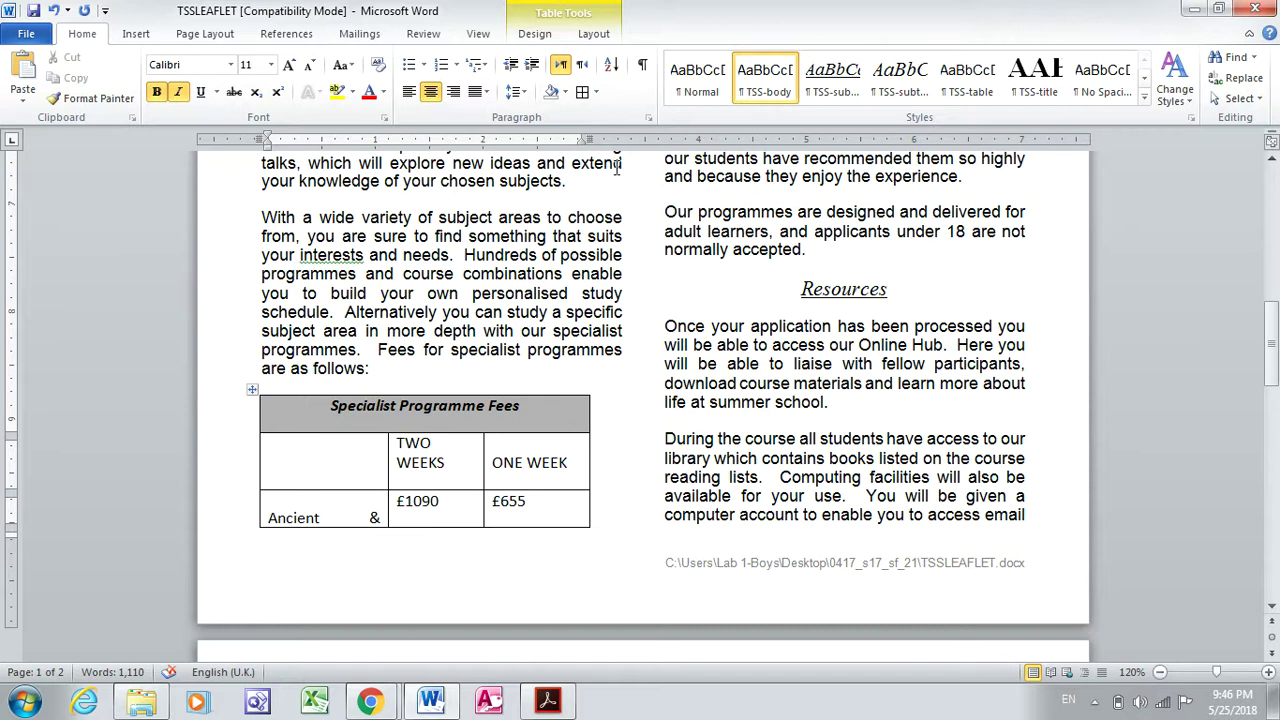
{"action": "left_click_drag", "start_coordinate": [590, 418], "coordinate": [621, 419]}
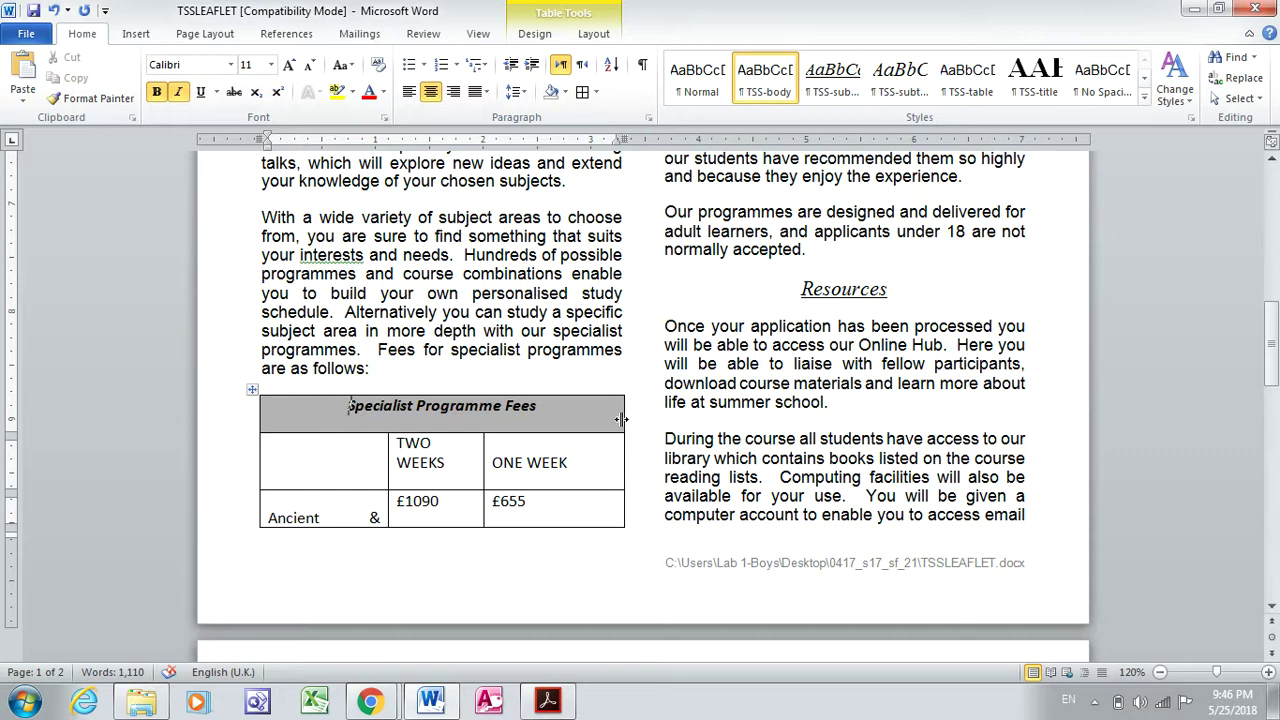
Recheck question 12 in the exam paper, and apply the TSS-table style to every fees table row below the heading in TSSLEAFLET.
{"action": "left_click", "coordinate": [527, 705]}
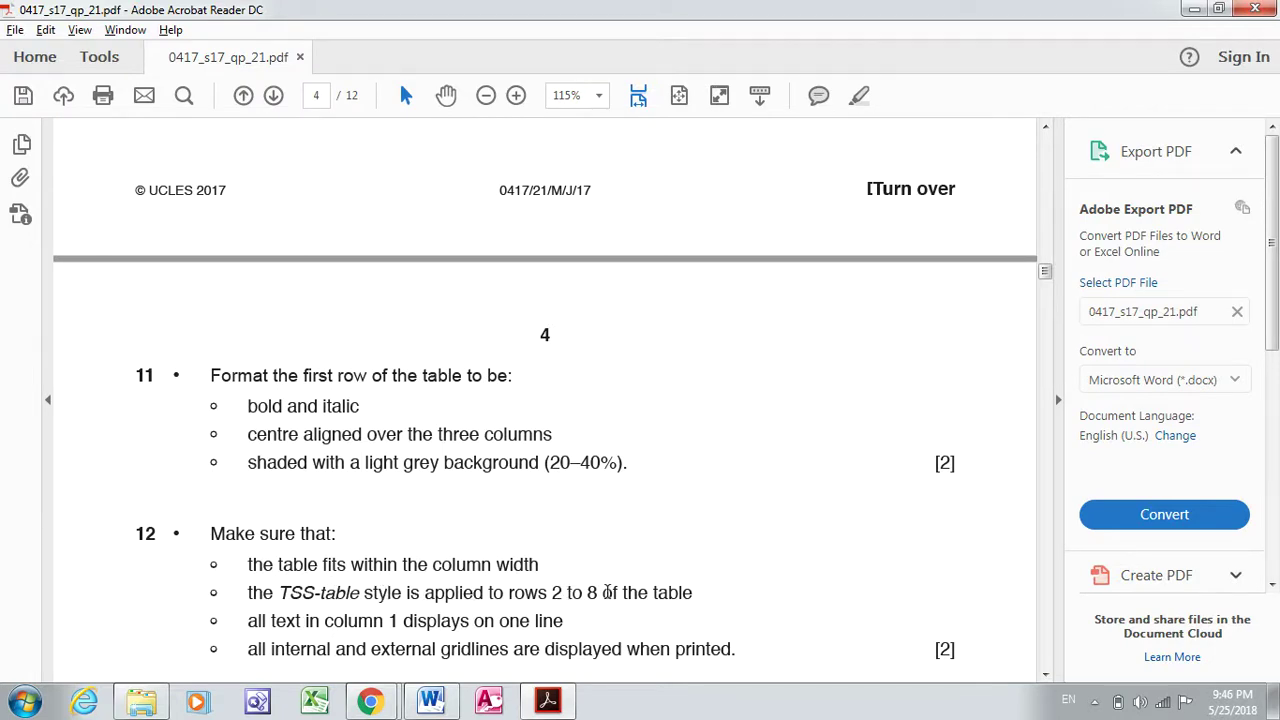
{"action": "left_click", "coordinate": [431, 702]}
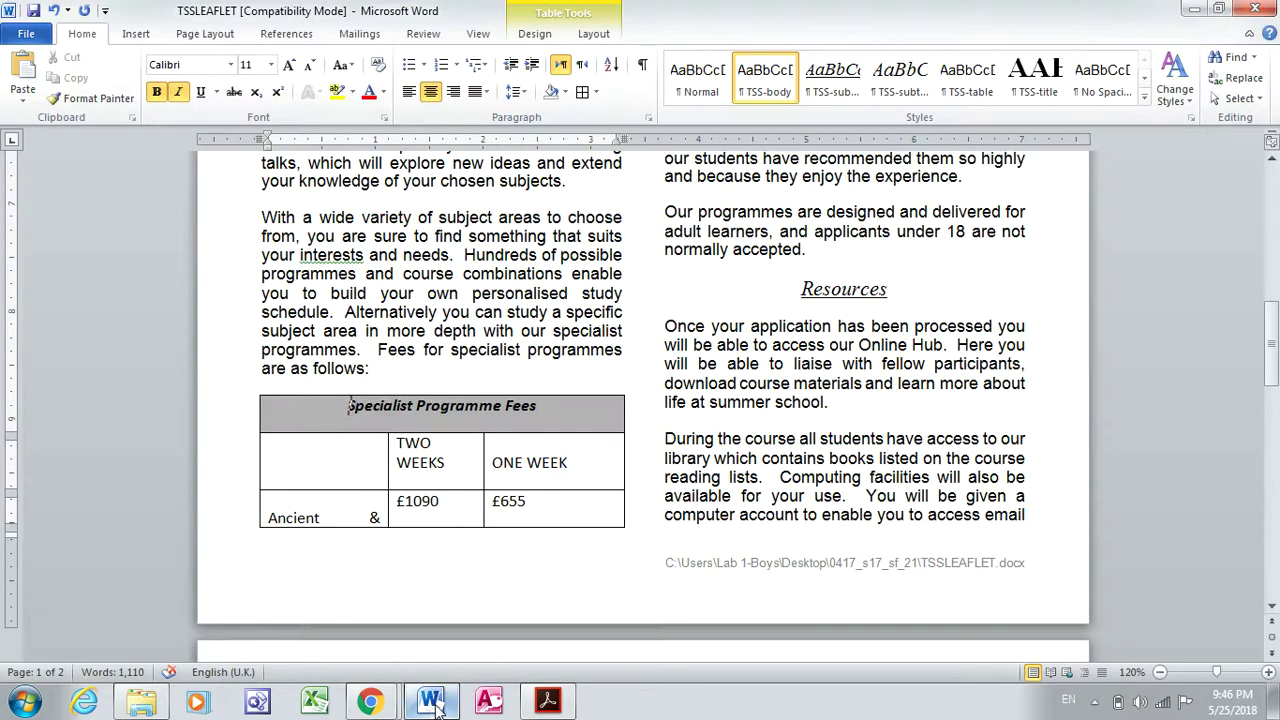
{"action": "left_click_drag", "start_coordinate": [302, 450], "coordinate": [998, 345]}
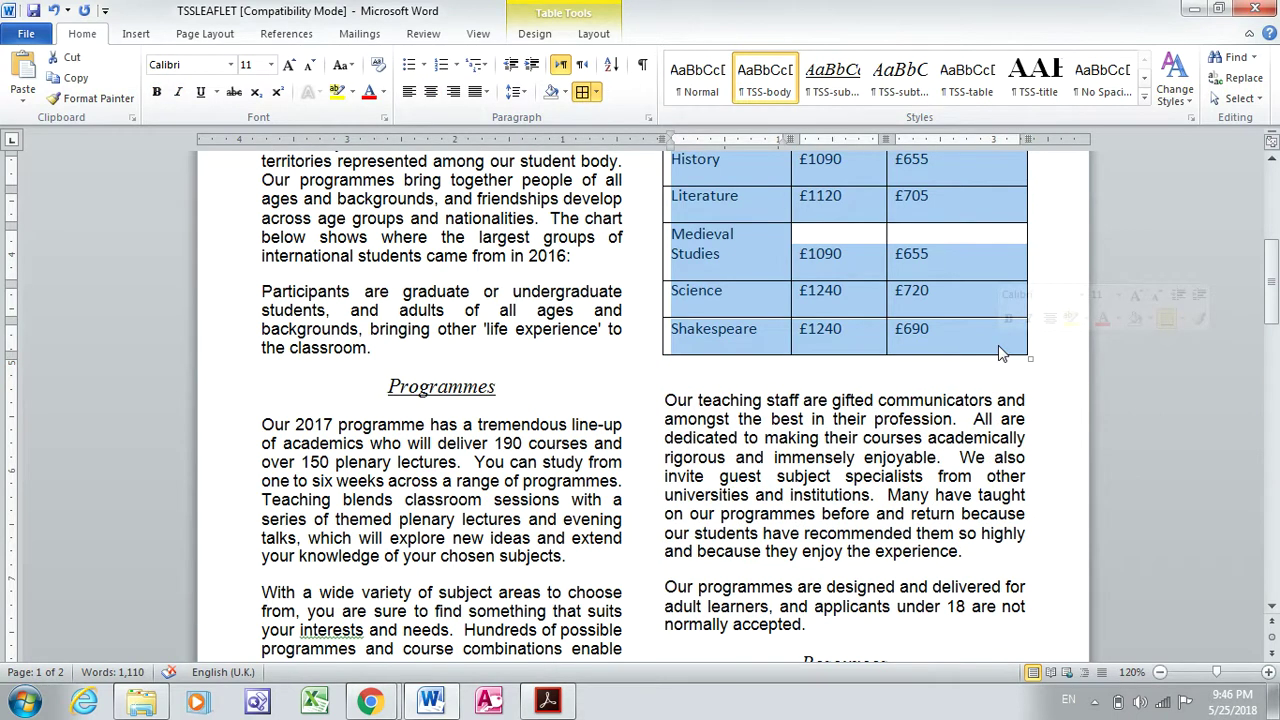
{"action": "left_click", "coordinate": [977, 100]}
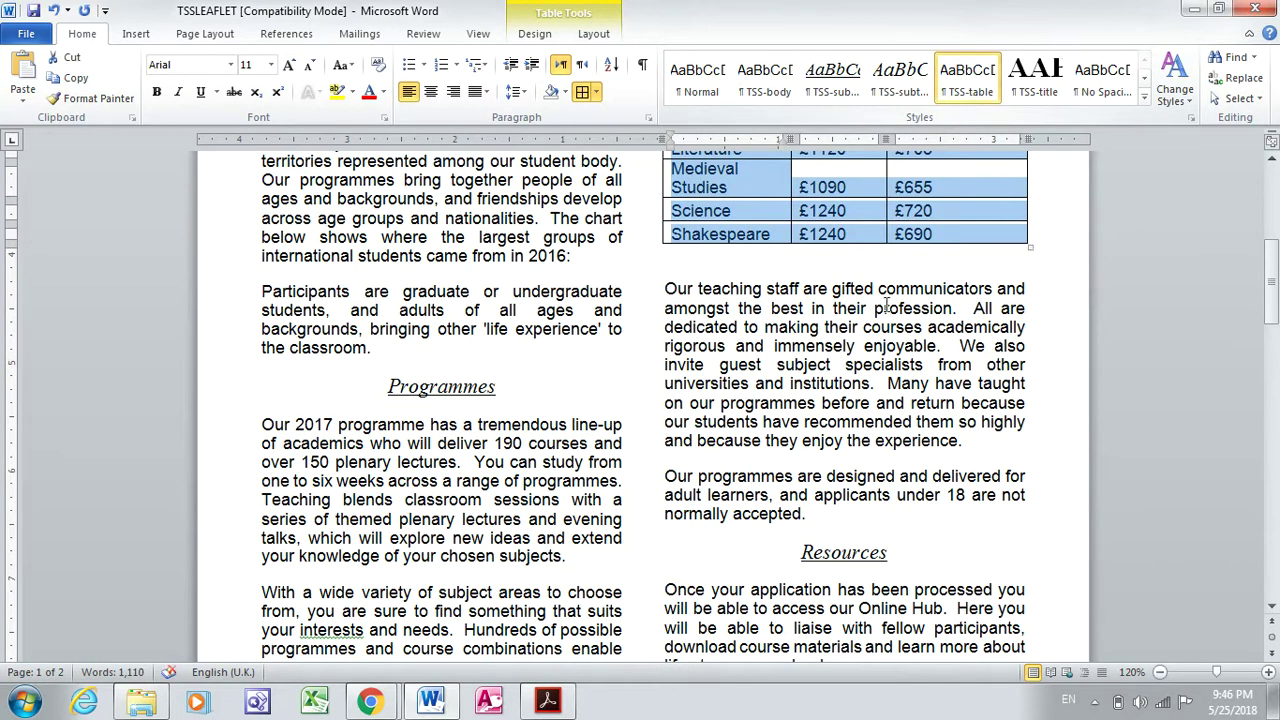
Widen the fees table's first column so its text fits on one line, leaving enough room for WEEKS in the second column.
{"action": "left_click", "coordinate": [565, 708]}
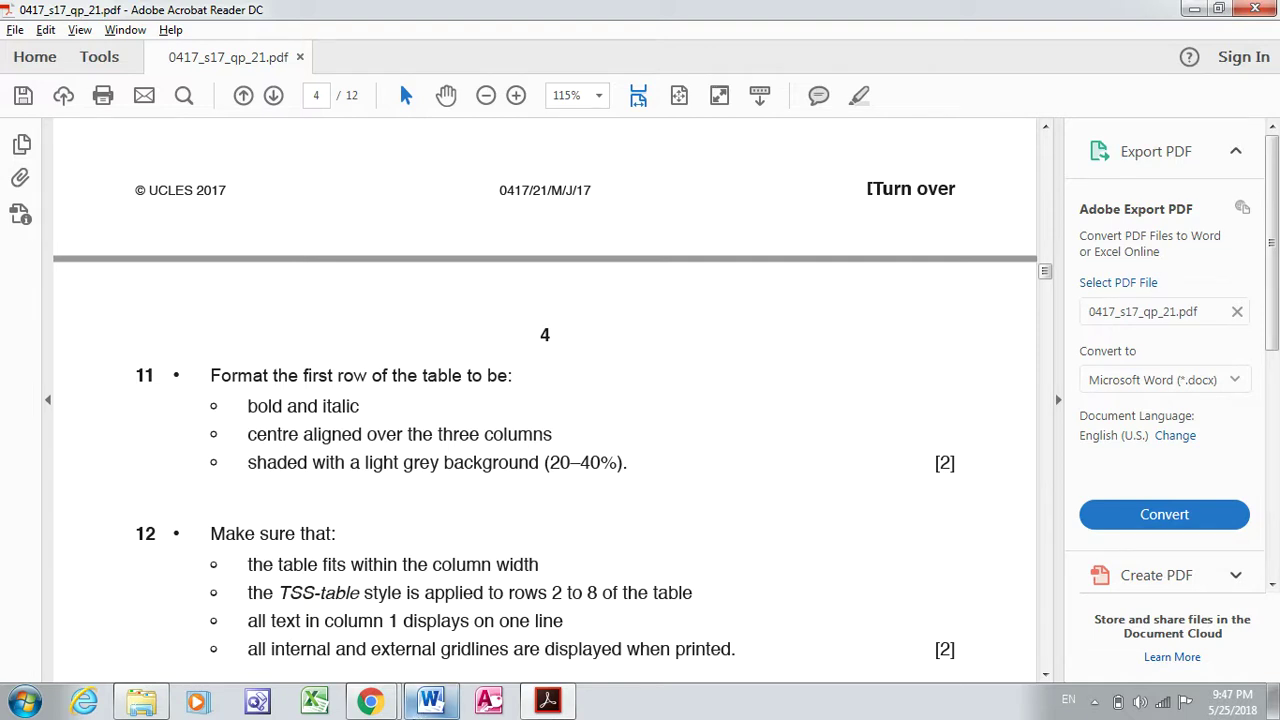
{"action": "left_click", "coordinate": [431, 700]}
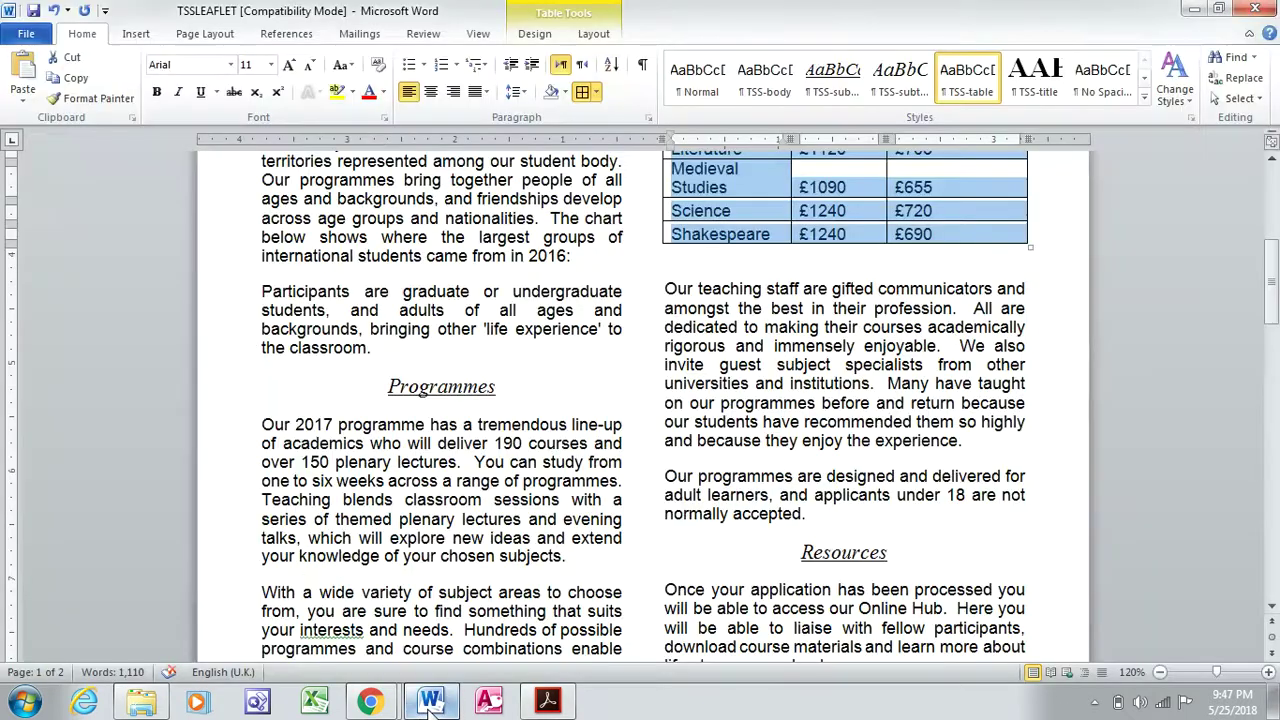
{"action": "left_click", "coordinate": [1272, 606]}
{"action": "left_click", "coordinate": [1272, 606]}
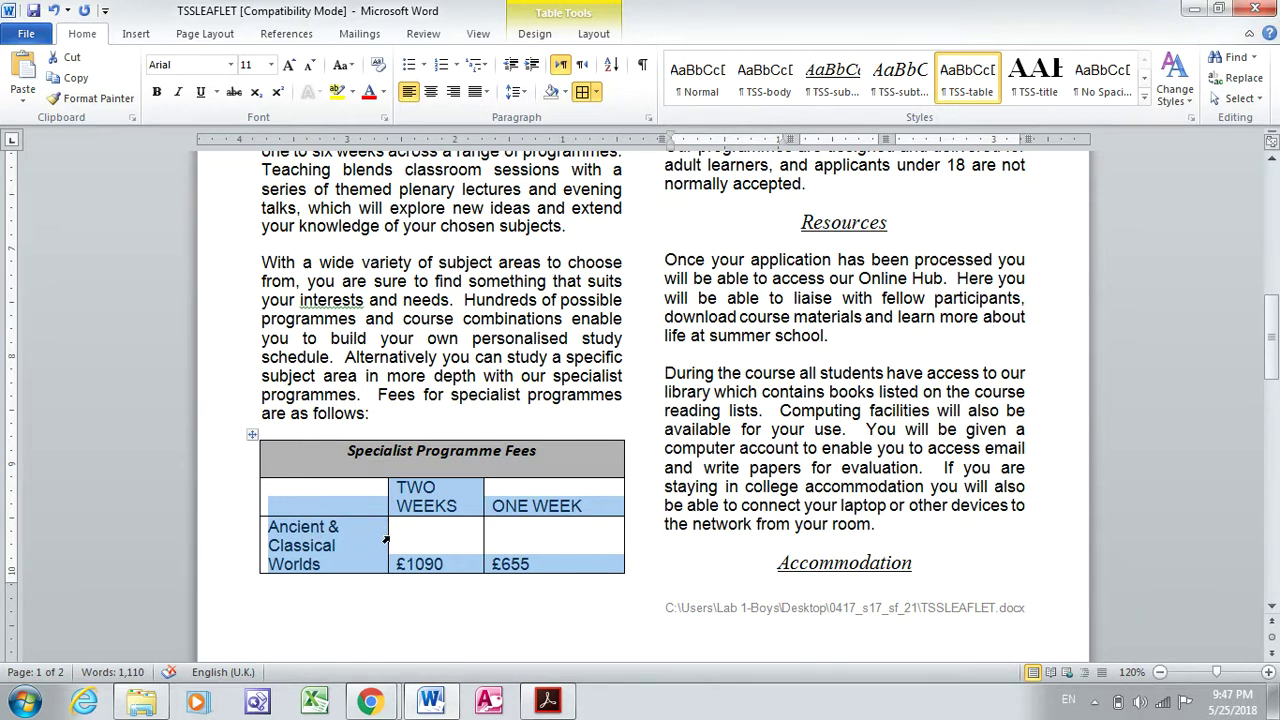
{"action": "left_click_drag", "start_coordinate": [388, 540], "coordinate": [436, 540]}
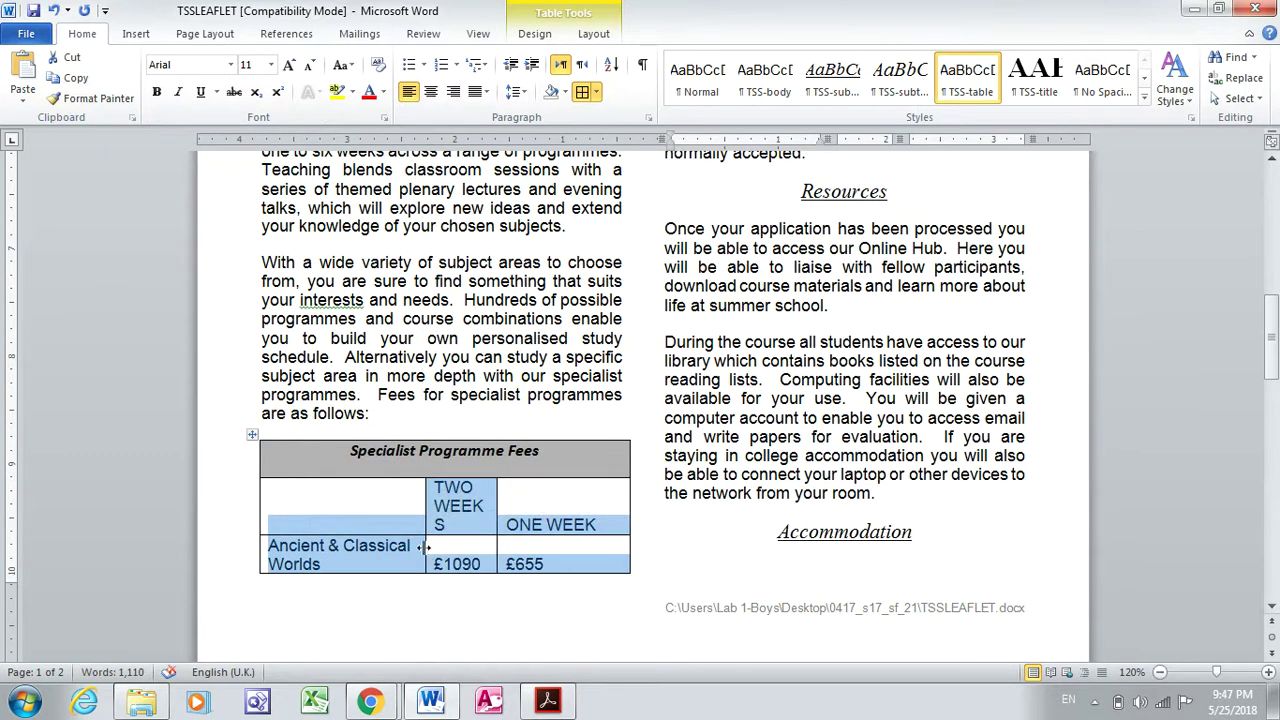
{"action": "left_click_drag", "start_coordinate": [422, 549], "coordinate": [519, 568]}
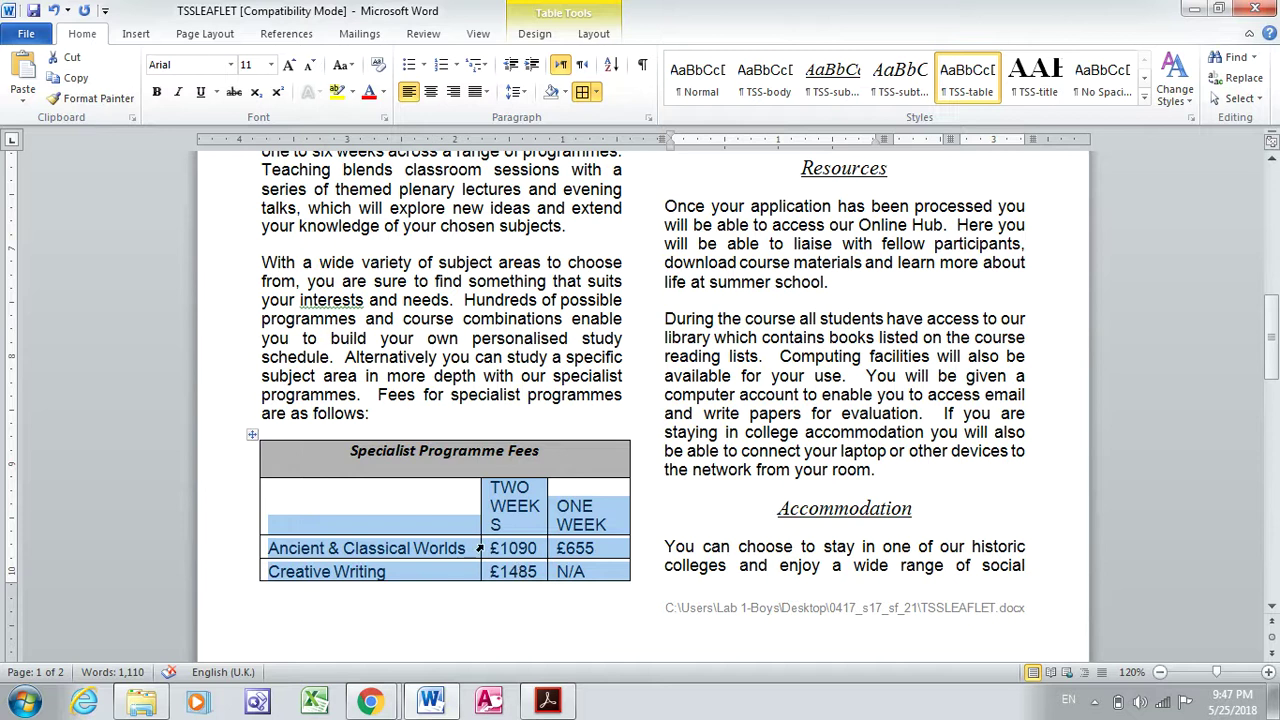
{"action": "left_click_drag", "start_coordinate": [479, 554], "coordinate": [473, 550]}
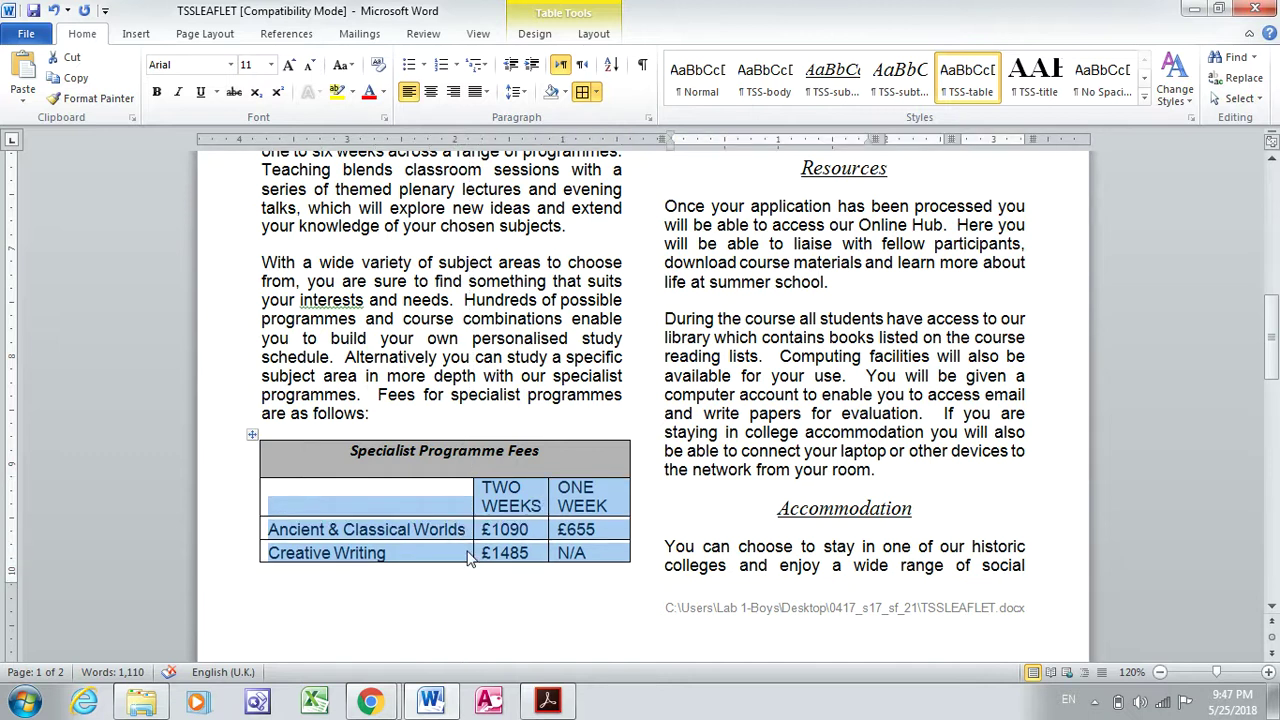
Highlight J217NATIONALITIES.CSV, year 2016 and vertical bar chart in question 13 of the exam paper.
{"action": "left_click", "coordinate": [560, 704]}
{"action": "left_click", "coordinate": [1045, 674]}
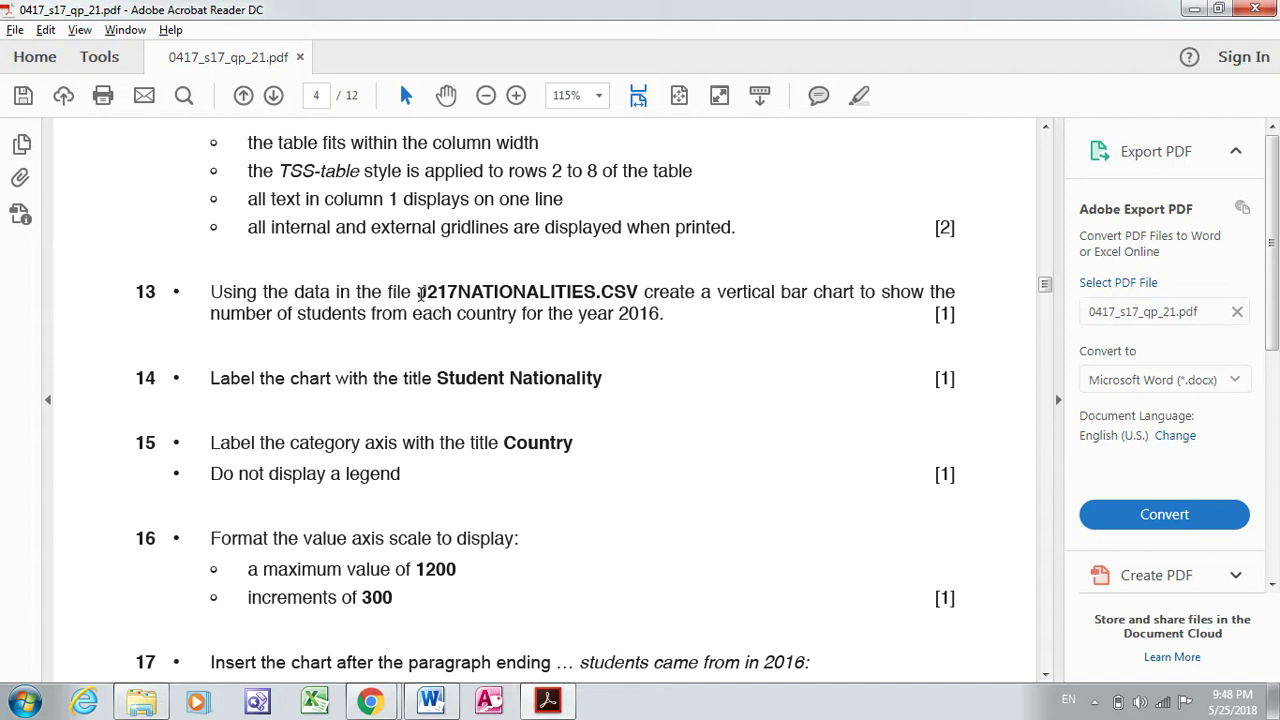
{"action": "left_click_drag", "start_coordinate": [420, 292], "coordinate": [643, 287]}
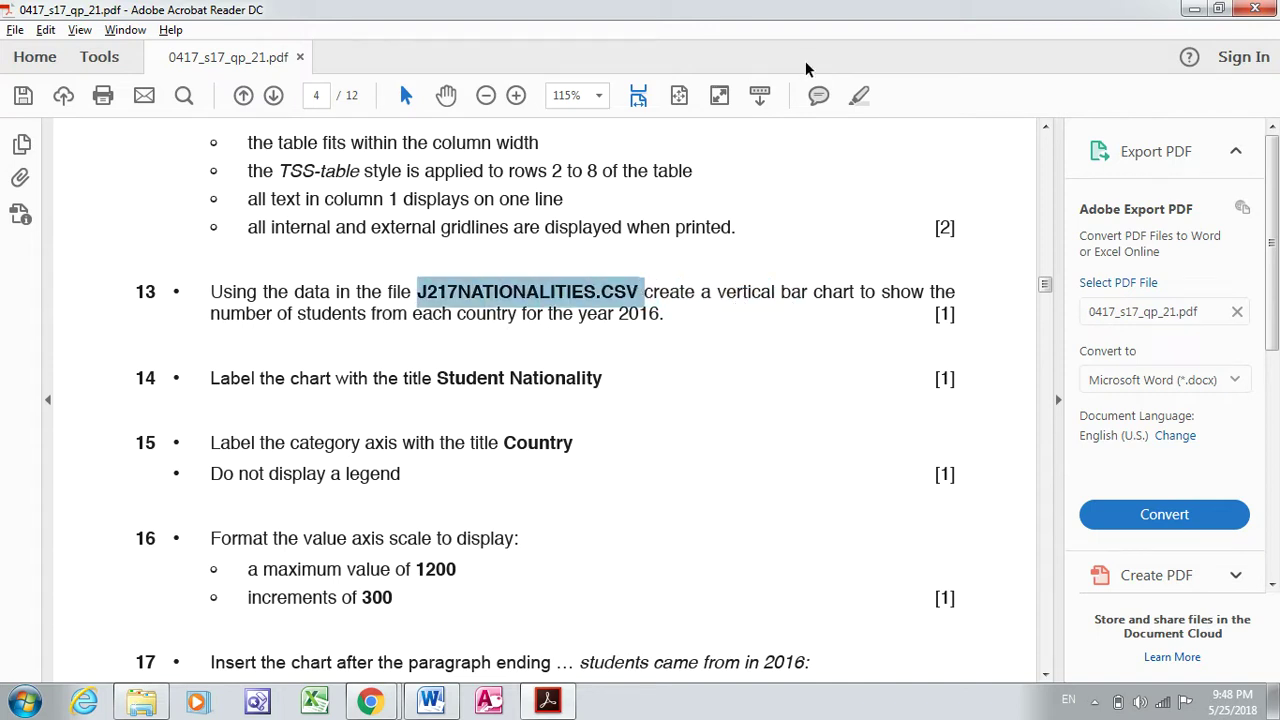
{"action": "left_click", "coordinate": [860, 95]}
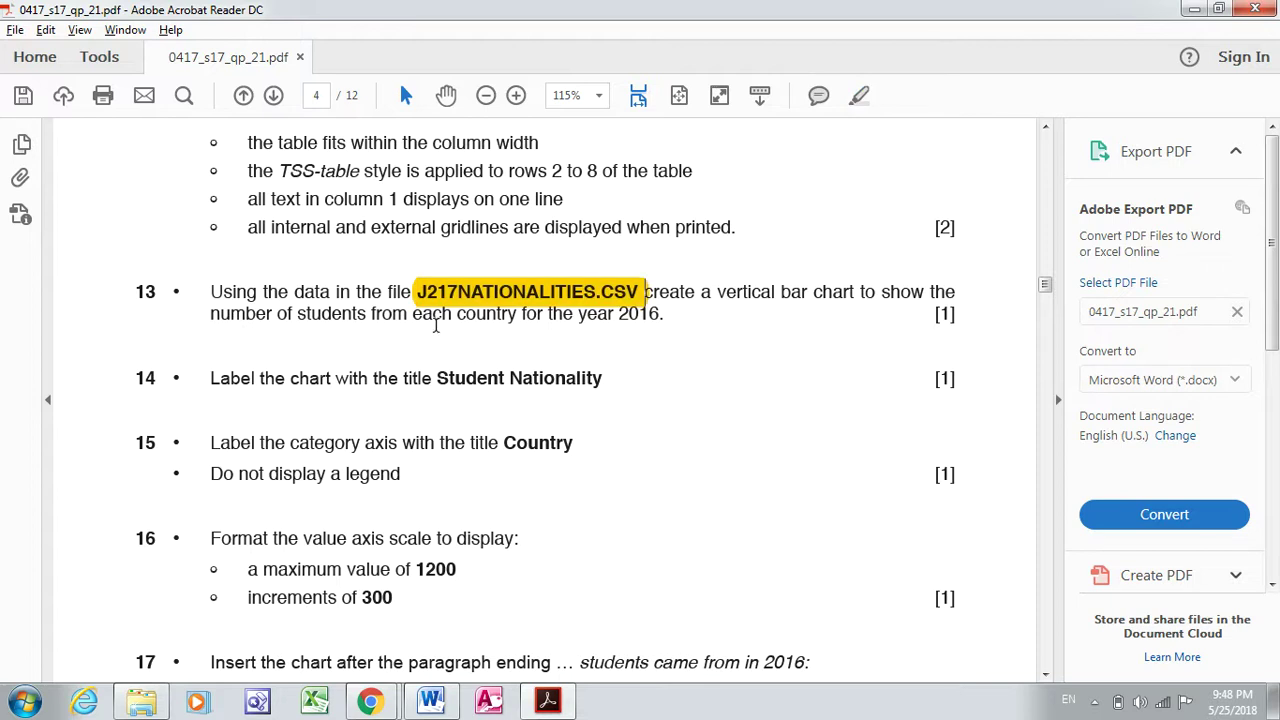
{"action": "left_click_drag", "start_coordinate": [578, 314], "coordinate": [678, 325]}
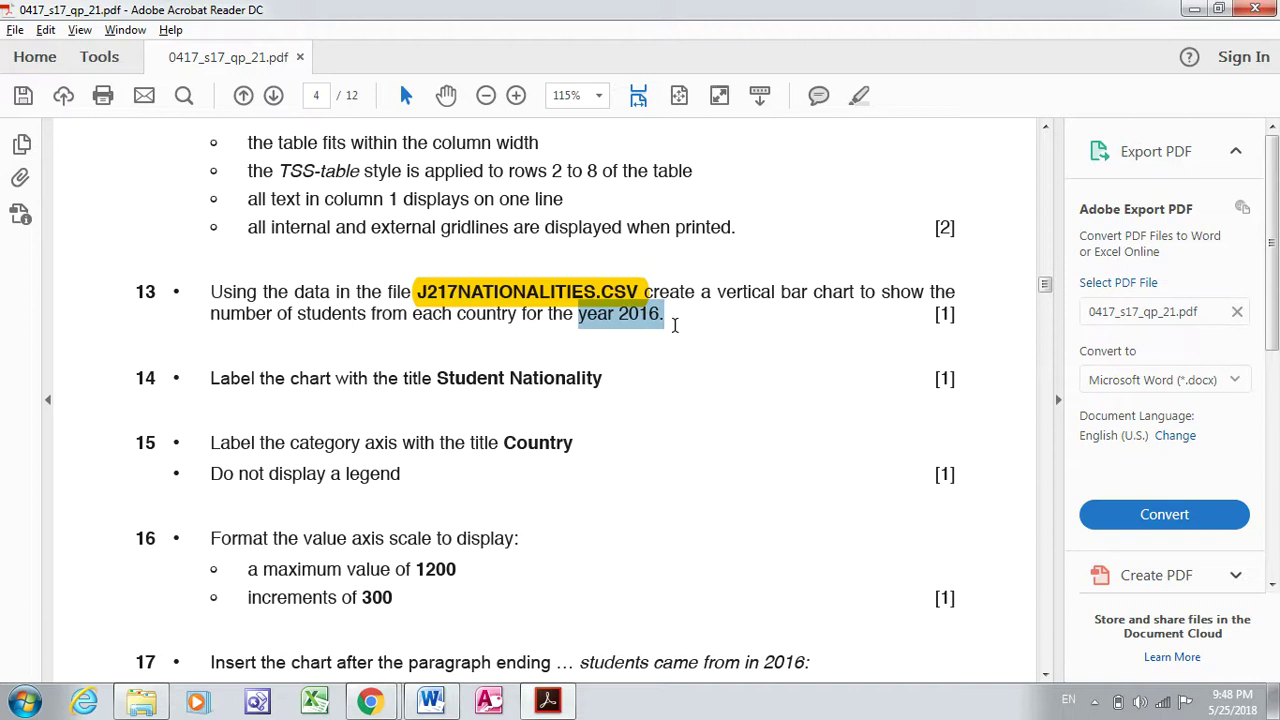
{"action": "left_click", "coordinate": [859, 95]}
{"action": "left_click_drag", "start_coordinate": [716, 293], "coordinate": [865, 293]}
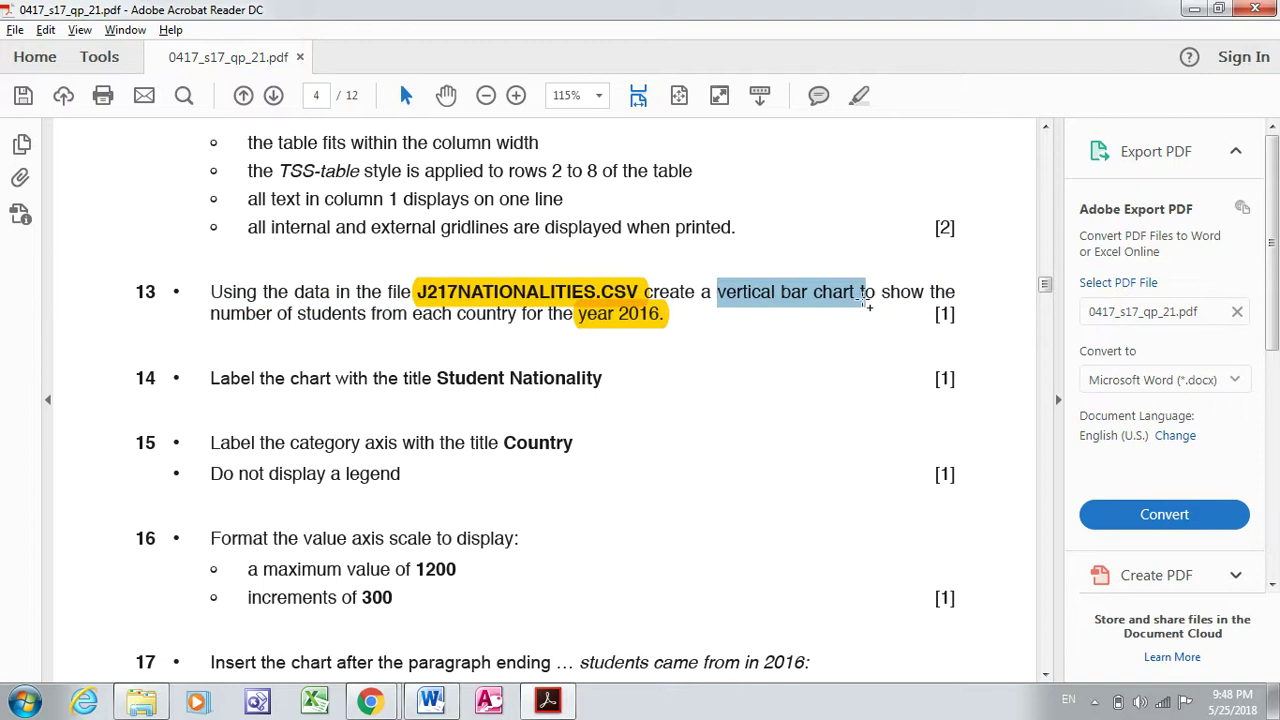
{"action": "left_click", "coordinate": [857, 104]}
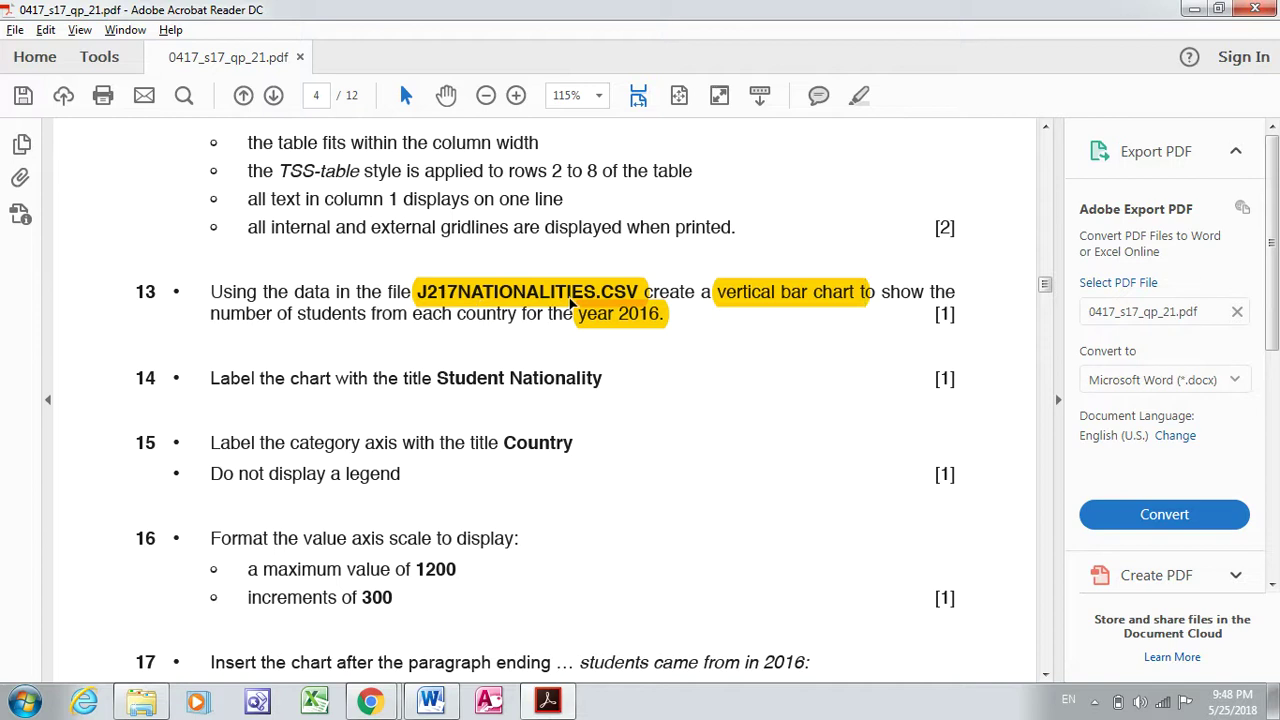
Open the J217NATIONALITIES file from the 06_0417_21_Confidential Source Files 2017 folder.
{"action": "left_click", "coordinate": [140, 703]}
{"action": "double_click", "coordinate": [676, 180]}
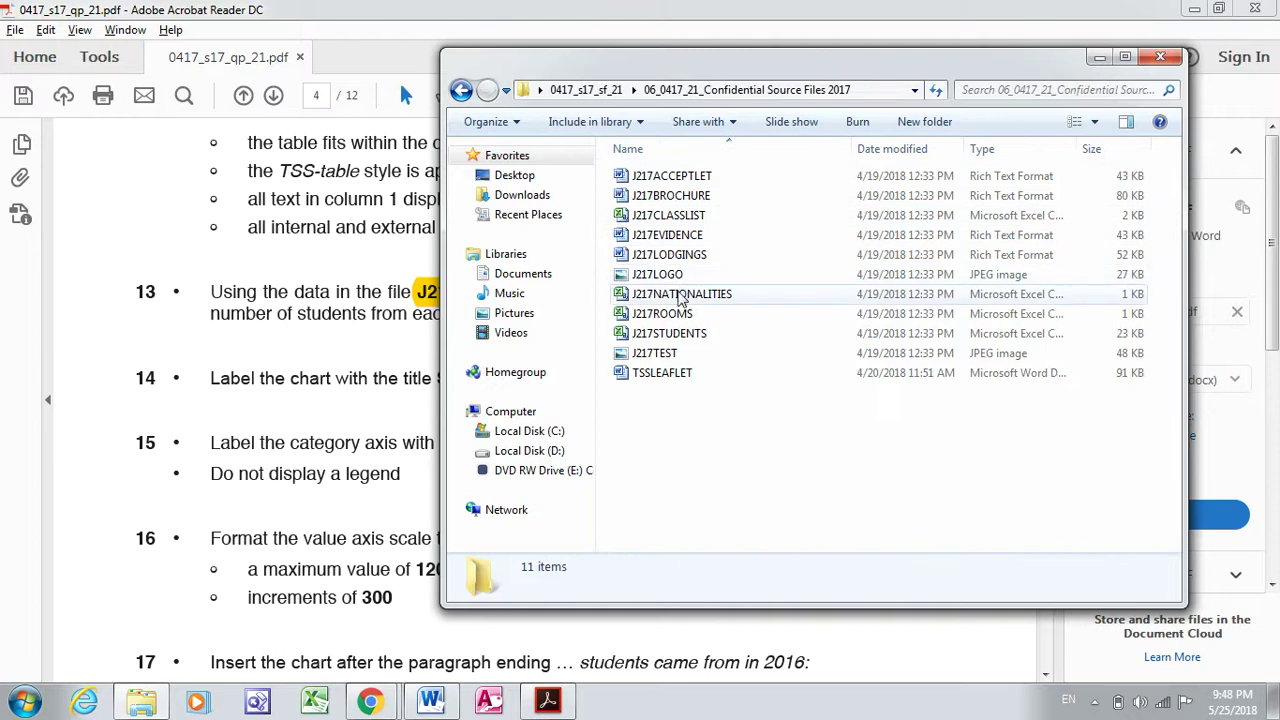
{"action": "left_click", "coordinate": [681, 295]}
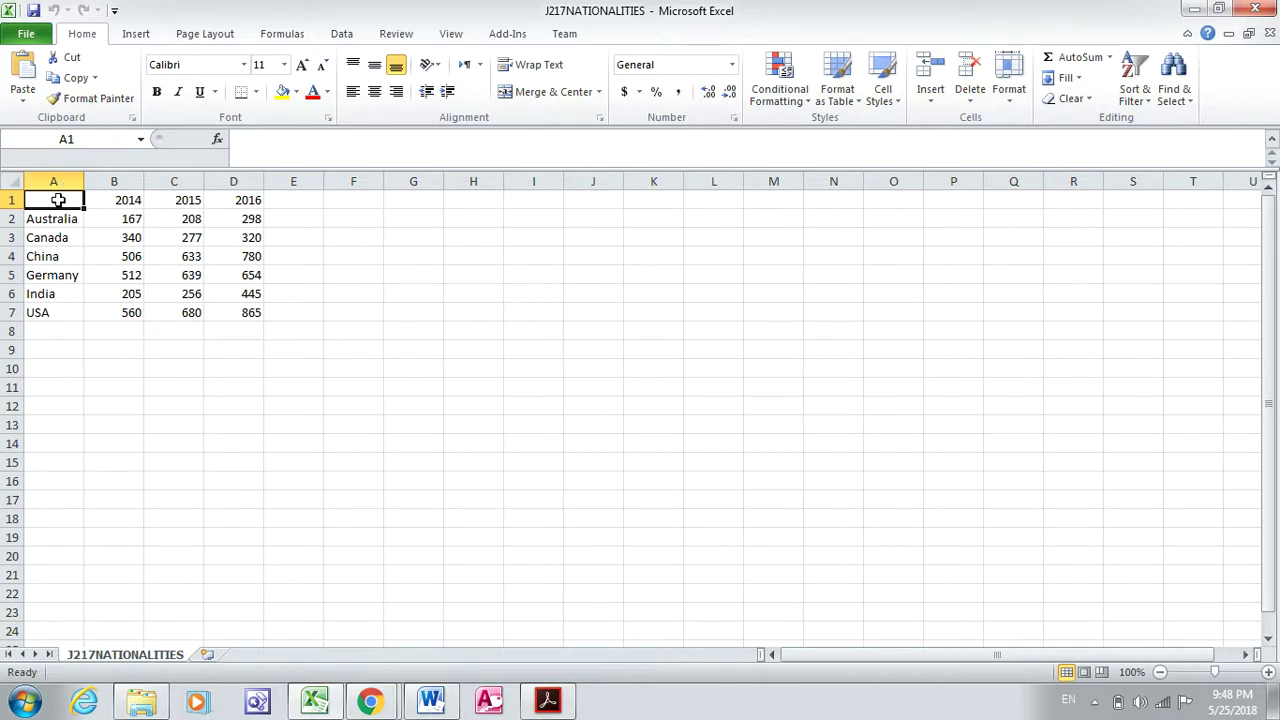
Insert a 2-D clustered column chart from the country names in A1:A7 and the 2016 figures in D1:D7.
{"action": "left_click_drag", "start_coordinate": [58, 200], "coordinate": [66, 310]}
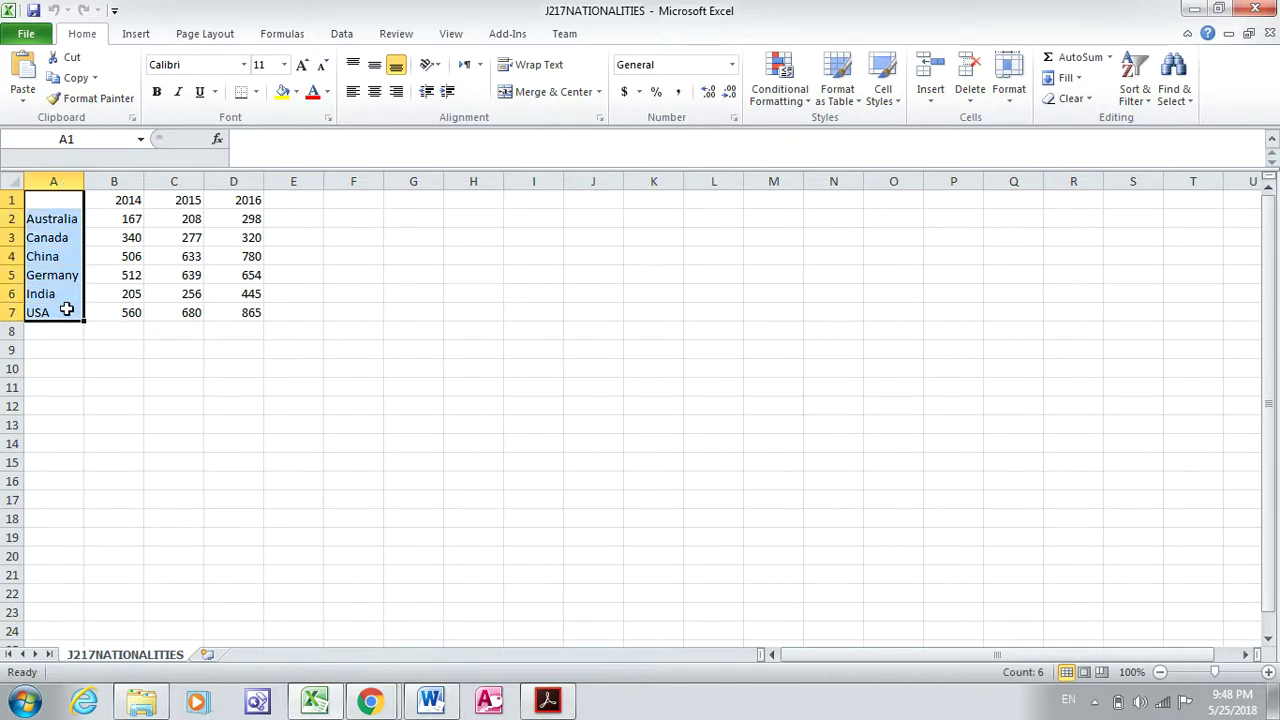
{"action": "left_click_drag", "start_coordinate": [234, 198], "coordinate": [240, 311]}
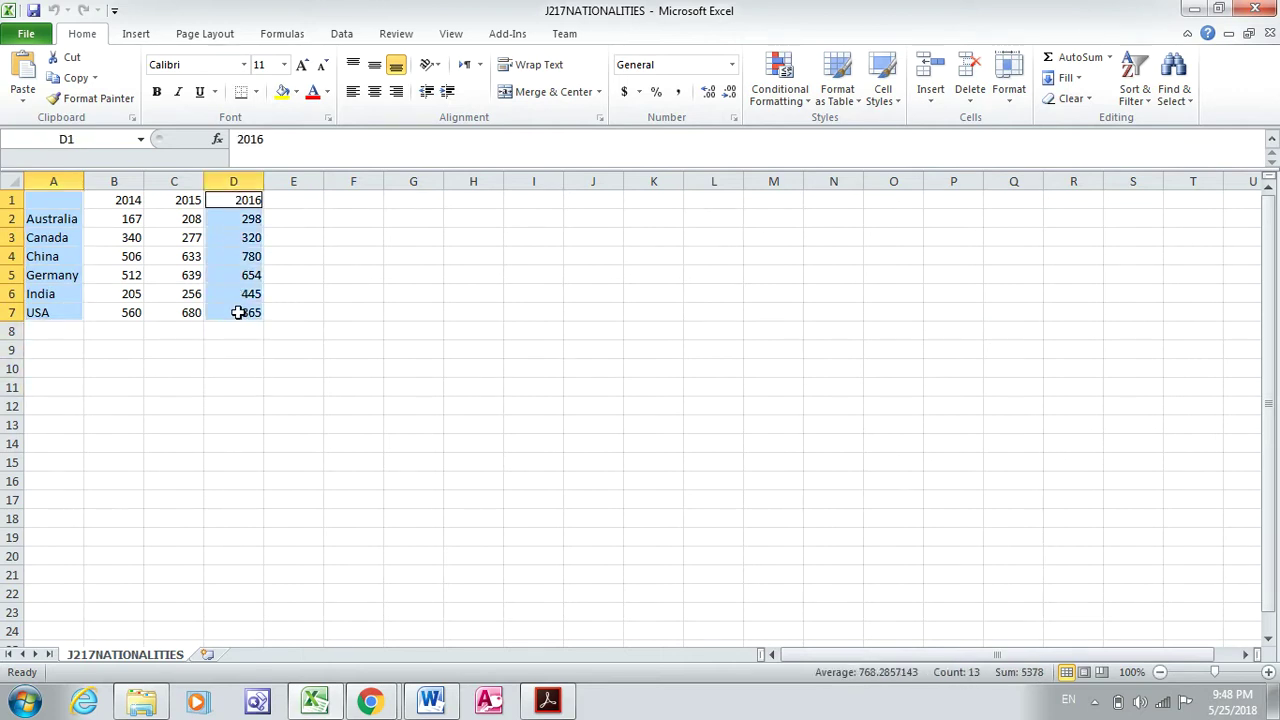
{"action": "left_click", "coordinate": [136, 36]}
{"action": "left_click", "coordinate": [355, 88]}
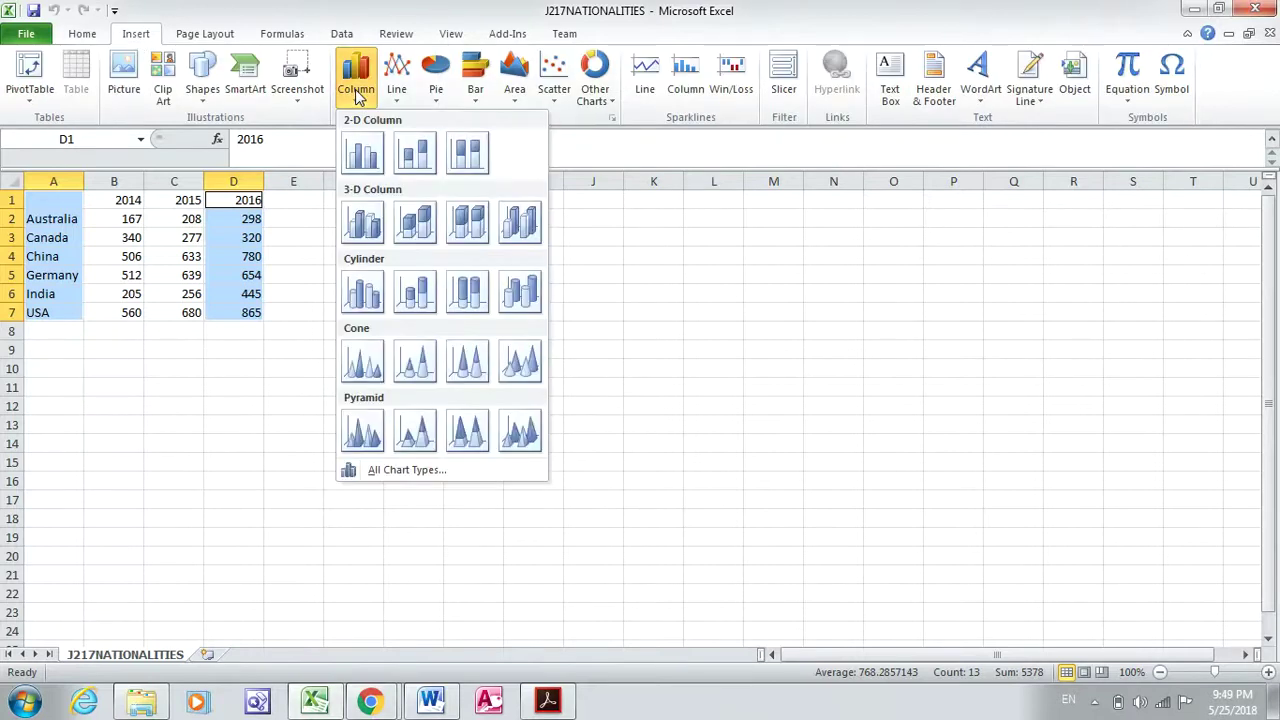
{"action": "left_click", "coordinate": [362, 152]}
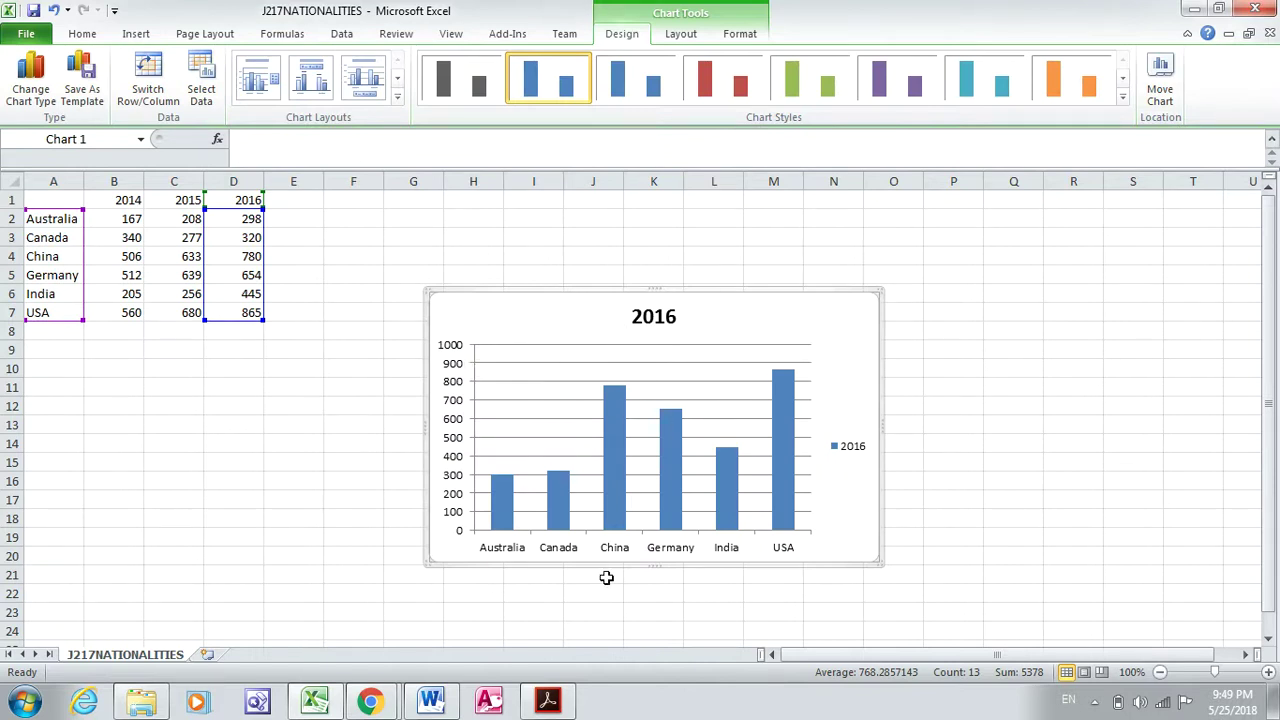
Check question 14 of the exam paper and replace the chart title in the J217NATIONALITIES workbook with "Student Nationality".
{"action": "left_click", "coordinate": [547, 700]}
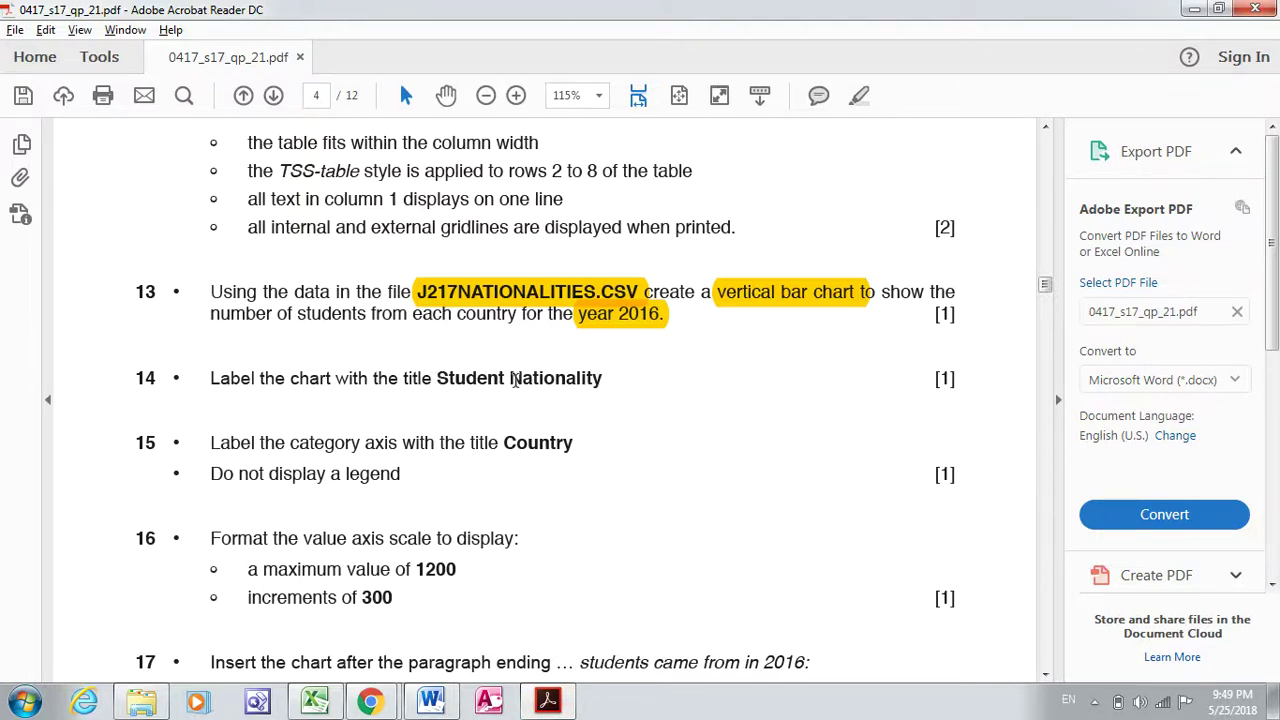
{"action": "left_click", "coordinate": [431, 700]}
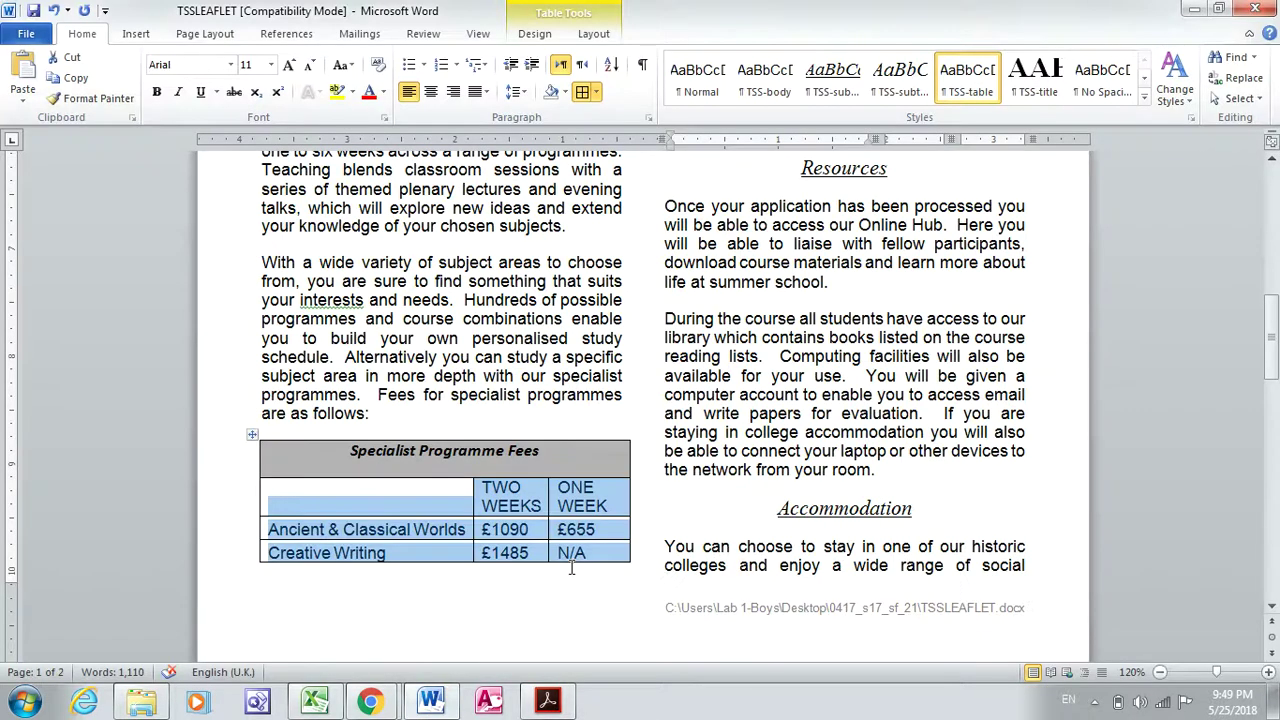
{"action": "left_click", "coordinate": [316, 702]}
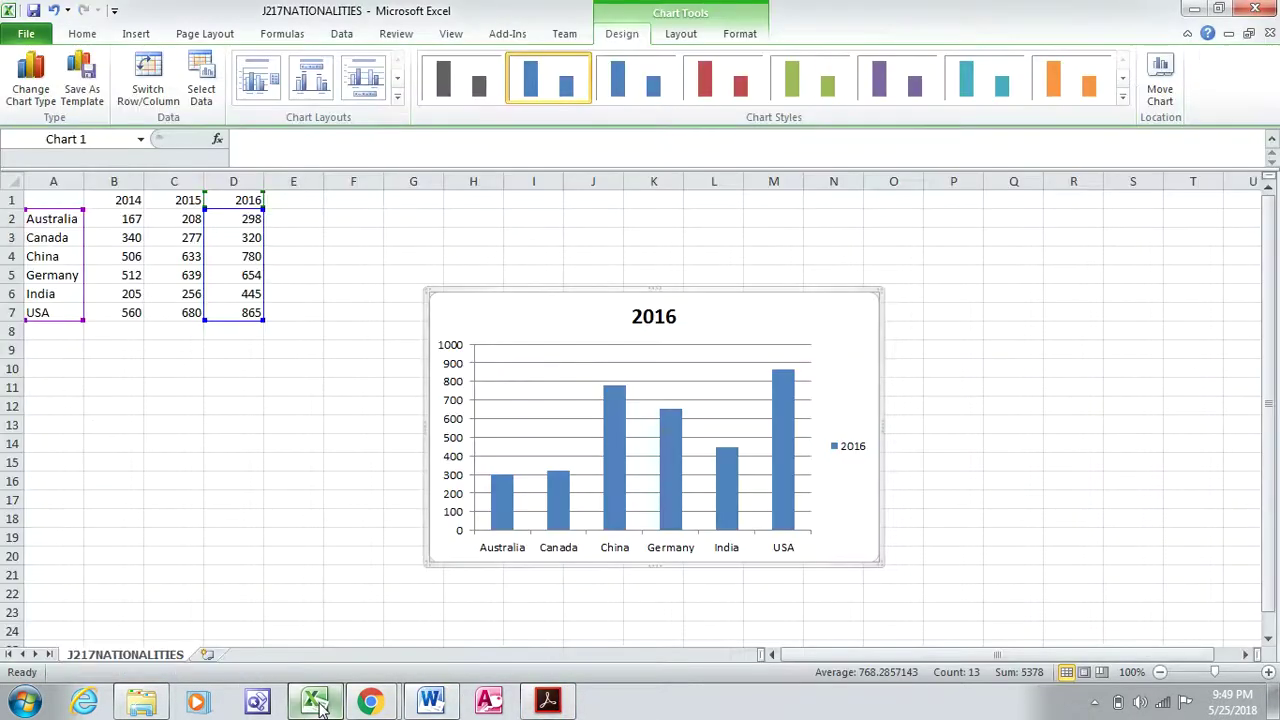
{"action": "left_click", "coordinate": [670, 318]}
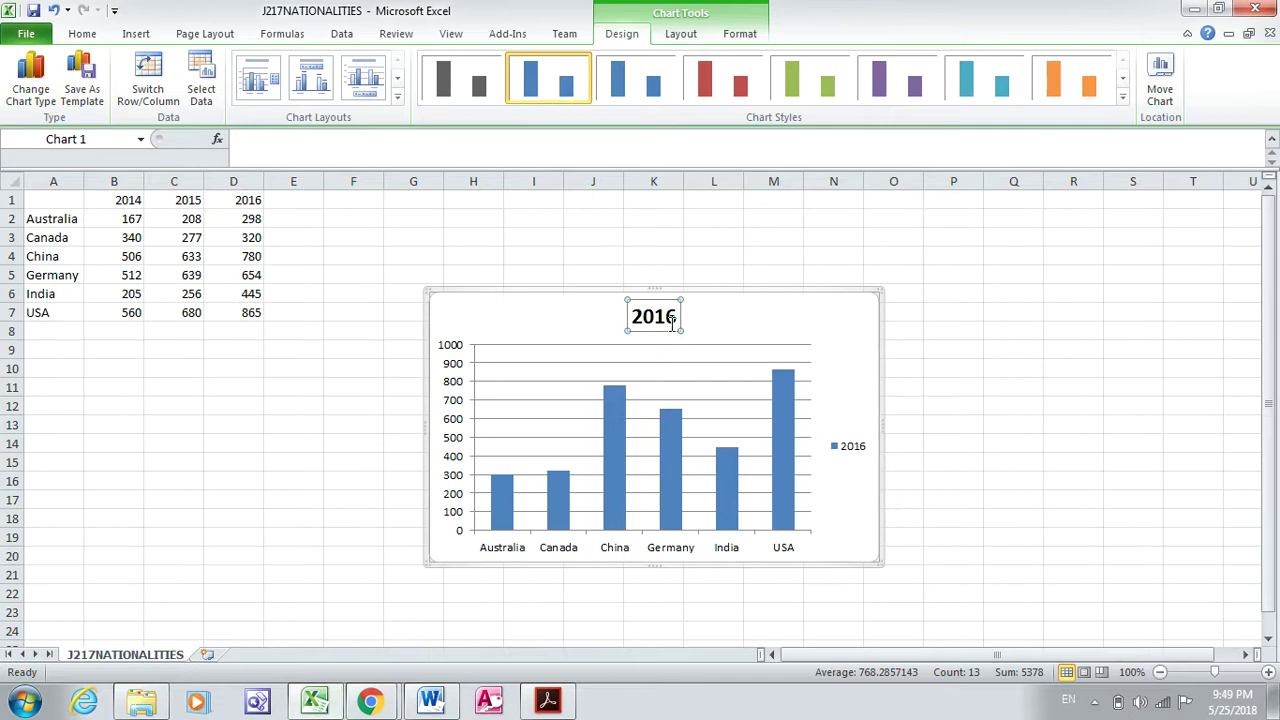
{"action": "key", "text": "BackSpace"}
{"action": "key", "text": "BackSpace"}
{"action": "key", "text": "BackSpace"}
{"action": "key", "text": "BackSpace"}
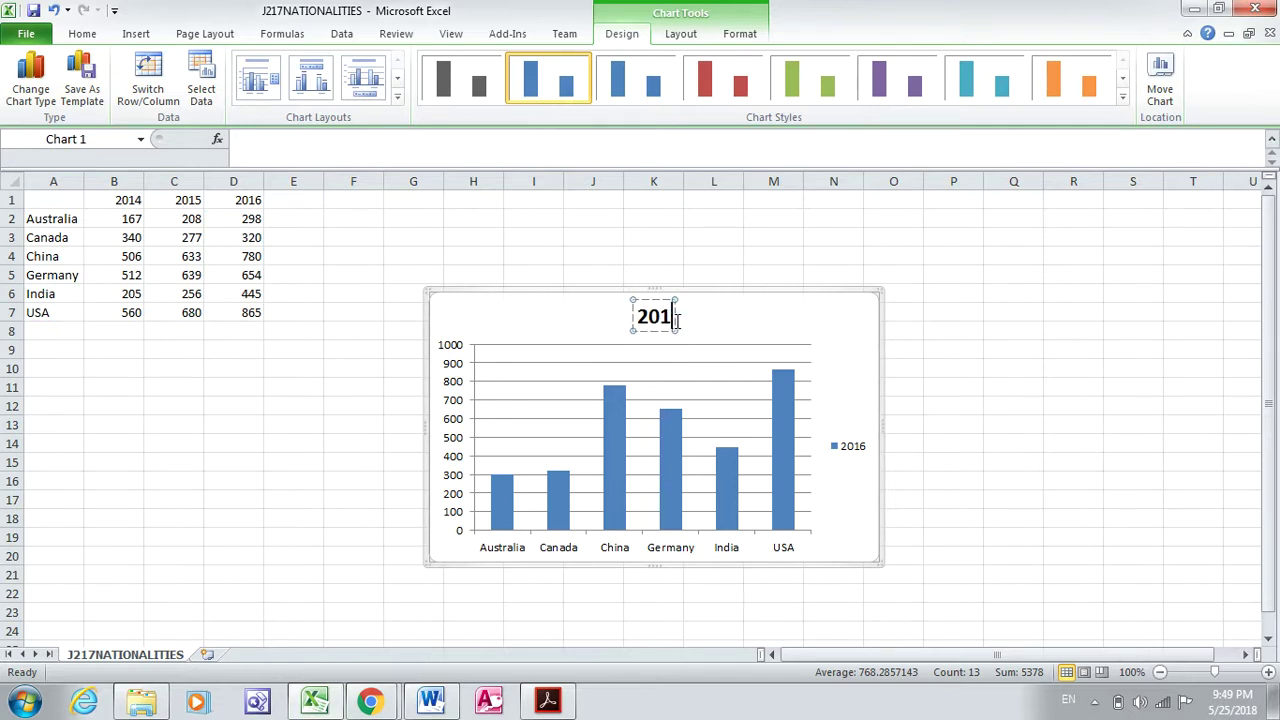
{"action": "type", "text": "St"}
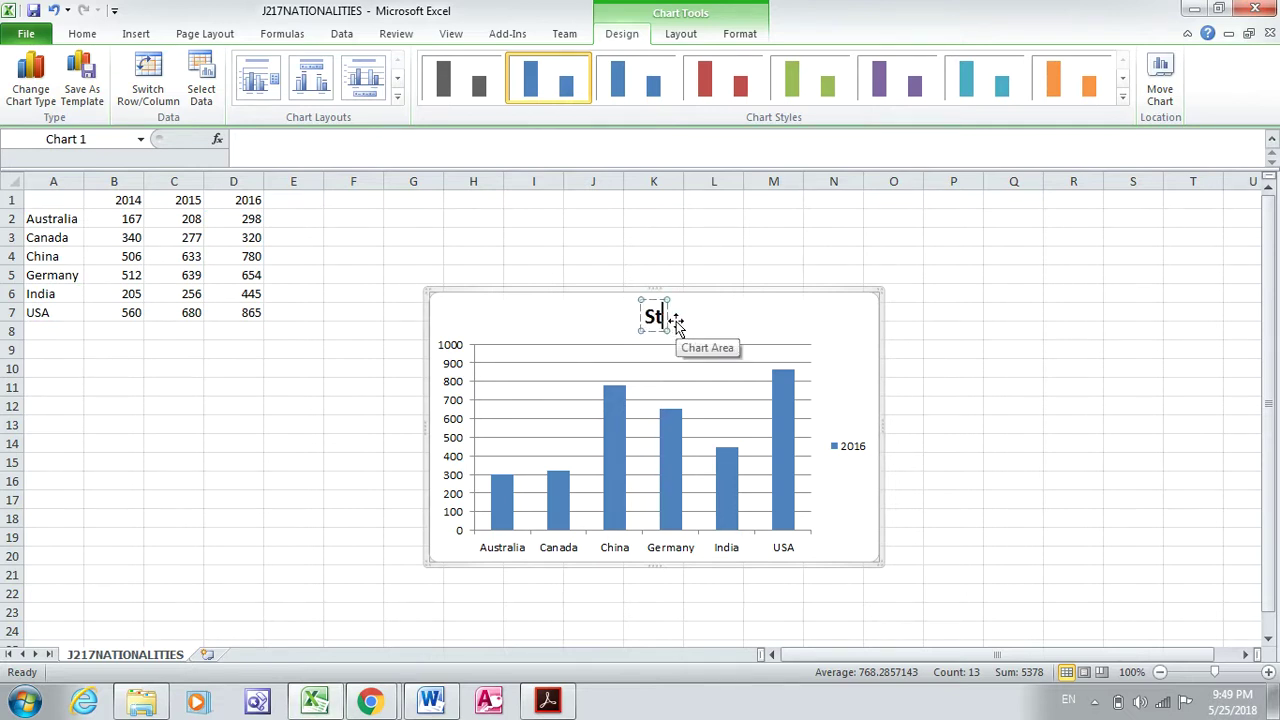
{"action": "type", "text": "udent Nationality"}
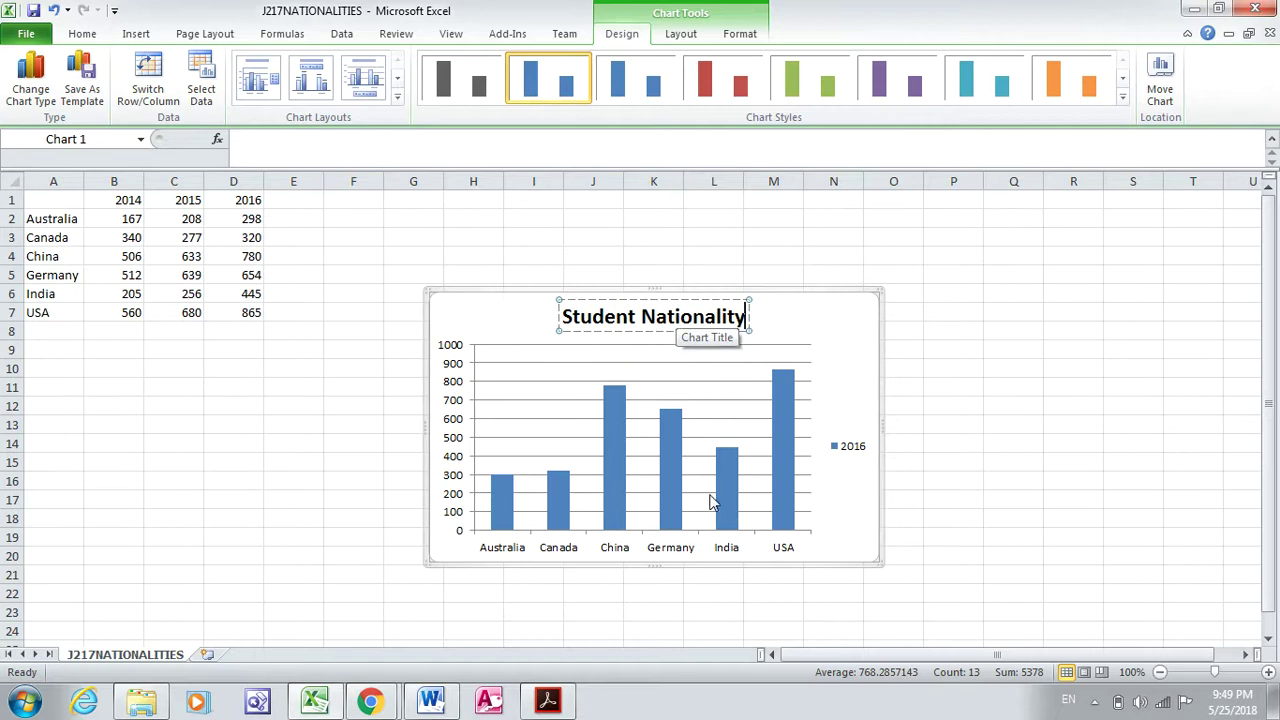
Check question 15 of the exam paper and remove the legend from the Student Nationality chart in Excel.
{"action": "left_click", "coordinate": [547, 700]}
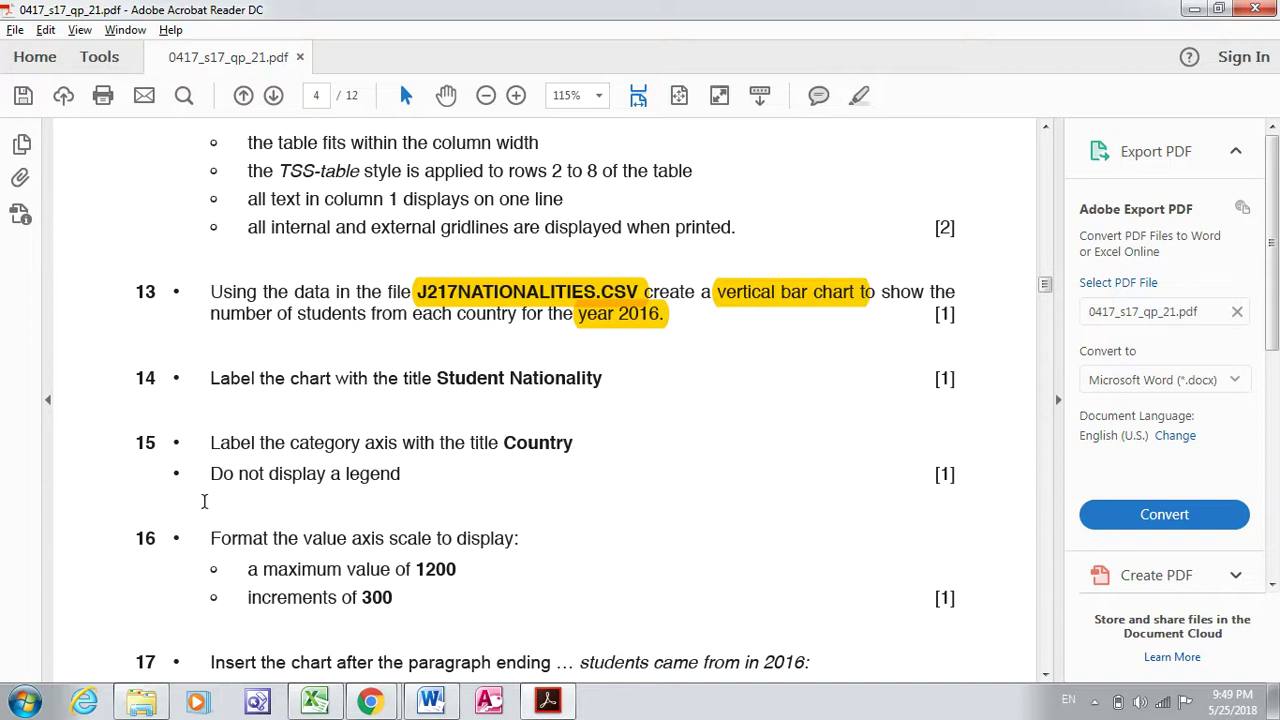
{"action": "left_click", "coordinate": [315, 702]}
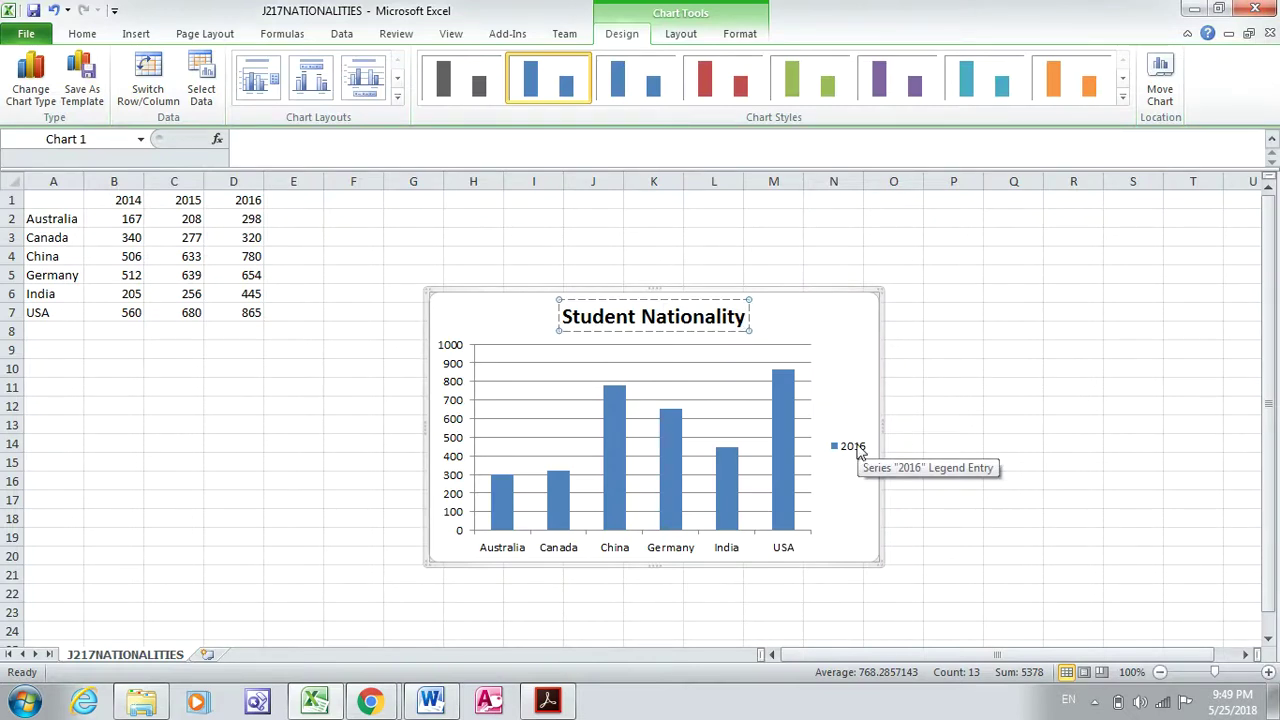
{"action": "left_click", "coordinate": [857, 452]}
{"action": "key", "text": "Delete"}
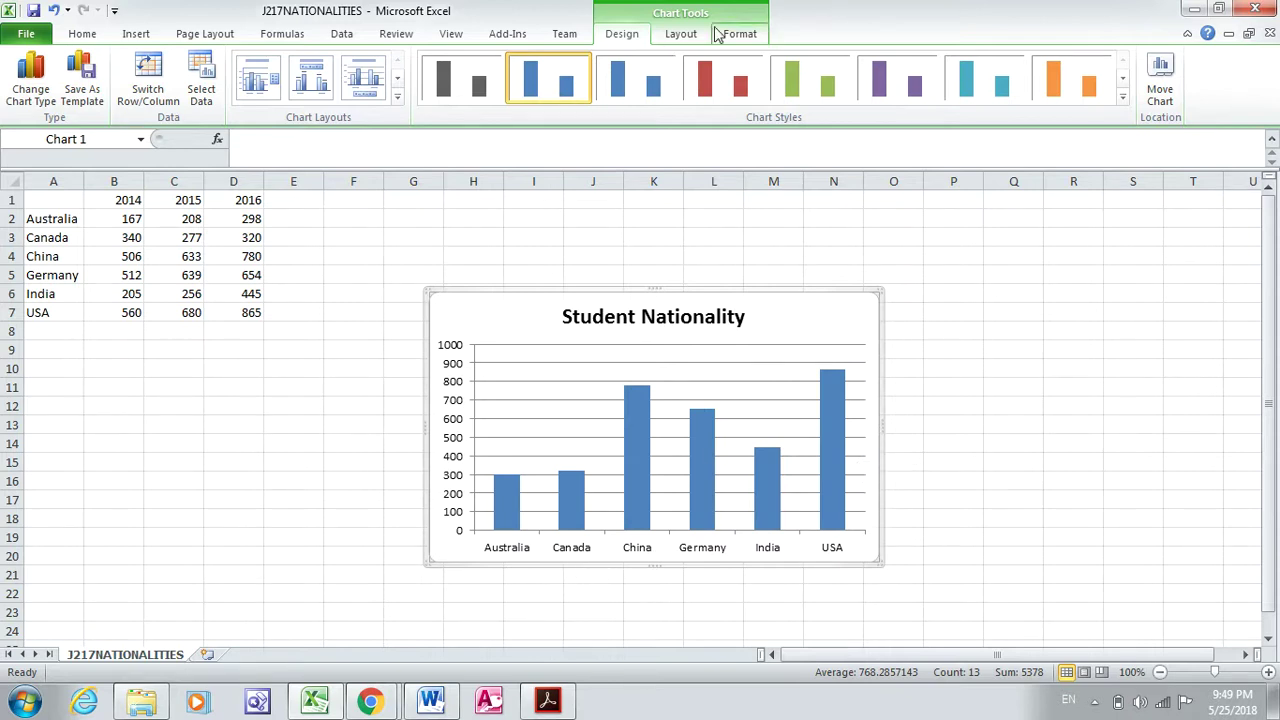
Add a title below the chart's horizontal category axis reading "Country".
{"action": "left_click", "coordinate": [681, 34]}
{"action": "left_click", "coordinate": [332, 88]}
{"action": "mouse_move", "coordinate": [375, 125]}
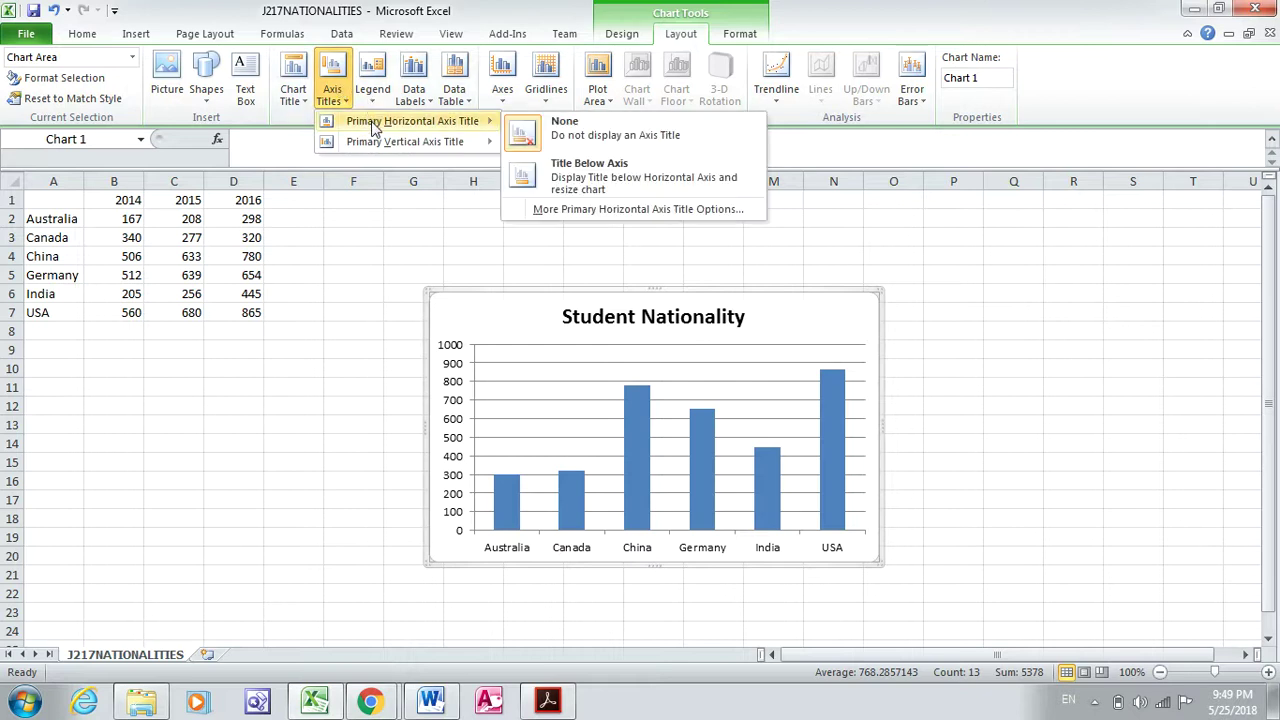
{"action": "left_click", "coordinate": [563, 181]}
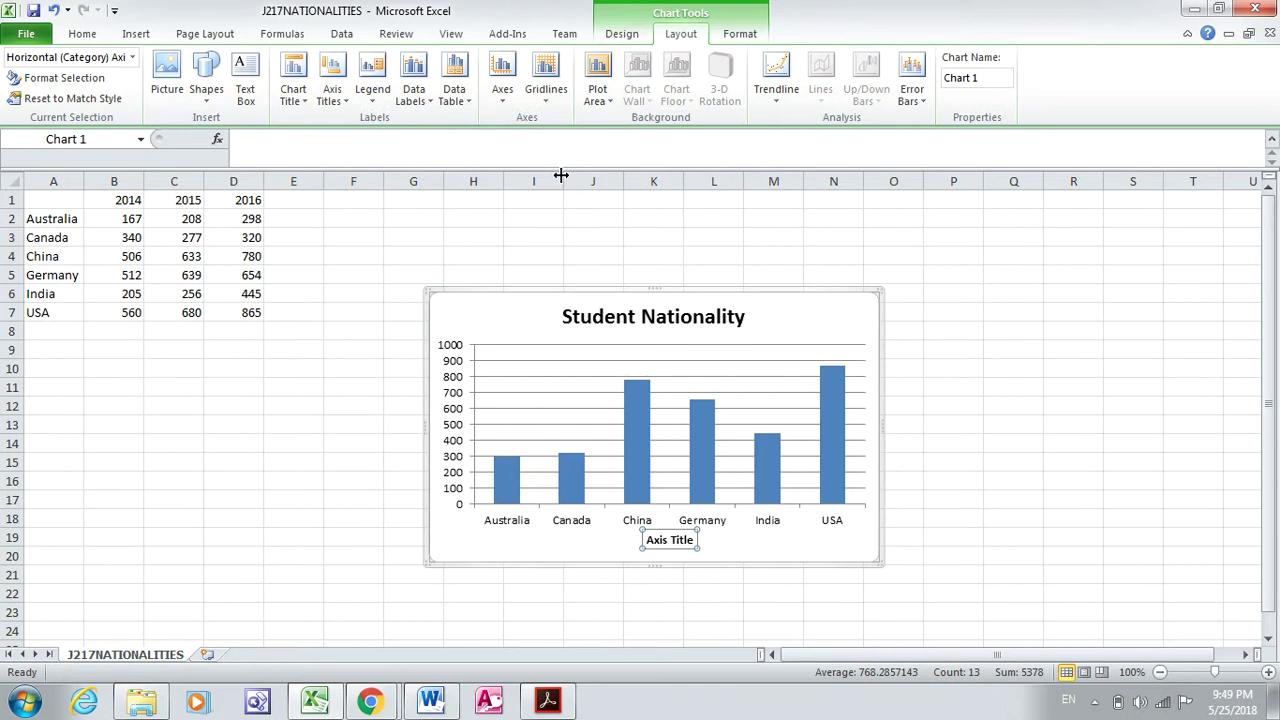
{"action": "type", "text": "Country"}
{"action": "key", "text": "Return"}
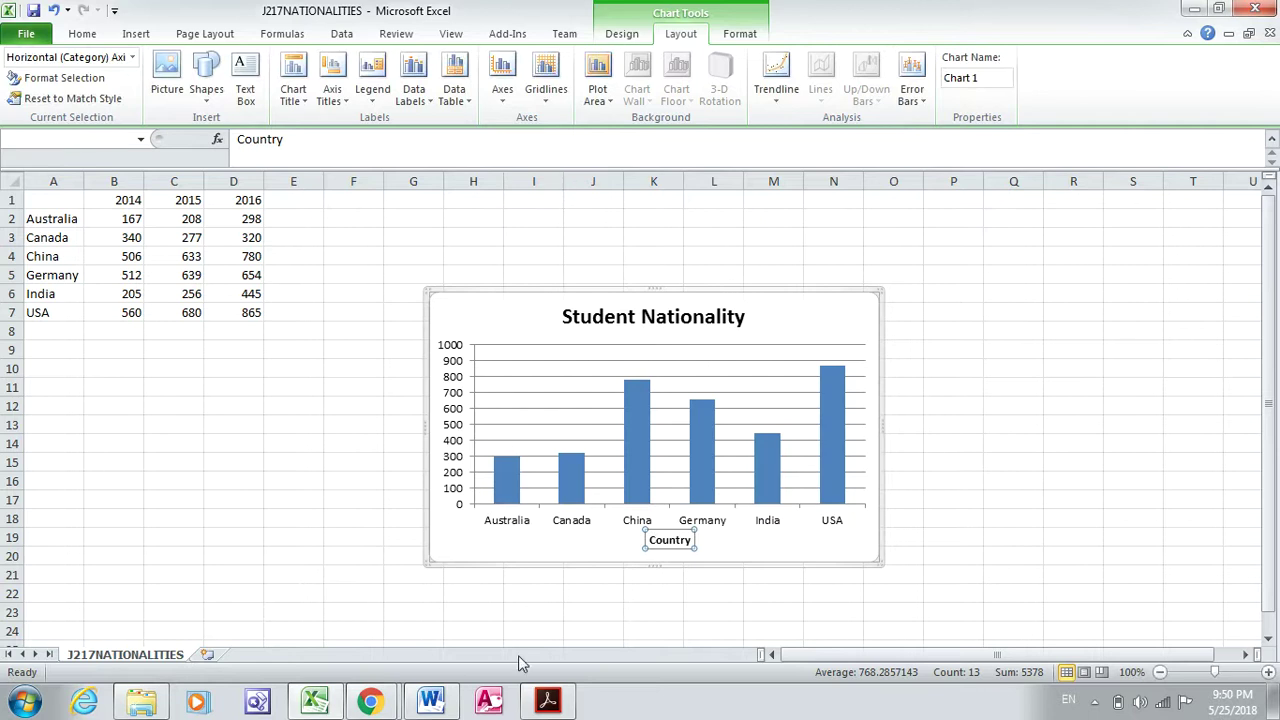
Check question 16 of the exam paper and fix the maximum of the chart's vertical value axis at 1200.
{"action": "left_click", "coordinate": [547, 700]}
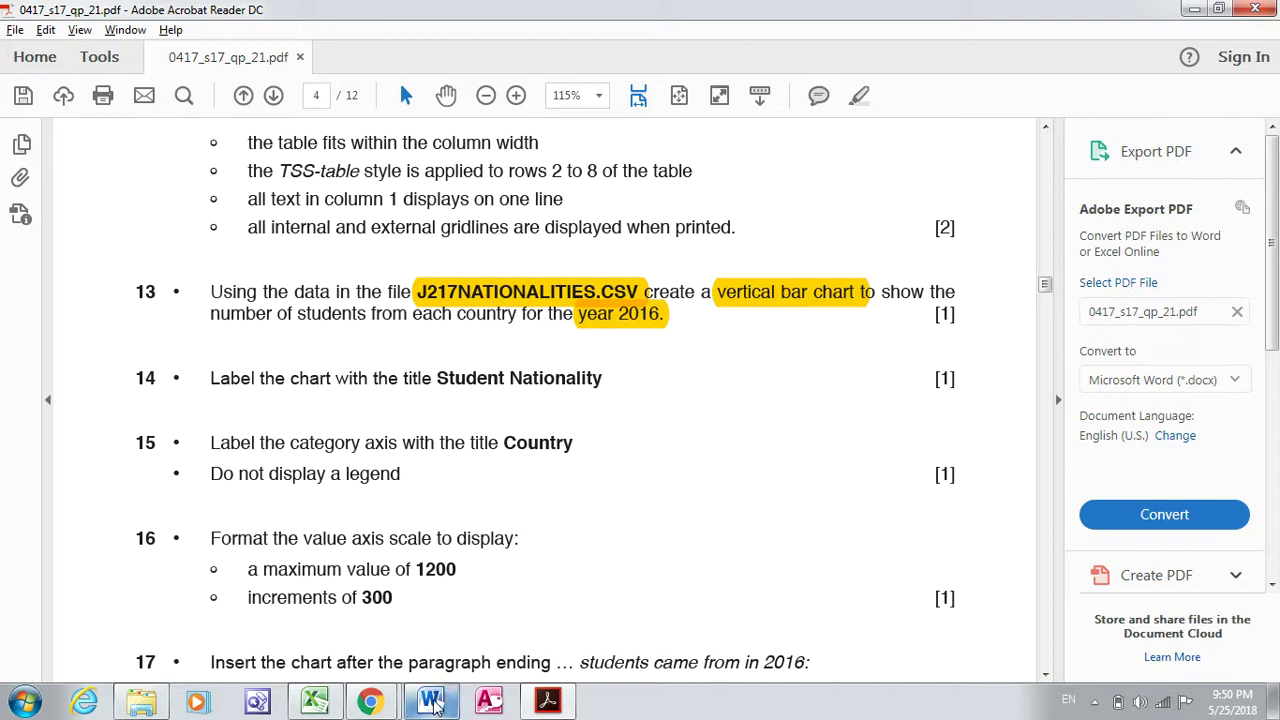
{"action": "left_click", "coordinate": [316, 702]}
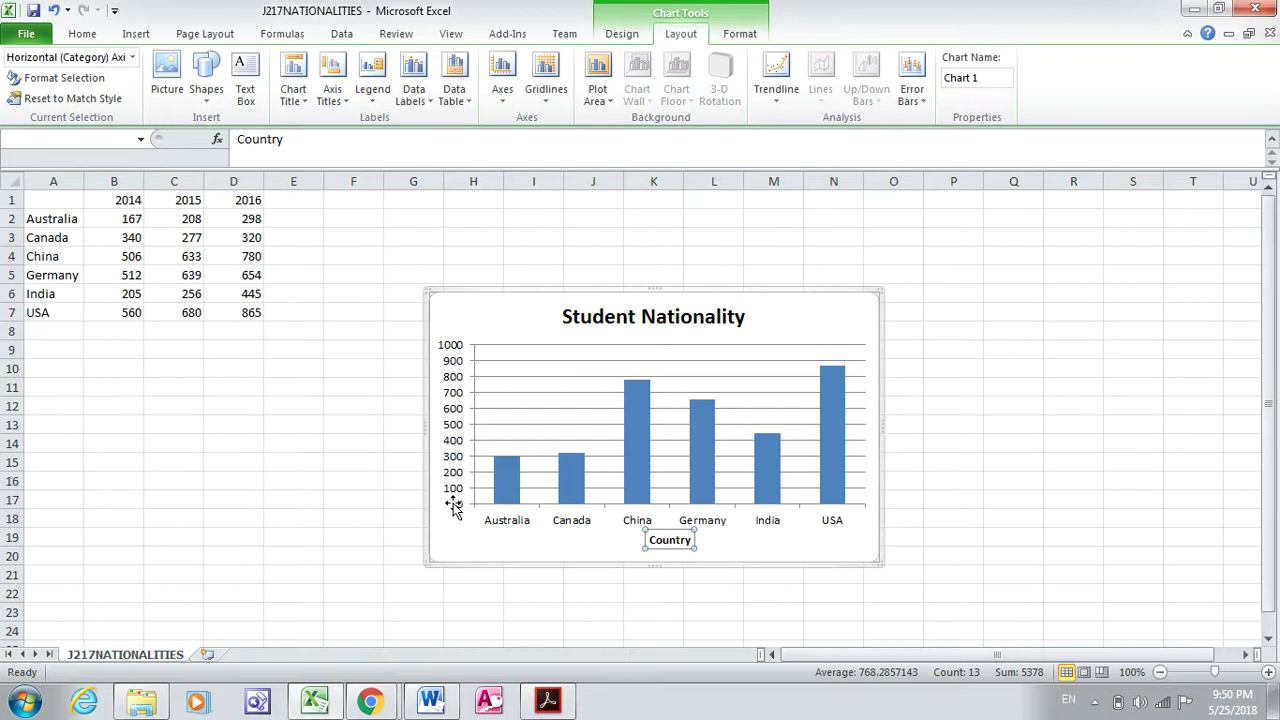
{"action": "left_click", "coordinate": [456, 428]}
{"action": "right_click", "coordinate": [455, 427]}
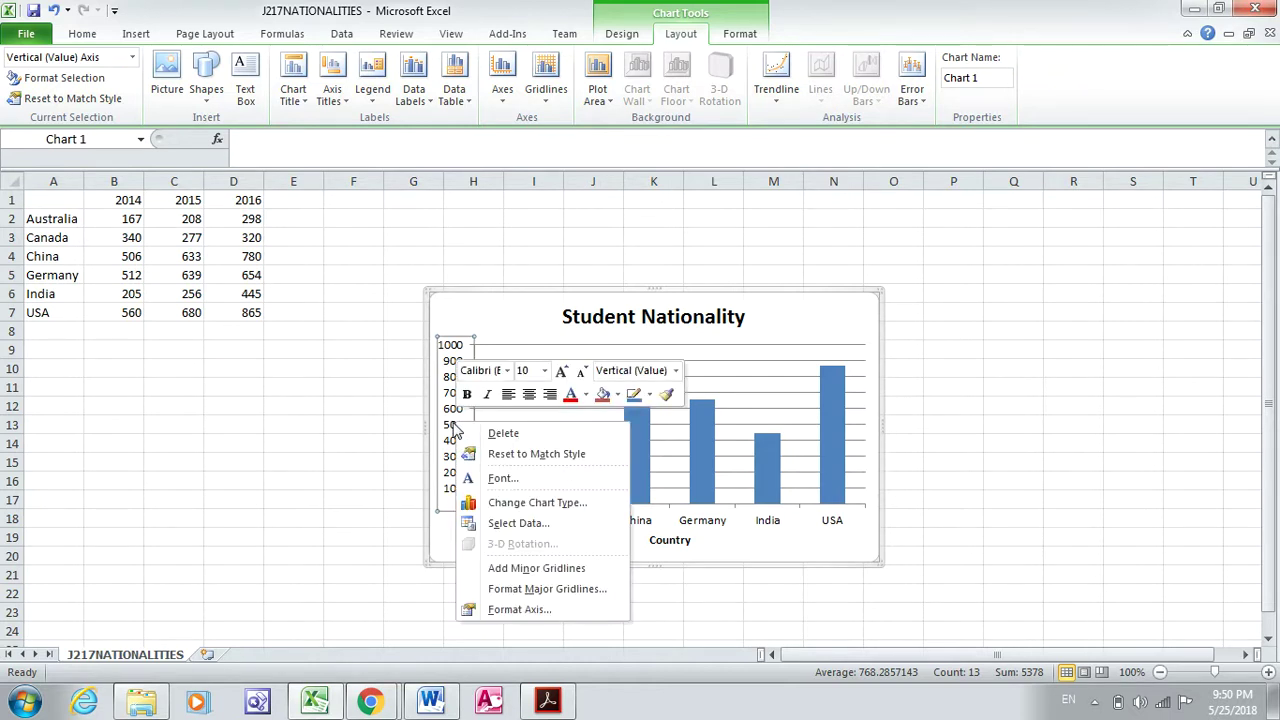
{"action": "left_click", "coordinate": [518, 609]}
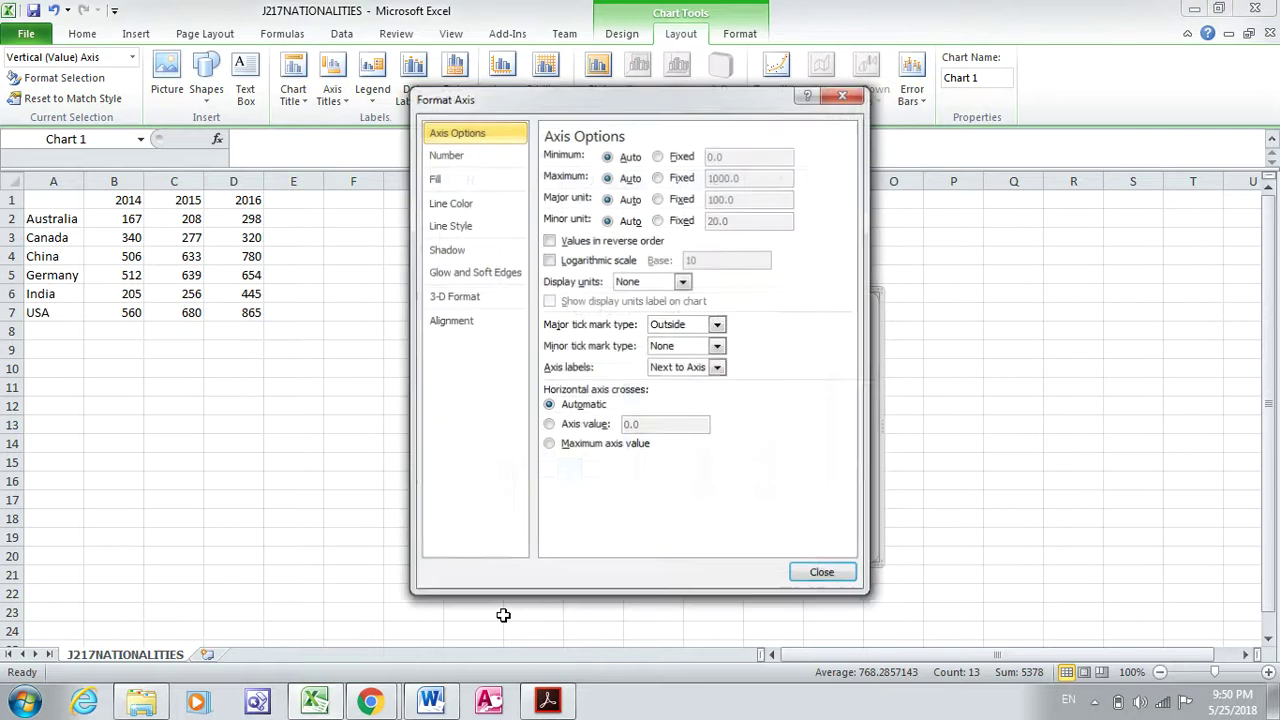
{"action": "left_click", "coordinate": [658, 177]}
{"action": "key", "text": "BackSpace"}
{"action": "key", "text": "BackSpace"}
{"action": "key", "text": "BackSpace"}
{"action": "key", "text": "BackSpace"}
{"action": "key", "text": "BackSpace"}
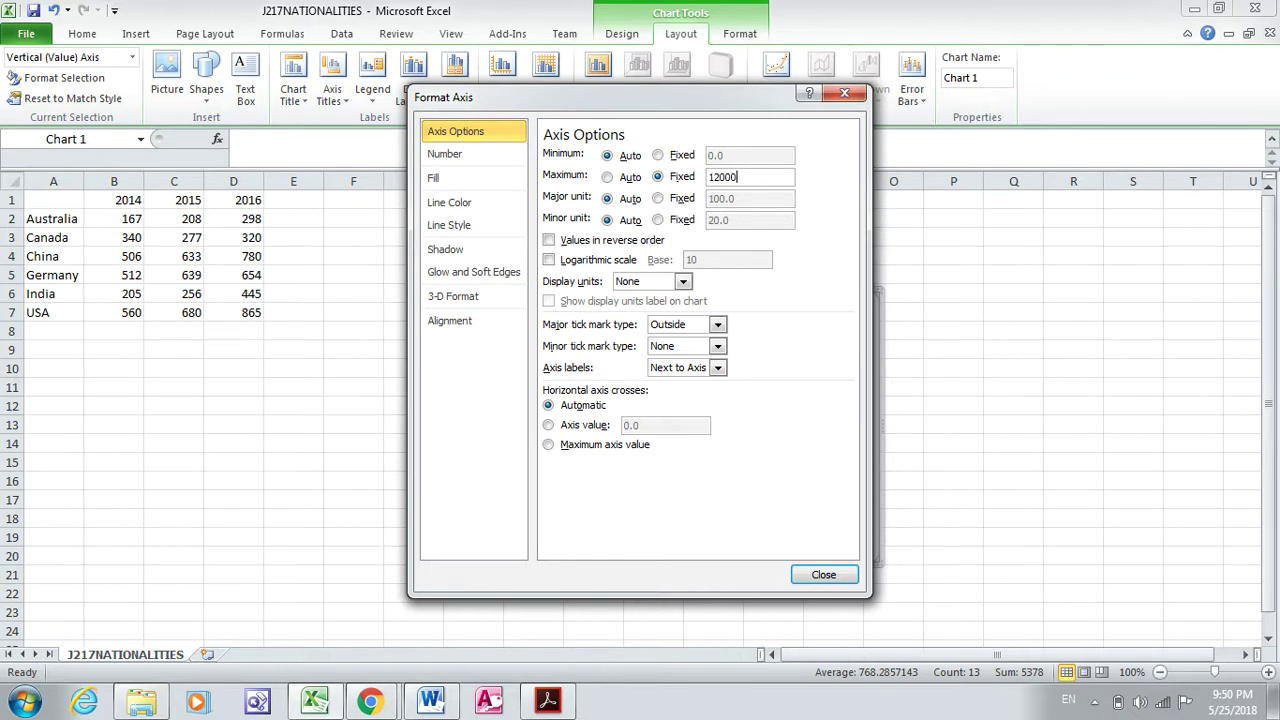
Fix the increments of the chart's vertical value axis at 300 and close the axis formatting.
{"action": "left_click", "coordinate": [660, 220]}
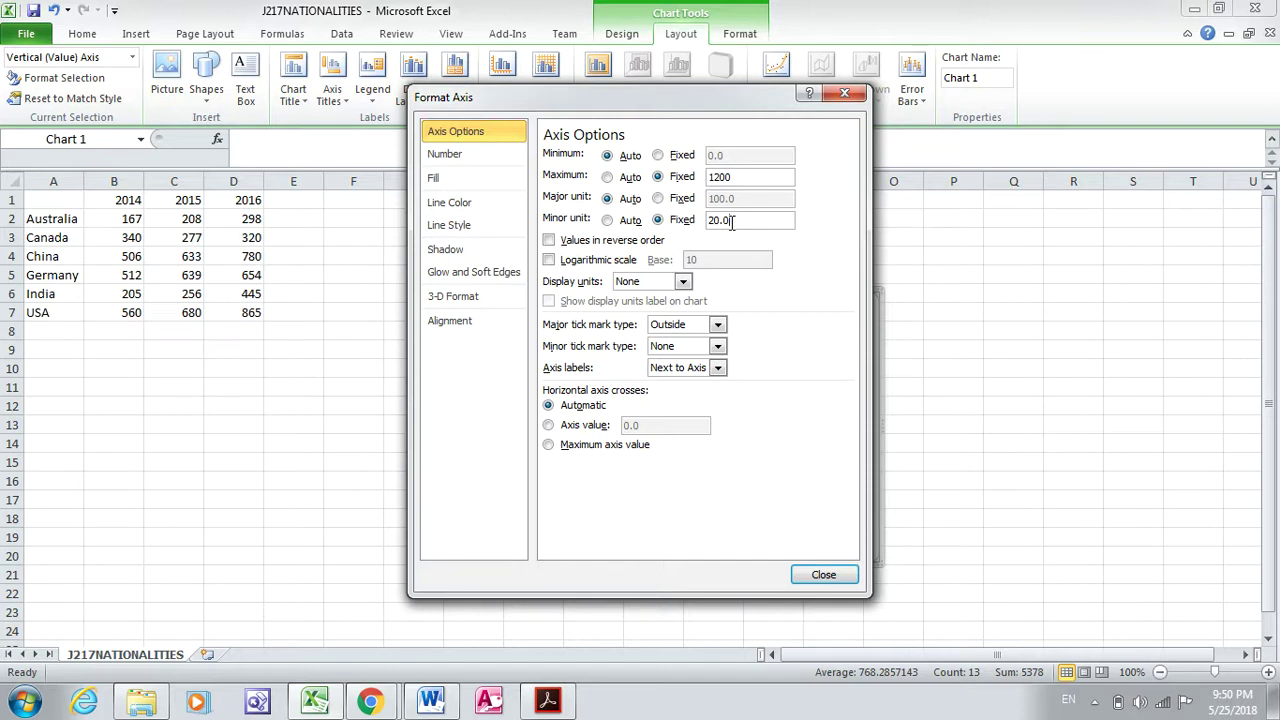
{"action": "key", "text": "BackSpace"}
{"action": "key", "text": "BackSpace"}
{"action": "type", "text": "300"}
{"action": "left_click", "coordinate": [823, 575]}
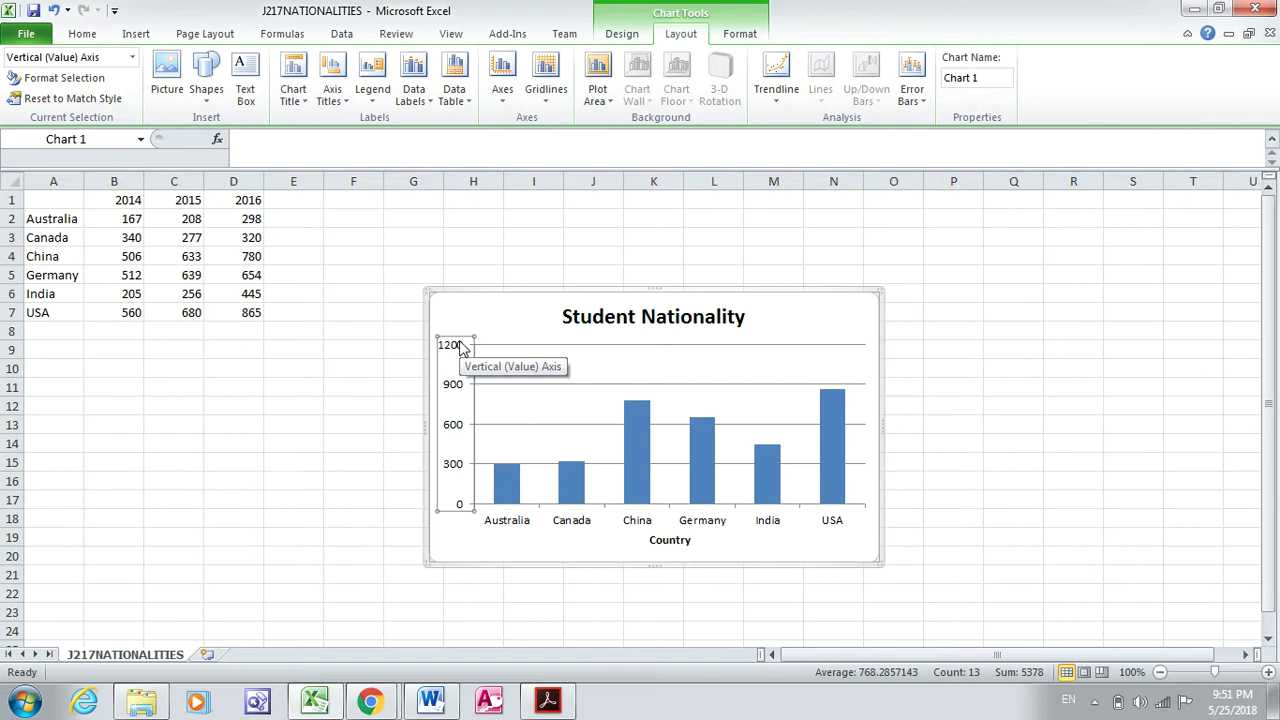
Read question 17 of the exam paper and search the TSSLEAFLET document in Word for "students came in".
{"action": "left_click", "coordinate": [547, 703]}
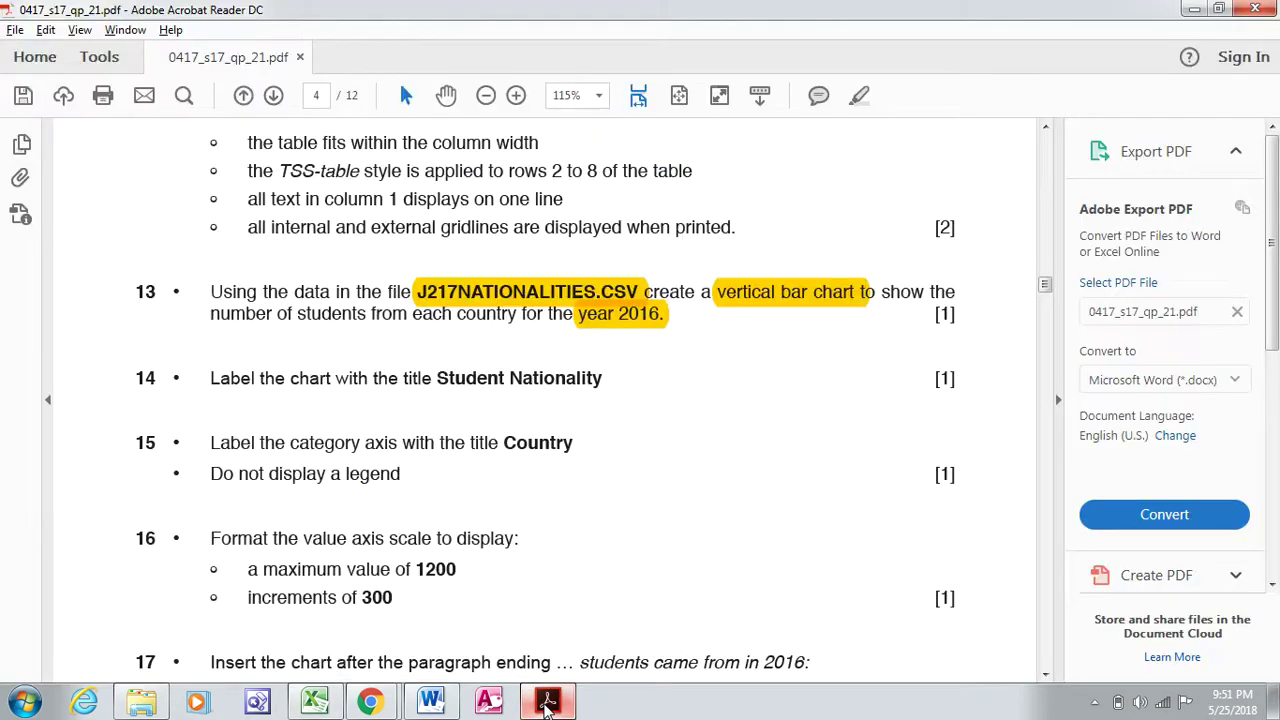
{"action": "left_click", "coordinate": [1045, 676]}
{"action": "scroll", "coordinate": [1047, 678], "scroll_direction": "down", "scroll_amount": 5}
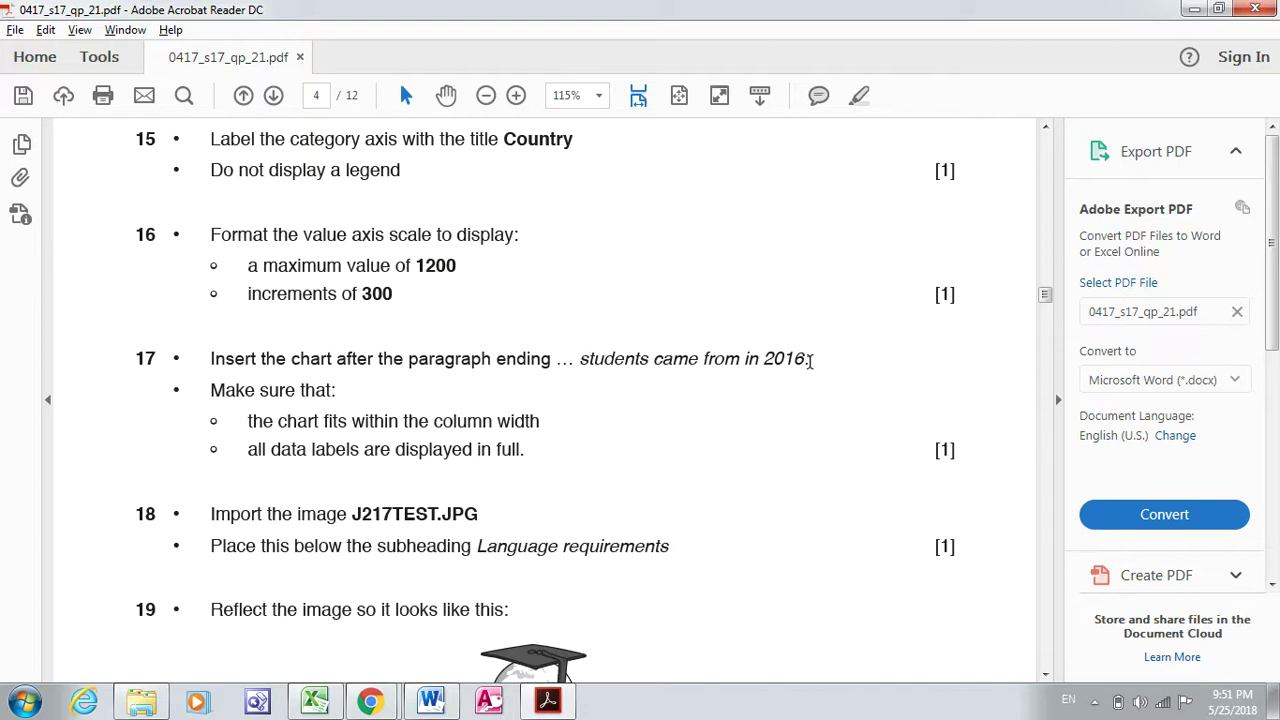
{"action": "left_click", "coordinate": [432, 703]}
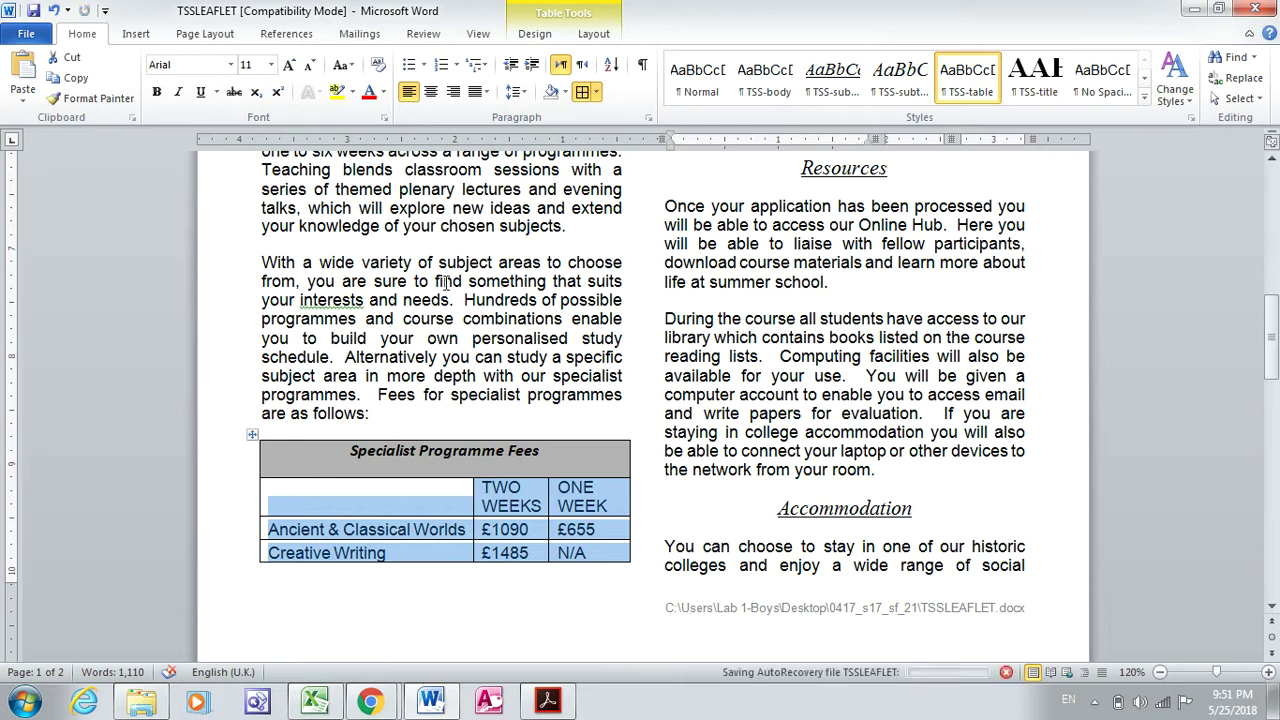
{"action": "key", "text": "ctrl+f"}
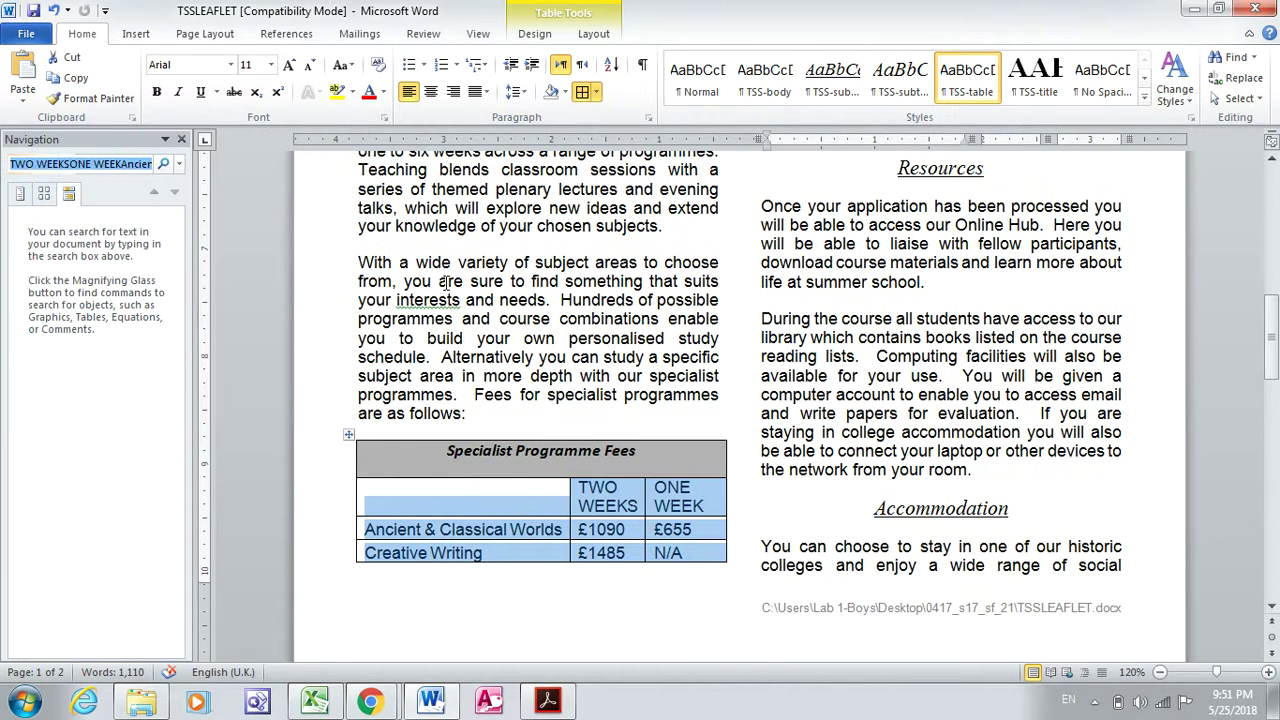
{"action": "type", "text": "students came in"}
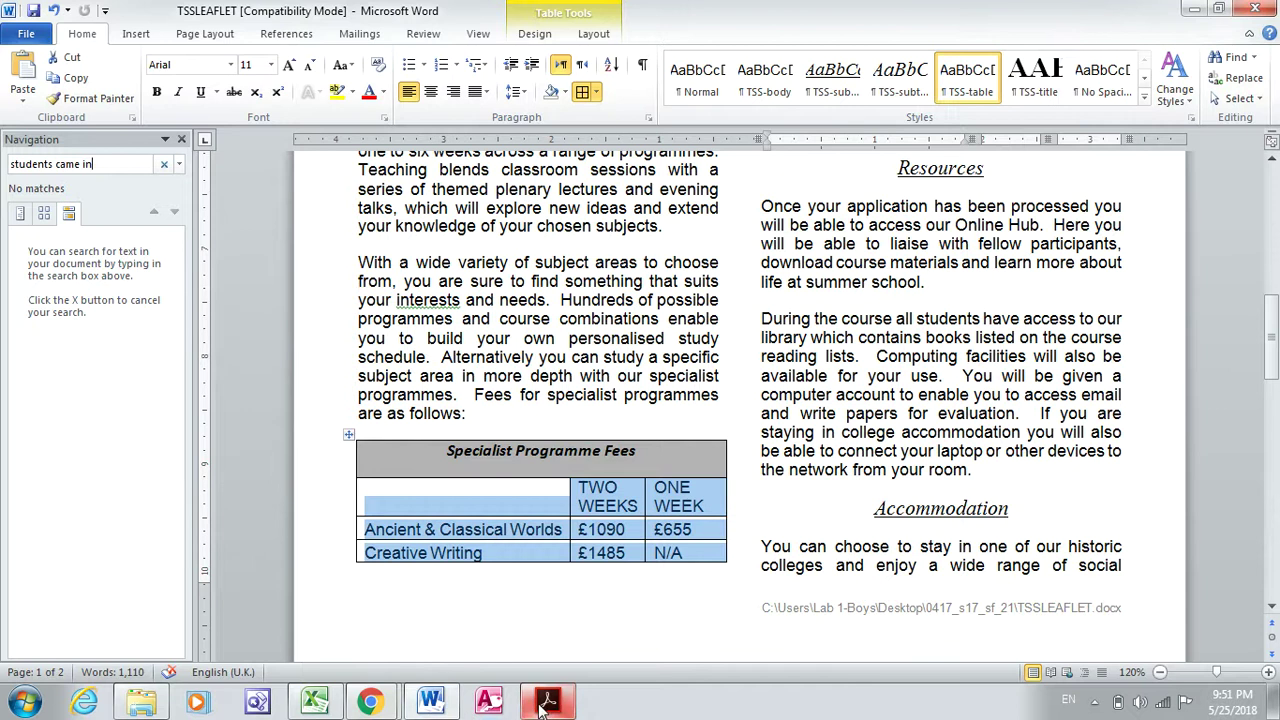
Look through the leaflet's pages for the paragraph about where students came from in 2016.
{"action": "left_click", "coordinate": [1121, 244]}
{"action": "scroll", "coordinate": [1275, 215], "scroll_direction": "up", "scroll_amount": 3}
{"action": "scroll", "coordinate": [1275, 215], "scroll_direction": "up", "scroll_amount": 10}
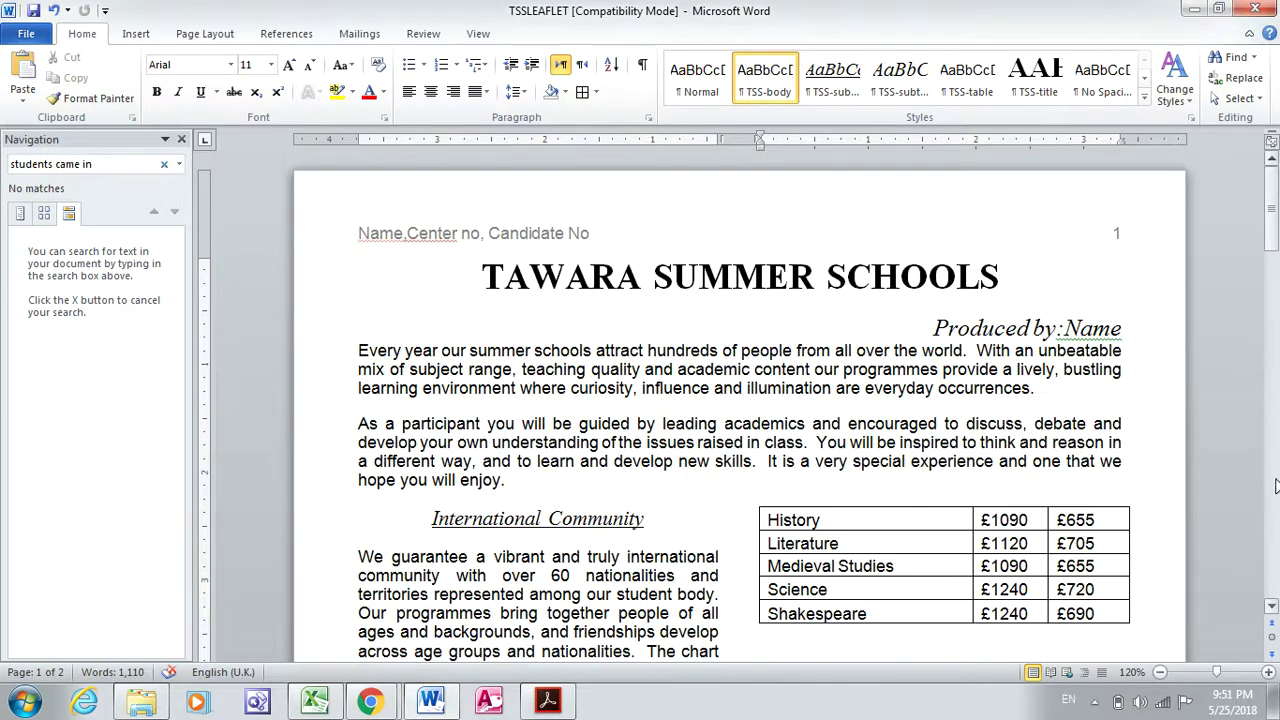
{"action": "left_click", "coordinate": [1275, 495]}
{"action": "left_click", "coordinate": [1275, 497]}
{"action": "left_click", "coordinate": [1275, 497]}
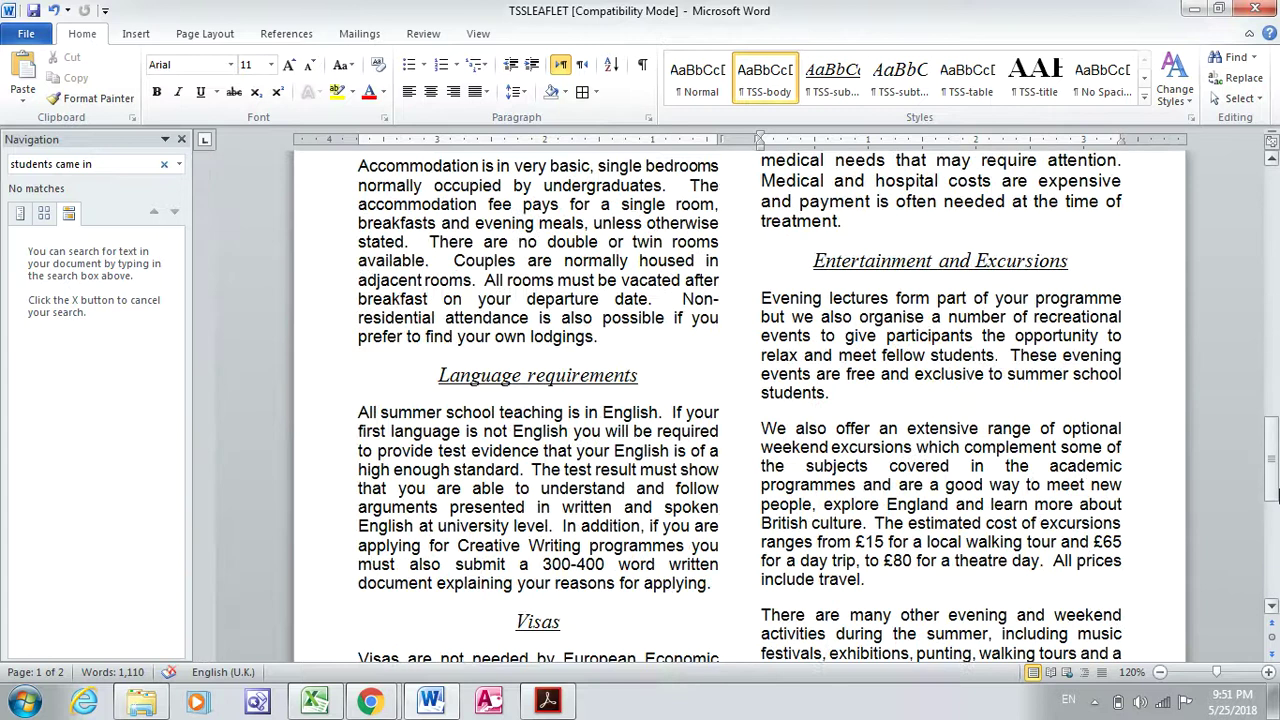
{"action": "left_click", "coordinate": [1275, 507]}
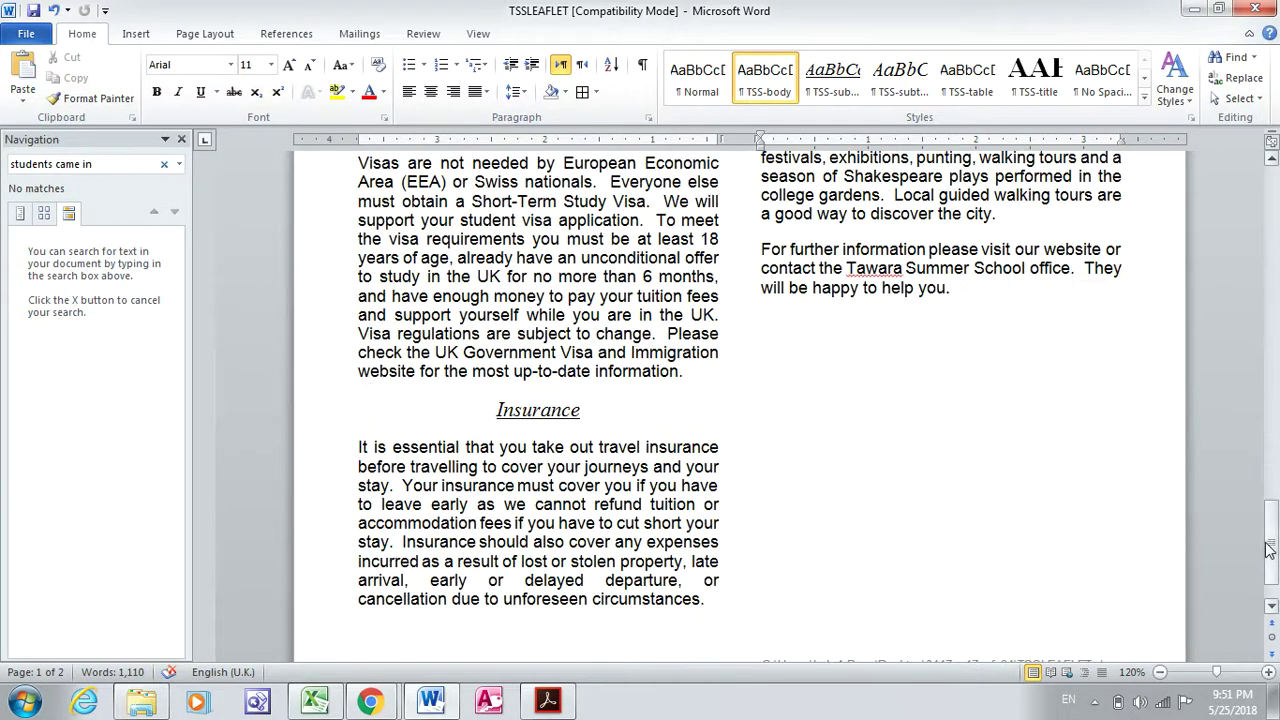
Recheck the wording in question 17 of the exam paper and search TSSLEAFLET for "students came from in".
{"action": "left_click", "coordinate": [547, 705]}
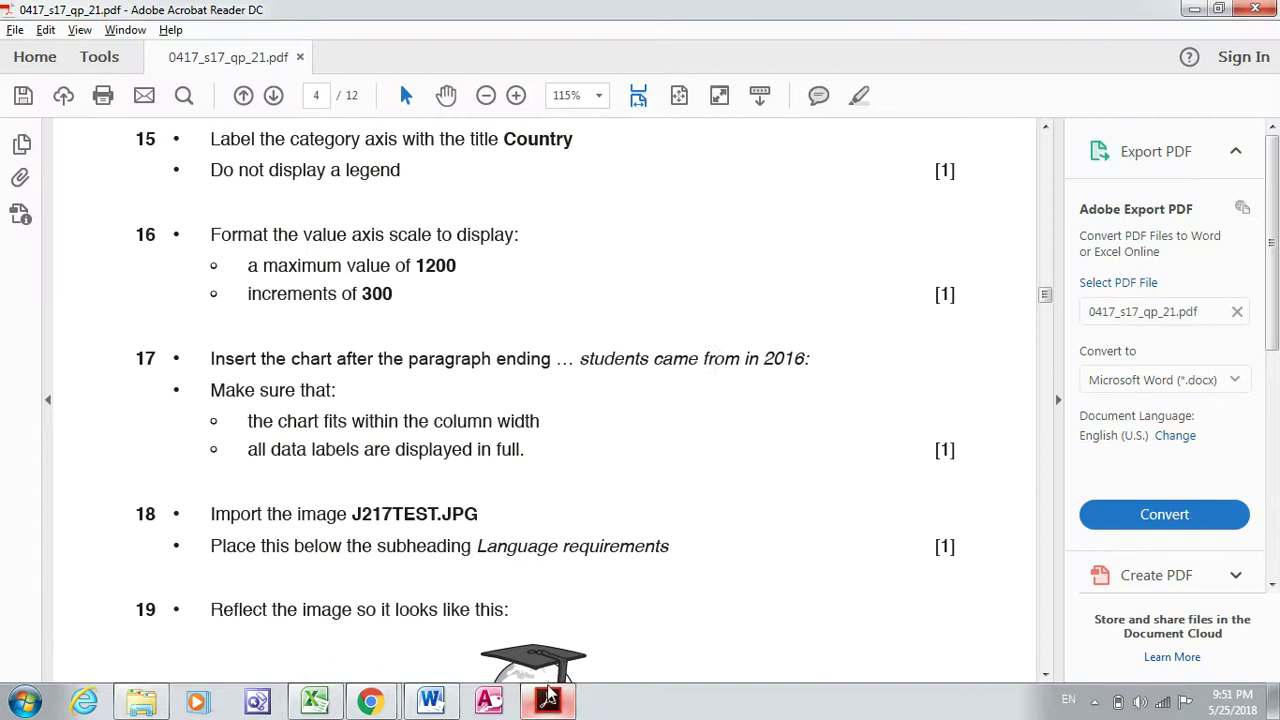
{"action": "left_click", "coordinate": [431, 700]}
{"action": "left_click", "coordinate": [81, 163]}
{"action": "left_click", "coordinate": [81, 163]}
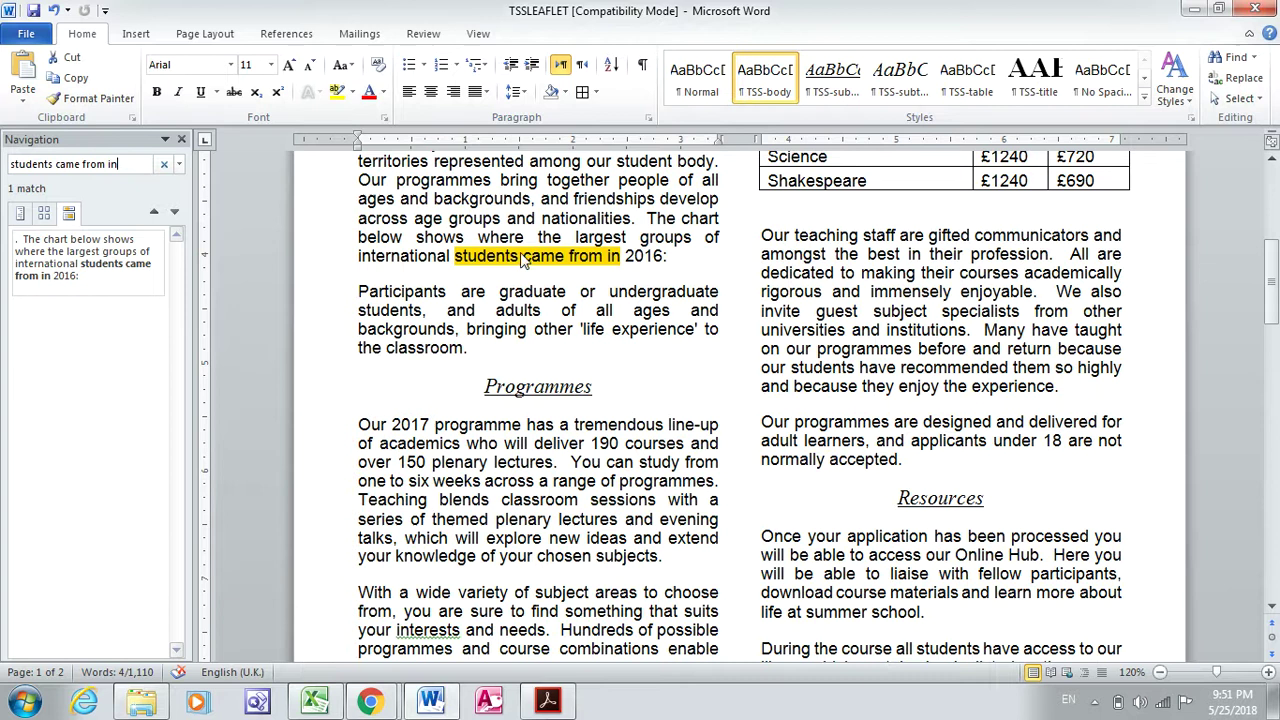
Insert an empty paragraph in TSSLEAFLET after the paragraph ending "students came from in 2016:".
{"action": "left_click", "coordinate": [686, 259]}
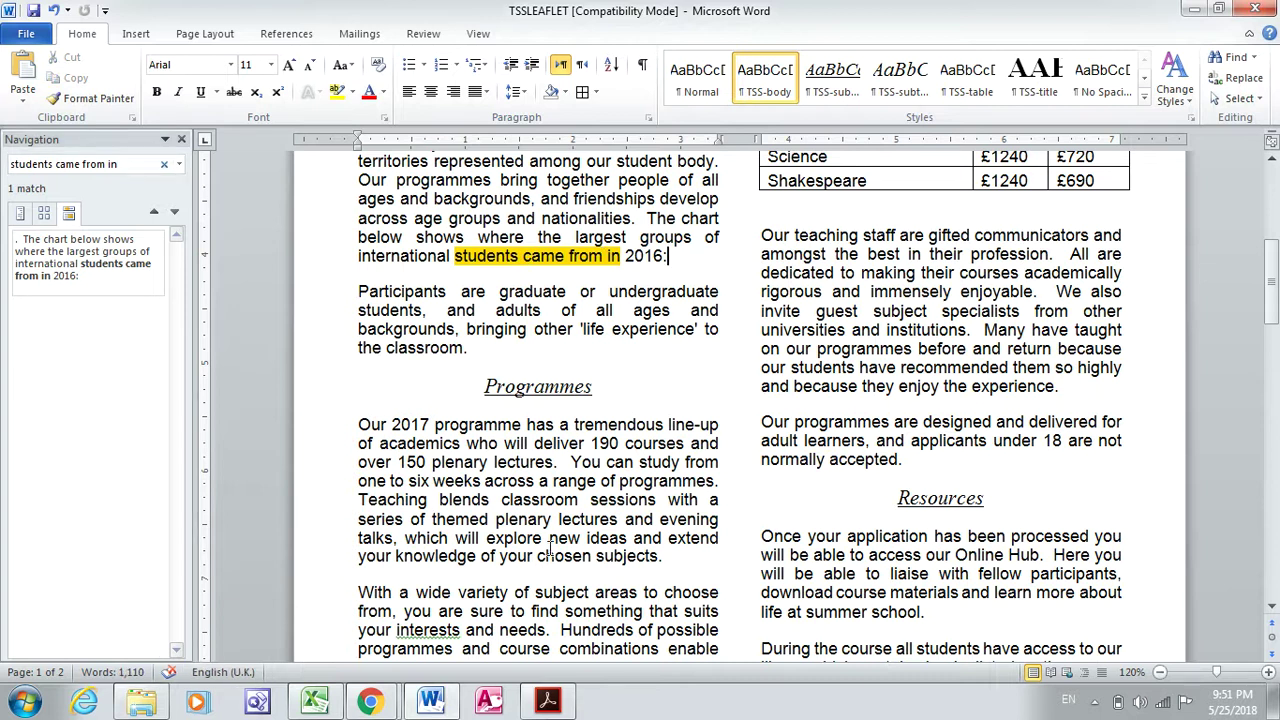
{"action": "left_click", "coordinate": [547, 702]}
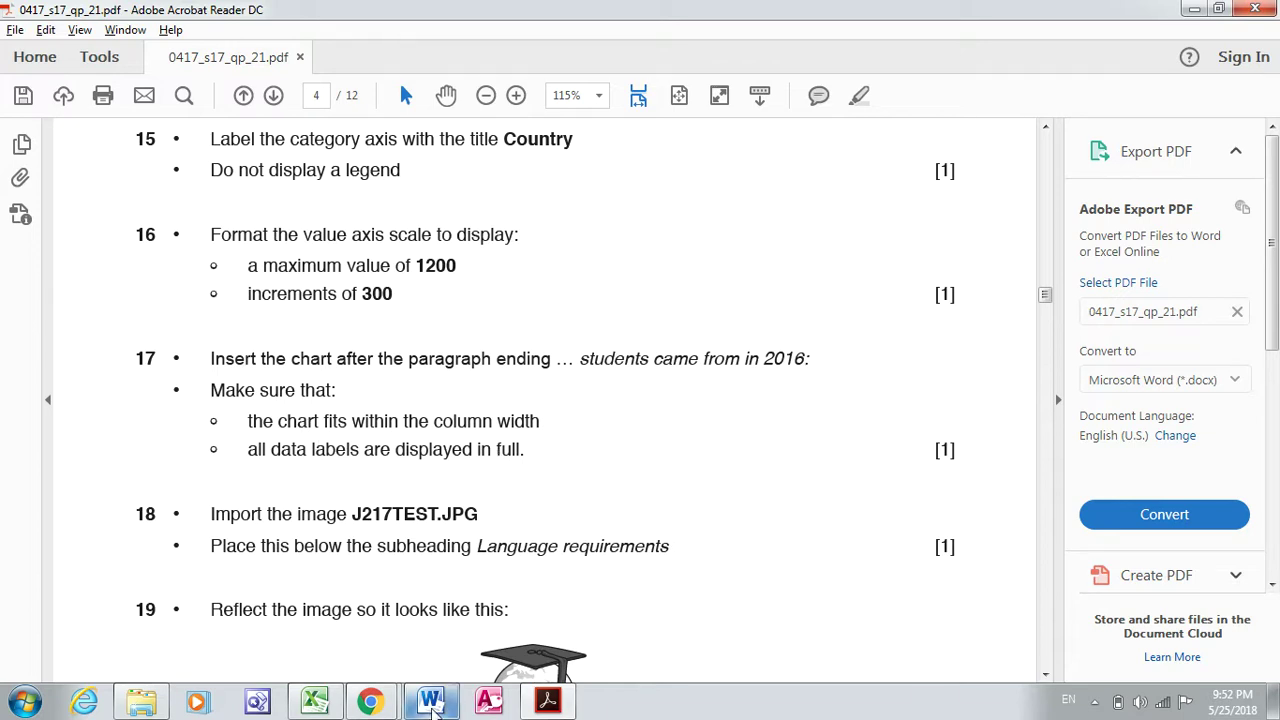
{"action": "left_click", "coordinate": [430, 702]}
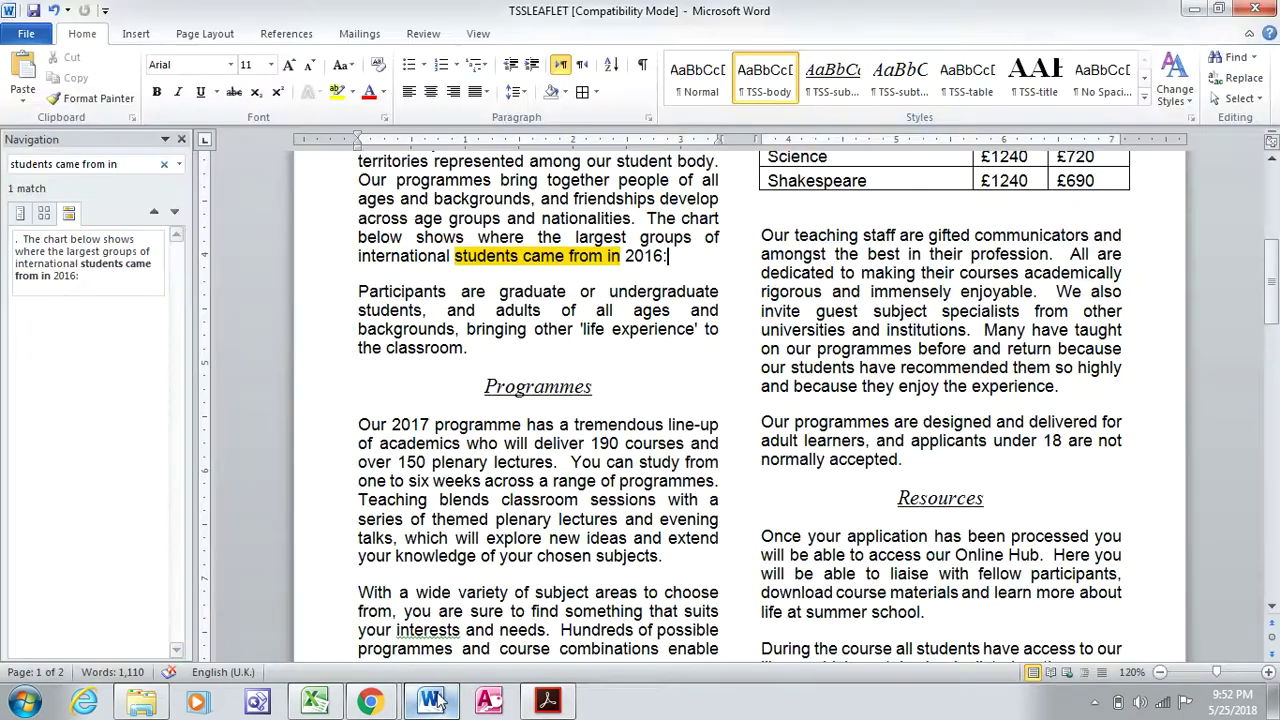
{"action": "left_click", "coordinate": [672, 259]}
{"action": "key", "text": "Return"}
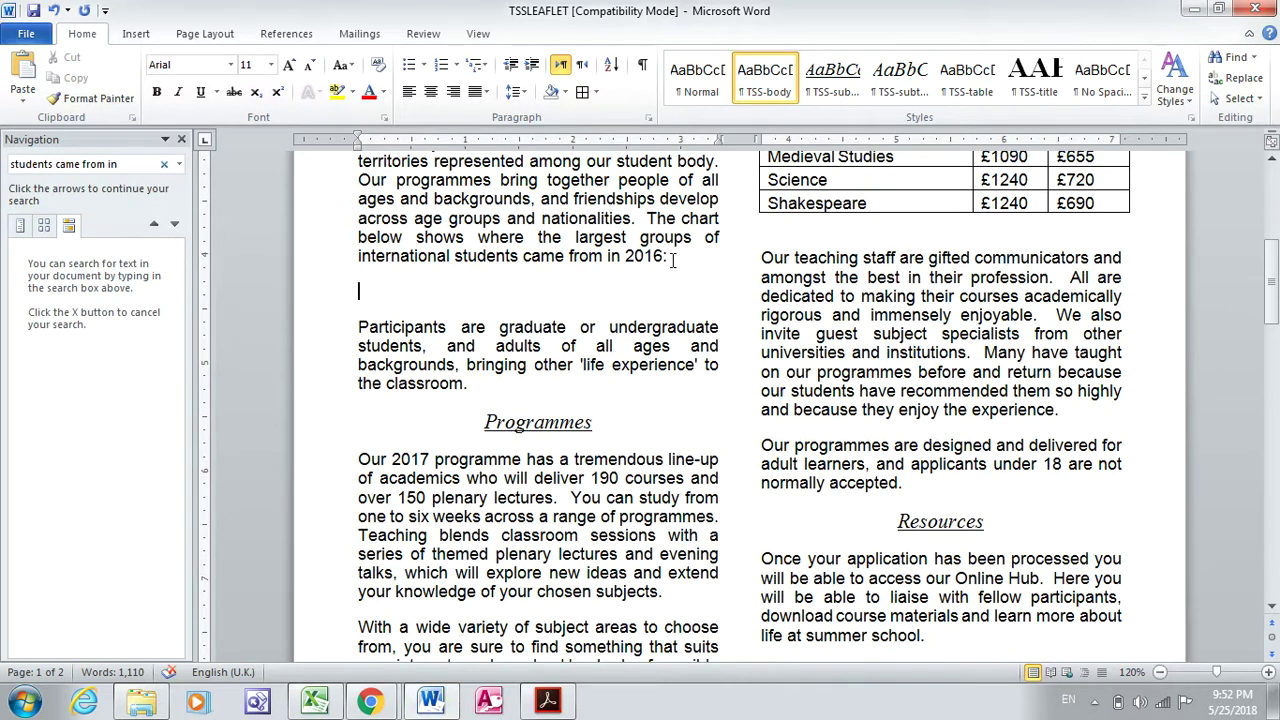
Copy the Student Nationality chart from the J217NATIONALITIES workbook in Excel into the empty paragraph below "came from in 2016:" in TSSLEAFLET in Word.
{"action": "left_click", "coordinate": [315, 702]}
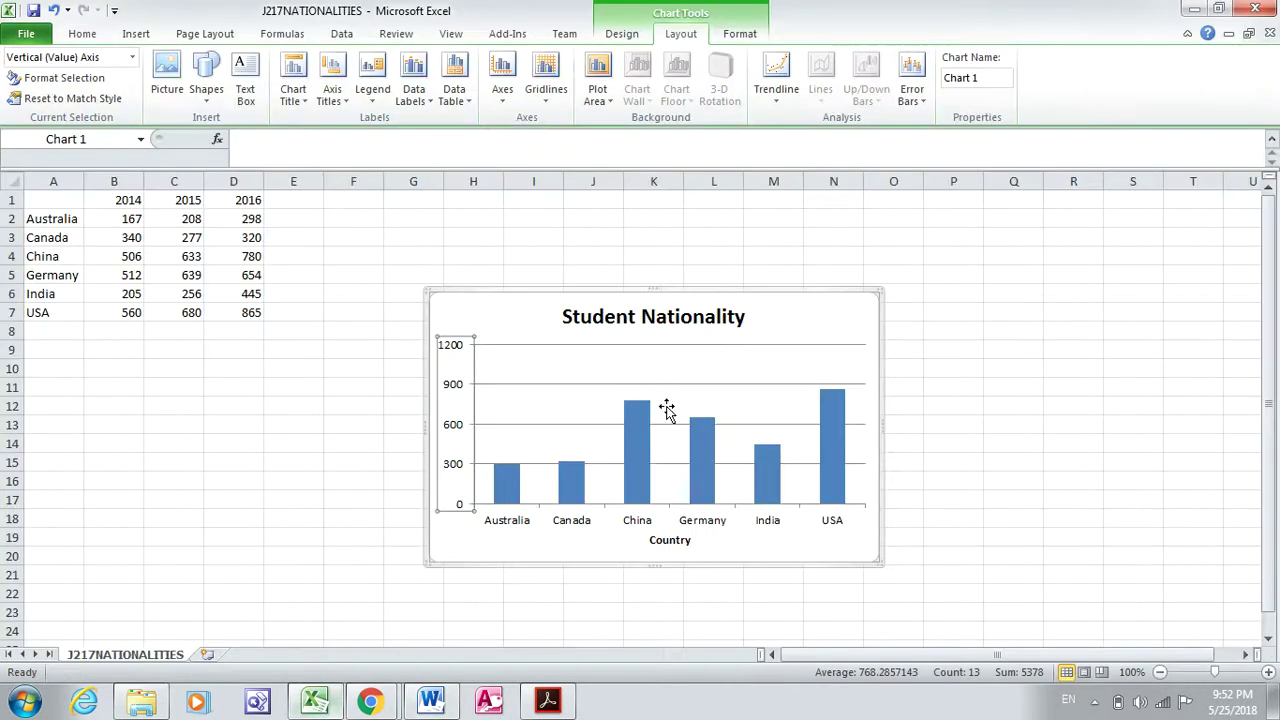
{"action": "left_click", "coordinate": [843, 320]}
{"action": "right_click", "coordinate": [846, 320]}
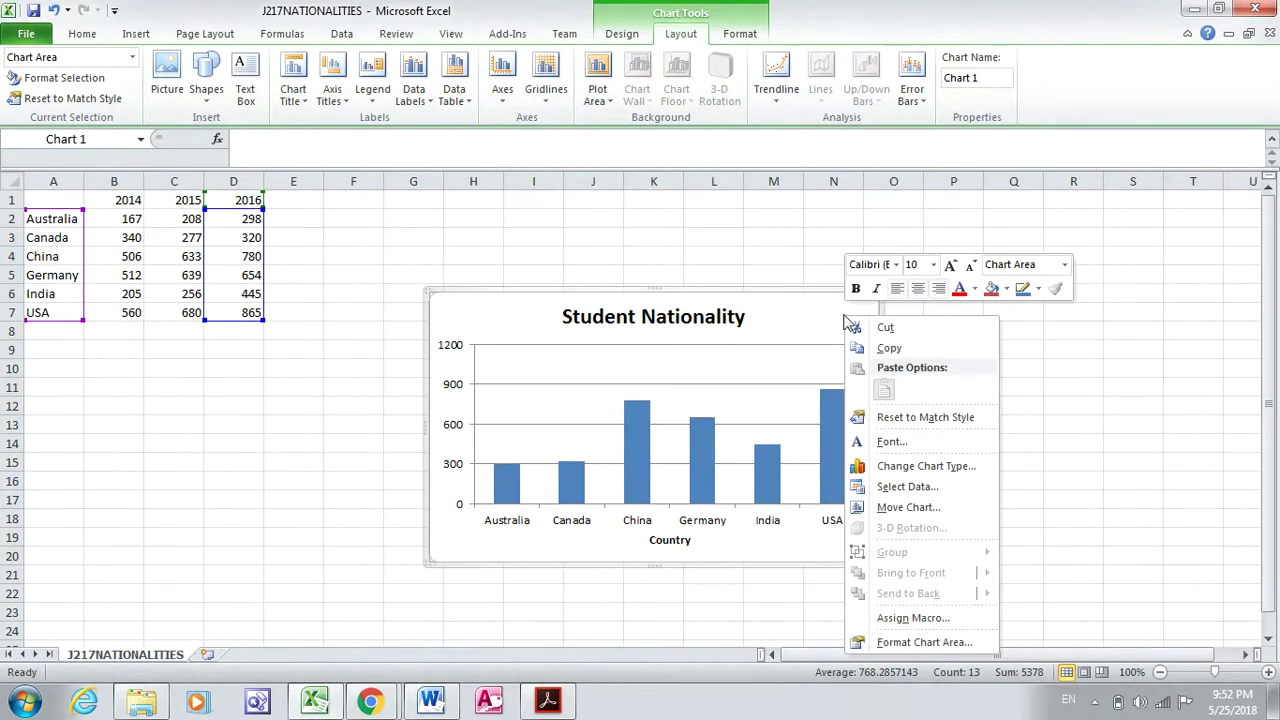
{"action": "left_click", "coordinate": [894, 350]}
{"action": "left_click", "coordinate": [431, 700]}
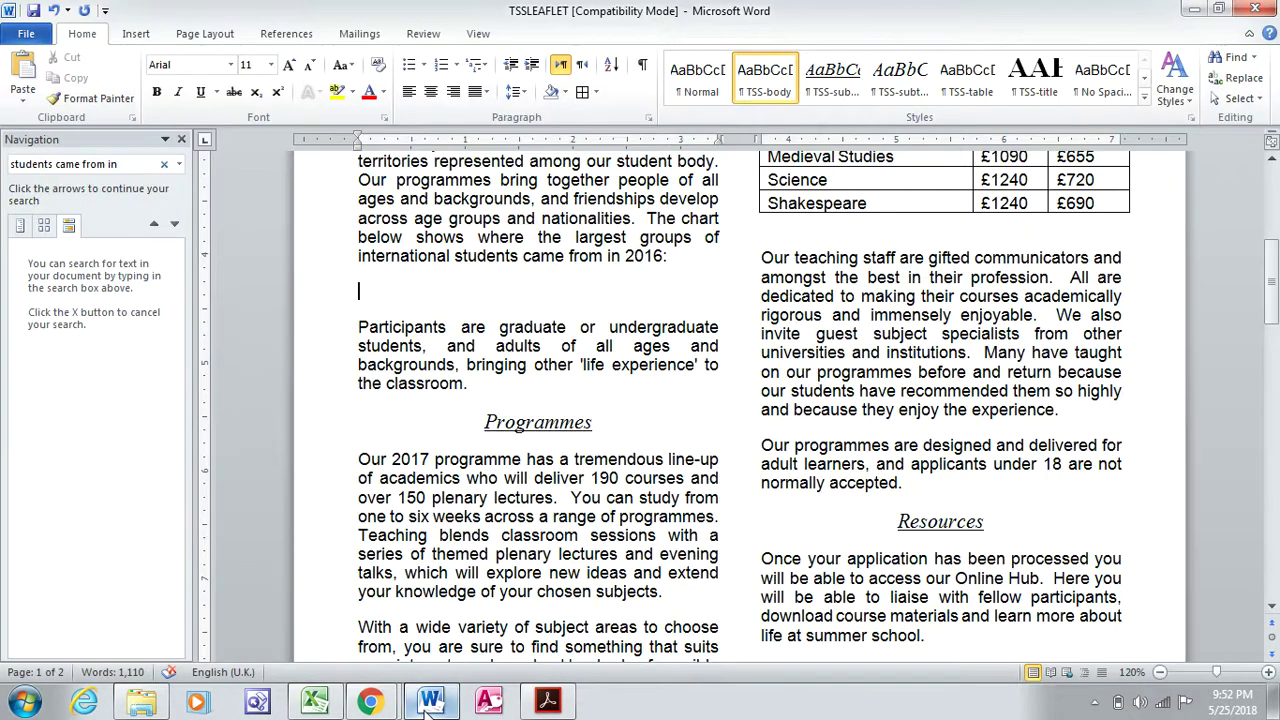
{"action": "left_click", "coordinate": [392, 293]}
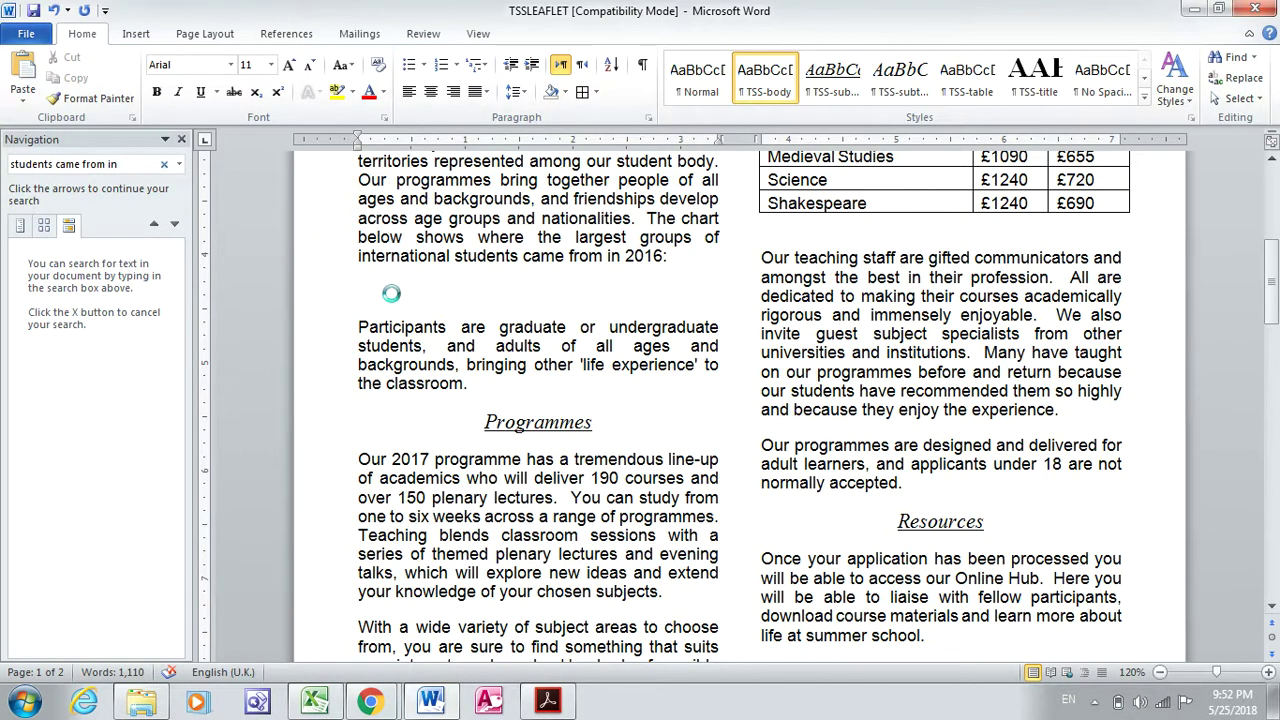
{"action": "key", "text": "ctrl+v"}
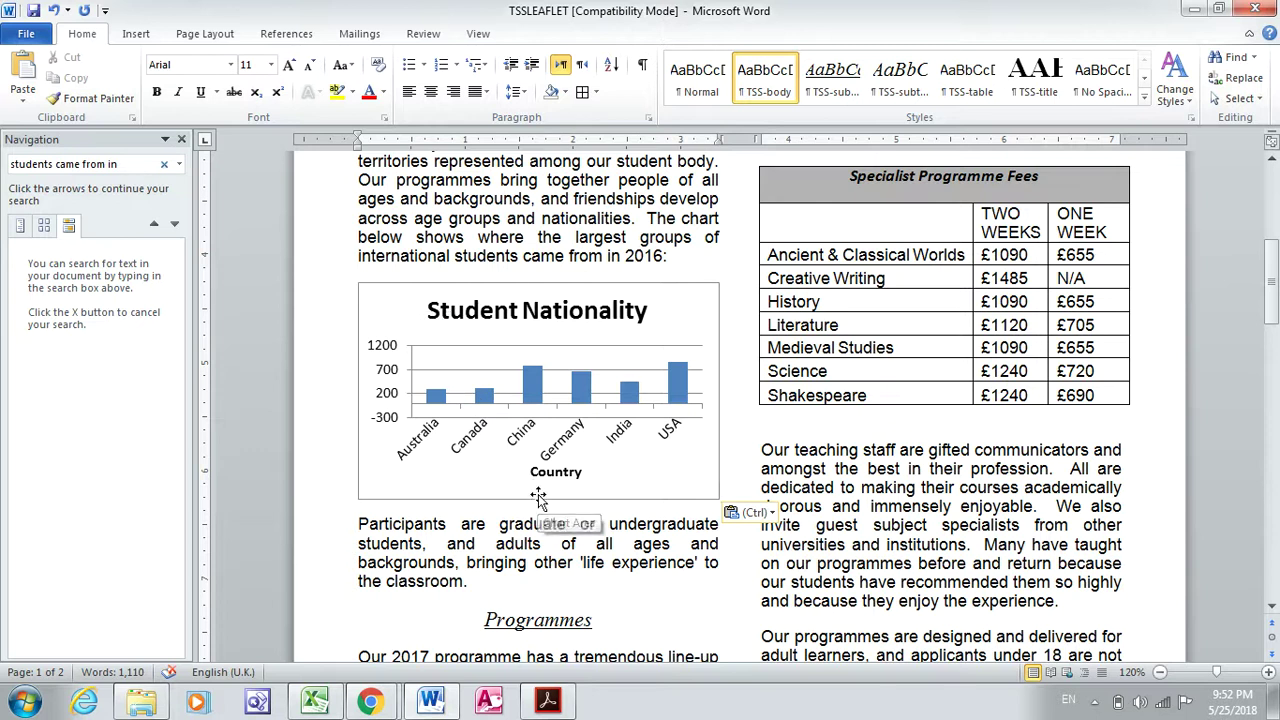
Make the inserted Student Nationality chart taller and narrow it slightly to fit within the column.
{"action": "left_click", "coordinate": [714, 497]}
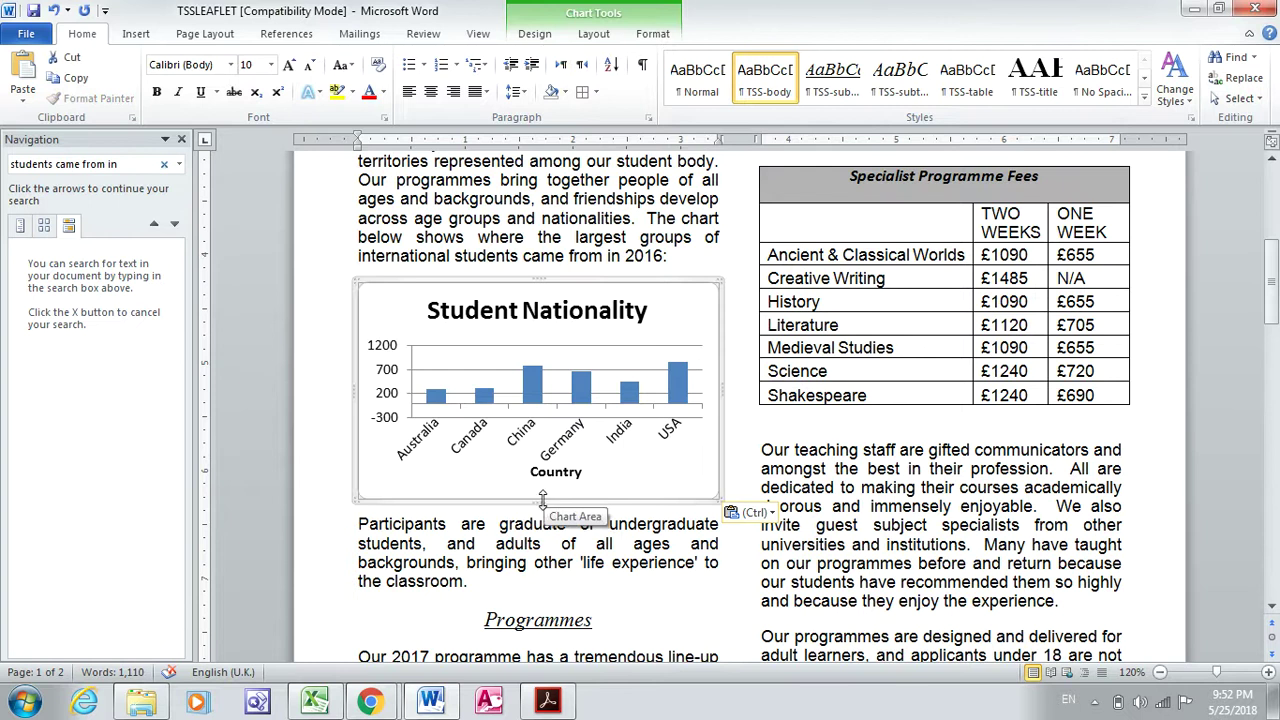
{"action": "left_click_drag", "start_coordinate": [542, 497], "coordinate": [540, 514]}
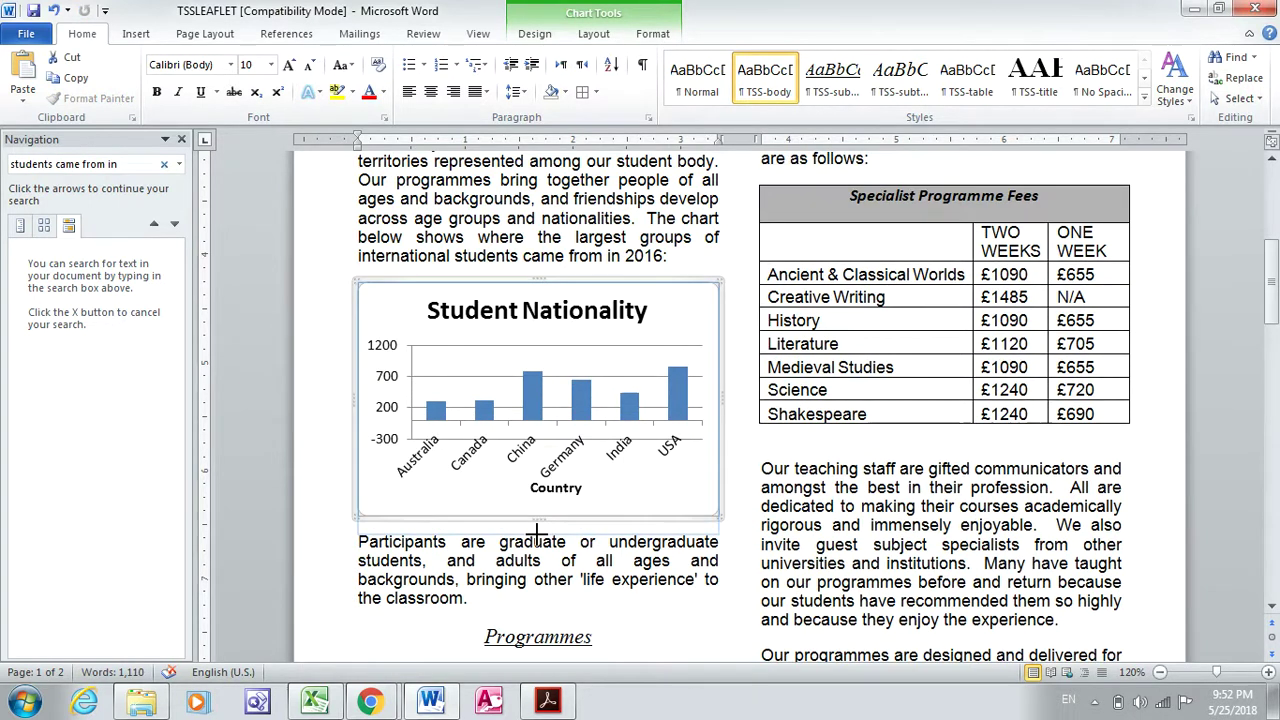
{"action": "left_click_drag", "start_coordinate": [537, 533], "coordinate": [537, 535]}
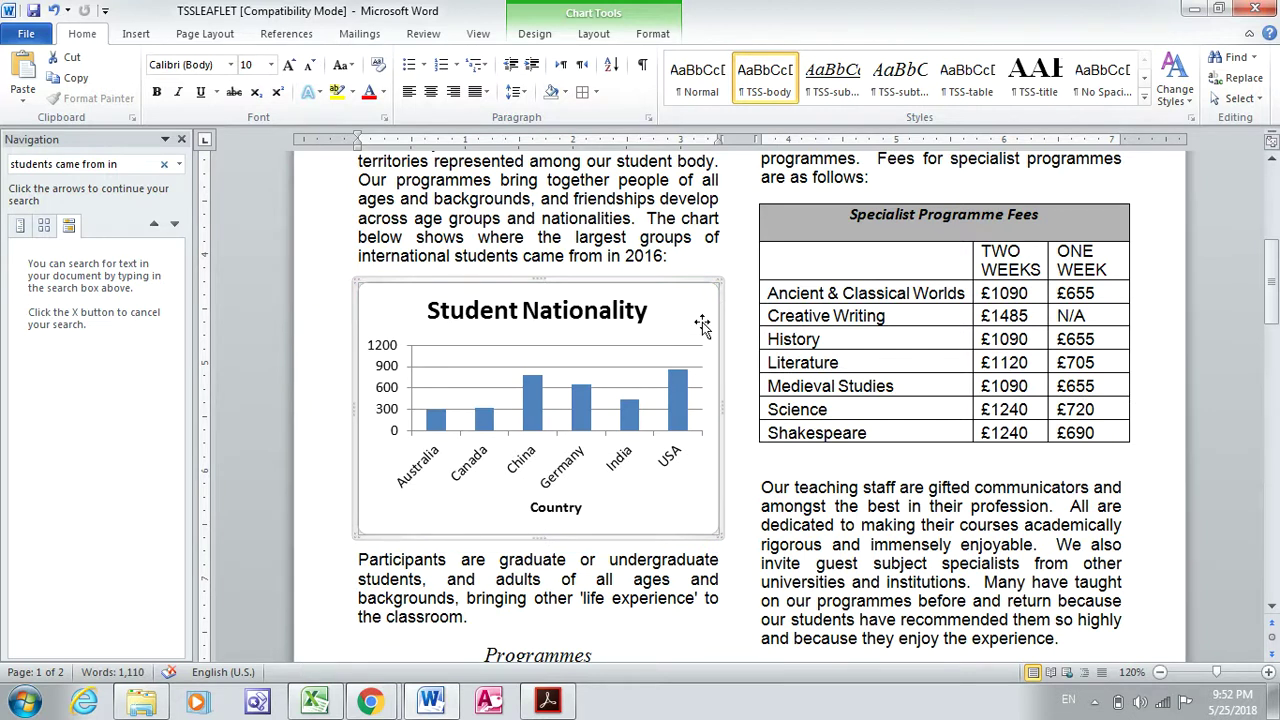
{"action": "left_click_drag", "start_coordinate": [720, 408], "coordinate": [718, 408]}
Read question 18 in the exam paper and place the cursor before "All summer school teaching" under Language requirements in TSSLEAFLET.
{"action": "left_click", "coordinate": [545, 703]}
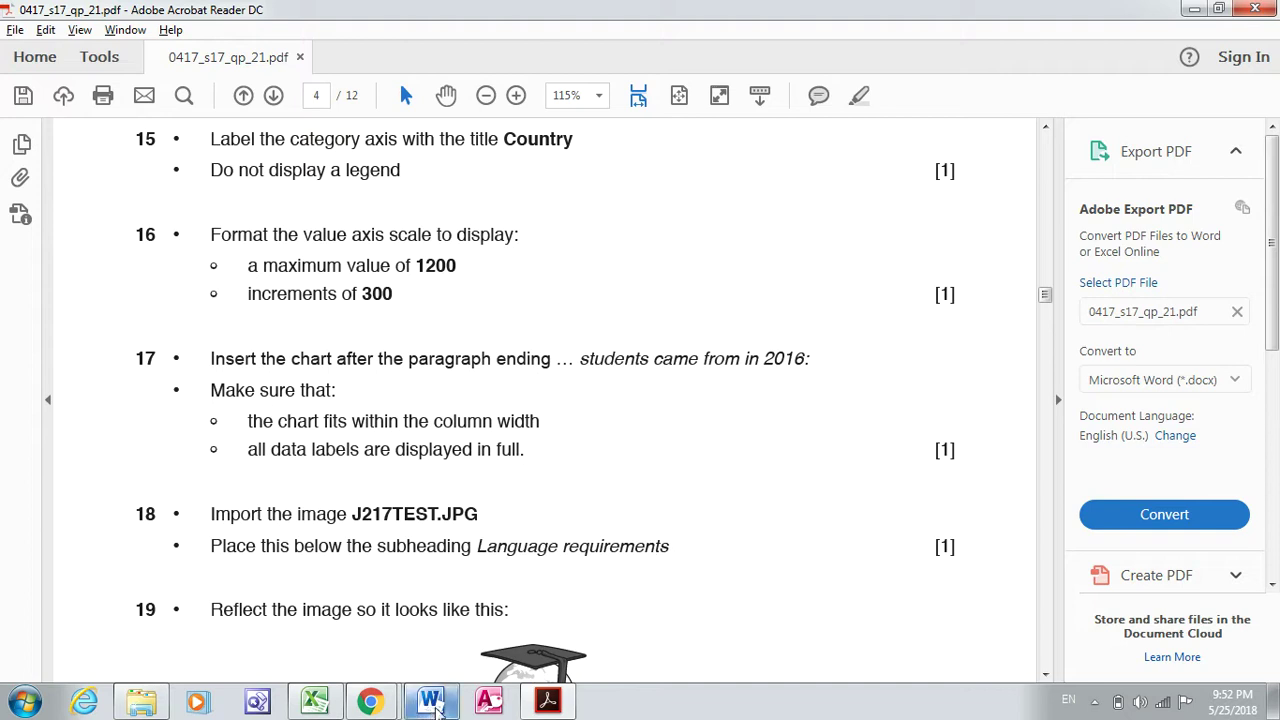
{"action": "left_click", "coordinate": [431, 702]}
{"action": "left_click", "coordinate": [1273, 545]}
{"action": "left_click", "coordinate": [1274, 543]}
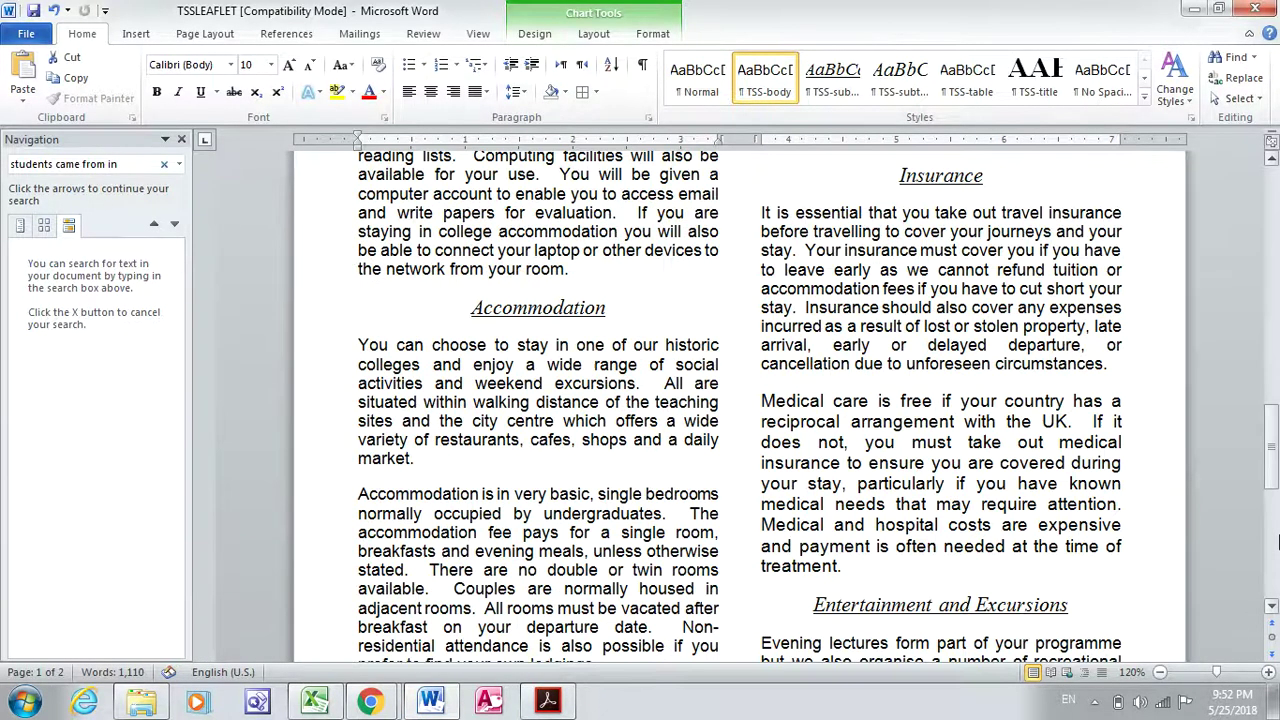
{"action": "left_click", "coordinate": [1274, 543]}
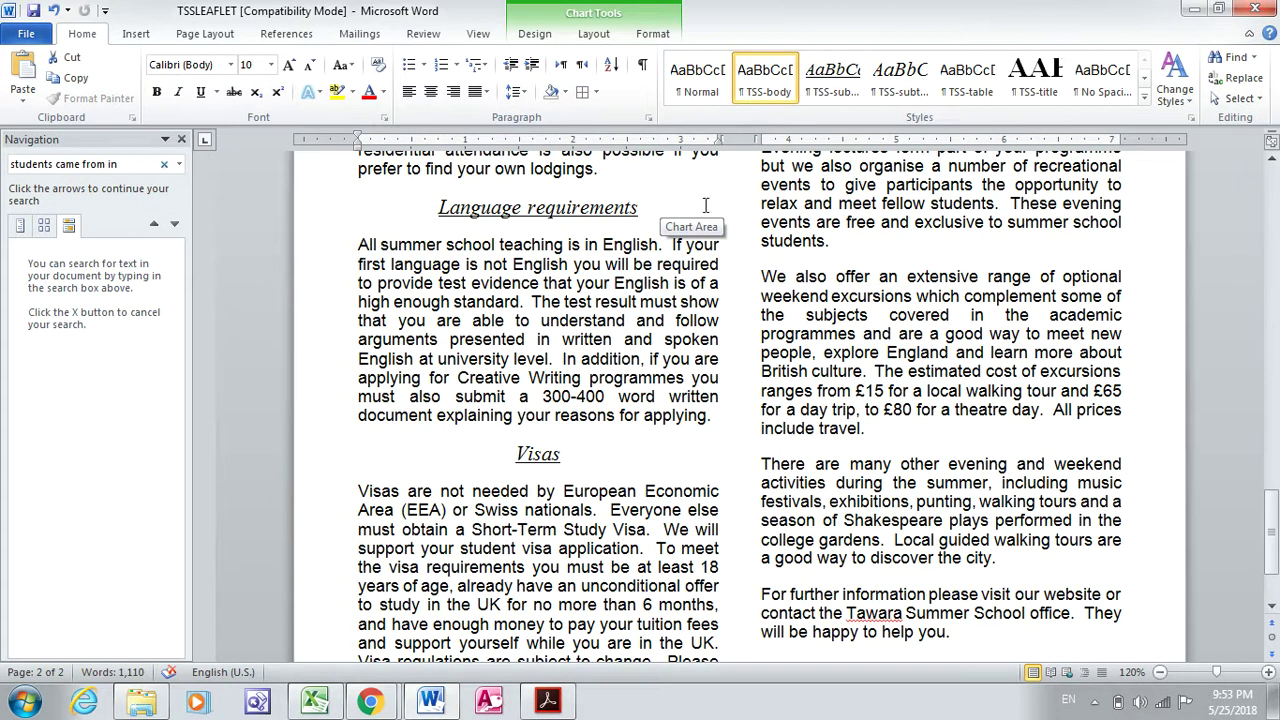
{"action": "left_click", "coordinate": [361, 244]}
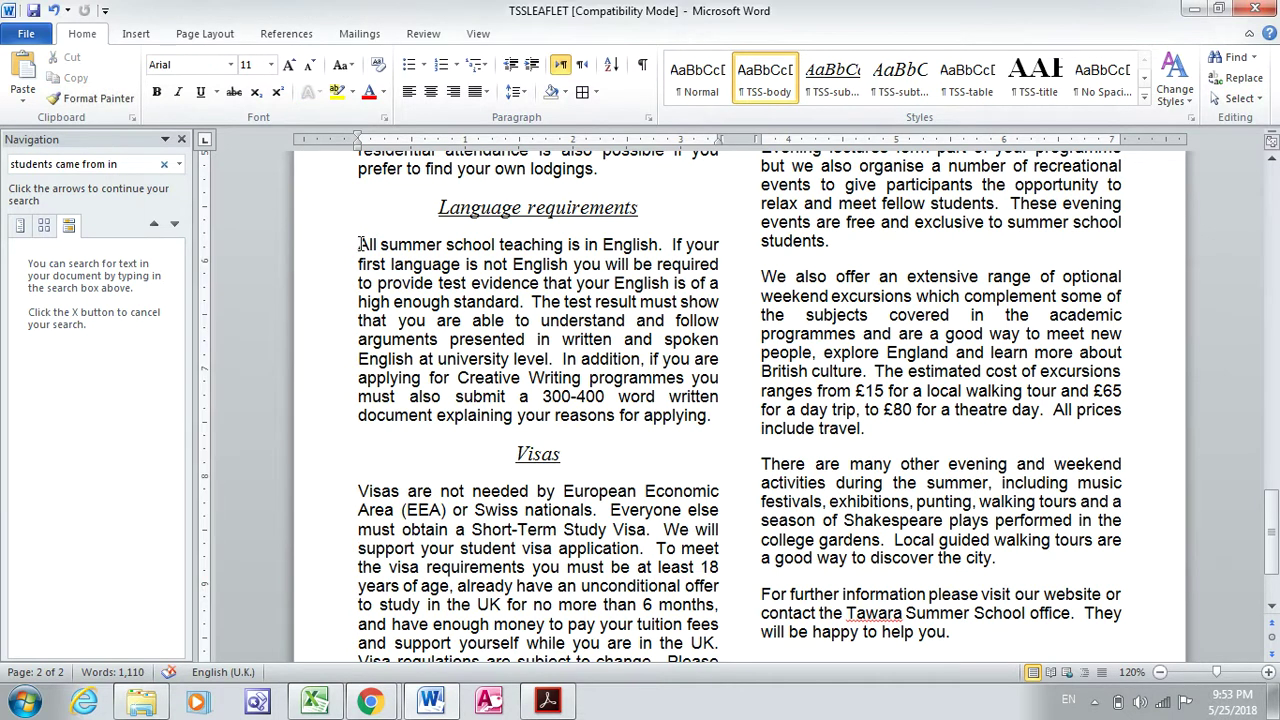
Insert the picture J217TEST from the 0417_s17_sf_21 source files folder on the Desktop.
{"action": "left_click", "coordinate": [148, 40]}
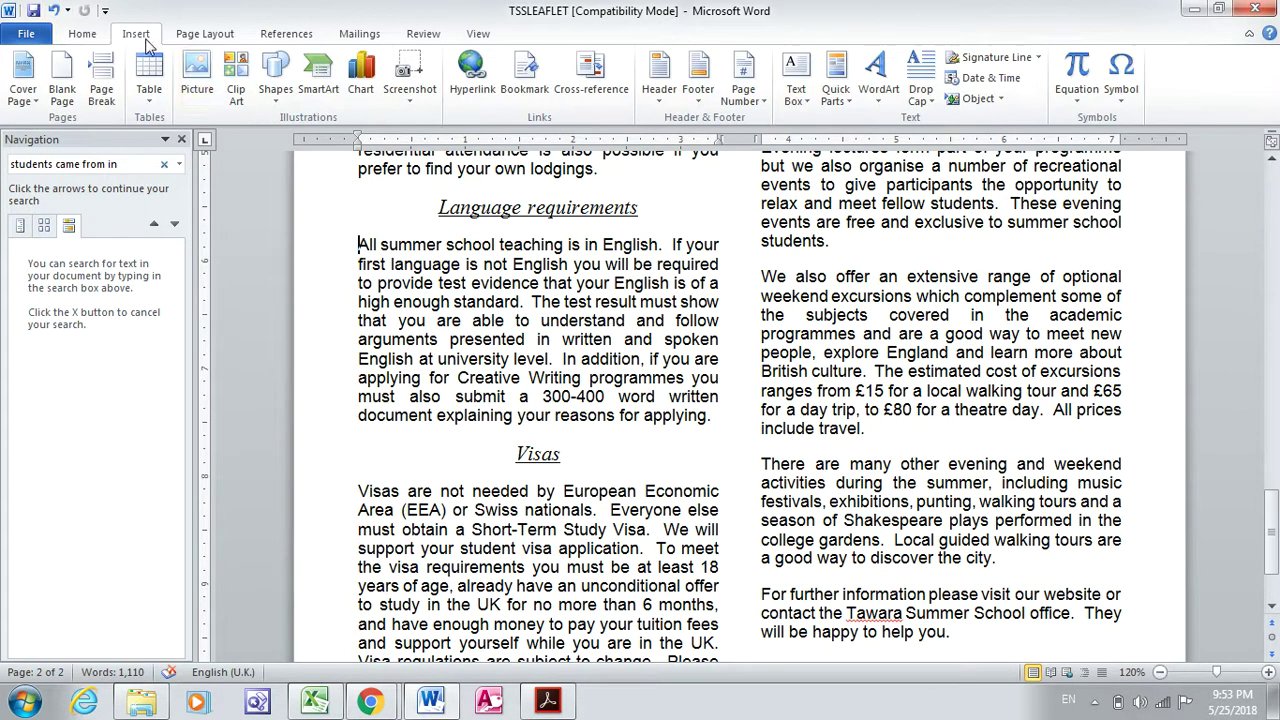
{"action": "left_click", "coordinate": [193, 76]}
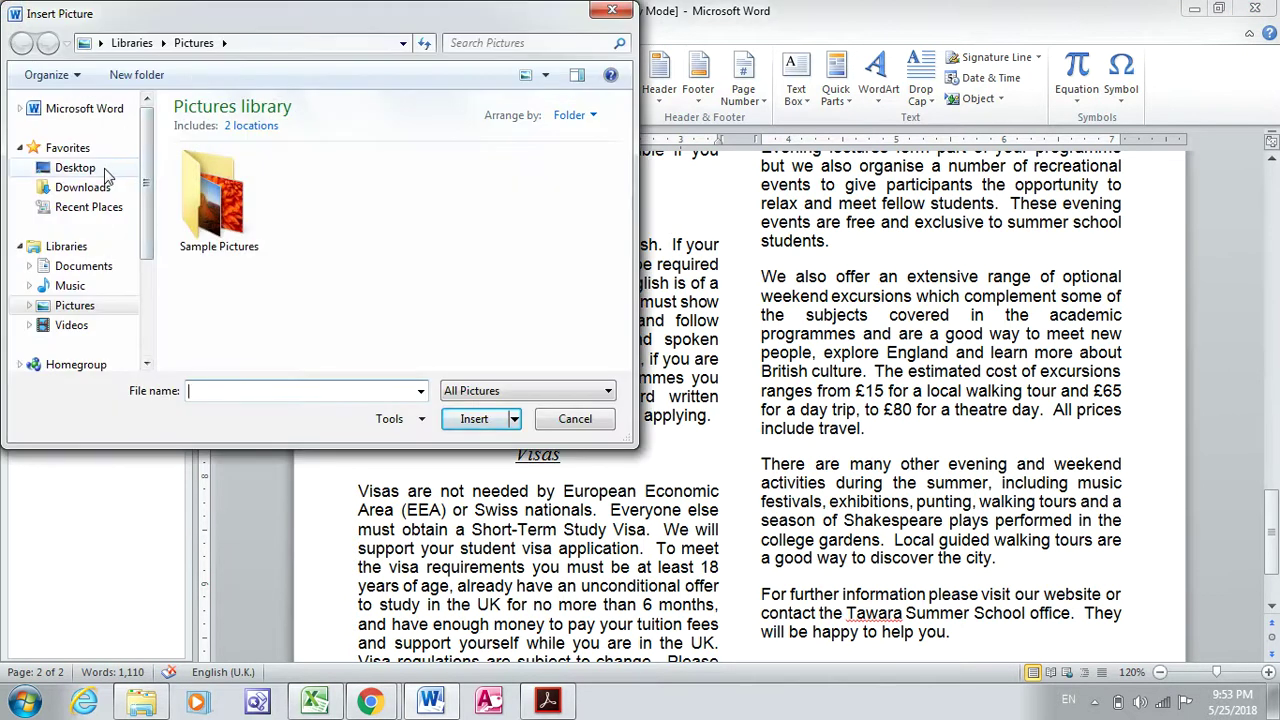
{"action": "left_click", "coordinate": [75, 167]}
{"action": "left_click", "coordinate": [626, 298]}
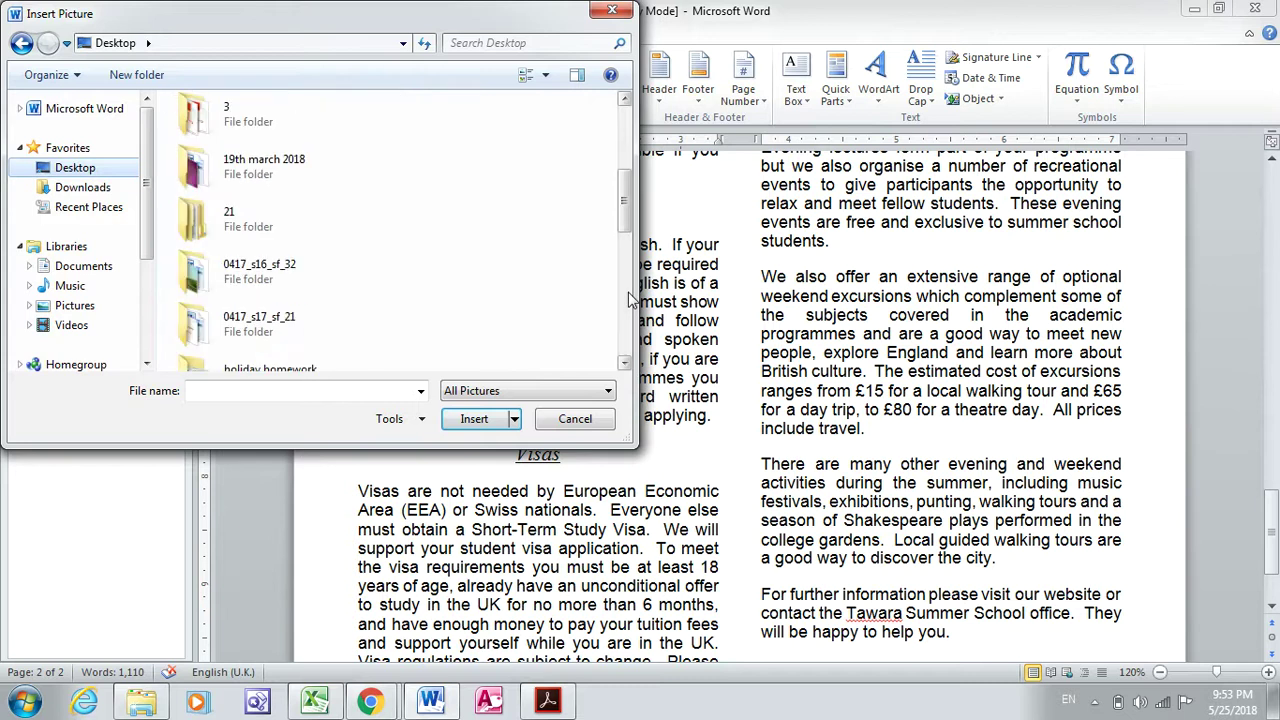
{"action": "double_click", "coordinate": [333, 333]}
{"action": "double_click", "coordinate": [348, 130]}
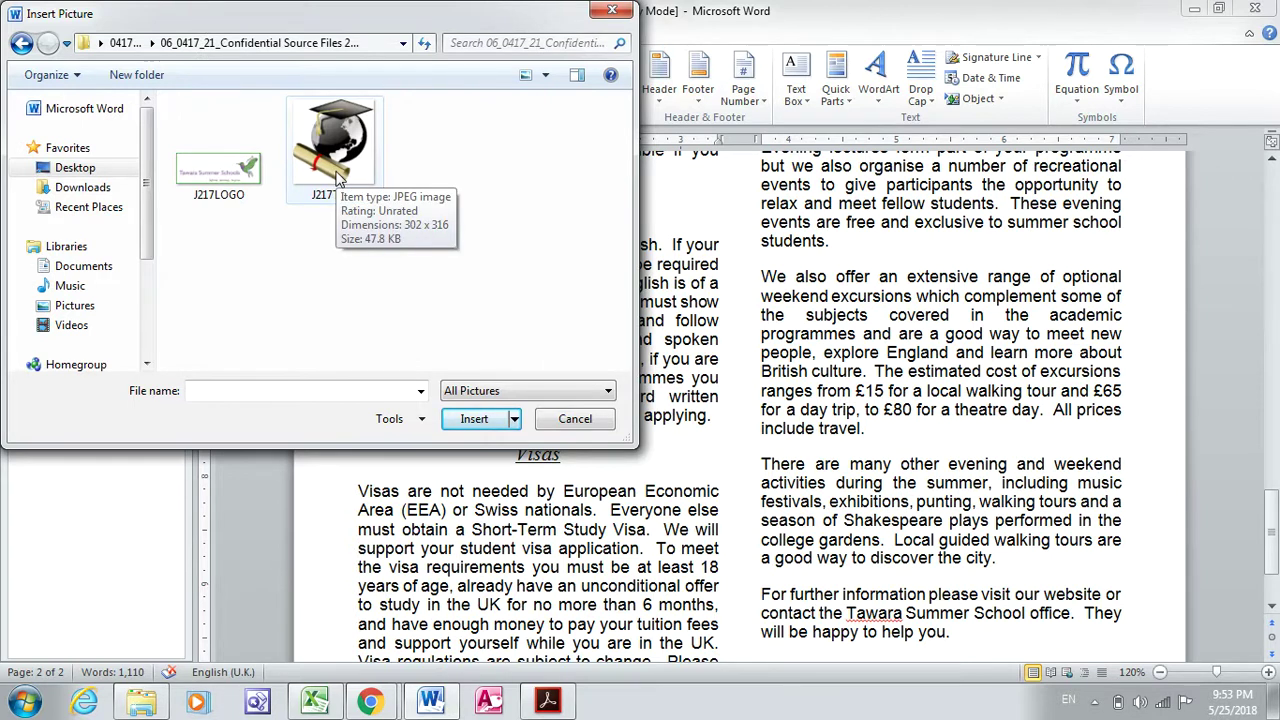
{"action": "left_click", "coordinate": [326, 160]}
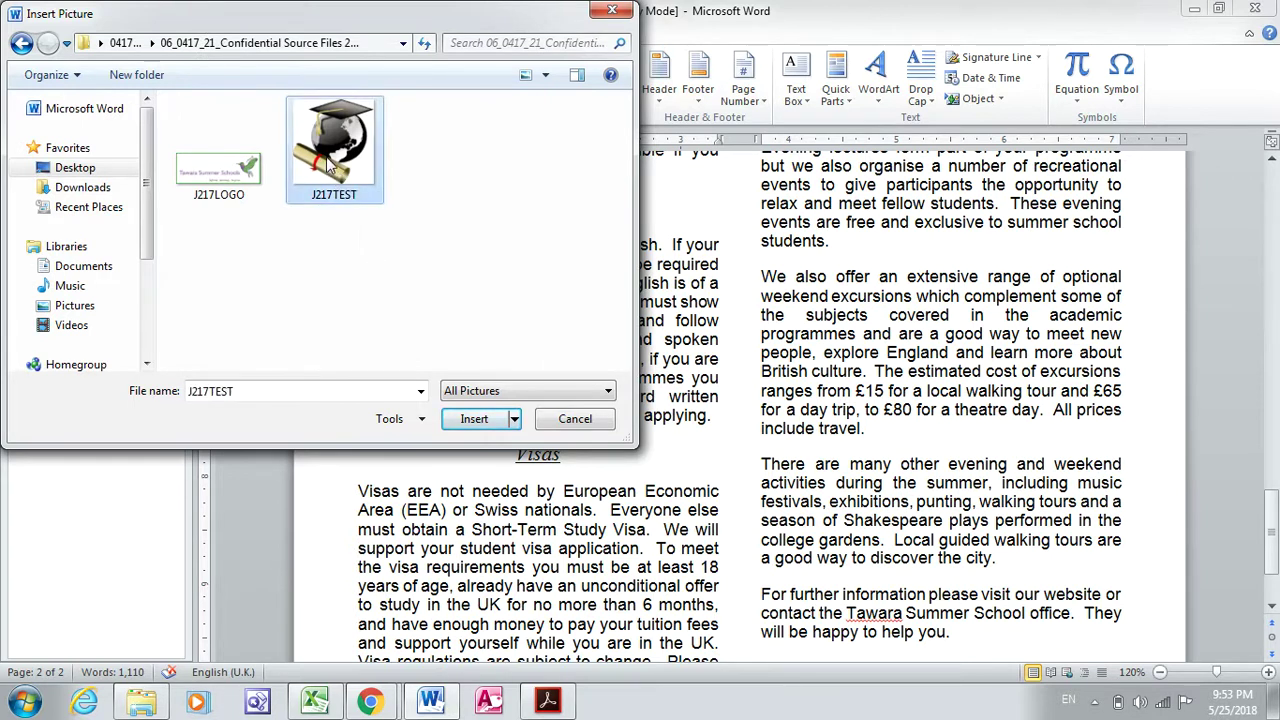
{"action": "left_click", "coordinate": [478, 420]}
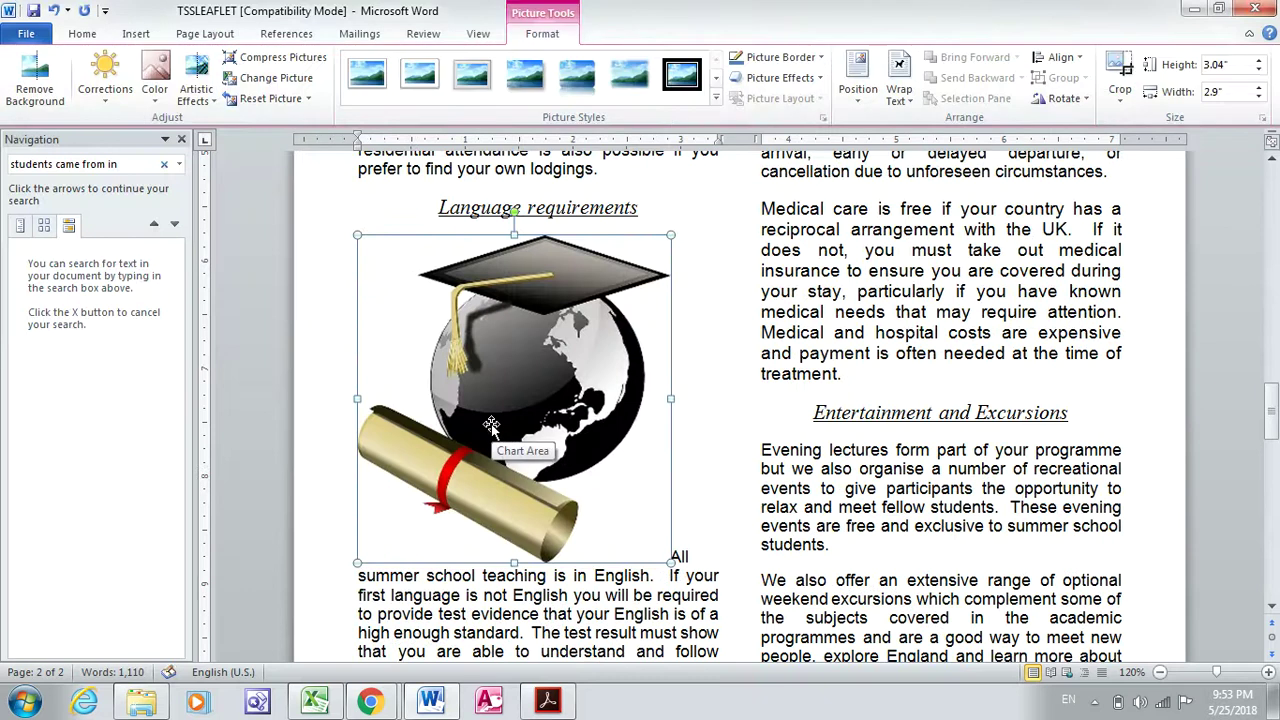
Read question 19 in the exam paper and flip the J217TEST picture horizontally in Word.
{"action": "left_click", "coordinate": [547, 700]}
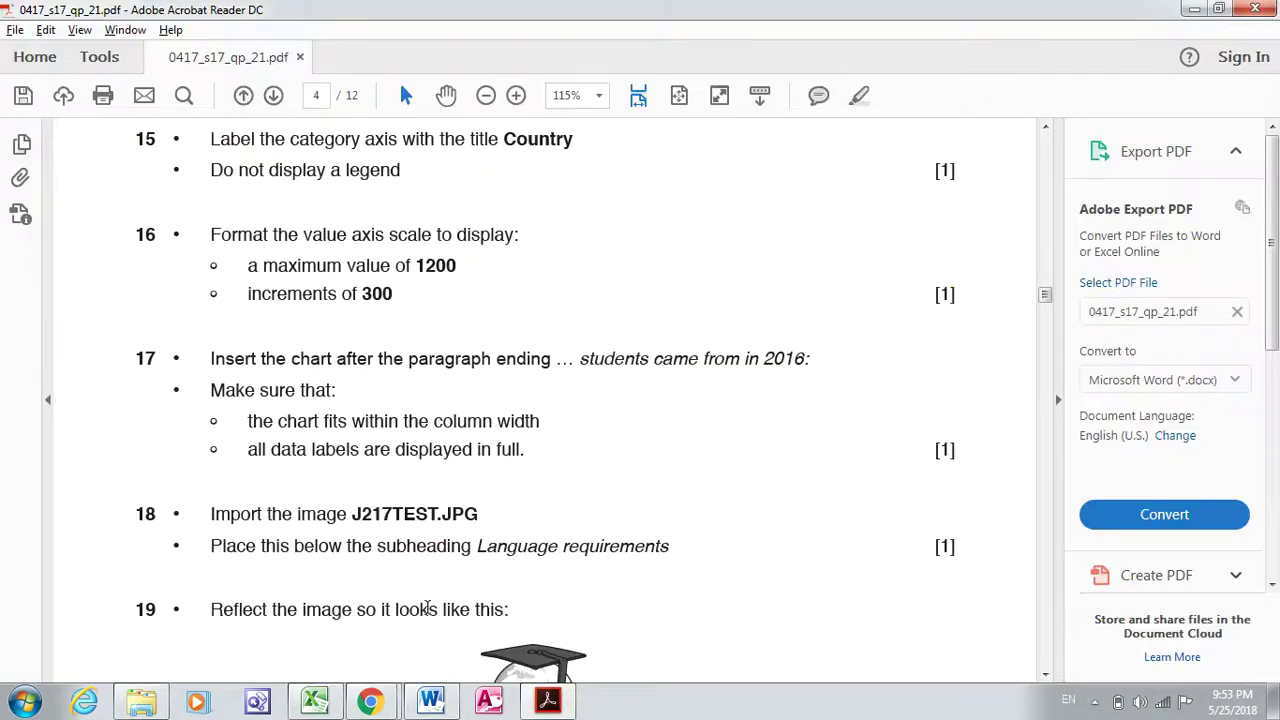
{"action": "scroll", "coordinate": [1046, 680], "scroll_direction": "down", "scroll_amount": 3}
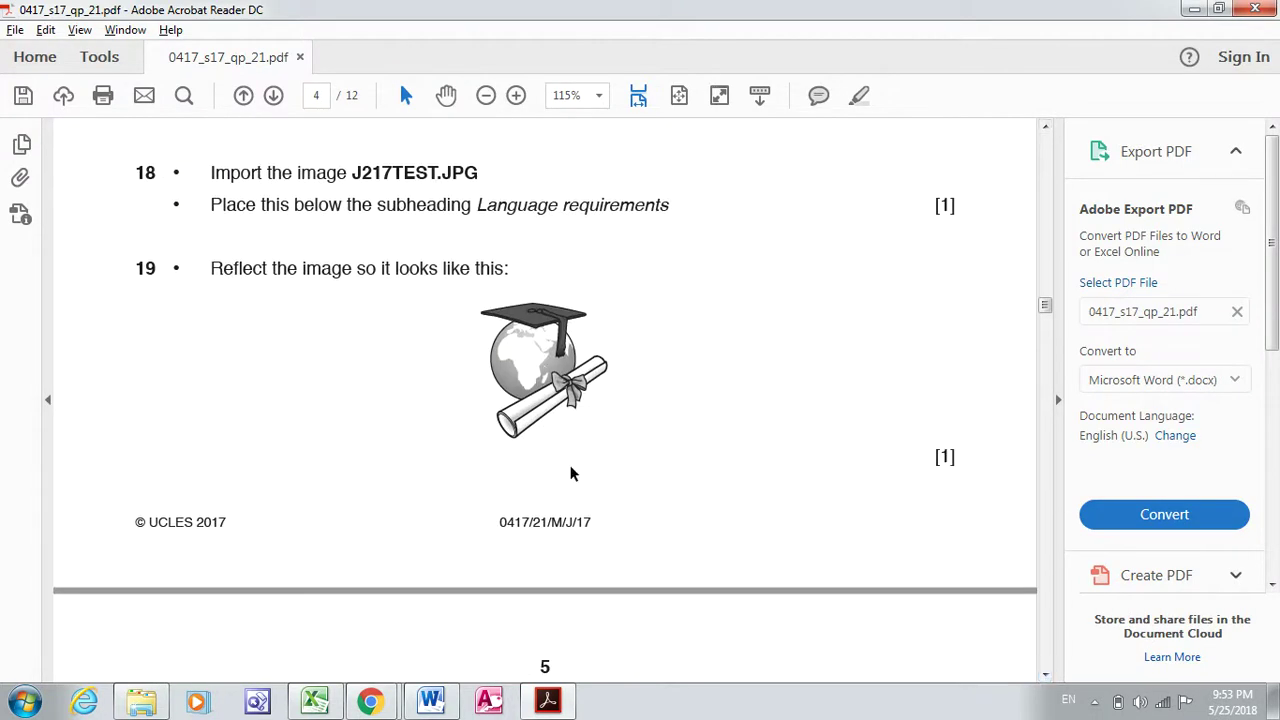
{"action": "left_click", "coordinate": [430, 700]}
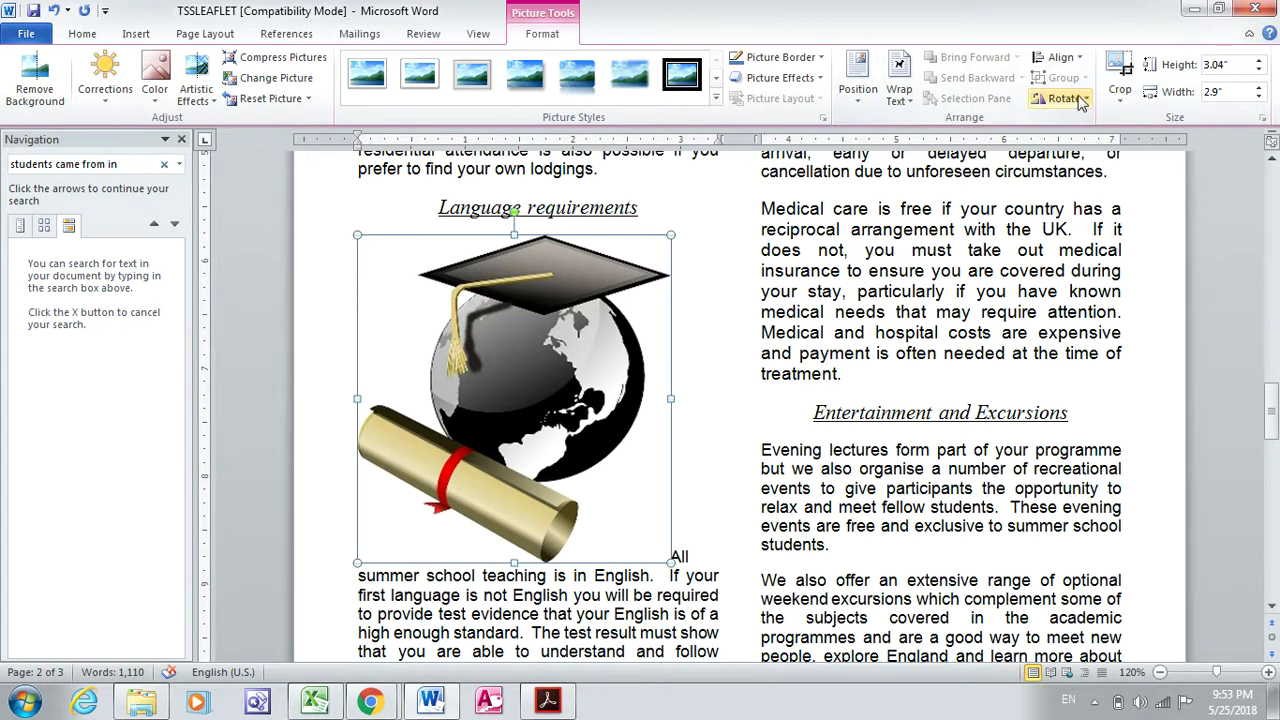
{"action": "left_click", "coordinate": [1065, 98]}
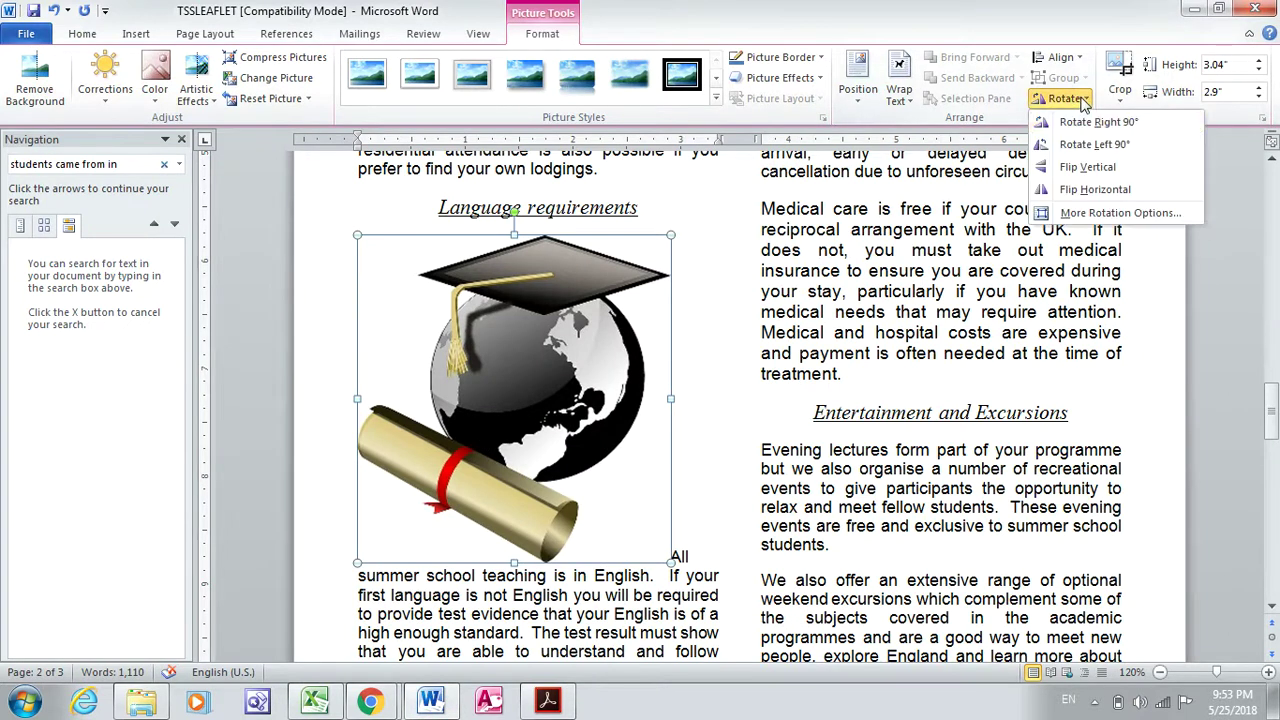
{"action": "left_click", "coordinate": [1080, 191]}
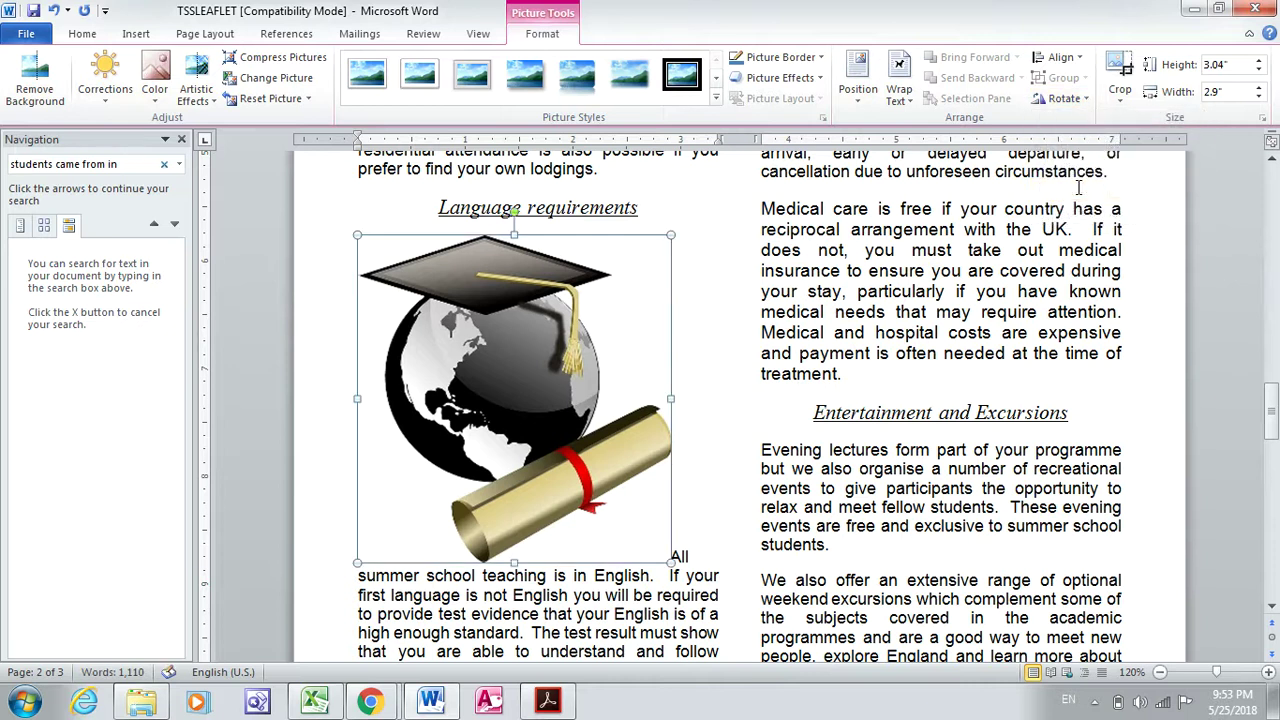
Read question 20 in the exam paper and set the picture's width to 4 cm in Word with the aspect ratio locked.
{"action": "left_click", "coordinate": [558, 704]}
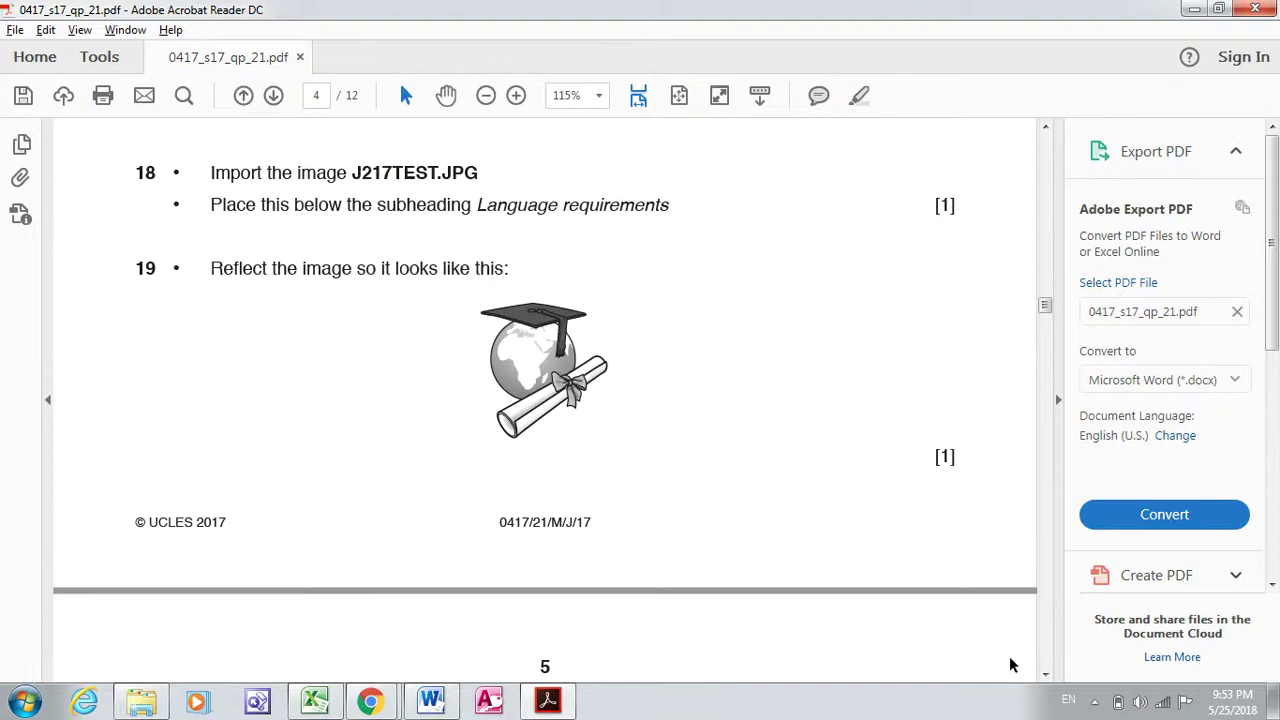
{"action": "left_click", "coordinate": [1044, 676]}
{"action": "scroll", "coordinate": [1044, 680], "scroll_direction": "down", "scroll_amount": 5}
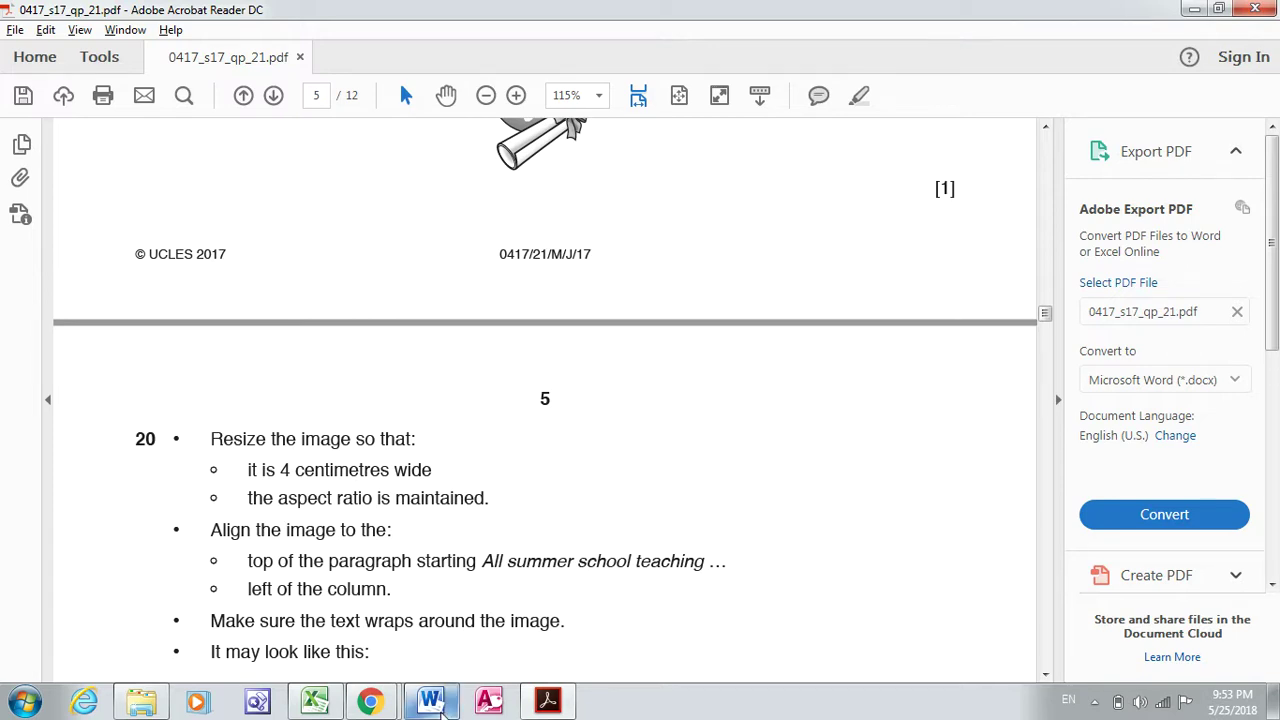
{"action": "left_click", "coordinate": [437, 706]}
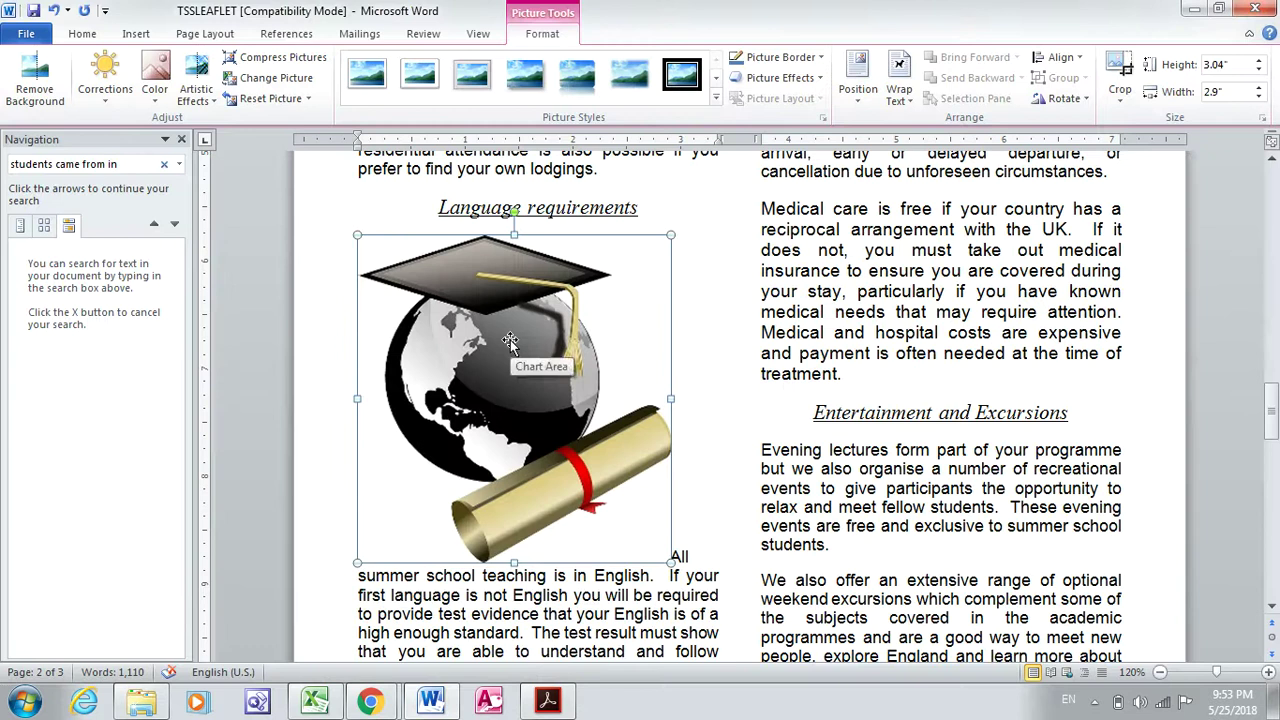
{"action": "right_click", "coordinate": [510, 342]}
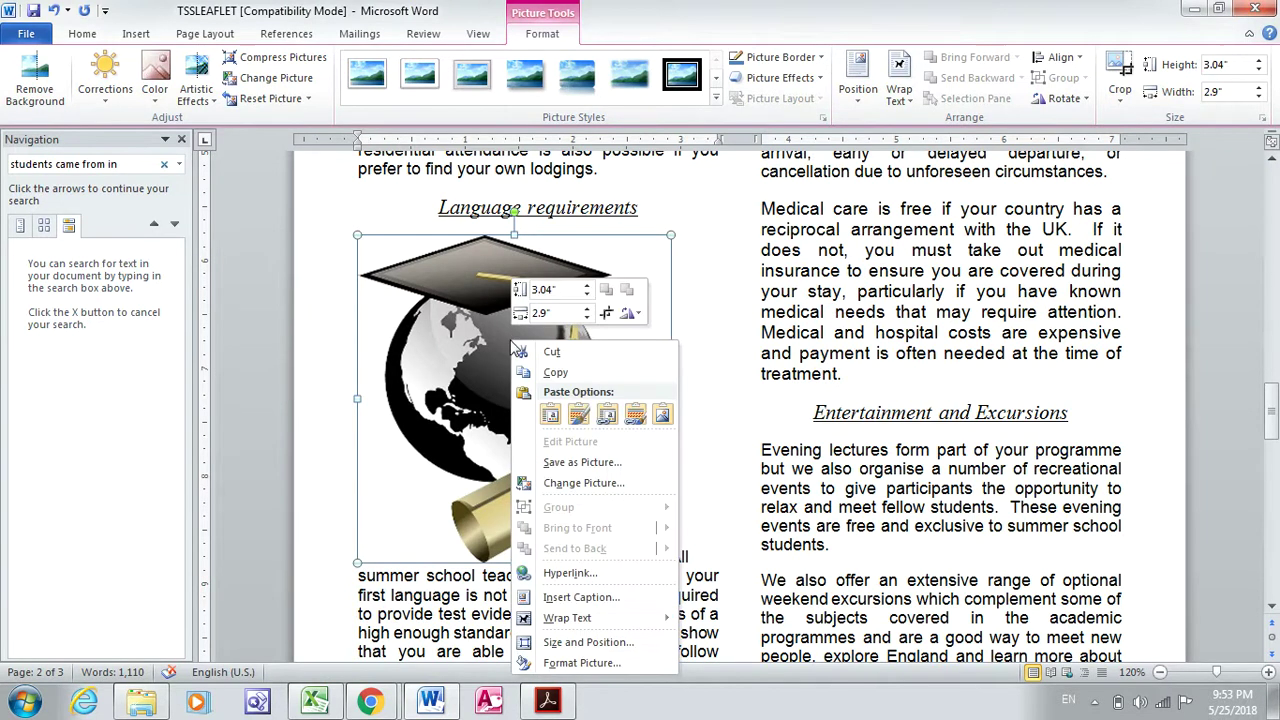
{"action": "left_click", "coordinate": [564, 643]}
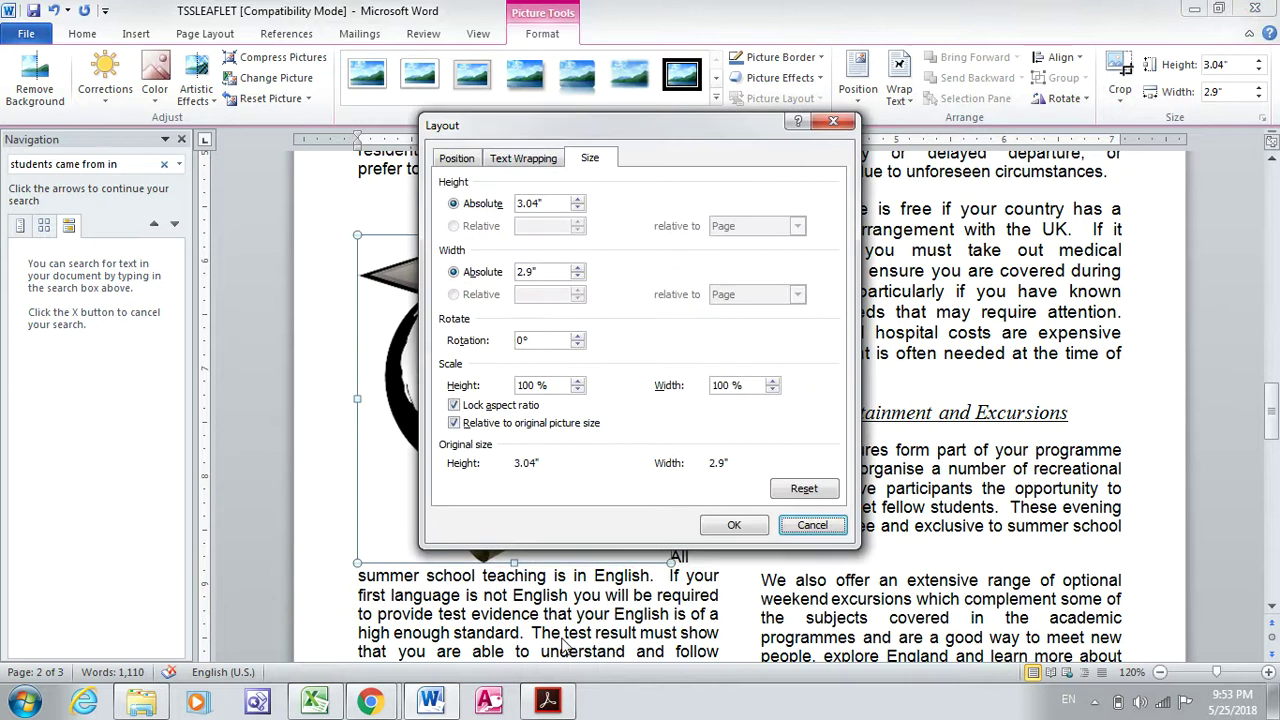
{"action": "left_click", "coordinate": [553, 271]}
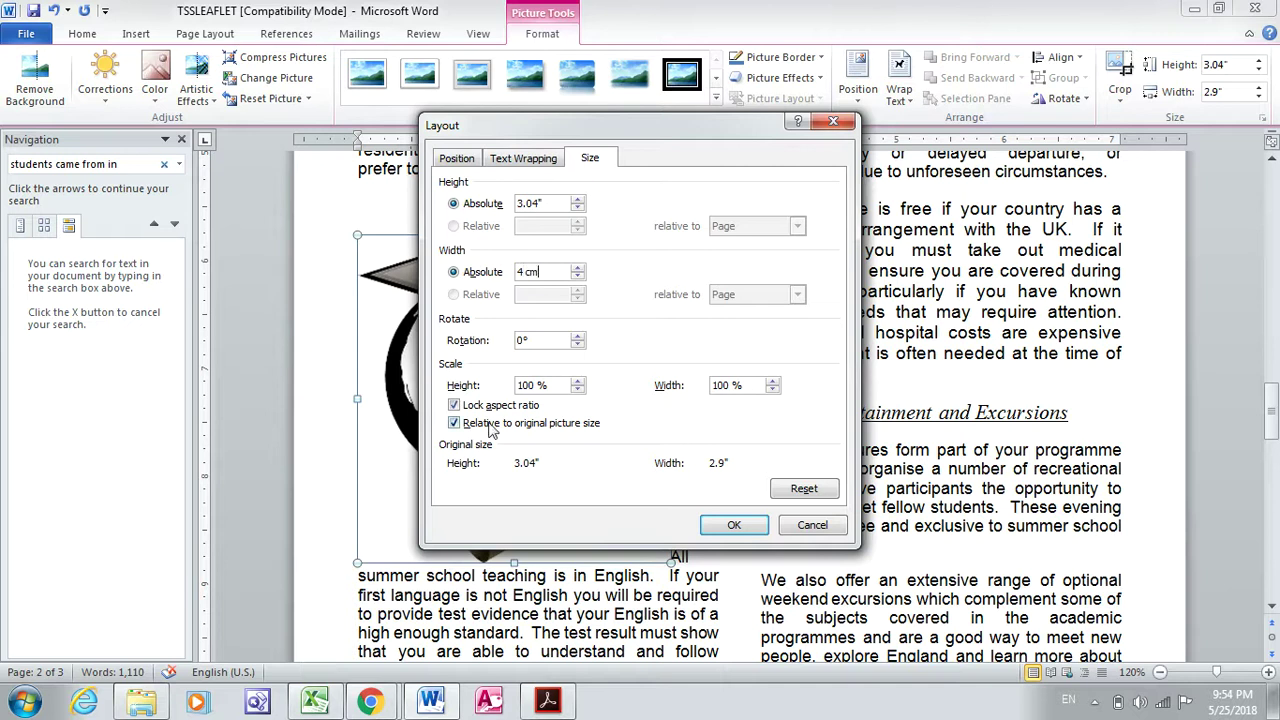
{"action": "left_click", "coordinate": [737, 524]}
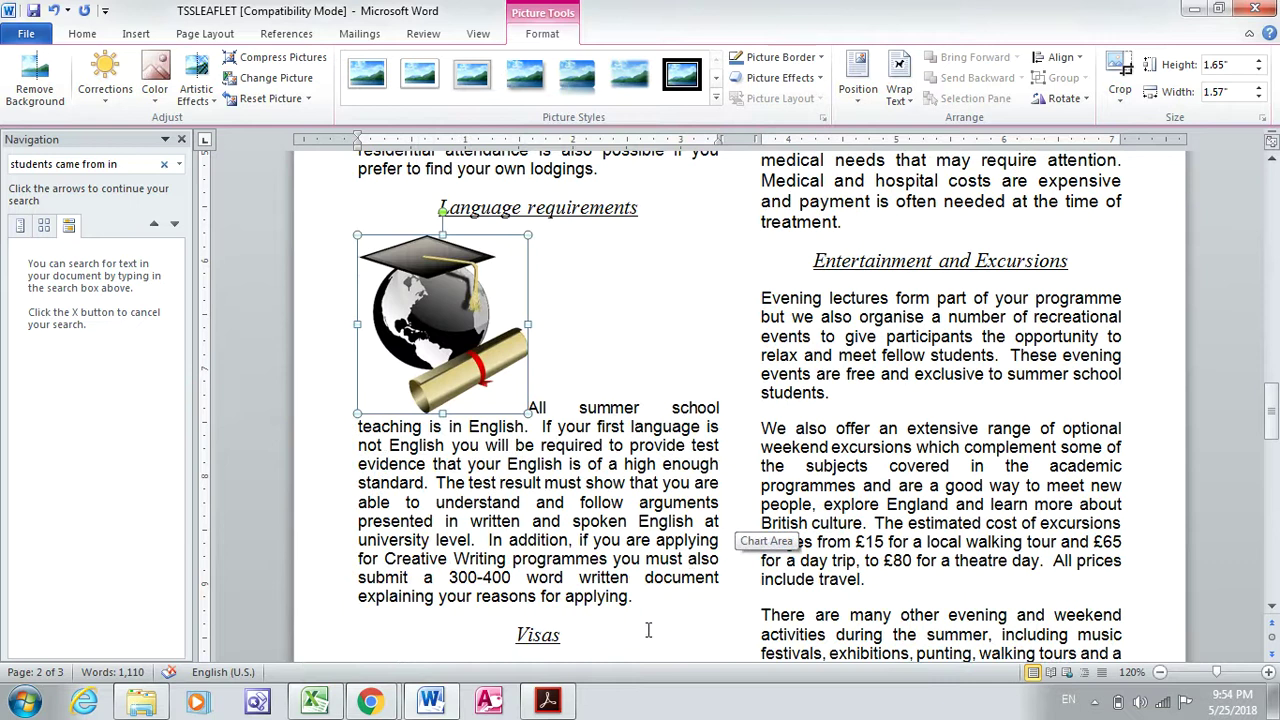
Check question 20's alignment and wrapping instructions in the exam paper and apply Square text wrapping to the picture in Word.
{"action": "left_click", "coordinate": [547, 700]}
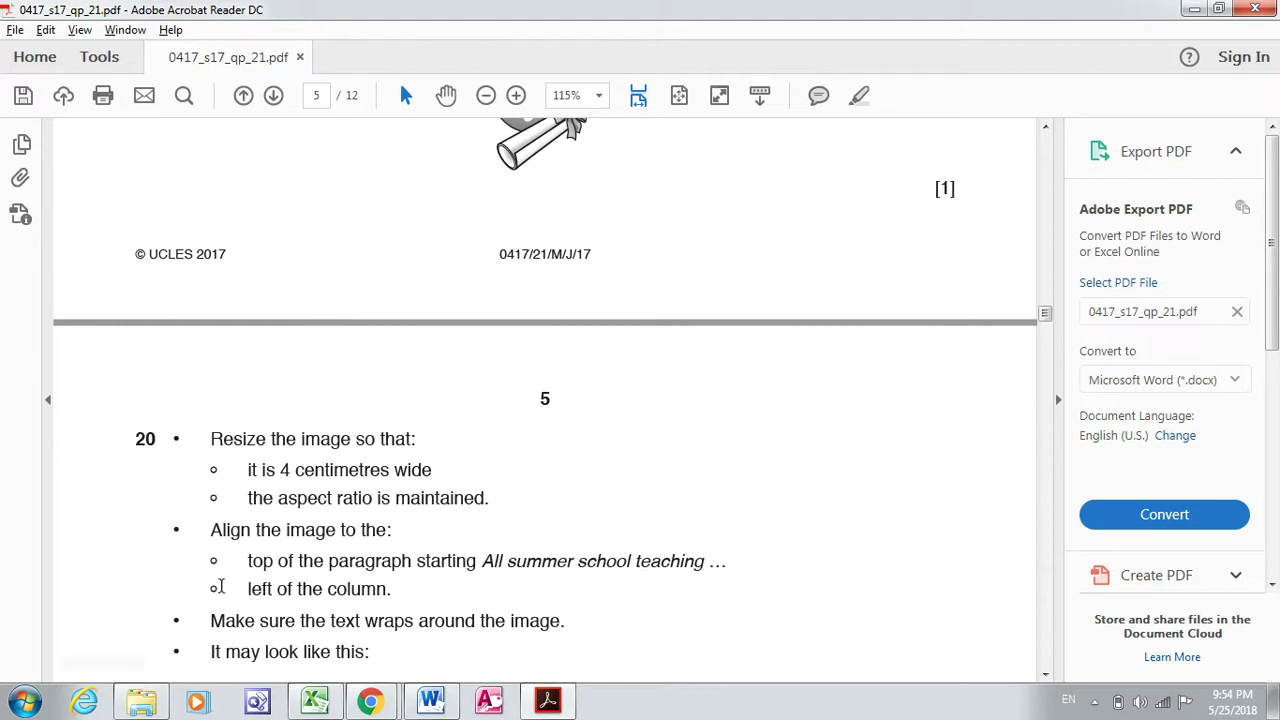
{"action": "left_click", "coordinate": [1043, 678]}
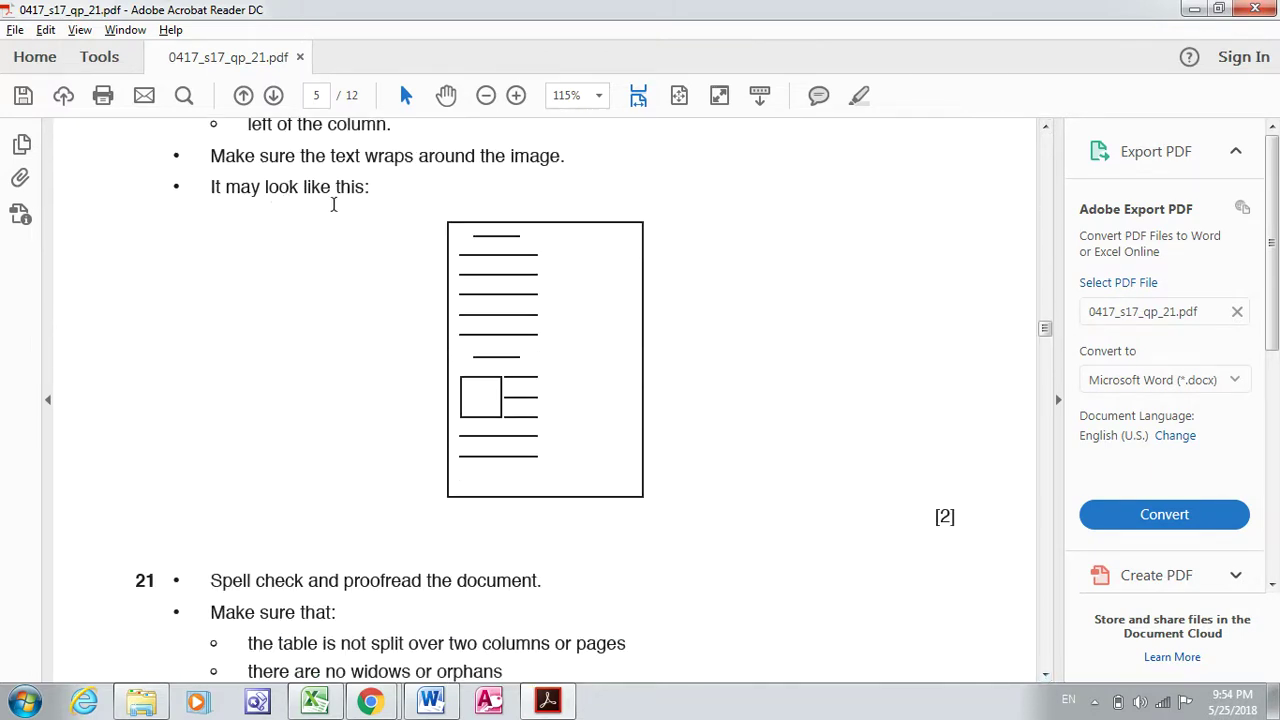
{"action": "left_click", "coordinate": [445, 703]}
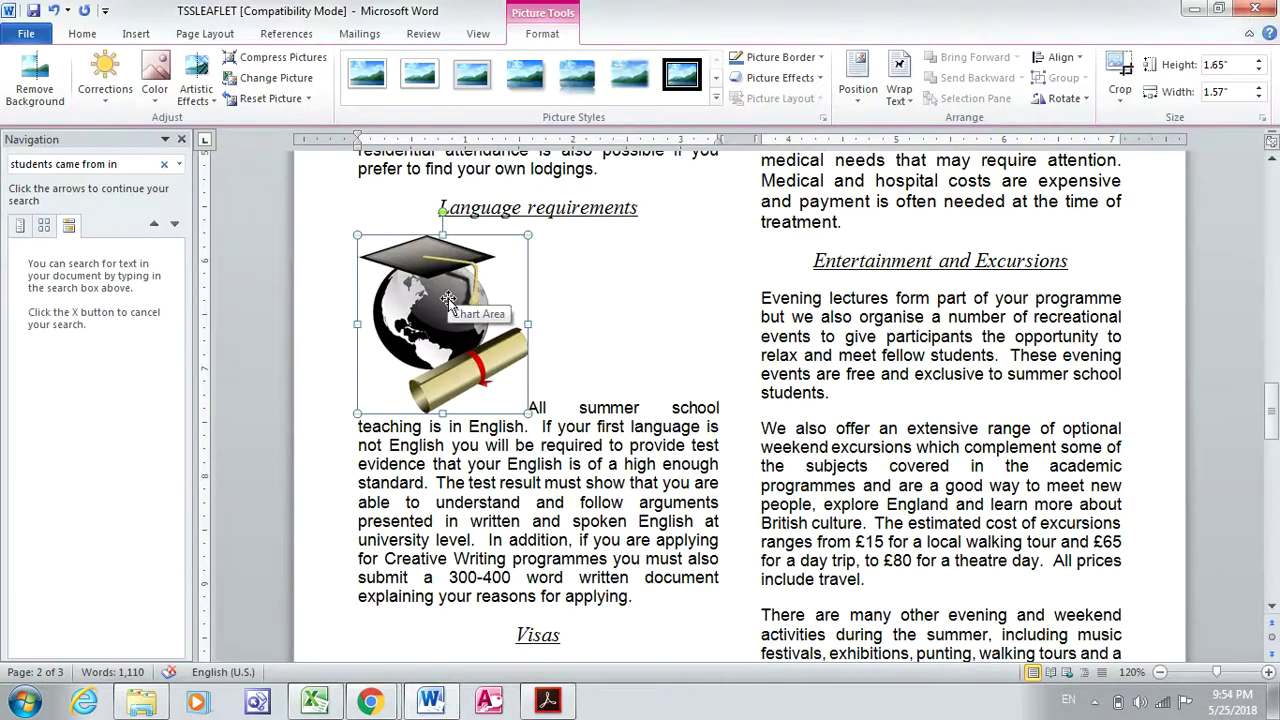
{"action": "left_click", "coordinate": [904, 102]}
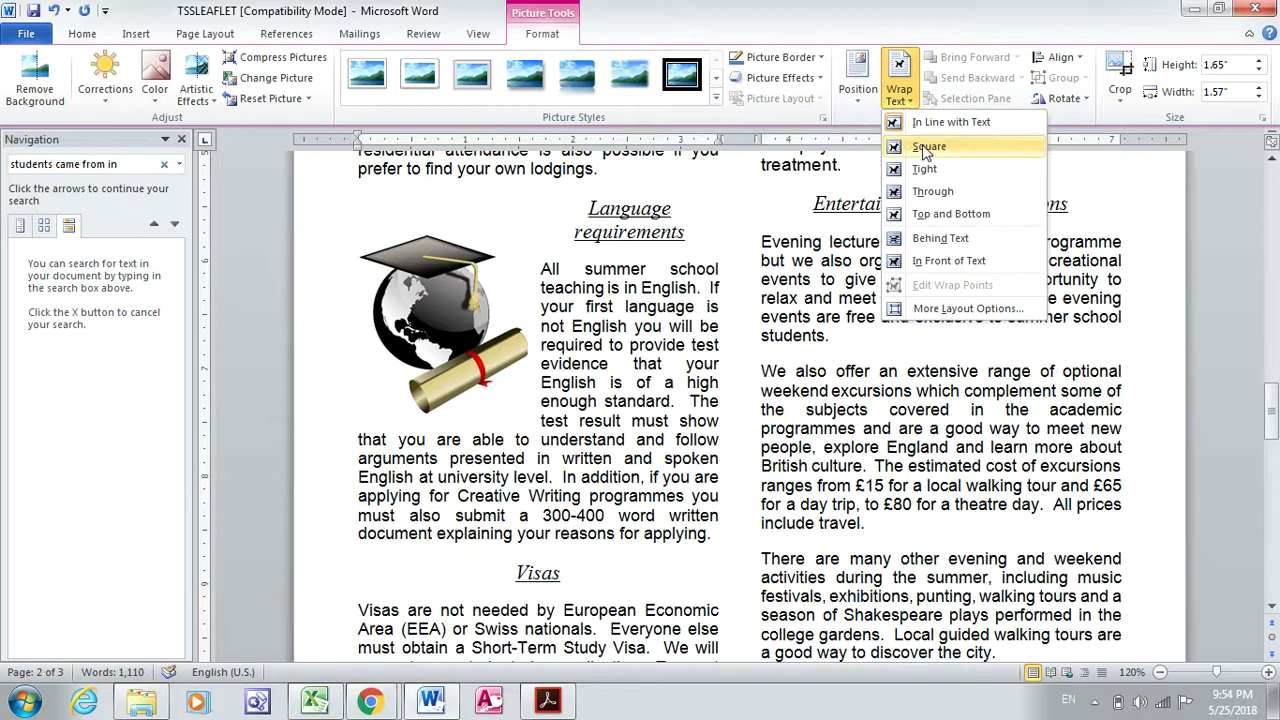
{"action": "left_click", "coordinate": [926, 148]}
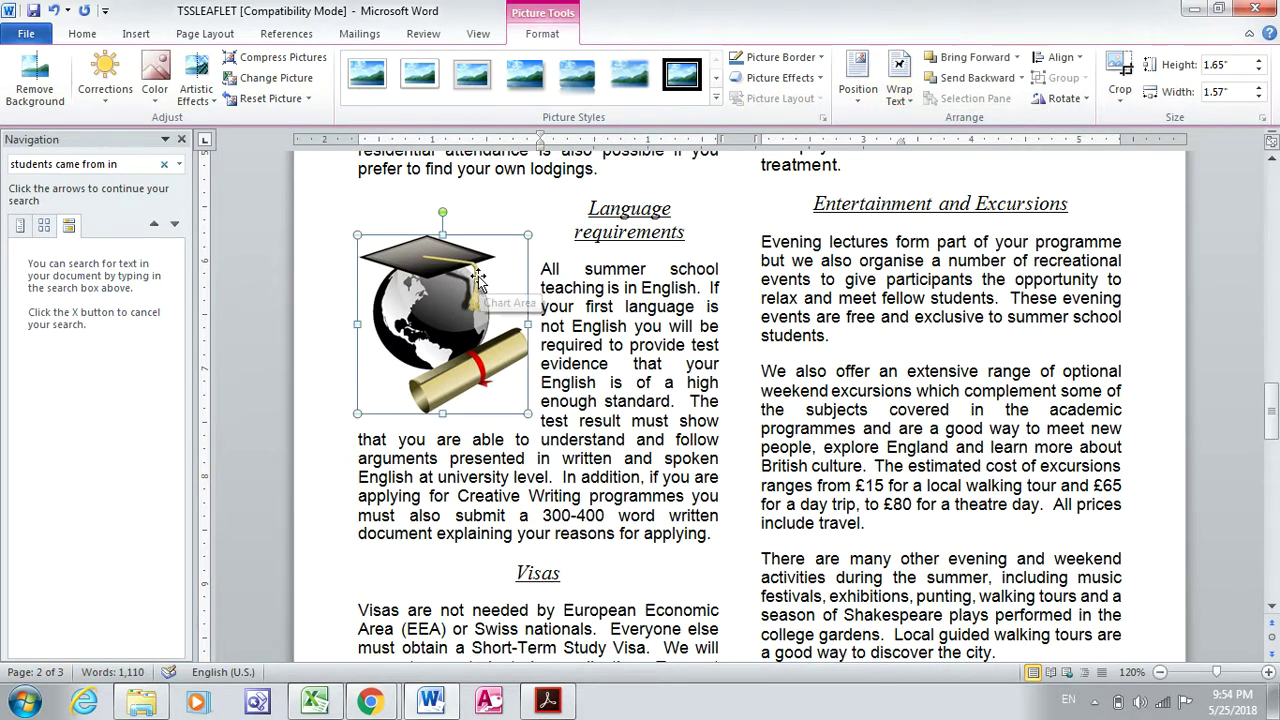
Move the J217TEST picture just below the Language requirements heading at the column's left edge and compare it with the exam paper's sample layout.
{"action": "mouse_move", "coordinate": [478, 278]}
{"action": "left_mouse_down"}
{"action": "mouse_move", "coordinate": [478, 305]}
{"action": "mouse_move", "coordinate": [483, 285]}
{"action": "left_mouse_up"}
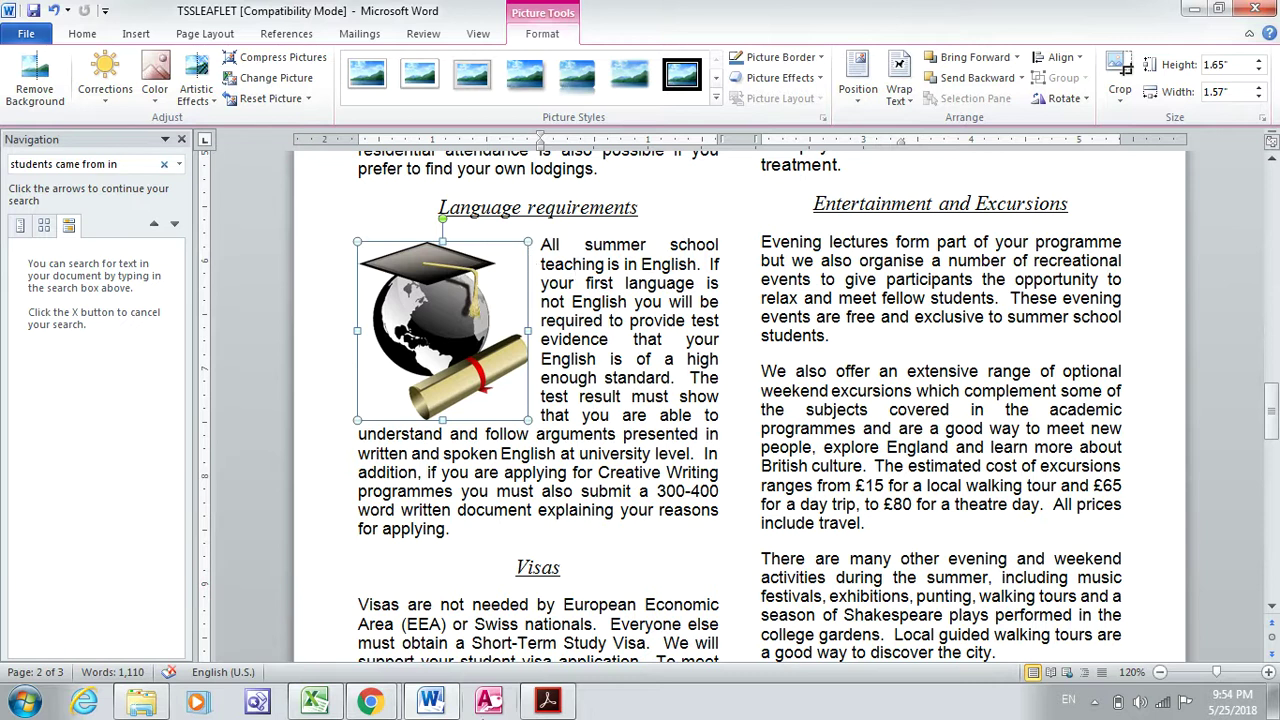
{"action": "left_click", "coordinate": [547, 700]}
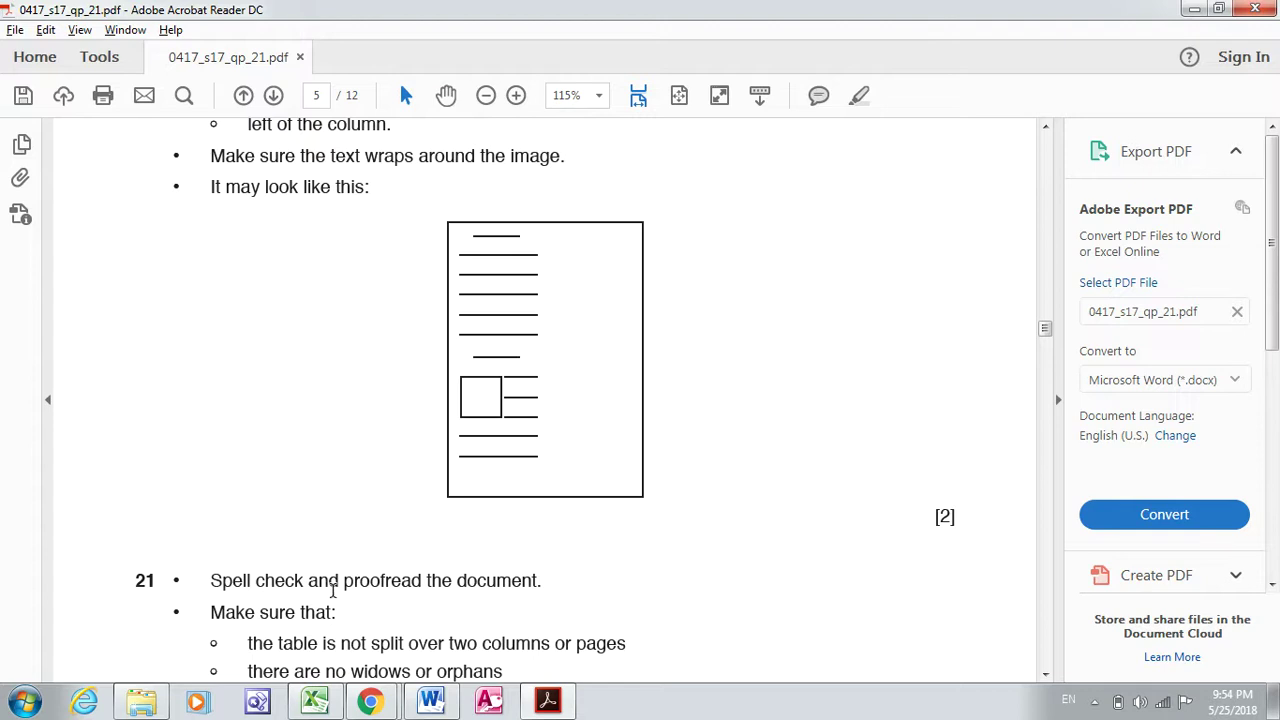
Read question 21's proofreading checklist in the exam paper, and close the Navigation pane in Word to review the leaflet.
{"action": "left_click", "coordinate": [1045, 675]}
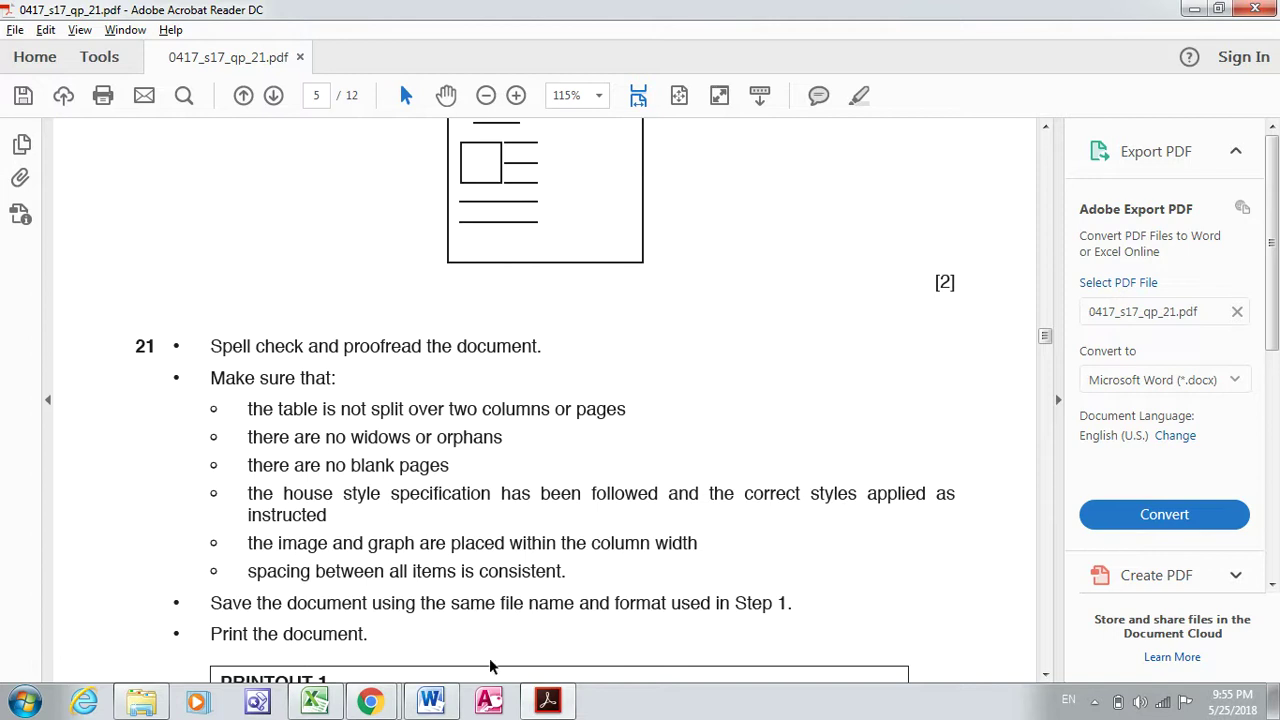
{"action": "left_click", "coordinate": [430, 700]}
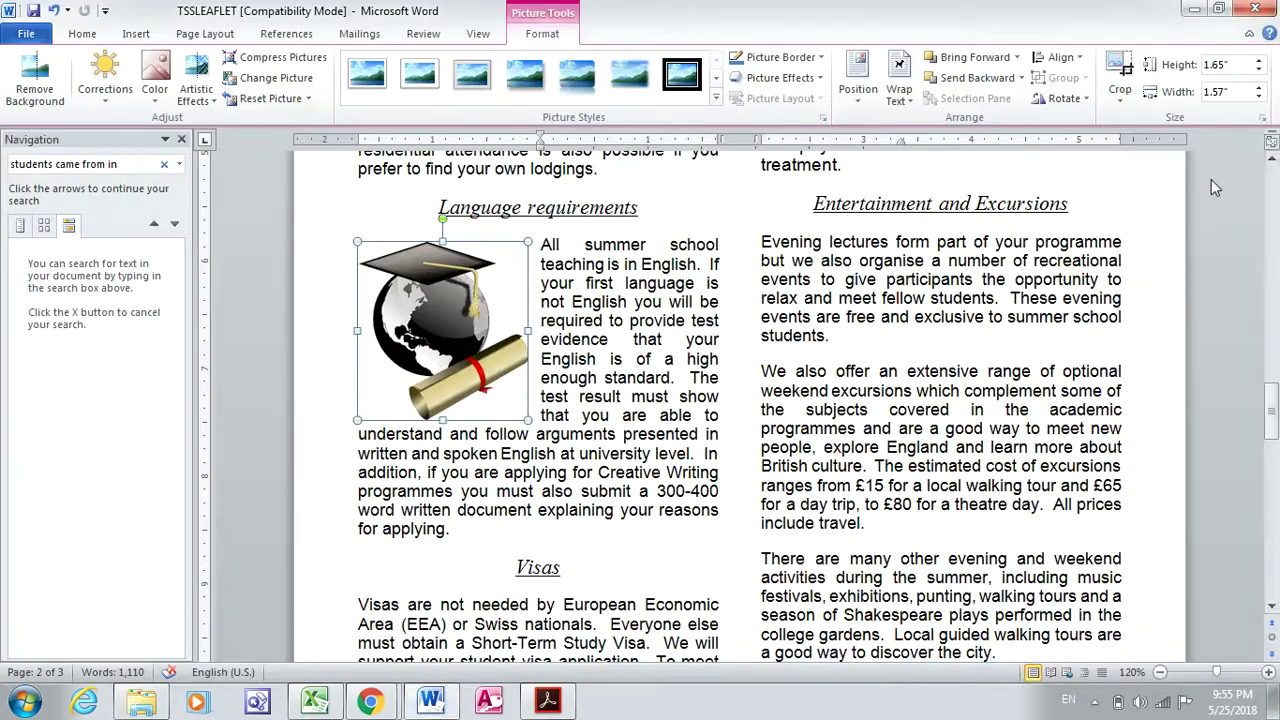
{"action": "left_click", "coordinate": [181, 139]}
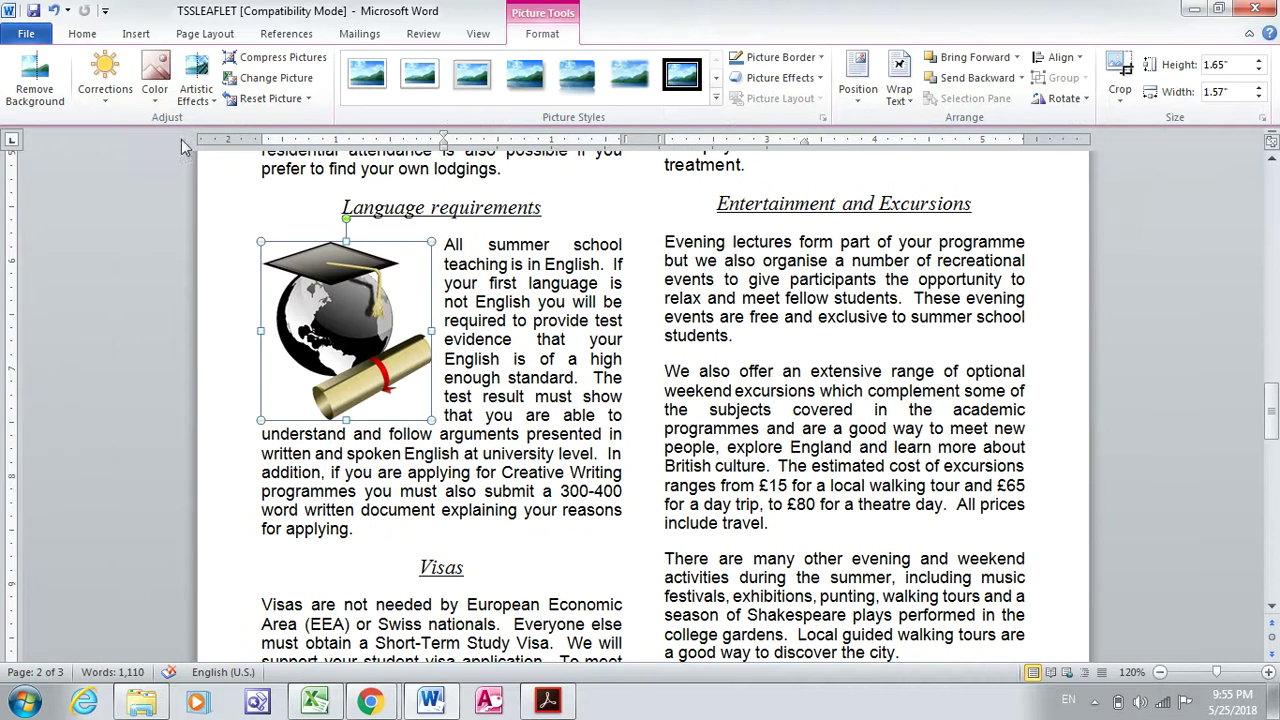
{"action": "left_click", "coordinate": [1272, 205]}
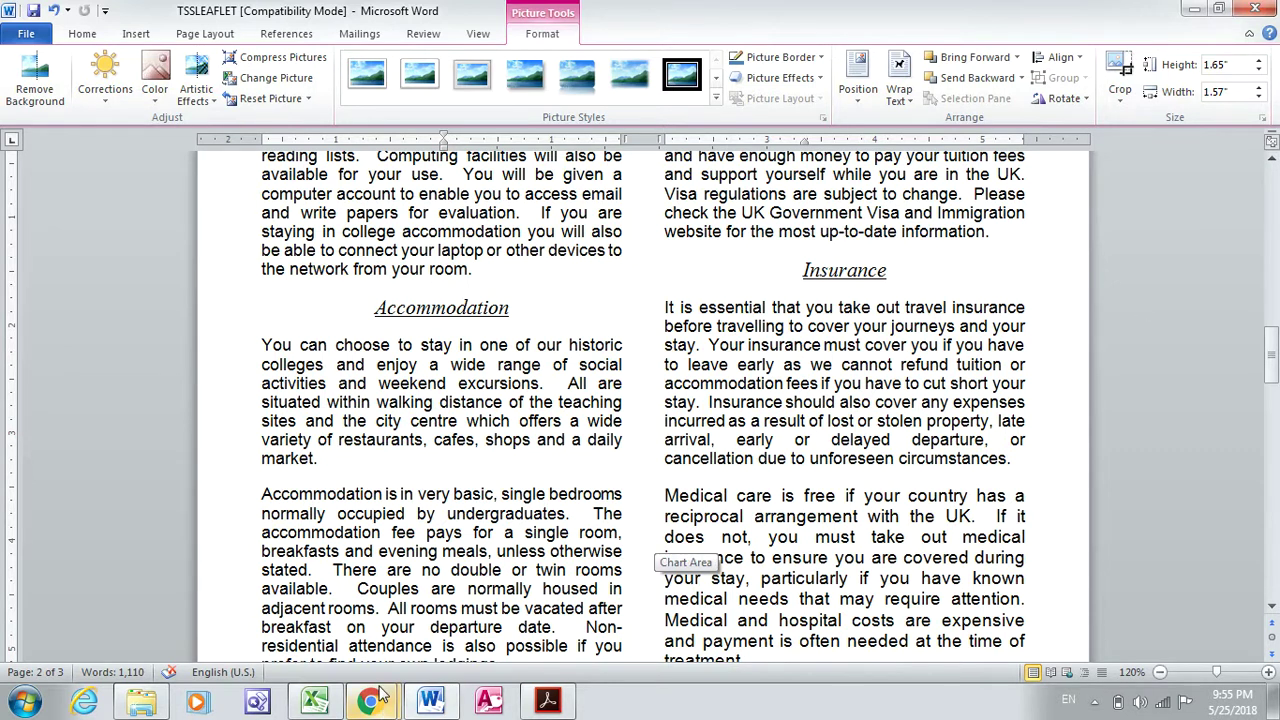
{"action": "mouse_move", "coordinate": [381, 692]}
{"action": "mouse_move", "coordinate": [431, 650]}
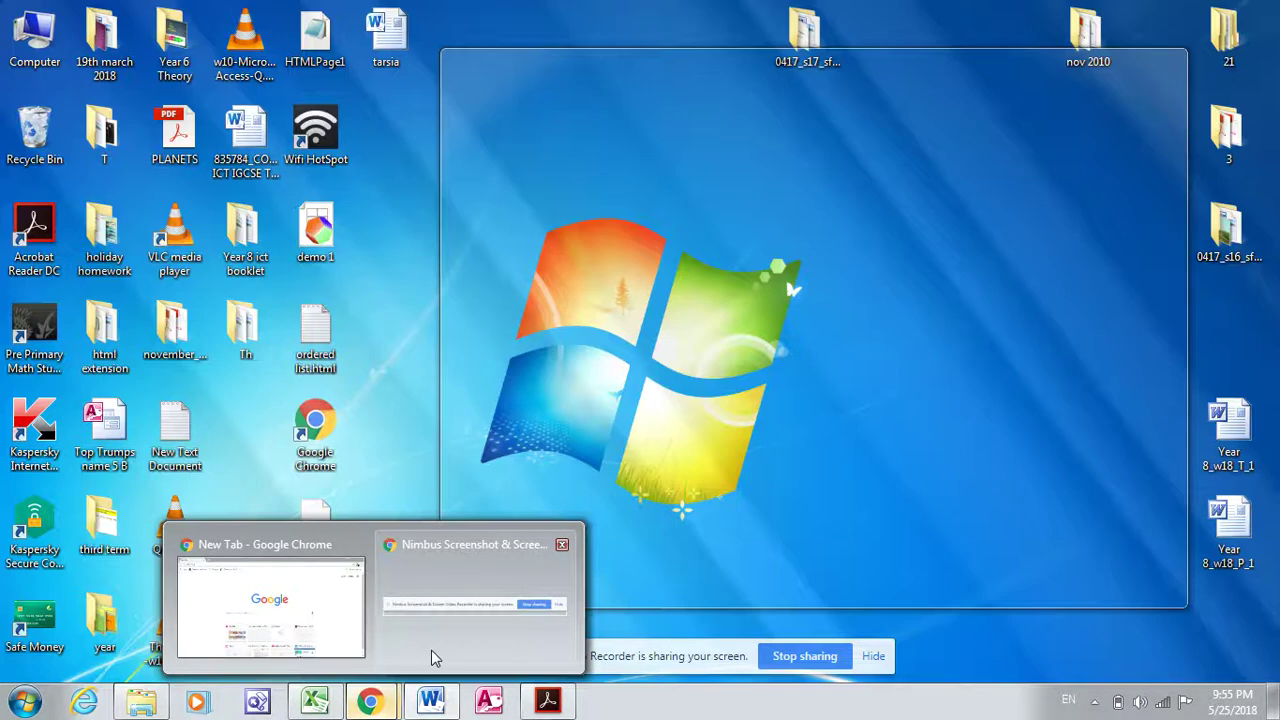